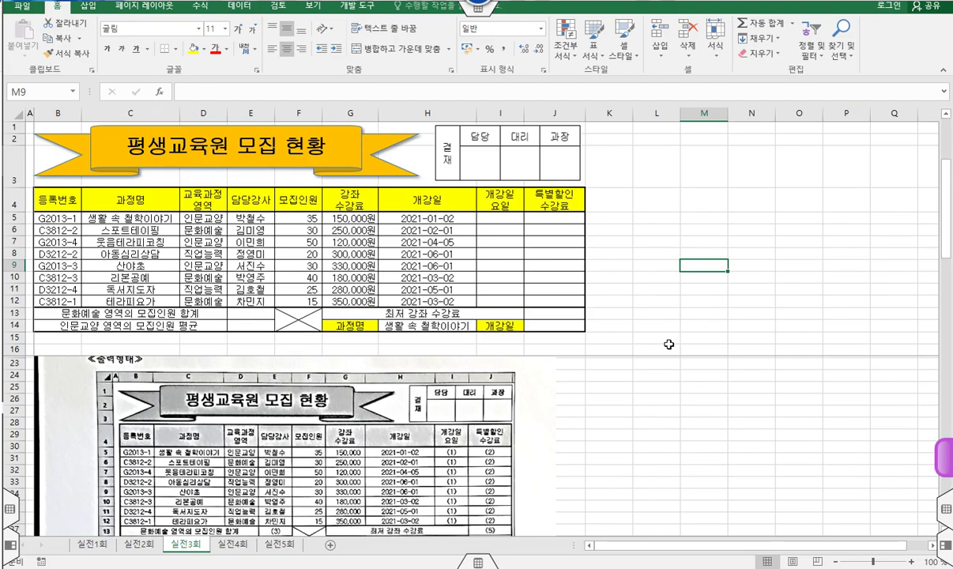
Examine instruction (1) for the 개강일 요일 column, including its required CHOOSE and WEEKDAY functions and the 월요일 example
{"action": "scroll", "coordinate": [669, 343], "scroll_direction": "down", "scroll_amount": 5}
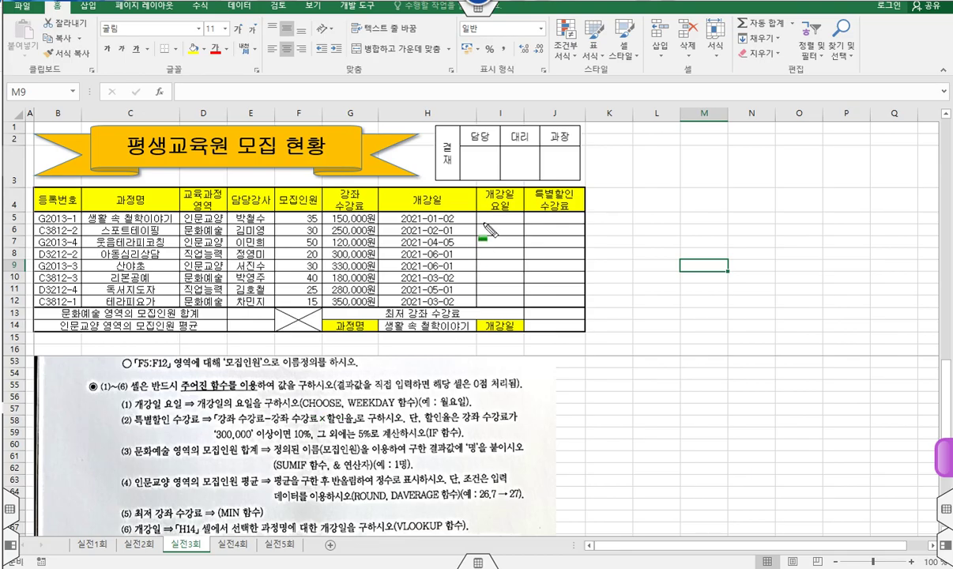
{"action": "left_click_drag", "start_coordinate": [484, 214], "coordinate": [520, 317]}
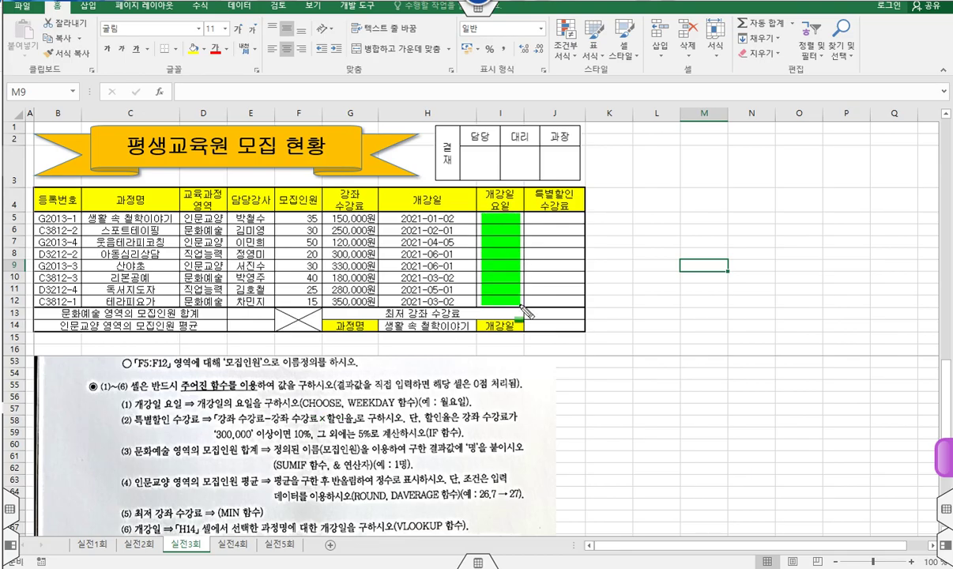
{"action": "key", "text": "r"}
{"action": "left_click_drag", "start_coordinate": [112, 399], "coordinate": [131, 398]}
{"action": "mouse_move", "coordinate": [126, 416]}
{"action": "left_mouse_down"}
{"action": "mouse_move", "coordinate": [137, 403]}
{"action": "mouse_move", "coordinate": [119, 404]}
{"action": "mouse_move", "coordinate": [522, 411]}
{"action": "left_mouse_up"}
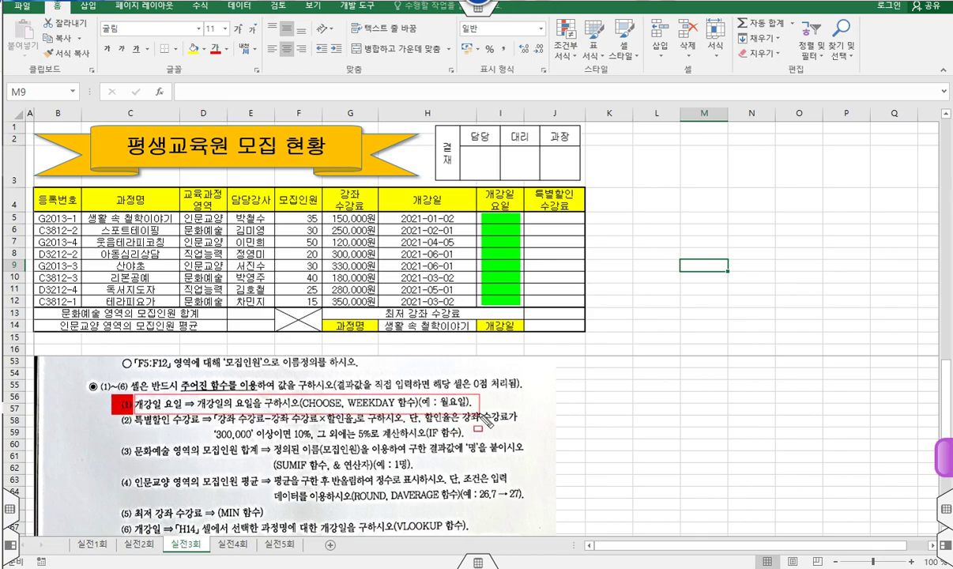
{"action": "key", "text": "g"}
{"action": "left_click_drag", "start_coordinate": [400, 211], "coordinate": [457, 228]}
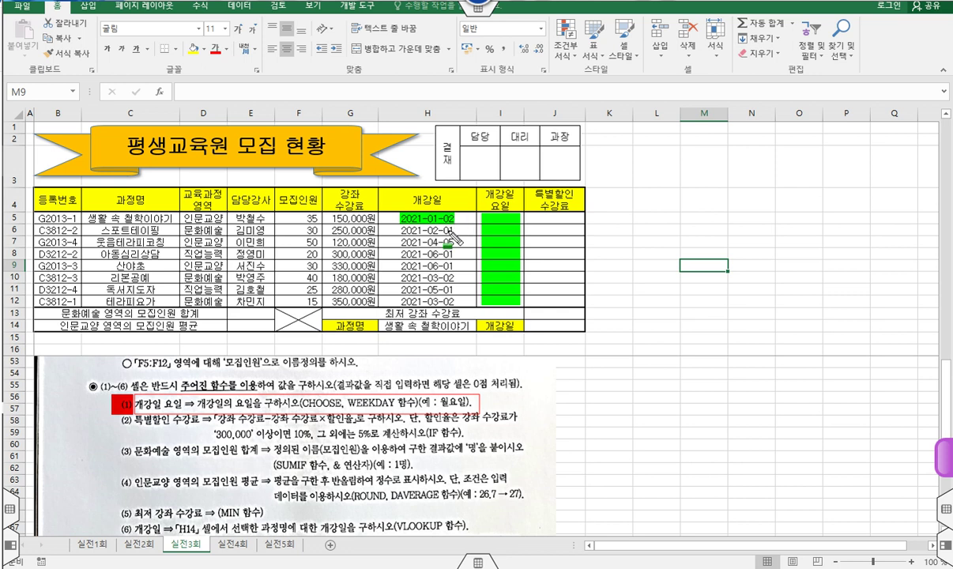
{"action": "left_click_drag", "start_coordinate": [299, 403], "coordinate": [389, 405]}
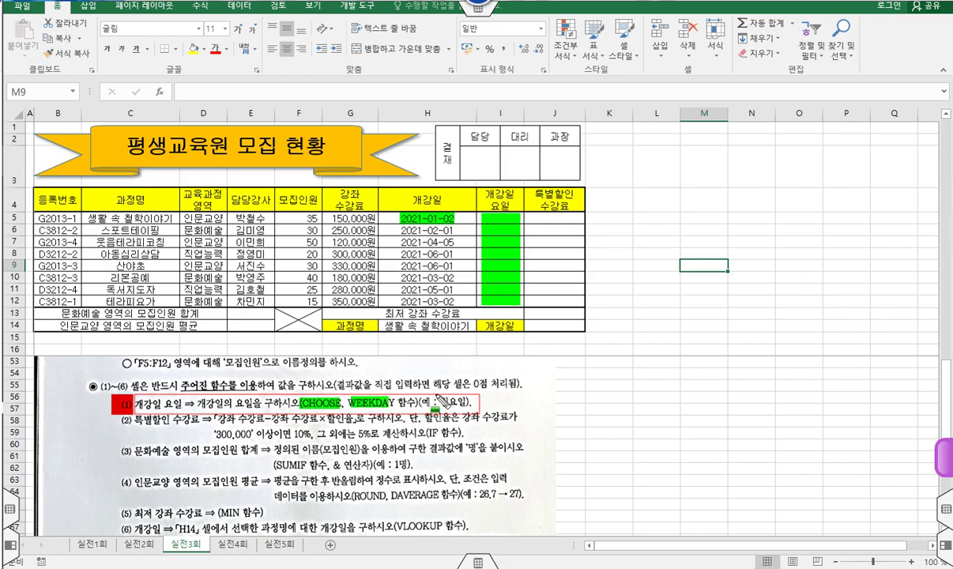
{"action": "left_click_drag", "start_coordinate": [444, 401], "coordinate": [459, 402]}
{"action": "key", "text": "e"}
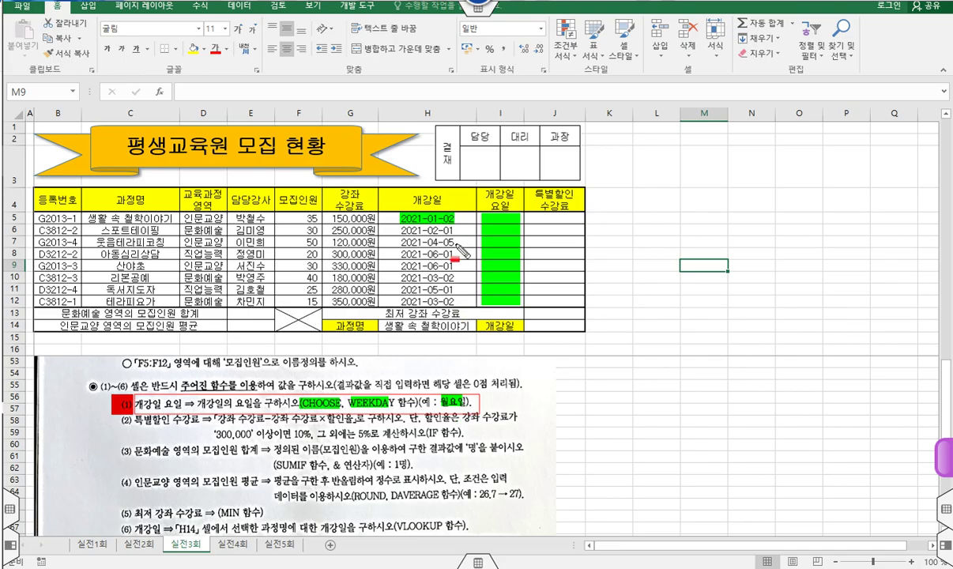
{"action": "mouse_move", "coordinate": [438, 210]}
{"action": "left_mouse_down"}
{"action": "mouse_move", "coordinate": [459, 225]}
{"action": "mouse_move", "coordinate": [522, 226]}
{"action": "left_mouse_up"}
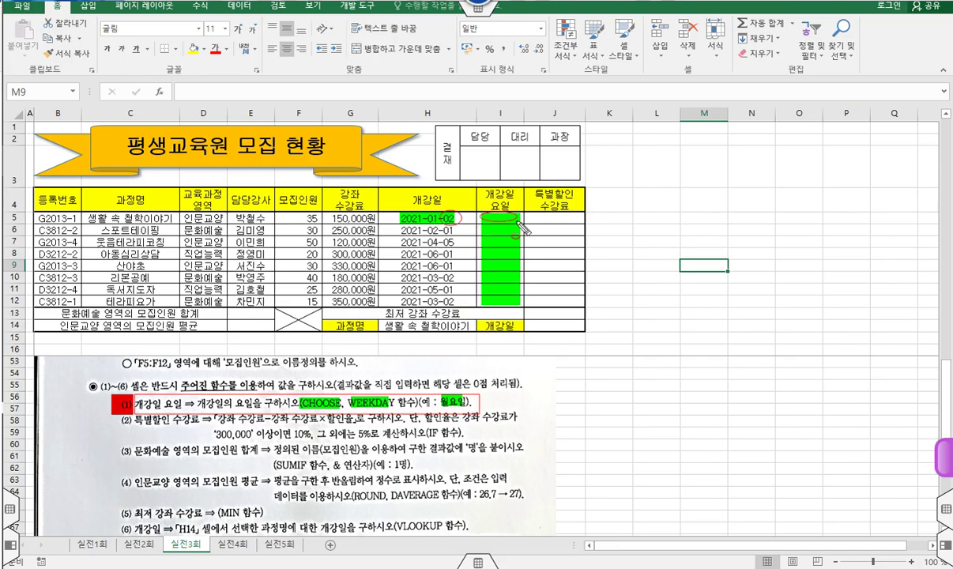
{"action": "left_click_drag", "start_coordinate": [412, 334], "coordinate": [376, 393]}
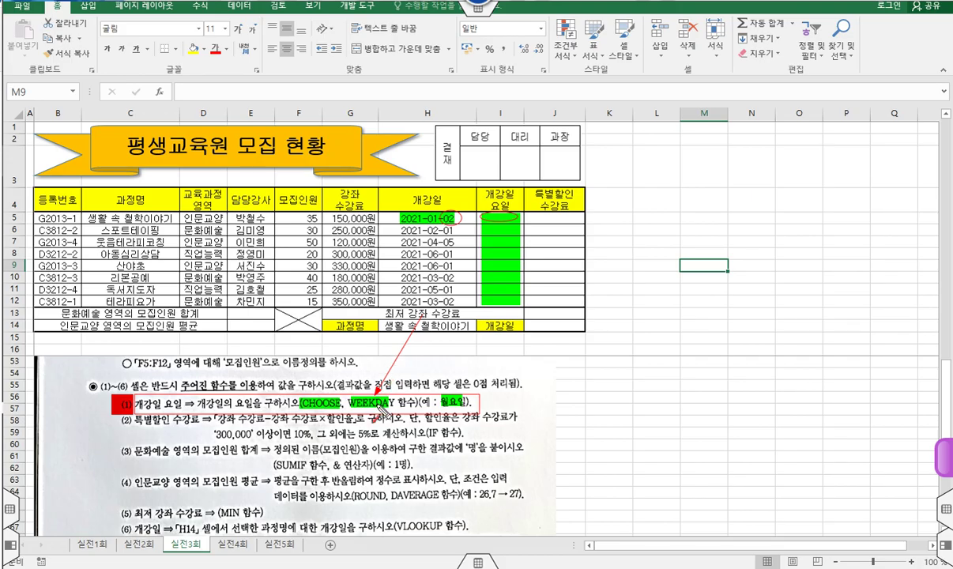
{"action": "key", "text": "Escape"}
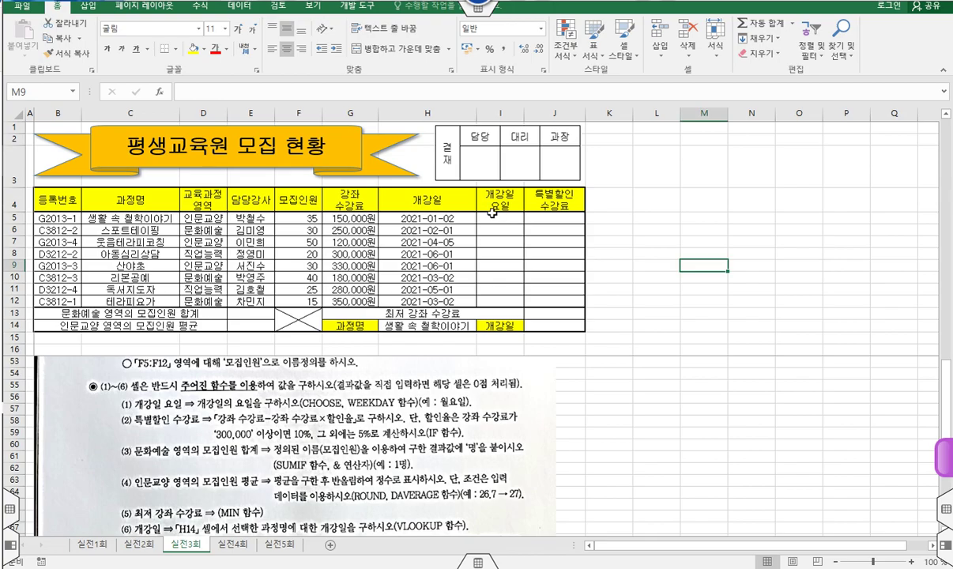
Start a CHOOSE formula with a nested WEEKDAY function for I5:I12 and open the function arguments for WEEKDAY
{"action": "left_click_drag", "start_coordinate": [504, 215], "coordinate": [500, 301]}
{"action": "left_click", "coordinate": [342, 93]}
{"action": "type", "text": "=cho"}
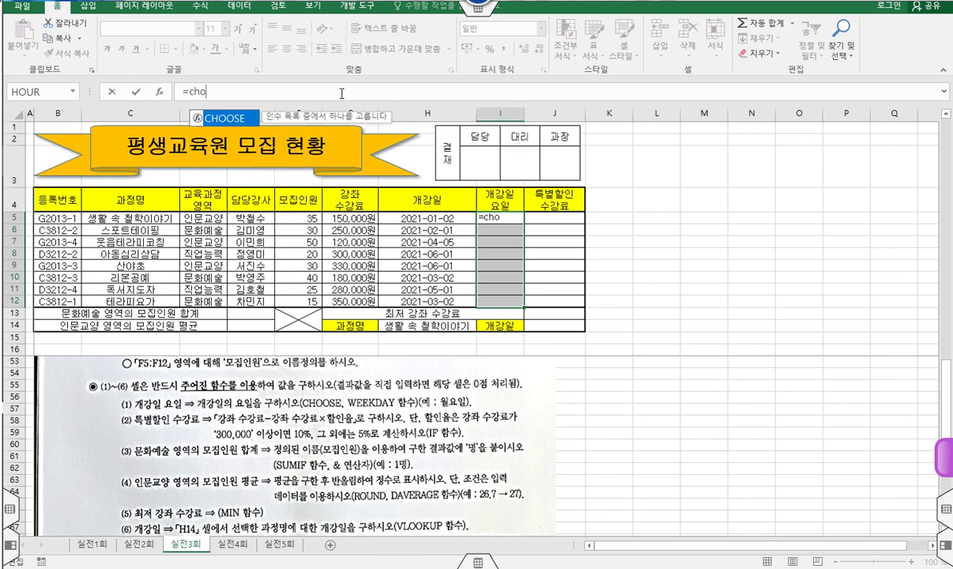
{"action": "key", "text": "Tab"}
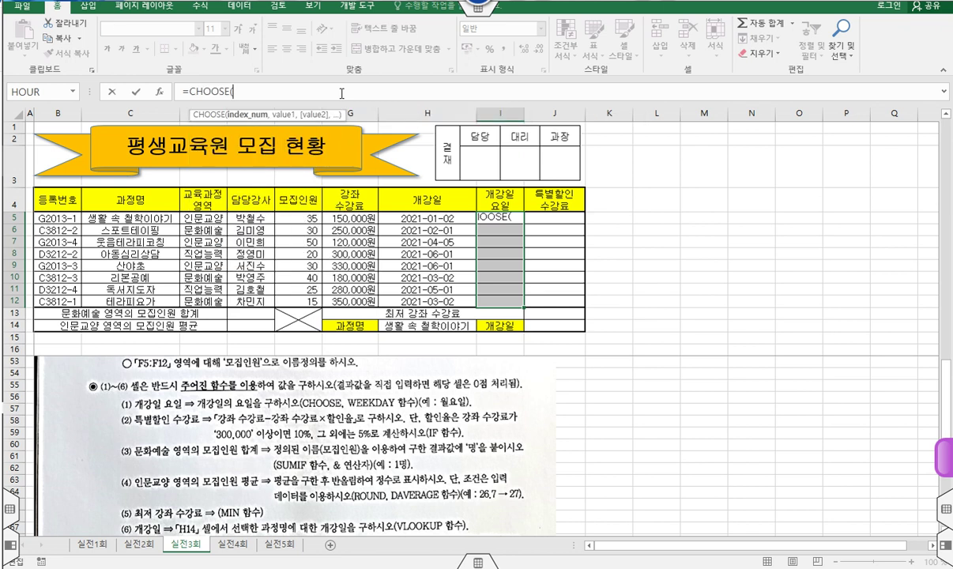
{"action": "type", "text": "w"}
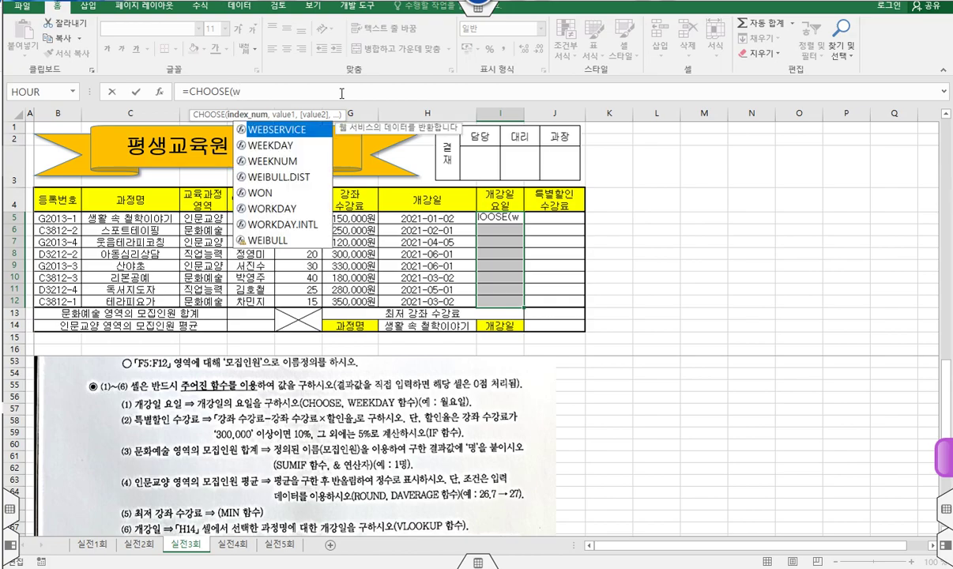
{"action": "key", "text": "Down"}
{"action": "key", "text": "Tab"}
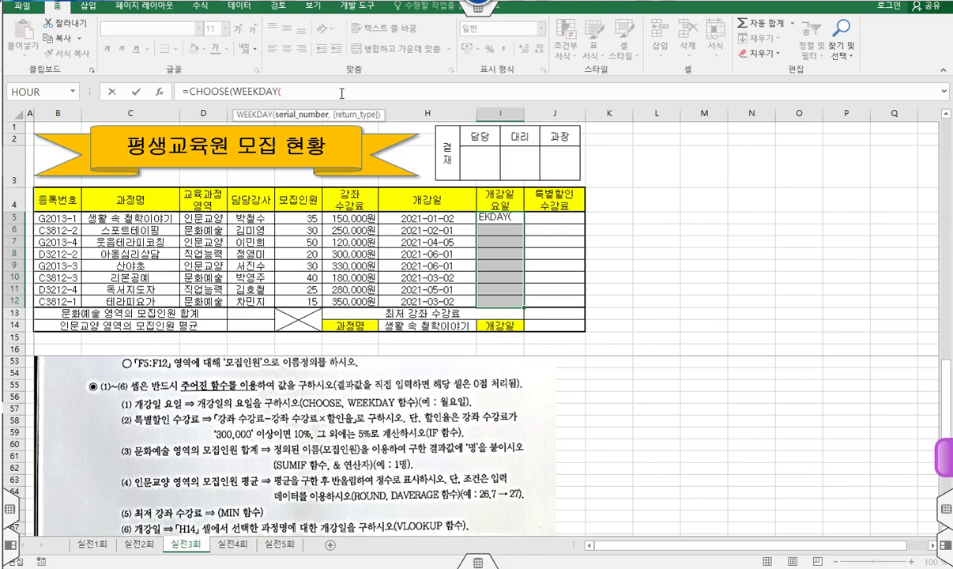
{"action": "left_click", "coordinate": [161, 92]}
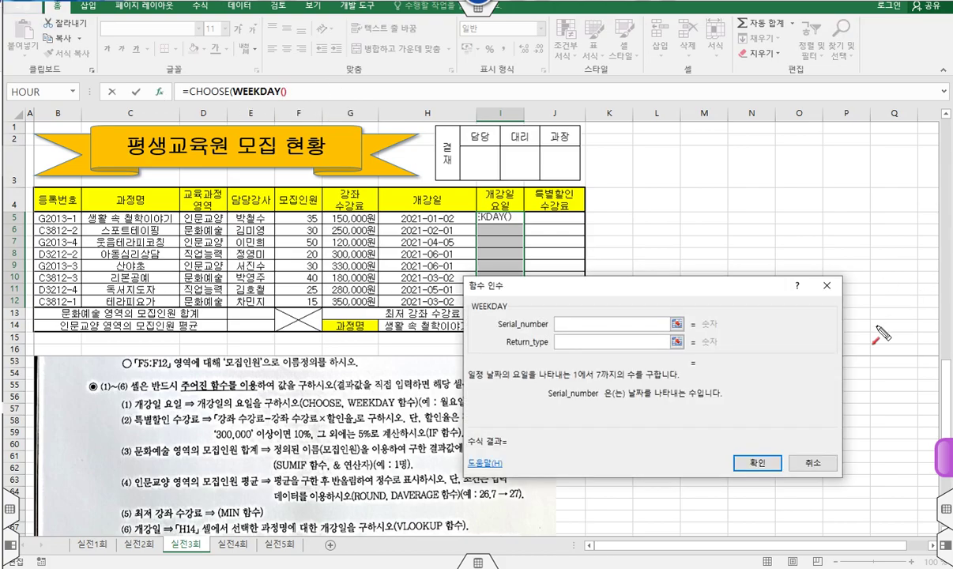
Examine the WEEKDAY function's description and the explanation of its Return_type options
{"action": "left_click_drag", "start_coordinate": [470, 295], "coordinate": [506, 311]}
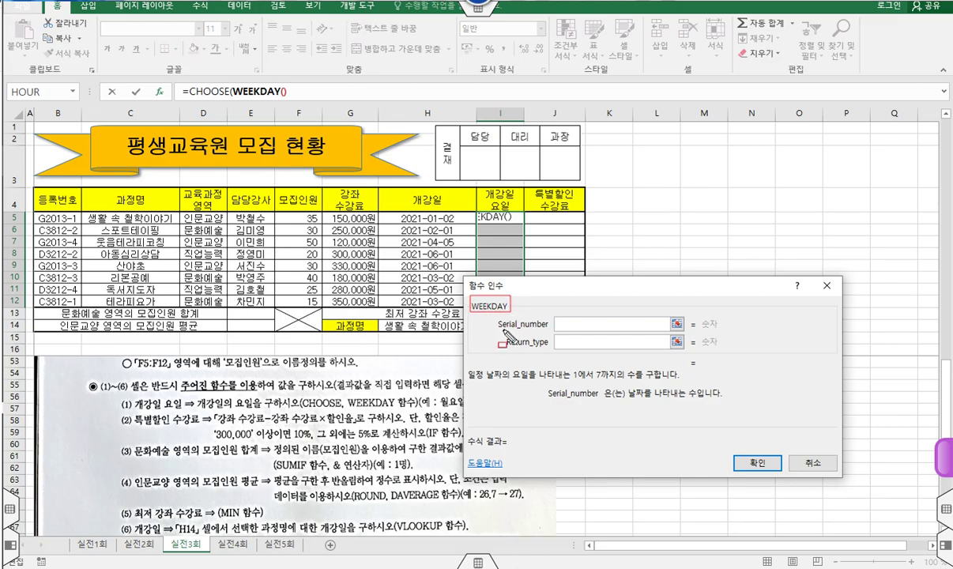
{"action": "left_click_drag", "start_coordinate": [469, 372], "coordinate": [679, 387]}
{"action": "key", "text": "r"}
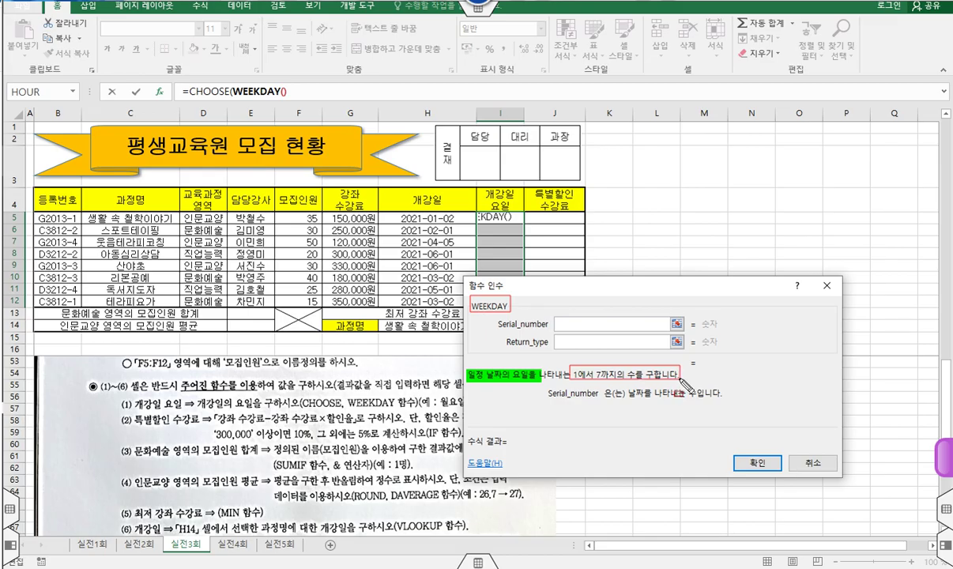
{"action": "key", "text": "Escape"}
{"action": "left_click", "coordinate": [578, 340]}
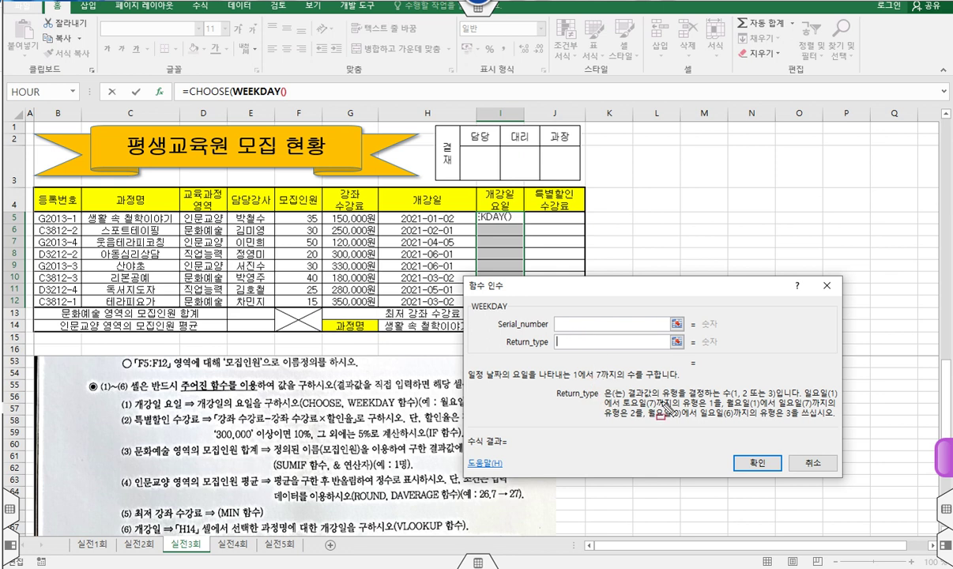
{"action": "left_click_drag", "start_coordinate": [575, 367], "coordinate": [583, 372]}
{"action": "left_click_drag", "start_coordinate": [557, 336], "coordinate": [574, 349]}
{"action": "left_click_drag", "start_coordinate": [723, 385], "coordinate": [780, 401]}
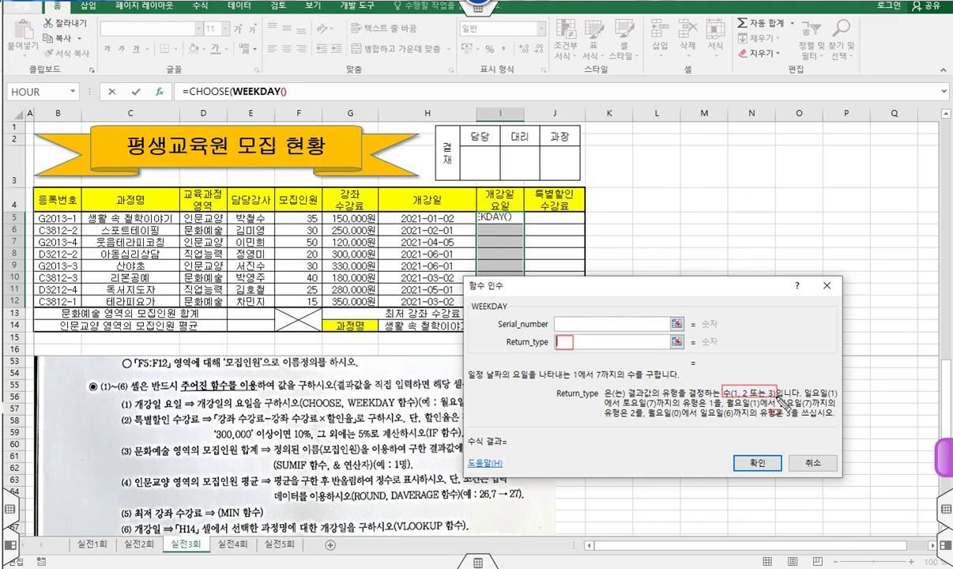
{"action": "left_click_drag", "start_coordinate": [804, 393], "coordinate": [835, 393]}
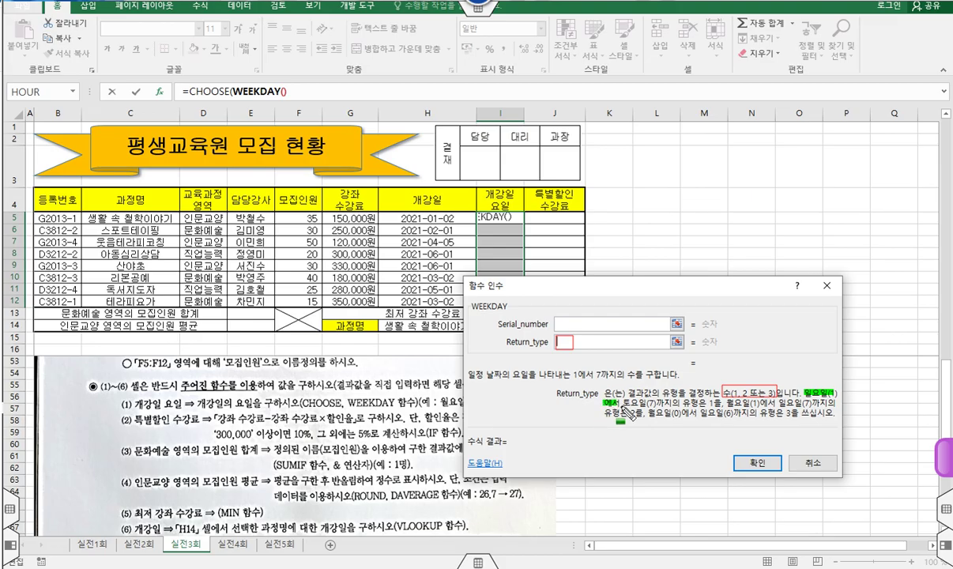
{"action": "left_click_drag", "start_coordinate": [605, 401], "coordinate": [663, 402]}
{"action": "key", "text": "e"}
{"action": "left_click_drag", "start_coordinate": [559, 337], "coordinate": [575, 352]}
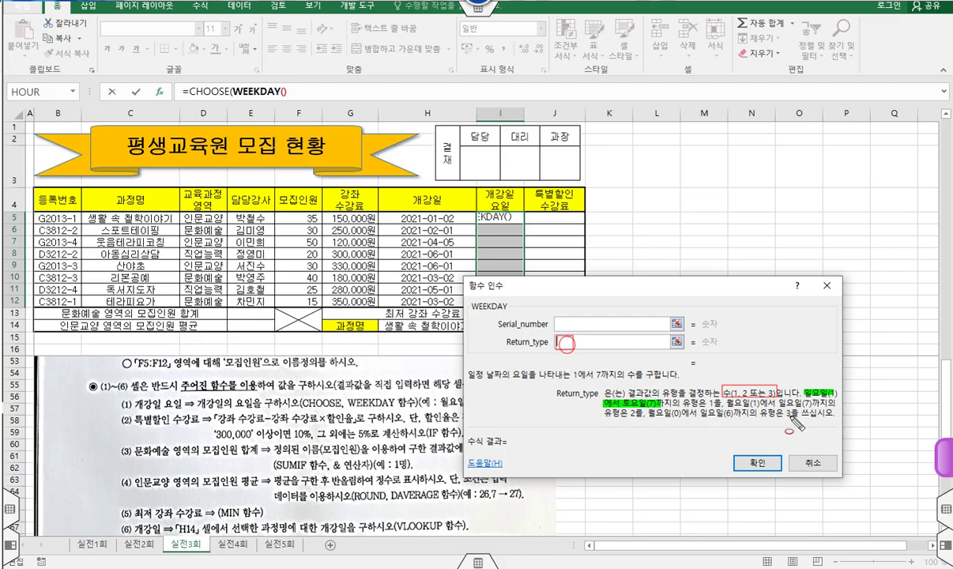
{"action": "left_click_drag", "start_coordinate": [709, 404], "coordinate": [721, 415]}
{"action": "key", "text": "h"}
{"action": "left_click_drag", "start_coordinate": [729, 414], "coordinate": [812, 413]}
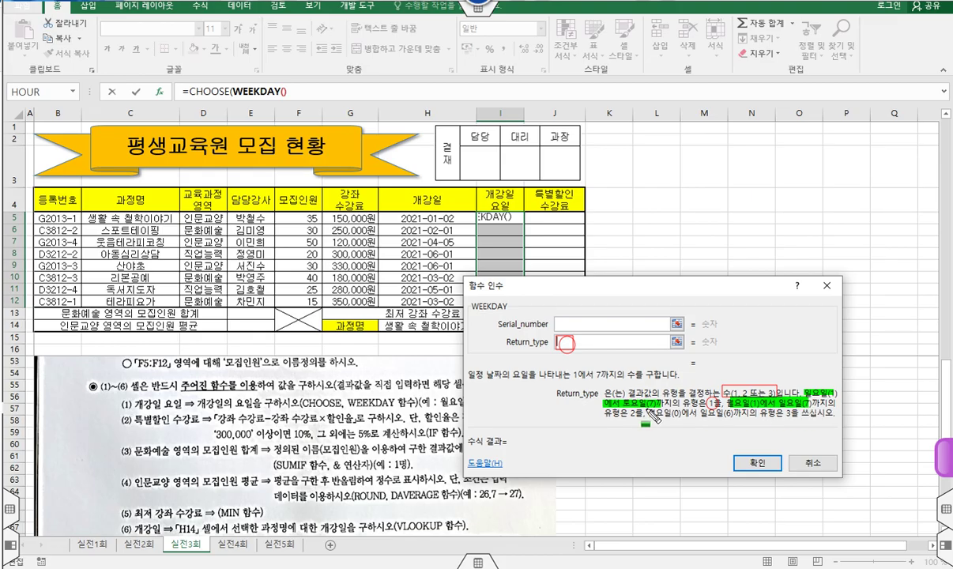
{"action": "left_click_drag", "start_coordinate": [661, 415], "coordinate": [742, 417]}
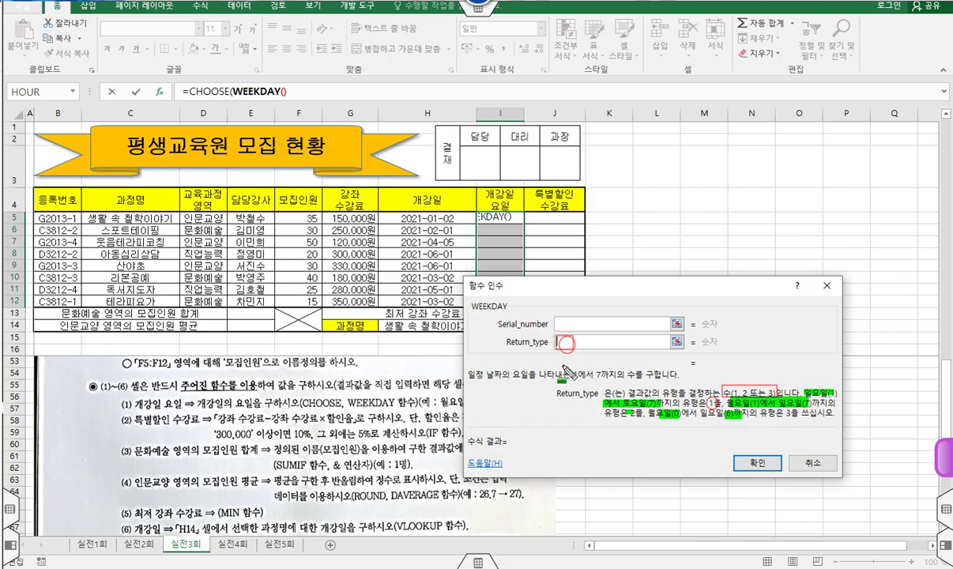
{"action": "left_click_drag", "start_coordinate": [808, 390], "coordinate": [836, 398]}
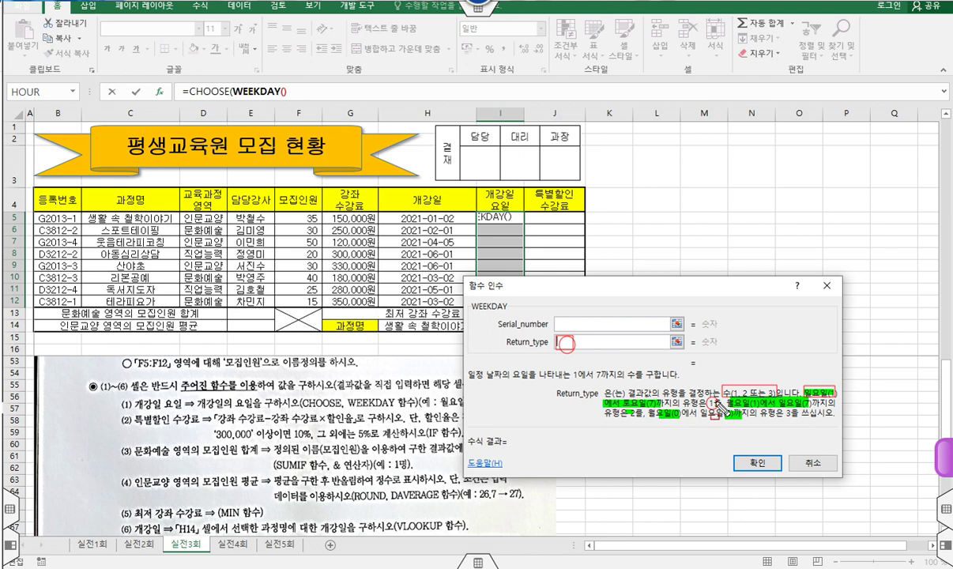
{"action": "left_click_drag", "start_coordinate": [597, 396], "coordinate": [653, 407]}
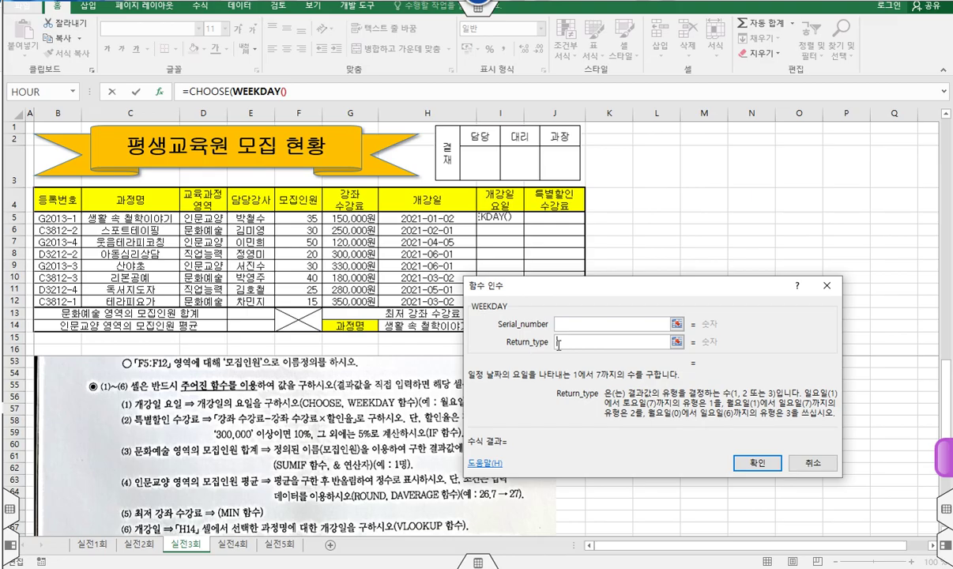
Set WEEKDAY's Return_type to 1 and Serial_number to H5, and switch to the arguments of the CHOOSE function
{"action": "type", "text": "1"}
{"action": "left_click", "coordinate": [566, 324]}
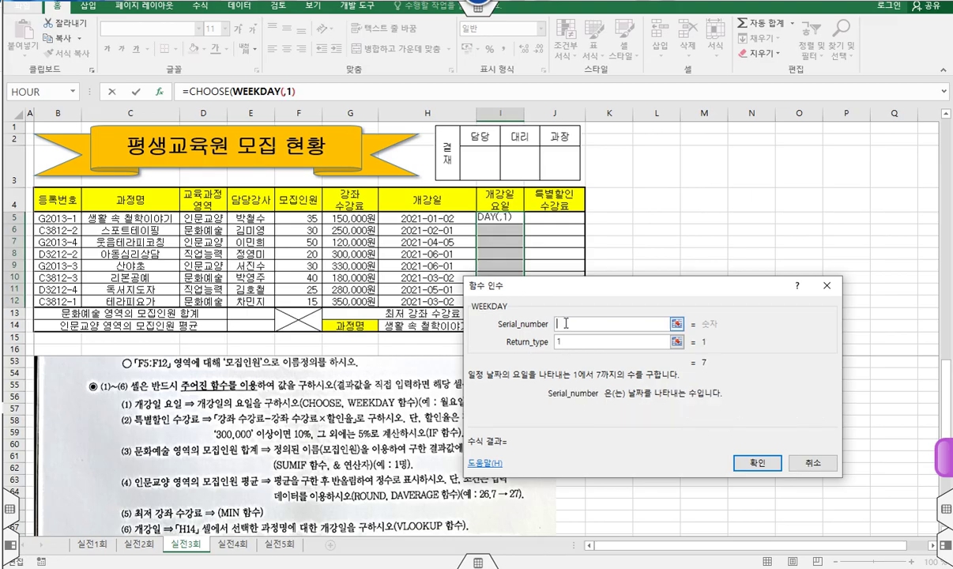
{"action": "left_click", "coordinate": [427, 216]}
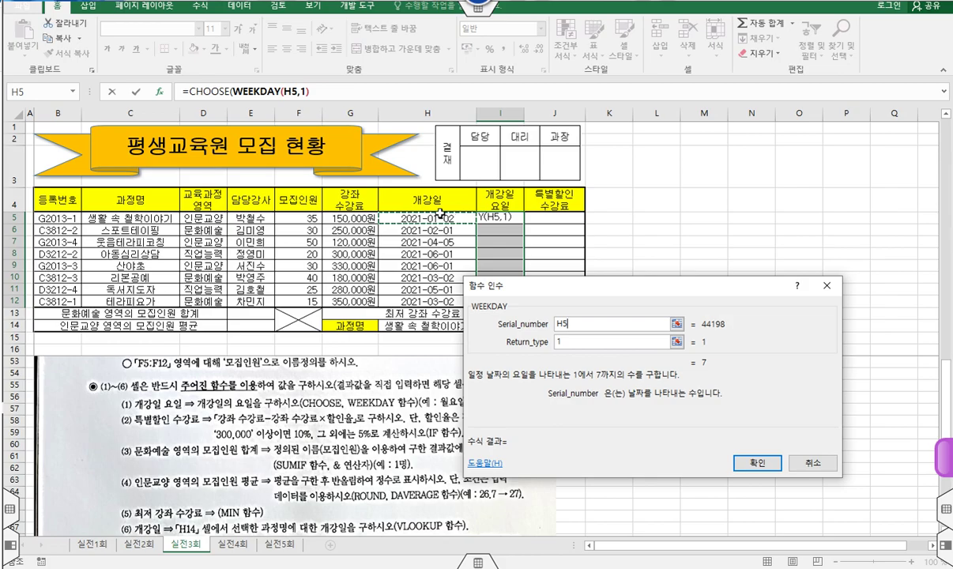
{"action": "left_click", "coordinate": [749, 464]}
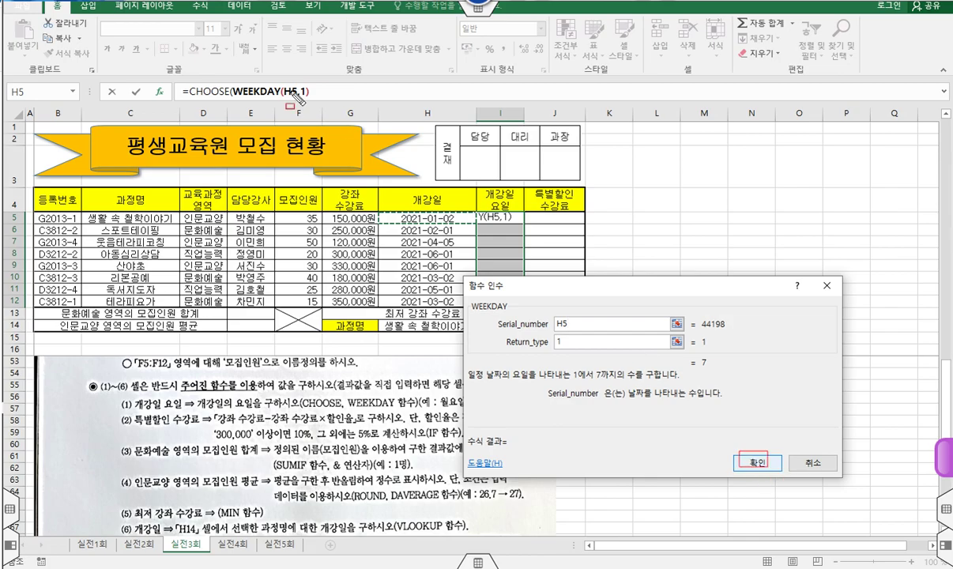
{"action": "left_click", "coordinate": [200, 89]}
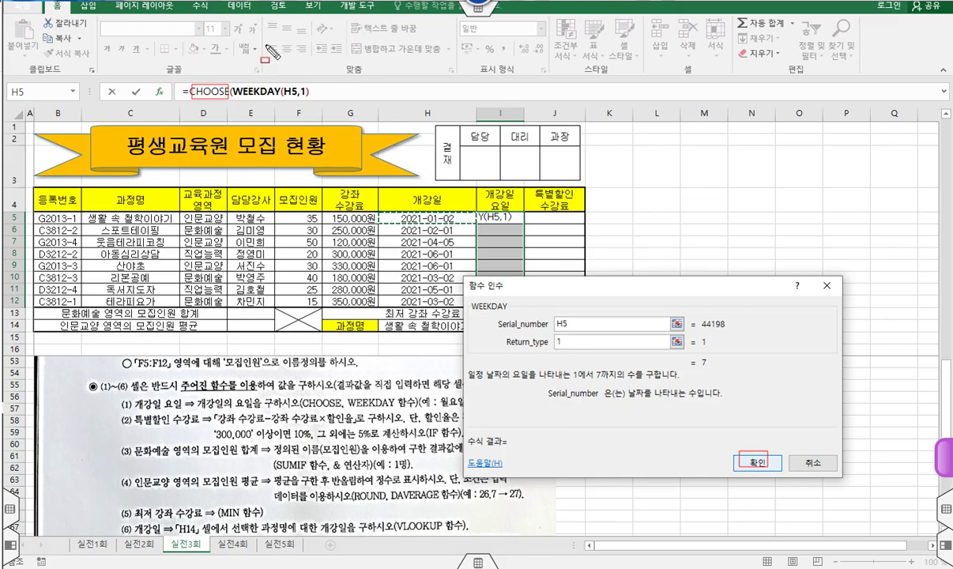
{"action": "left_click", "coordinate": [219, 91]}
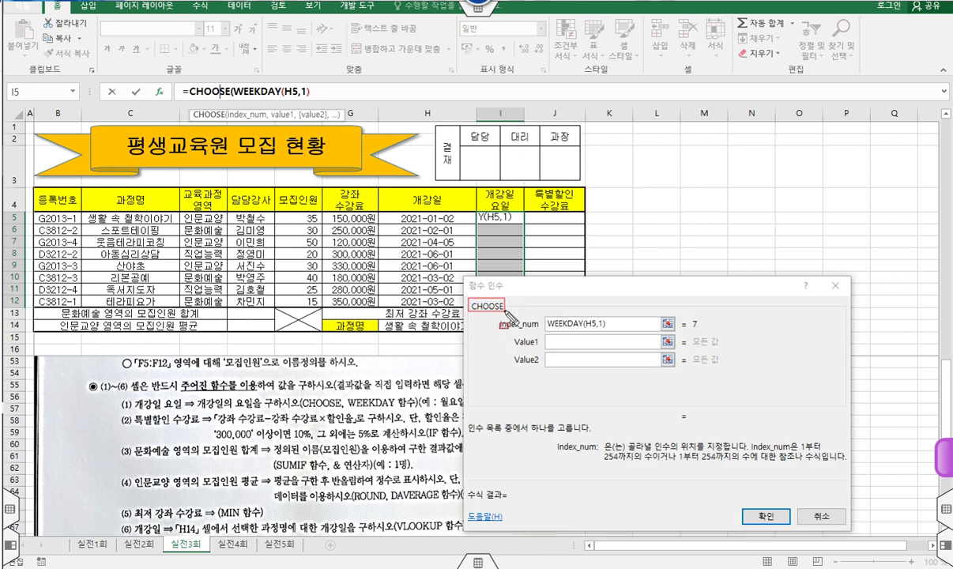
Enter 일요일, 월요일 and 화요일 as Value1 to Value3 of the CHOOSE function
{"action": "left_click", "coordinate": [571, 342]}
{"action": "left_click", "coordinate": [571, 344]}
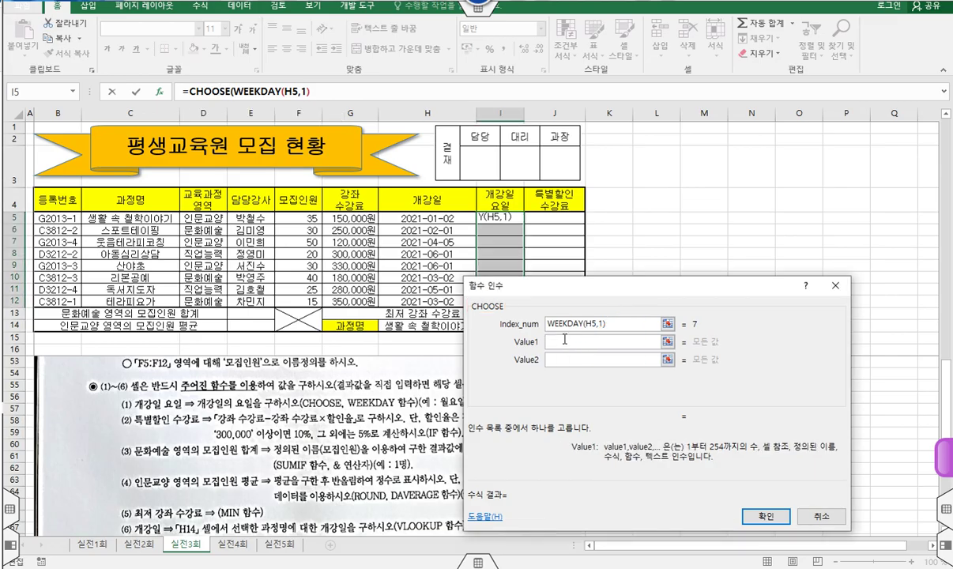
{"action": "type", "text": "ㅇ요일"}
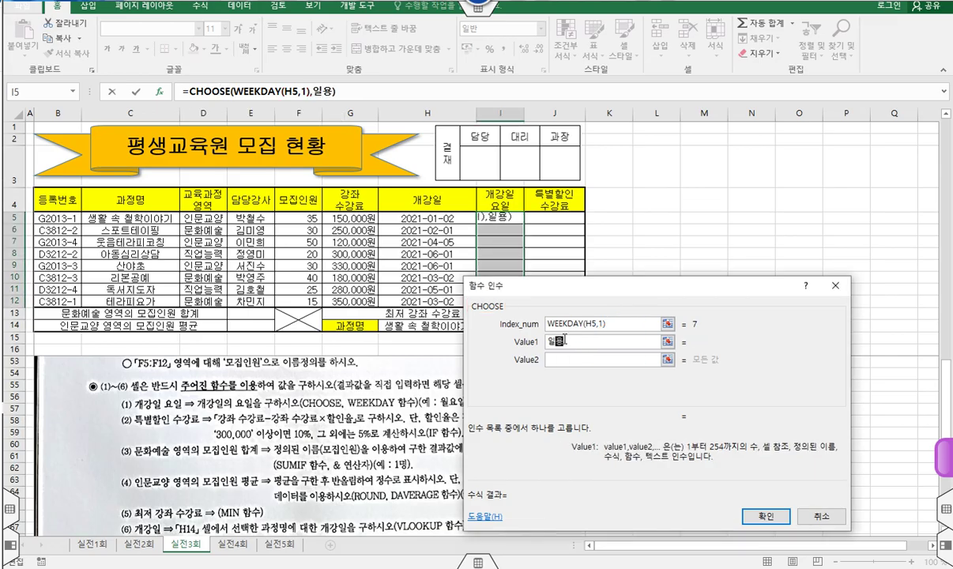
{"action": "key", "text": "Tab"}
{"action": "type", "text": "우"}
{"action": "type", "text": "요일"}
{"action": "key", "text": "Tab"}
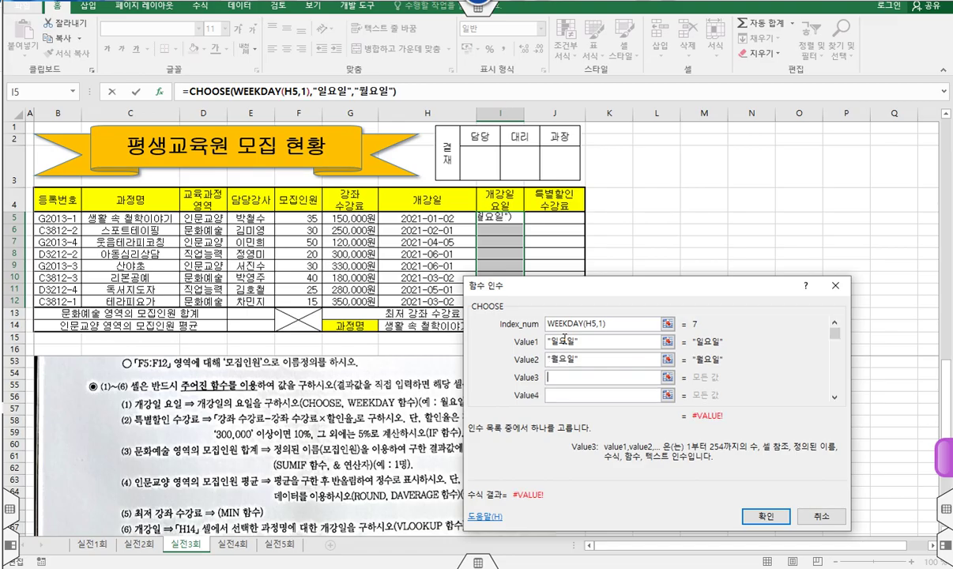
{"action": "type", "text": "화요일"}
{"action": "key", "text": "Tab"}
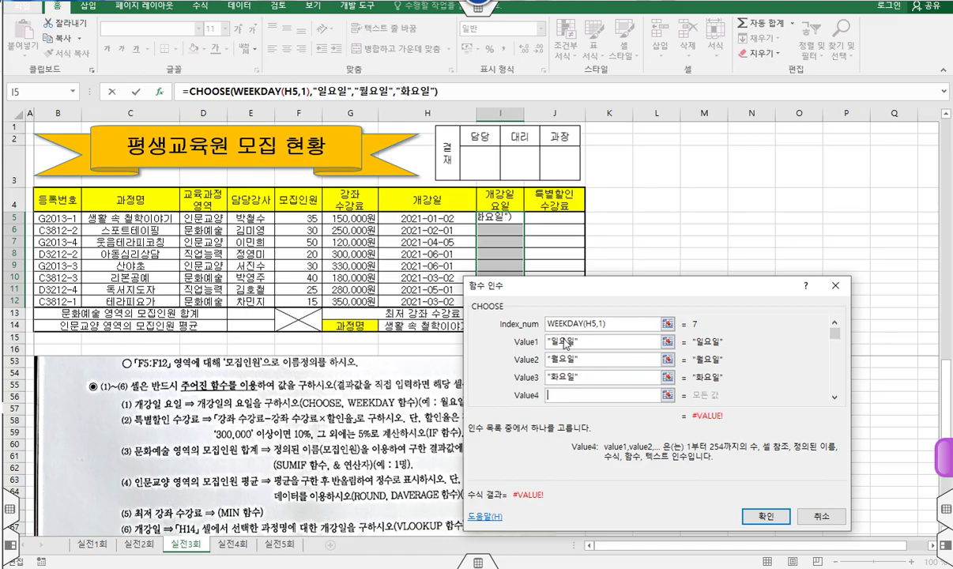
Enter 수요일, 목요일, 금요일 and 토요일 as Value4 to Value7 of the CHOOSE function
{"action": "type", "text": "수요일"}
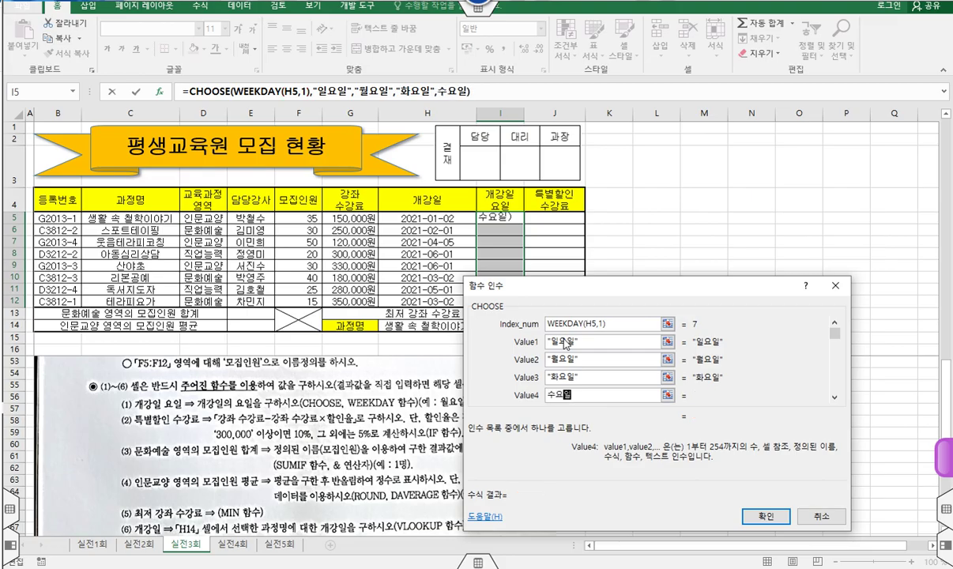
{"action": "key", "text": "Tab"}
{"action": "type", "text": "모ㄱ요일"}
{"action": "key", "text": "Tab"}
{"action": "type", "text": "ㄱ금요일"}
{"action": "key", "text": "Tab"}
{"action": "type", "text": "토요일"}
{"action": "key", "text": "Tab"}
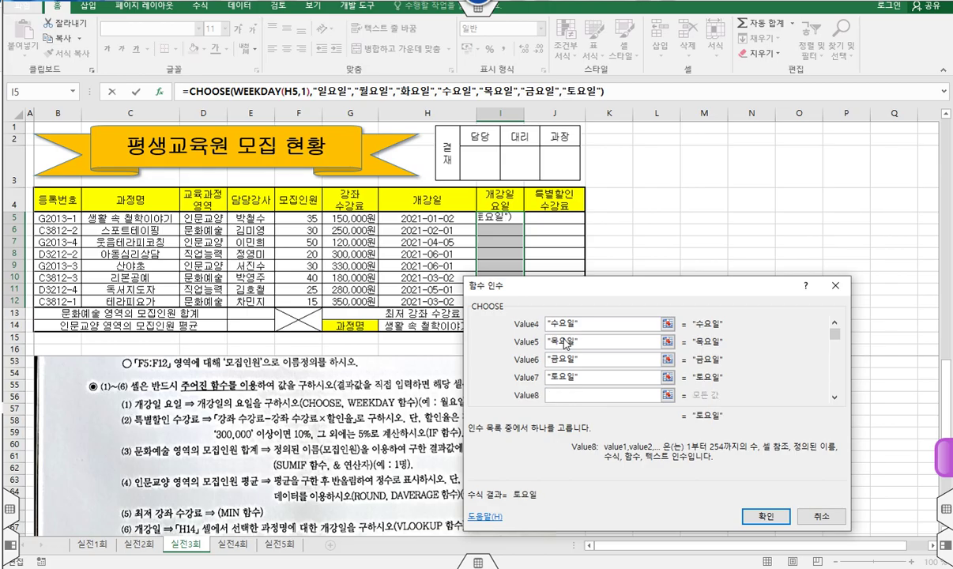
Confirm the CHOOSE function arguments and fill the weekday formula into the whole range I5:I12
{"action": "left_click", "coordinate": [767, 517]}
{"action": "key", "text": "shift+Down"}
{"action": "key", "text": "shift+Down"}
{"action": "key", "text": "shift+Down"}
{"action": "key", "text": "shift+Down"}
{"action": "key", "text": "shift+Down"}
{"action": "key", "text": "shift+Down"}
{"action": "key", "text": "shift+Down"}
{"action": "left_click", "coordinate": [616, 89]}
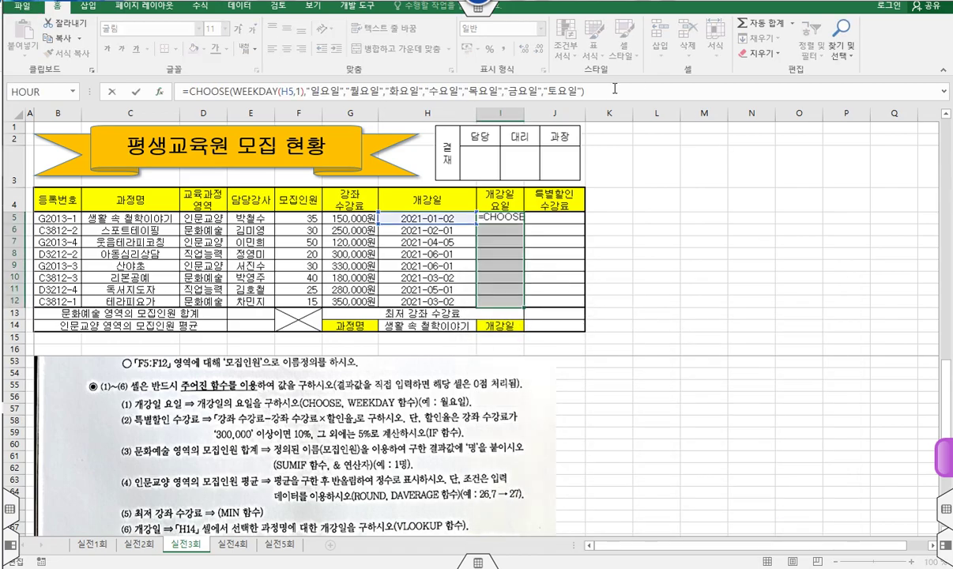
{"action": "key", "text": "ctrl+Return"}
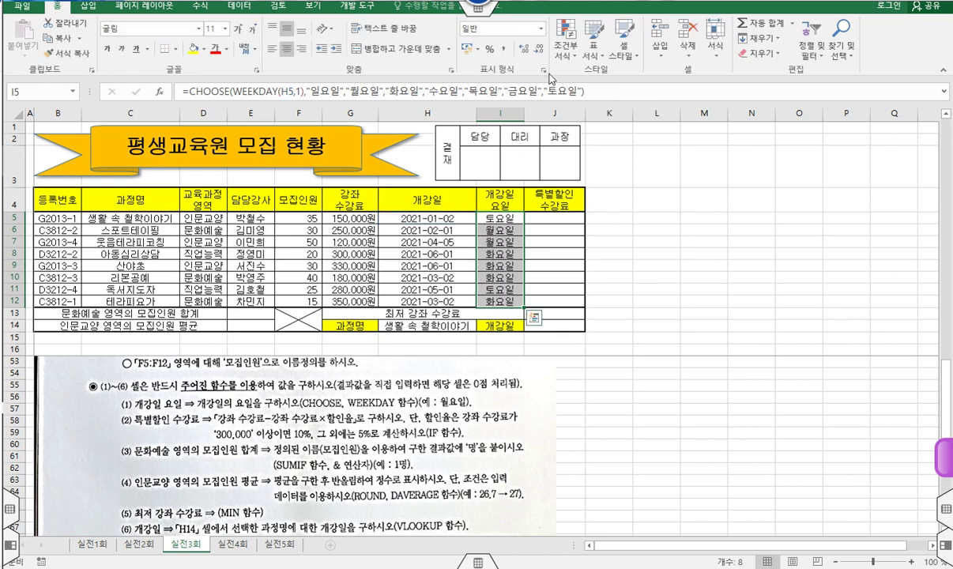
Examine instruction (2) for the 특별할인 수강료 column, including its formula, the discount rate condition and the required function
{"action": "left_click", "coordinate": [556, 218]}
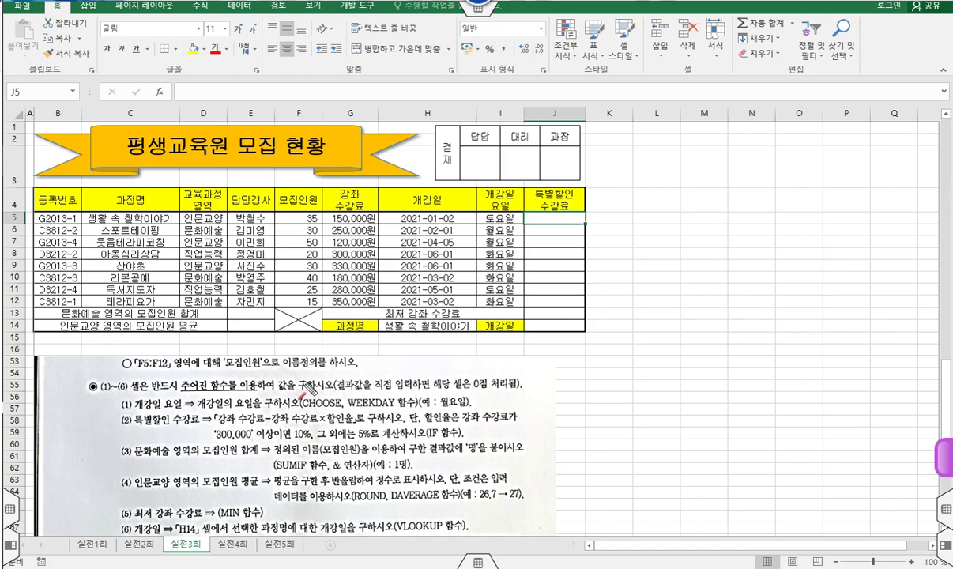
{"action": "left_click_drag", "start_coordinate": [129, 419], "coordinate": [194, 419]}
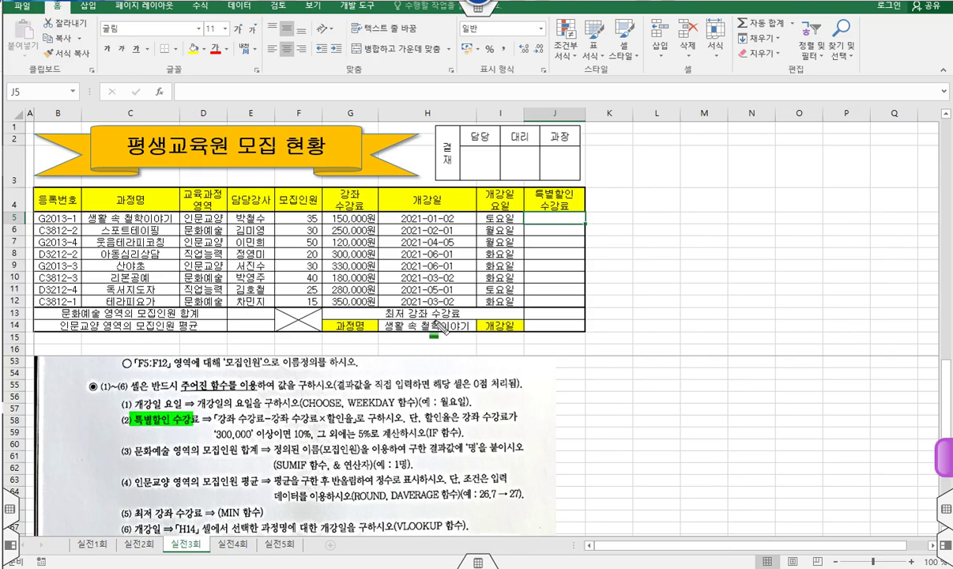
{"action": "mouse_move", "coordinate": [531, 213]}
{"action": "left_mouse_down"}
{"action": "mouse_move", "coordinate": [552, 305]}
{"action": "mouse_move", "coordinate": [542, 307]}
{"action": "left_mouse_up"}
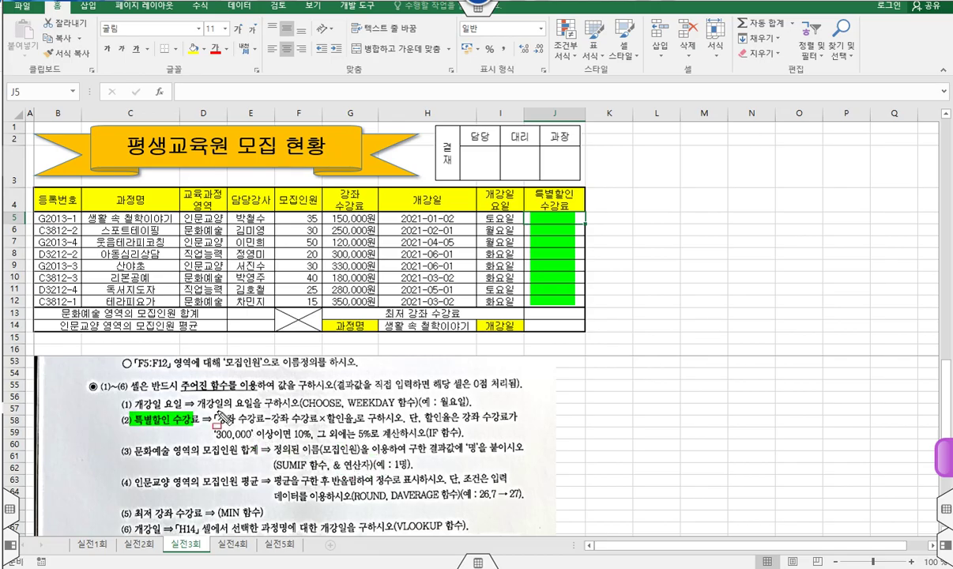
{"action": "left_click_drag", "start_coordinate": [216, 410], "coordinate": [268, 426]}
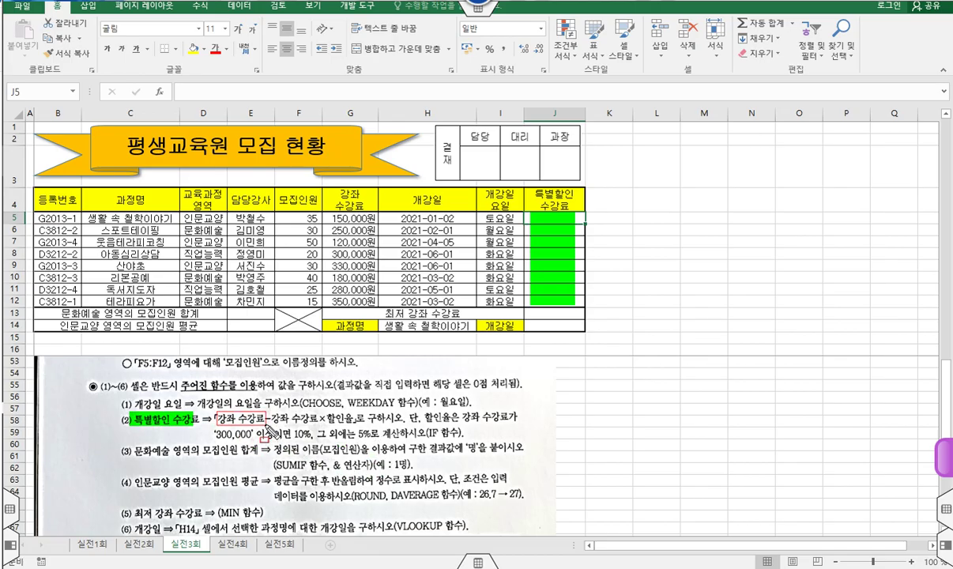
{"action": "mouse_move", "coordinate": [330, 212]}
{"action": "left_mouse_down"}
{"action": "mouse_move", "coordinate": [378, 225]}
{"action": "mouse_move", "coordinate": [343, 224]}
{"action": "mouse_move", "coordinate": [378, 225]}
{"action": "left_mouse_up"}
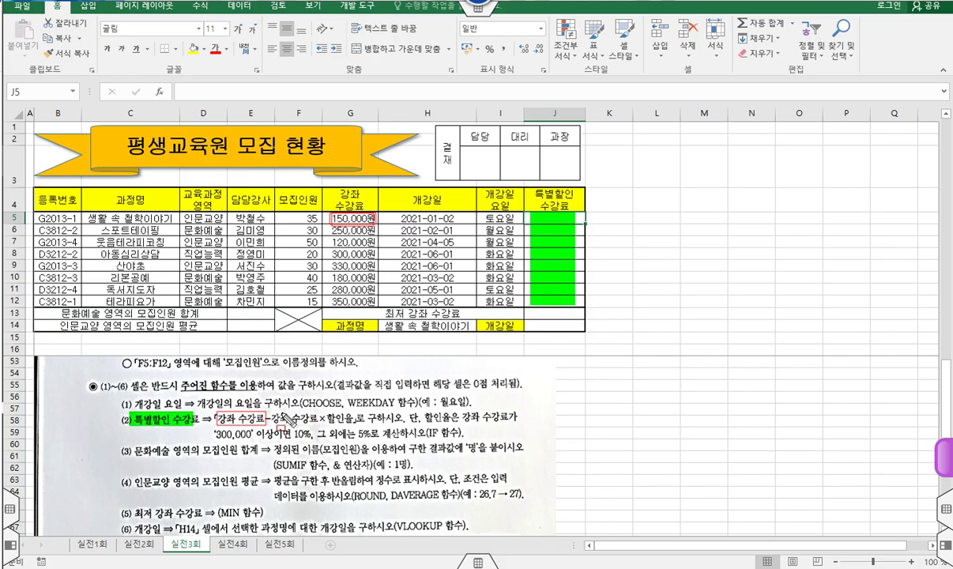
{"action": "left_click_drag", "start_coordinate": [276, 417], "coordinate": [351, 426]}
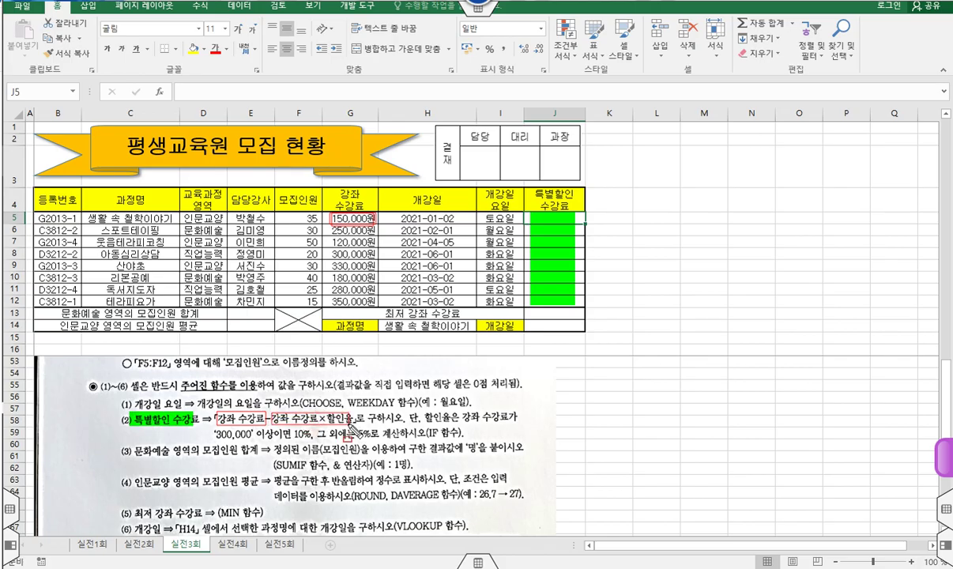
{"action": "left_click_drag", "start_coordinate": [426, 414], "coordinate": [522, 432]}
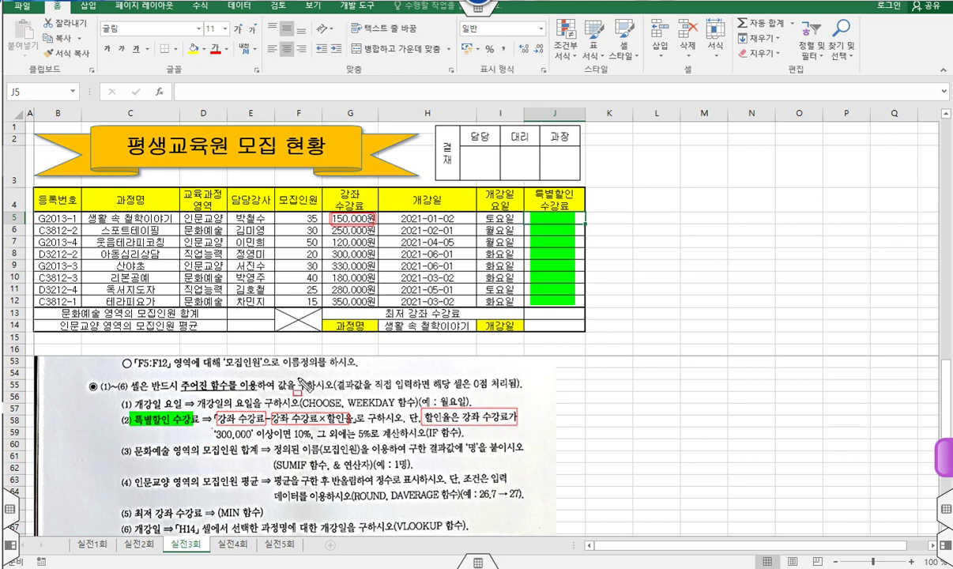
{"action": "mouse_move", "coordinate": [207, 419]}
{"action": "left_mouse_down"}
{"action": "mouse_move", "coordinate": [267, 445]}
{"action": "mouse_move", "coordinate": [310, 439]}
{"action": "left_mouse_up"}
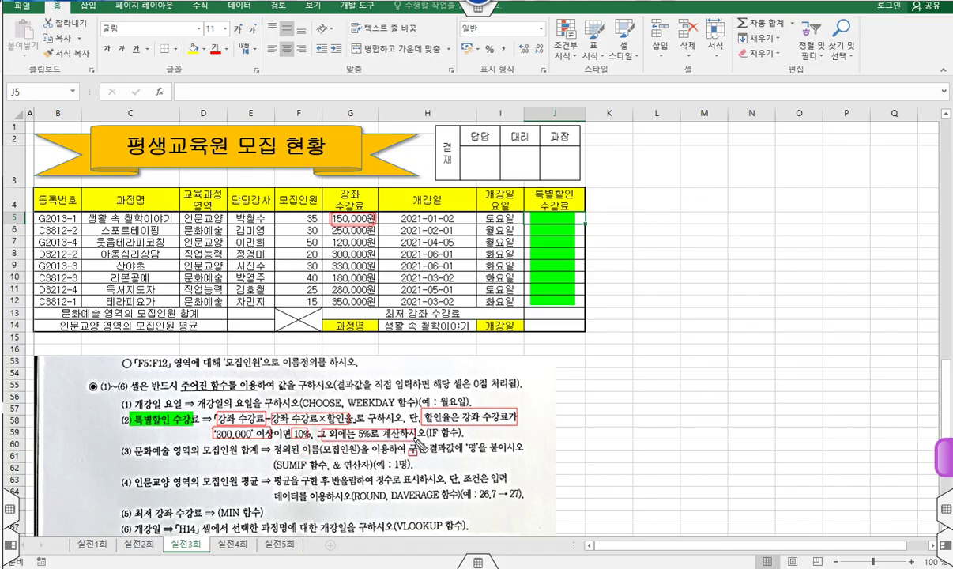
{"action": "left_click_drag", "start_coordinate": [425, 417], "coordinate": [500, 416]}
{"action": "mouse_move", "coordinate": [224, 451]}
{"action": "left_mouse_down"}
{"action": "mouse_move", "coordinate": [372, 433]}
{"action": "mouse_move", "coordinate": [447, 438]}
{"action": "left_mouse_up"}
{"action": "left_click_drag", "start_coordinate": [213, 408], "coordinate": [355, 427]}
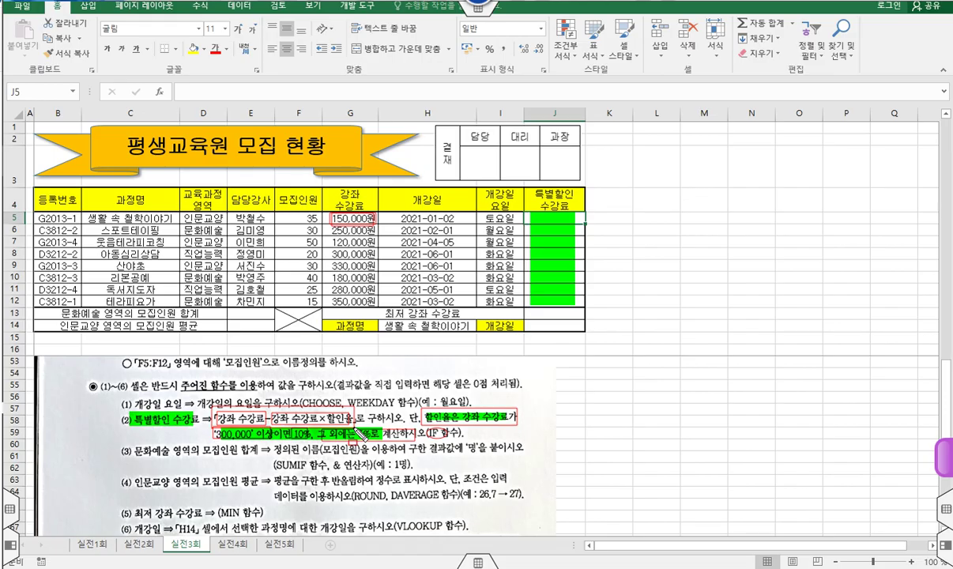
{"action": "key", "text": "Escape"}
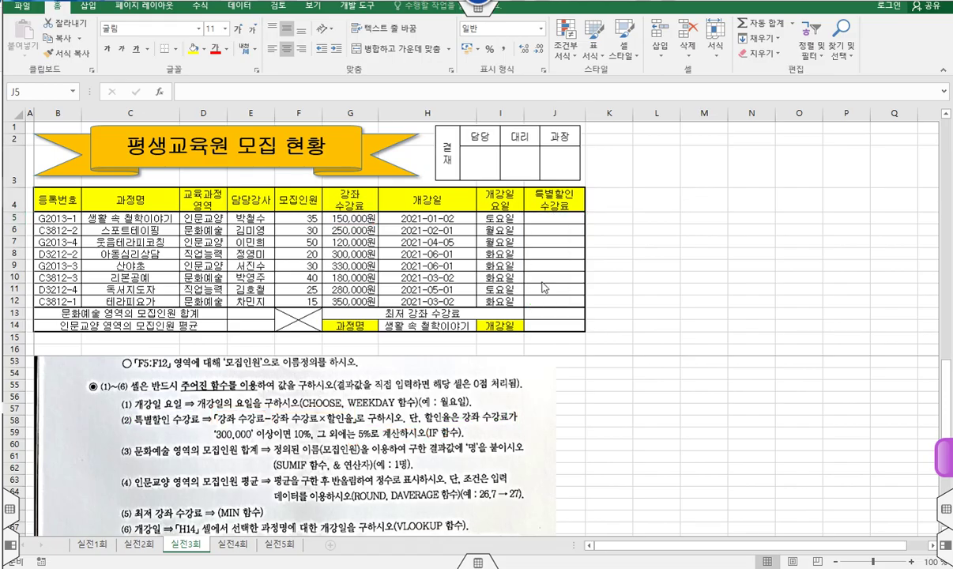
Begin the 특별할인 수강료 formula for J5:J12 as =G5 - G5 * IF(
{"action": "left_click_drag", "start_coordinate": [545, 217], "coordinate": [544, 302]}
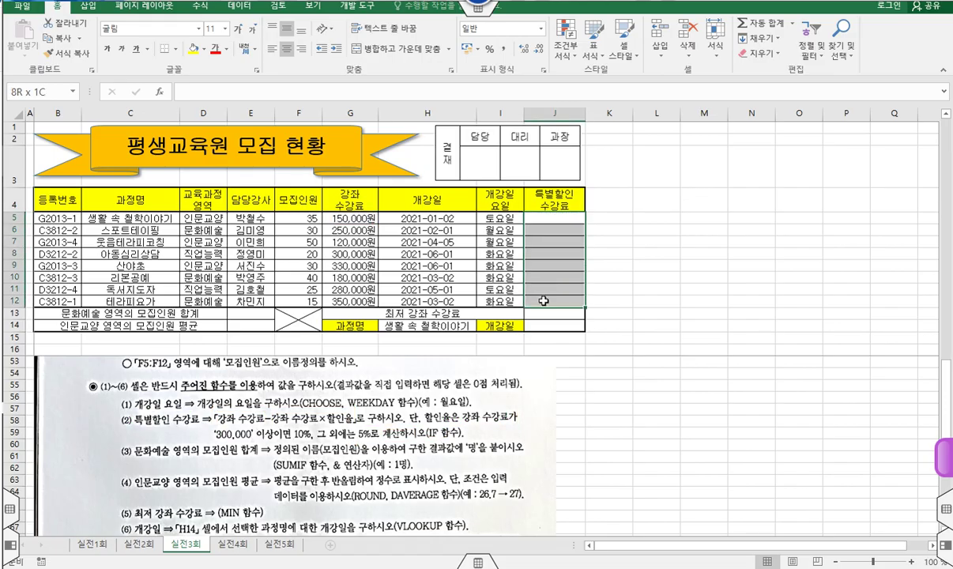
{"action": "left_click", "coordinate": [370, 92]}
{"action": "type", "text": "="}
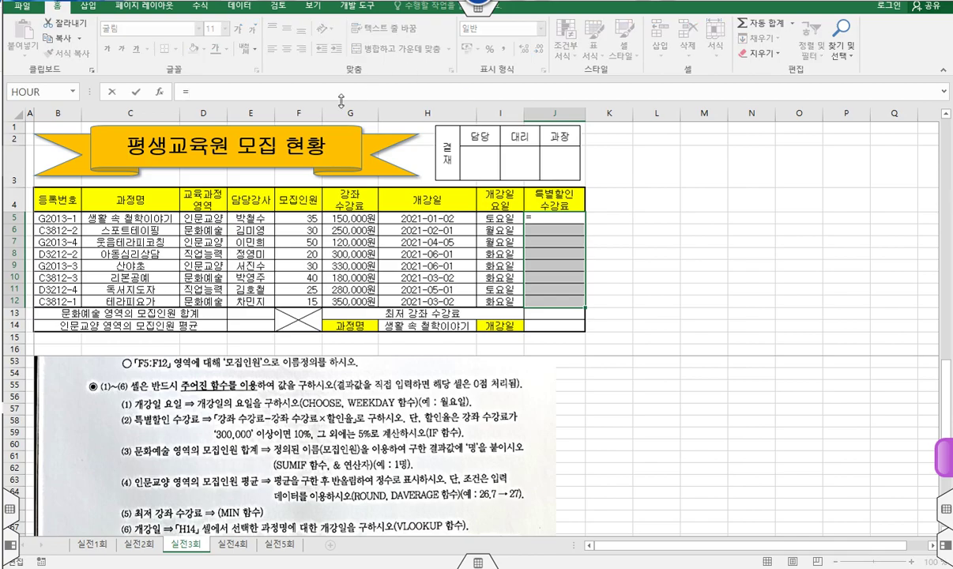
{"action": "left_click", "coordinate": [348, 215]}
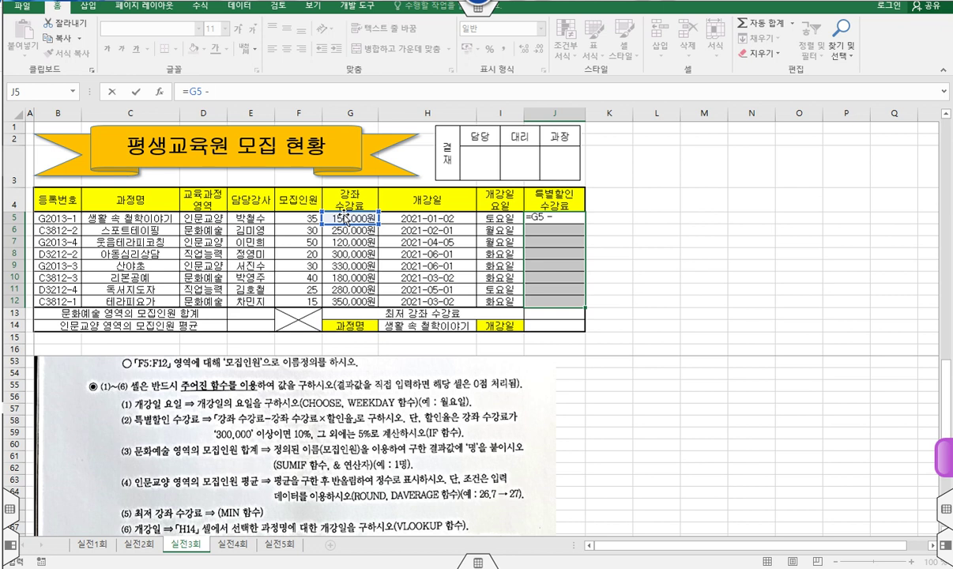
{"action": "left_click", "coordinate": [345, 219]}
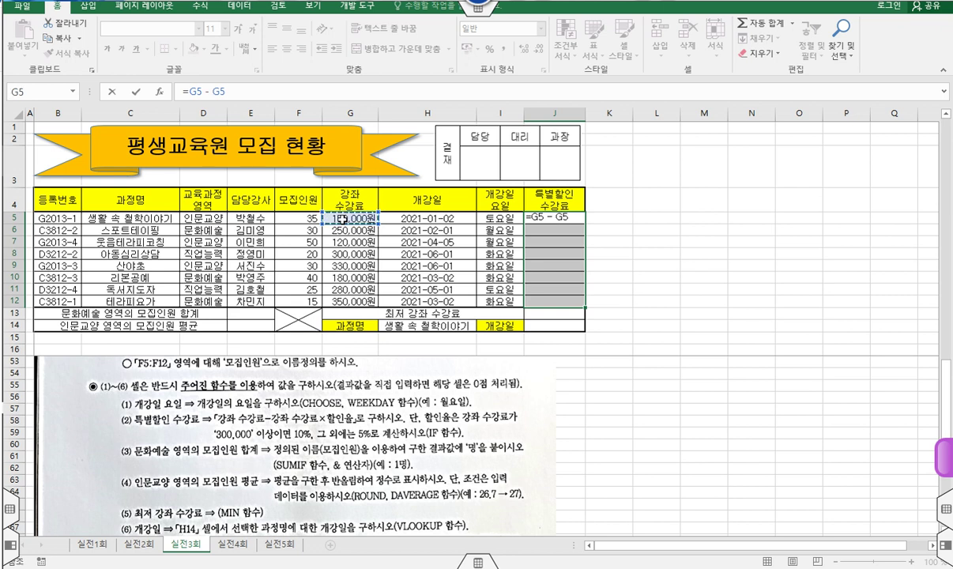
{"action": "type", "text": "*"}
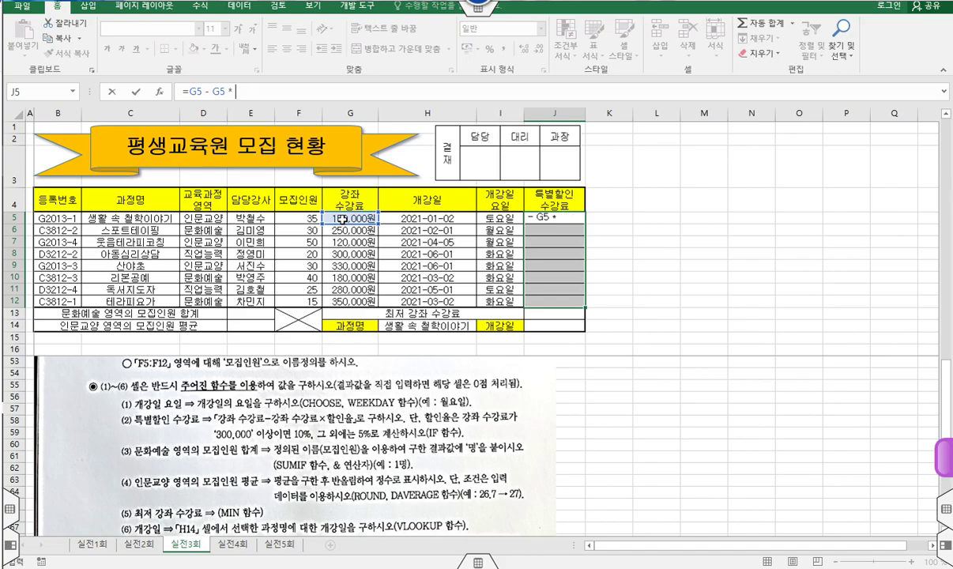
{"action": "type", "text": " ㅑIF("}
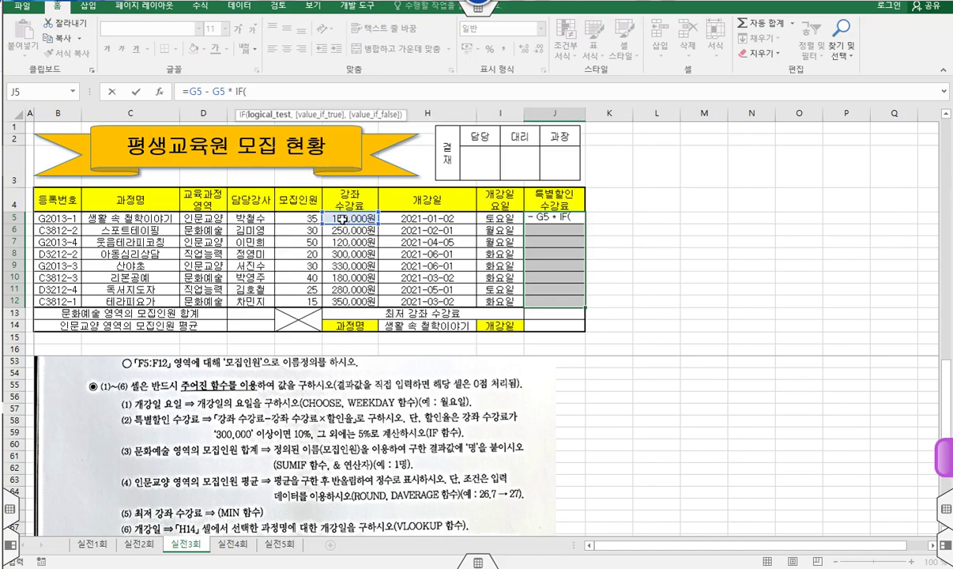
Open the IF function's arguments and set Logical_test to G5 >= 300000
{"action": "left_click", "coordinate": [158, 91]}
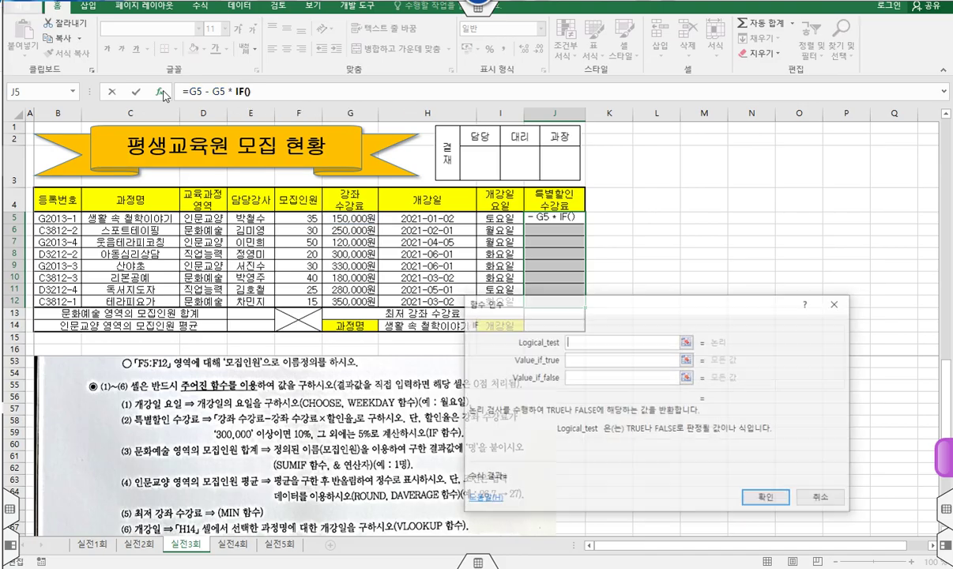
{"action": "left_click", "coordinate": [363, 218]}
{"action": "type", "text": ">"}
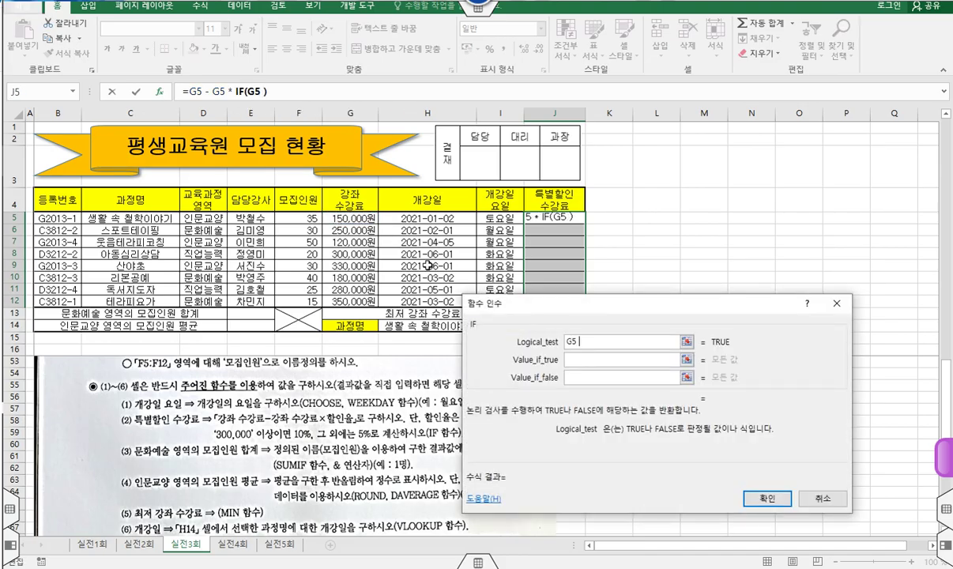
{"action": "type", "text": "="}
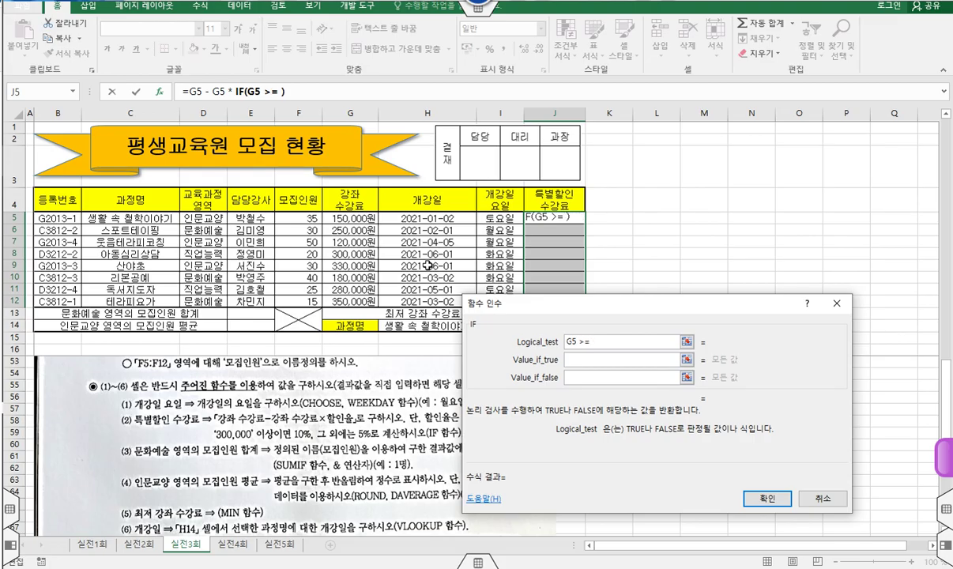
{"action": "type", "text": " 300000"}
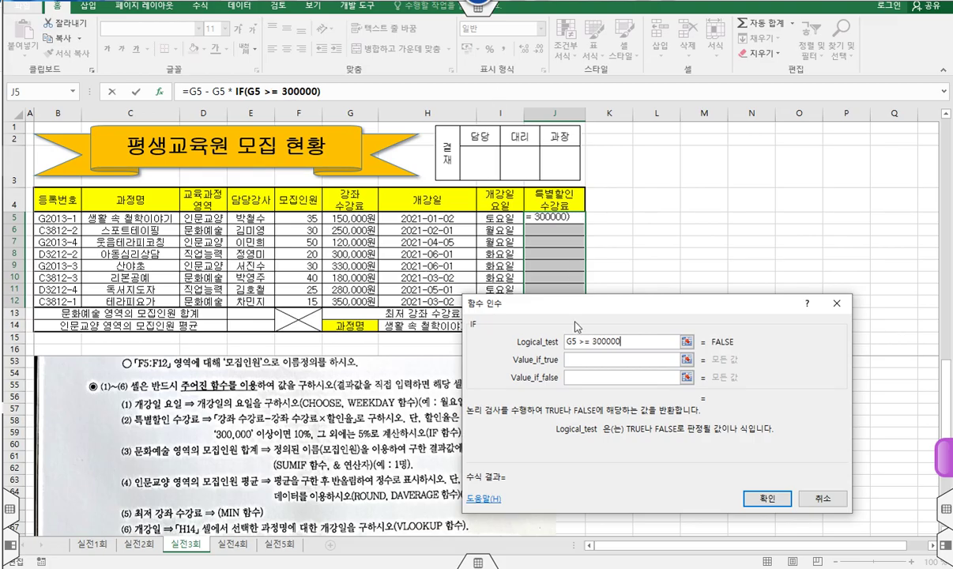
Set IF's Value_if_true to 10% and Value_if_false to 5%, and confirm the function arguments
{"action": "left_click", "coordinate": [588, 360]}
{"action": "type", "text": "10%"}
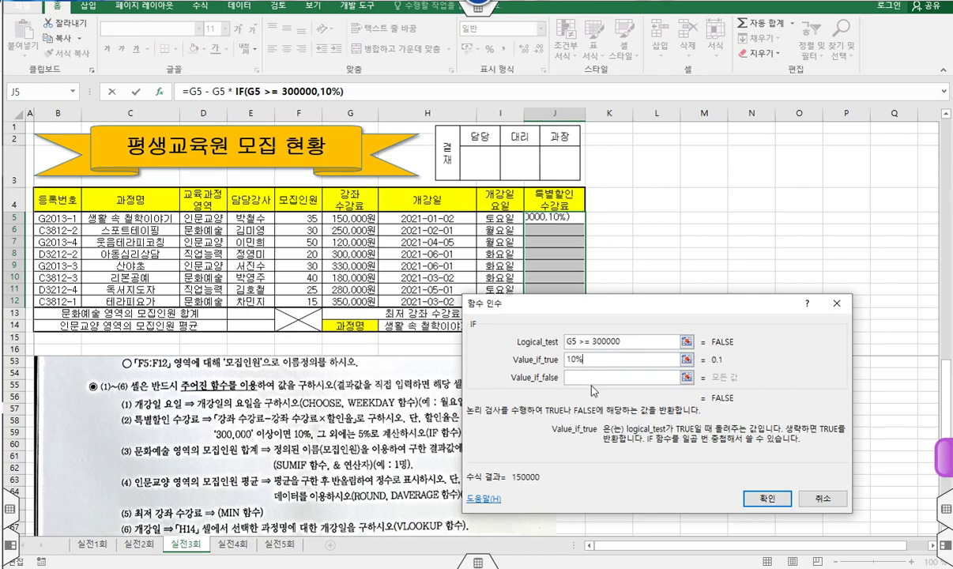
{"action": "left_click", "coordinate": [589, 378]}
{"action": "type", "text": "5%"}
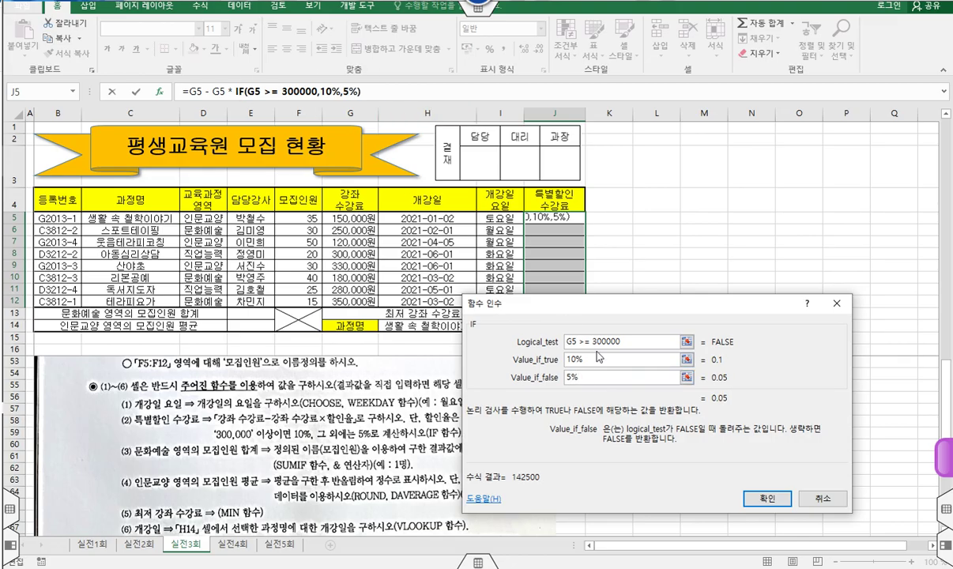
{"action": "left_click", "coordinate": [779, 499]}
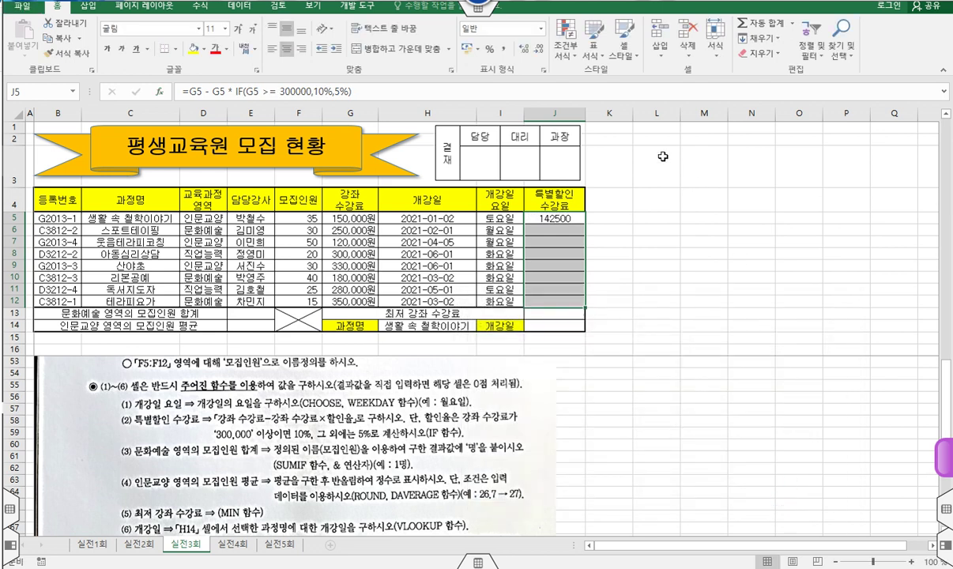
Fill the discount formula into all of J5:J12 and format the values with a thousands separator
{"action": "left_click", "coordinate": [524, 93]}
{"action": "left_click", "coordinate": [522, 91]}
{"action": "key", "text": "ctrl+Return"}
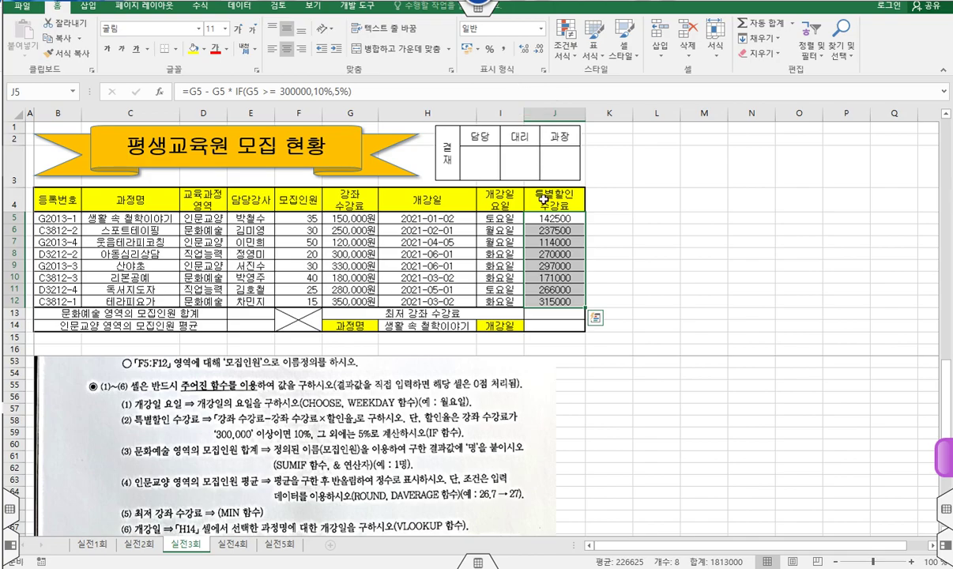
{"action": "left_click", "coordinate": [505, 50]}
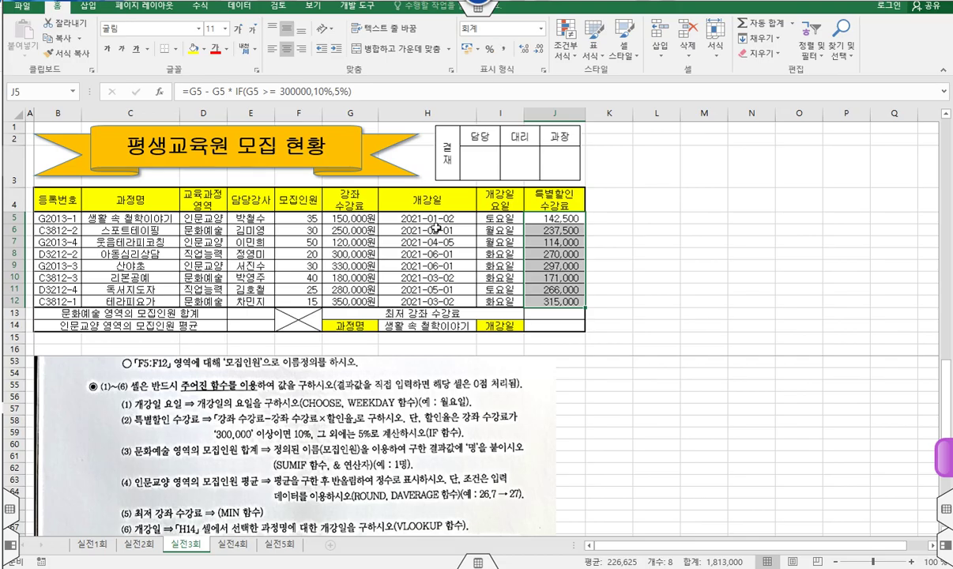
Examine instruction (3) for the 문화예술 영역의 모집인원 합계 and check the name defined for the range F5:F12
{"action": "scroll", "coordinate": [364, 427], "scroll_direction": "down", "scroll_amount": 1}
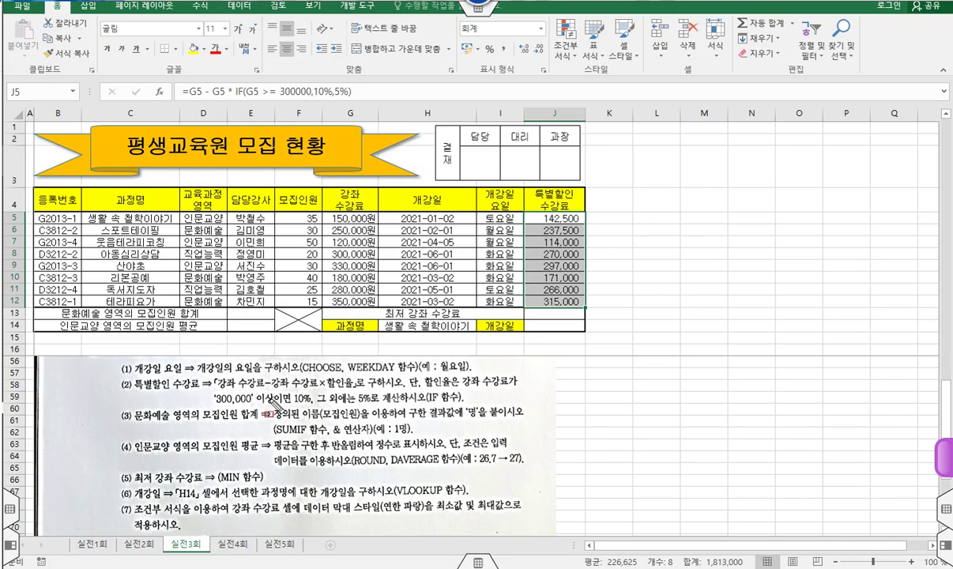
{"action": "mouse_move", "coordinate": [117, 408]}
{"action": "left_mouse_down"}
{"action": "mouse_move", "coordinate": [475, 427]}
{"action": "mouse_move", "coordinate": [534, 440]}
{"action": "left_mouse_up"}
{"action": "key", "text": "h"}
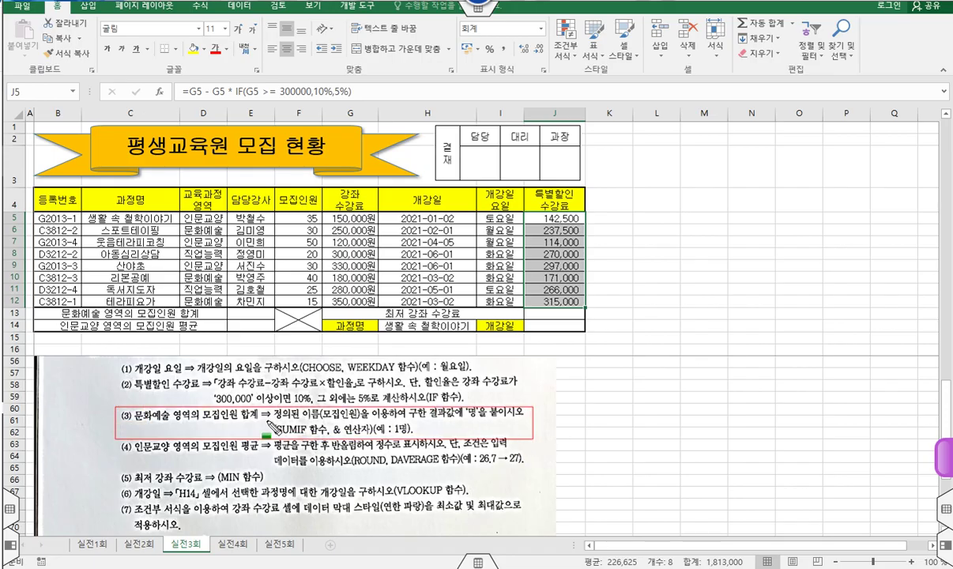
{"action": "mouse_move", "coordinate": [280, 430]}
{"action": "left_mouse_down"}
{"action": "mouse_move", "coordinate": [314, 431]}
{"action": "mouse_move", "coordinate": [320, 416]}
{"action": "mouse_move", "coordinate": [360, 423]}
{"action": "left_mouse_up"}
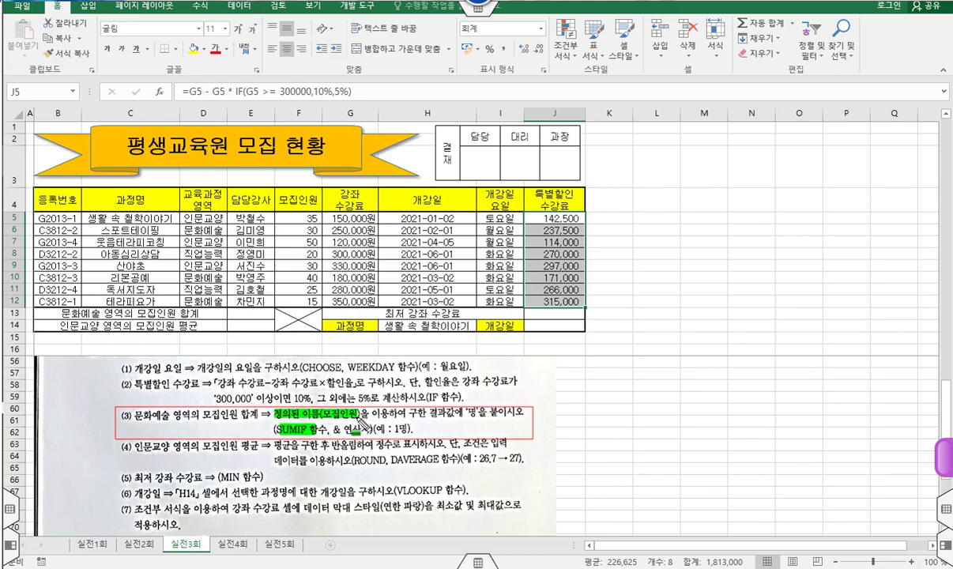
{"action": "mouse_move", "coordinate": [282, 215]}
{"action": "left_mouse_down"}
{"action": "mouse_move", "coordinate": [272, 212]}
{"action": "mouse_move", "coordinate": [327, 309]}
{"action": "left_mouse_up"}
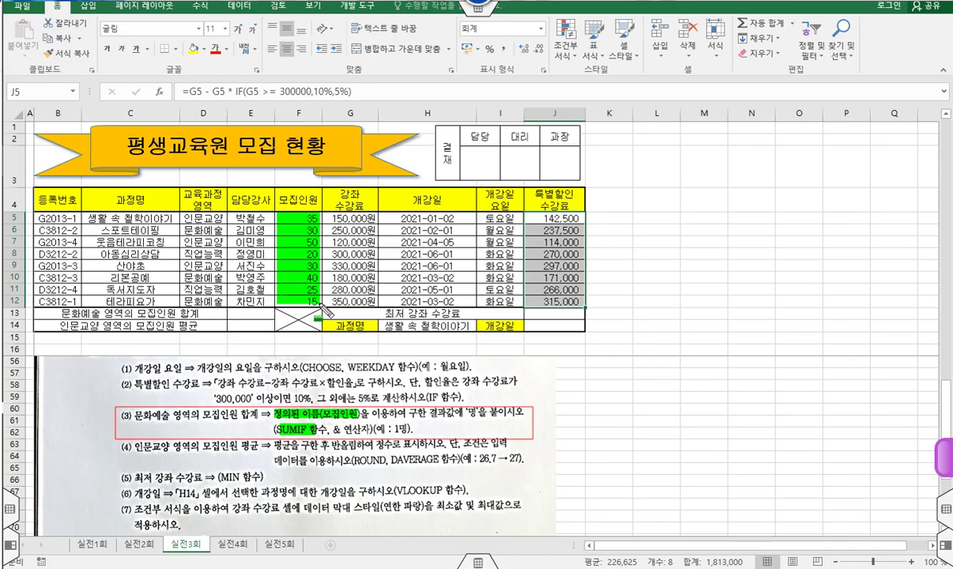
{"action": "key", "text": "Escape"}
{"action": "left_click_drag", "start_coordinate": [299, 218], "coordinate": [300, 301]}
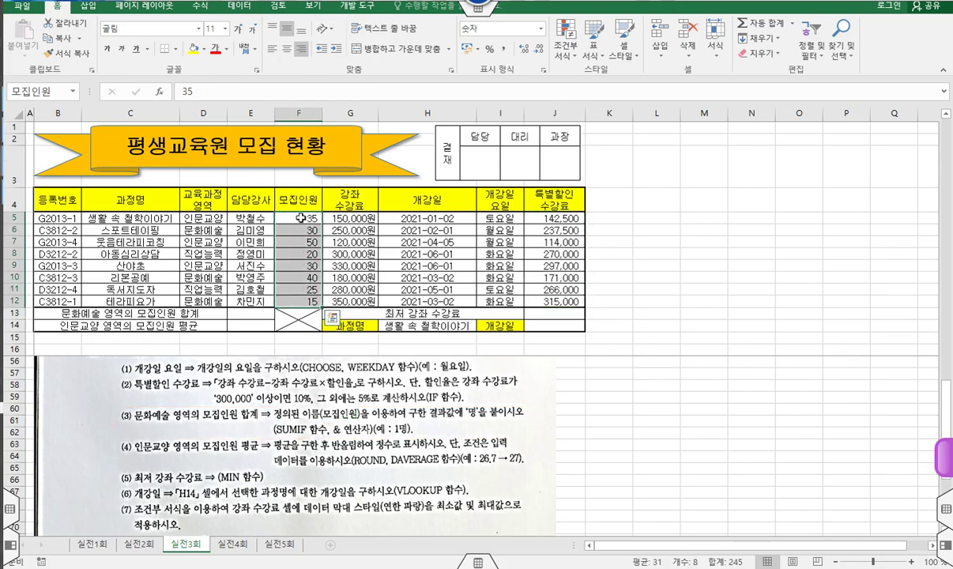
{"action": "left_click", "coordinate": [63, 91]}
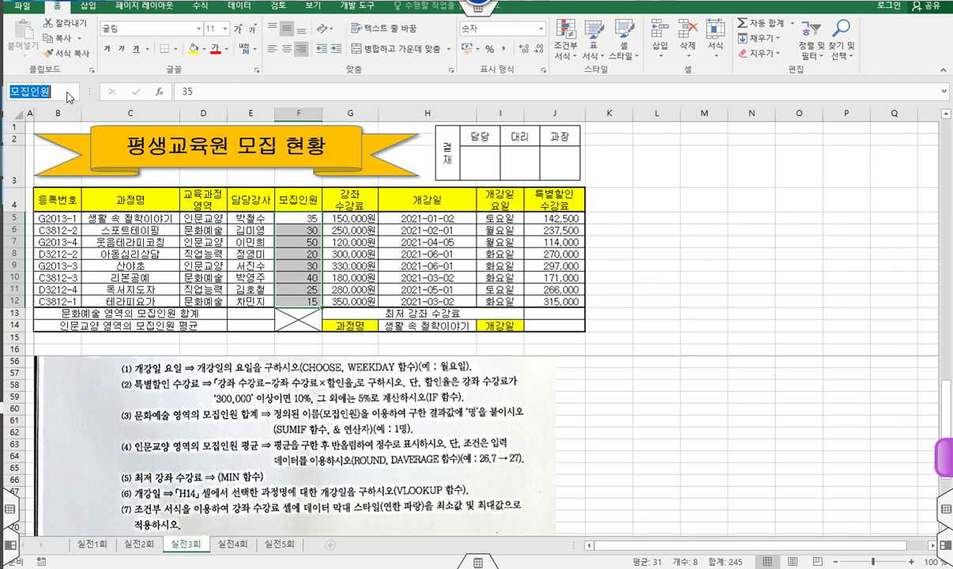
{"action": "left_click_drag", "start_coordinate": [309, 217], "coordinate": [309, 301]}
{"action": "left_click", "coordinate": [320, 390]}
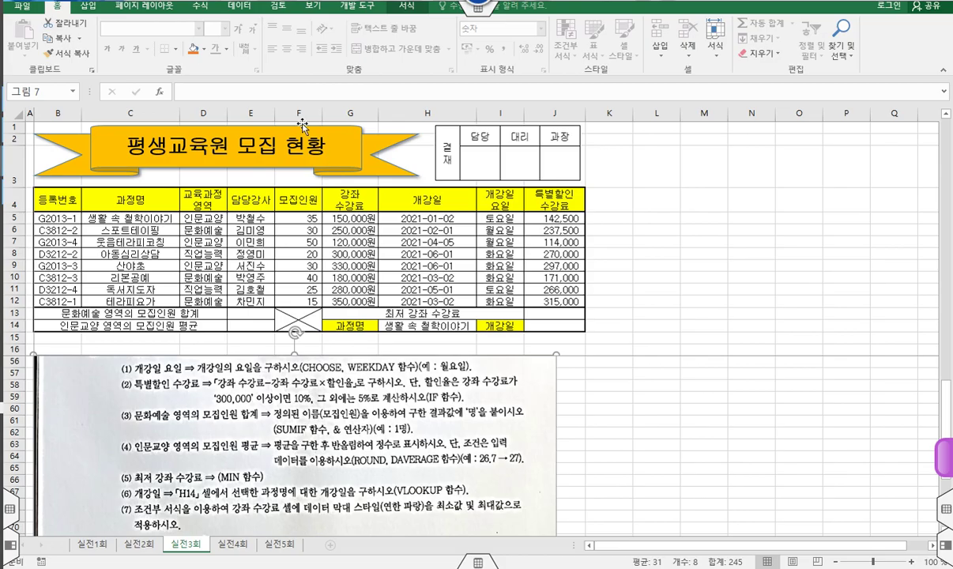
{"action": "left_click", "coordinate": [261, 92]}
{"action": "type", "text": "="}
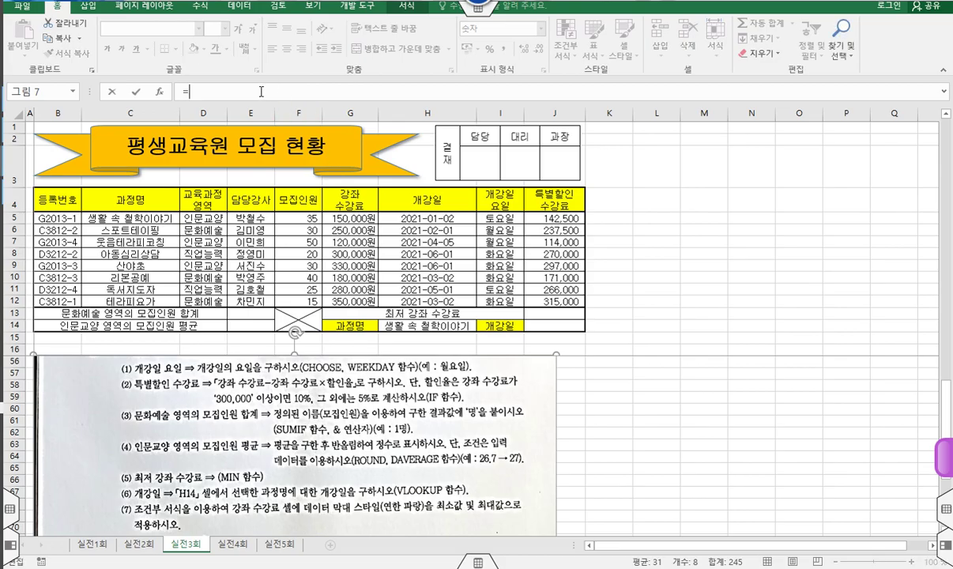
{"action": "type", "text": "sum"}
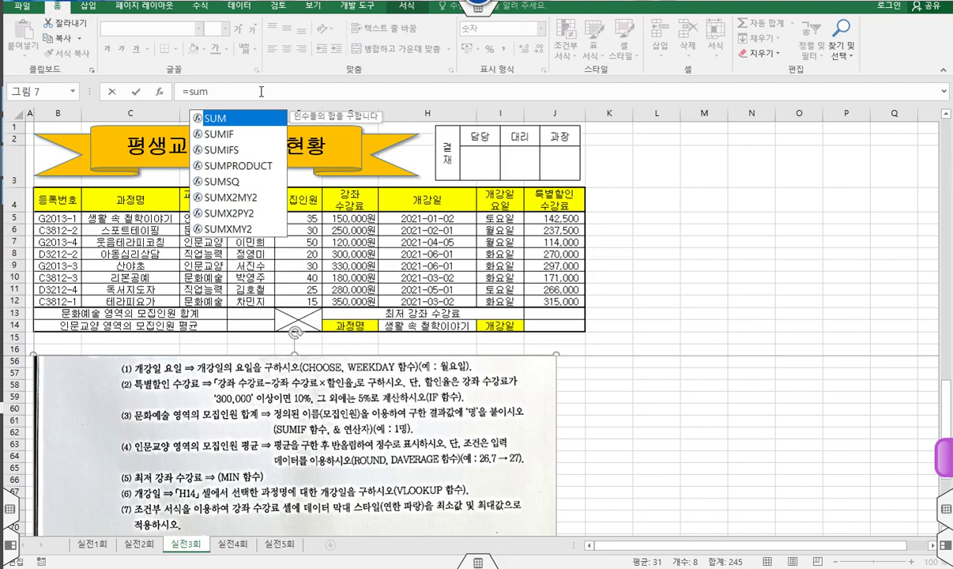
{"action": "key", "text": "Down"}
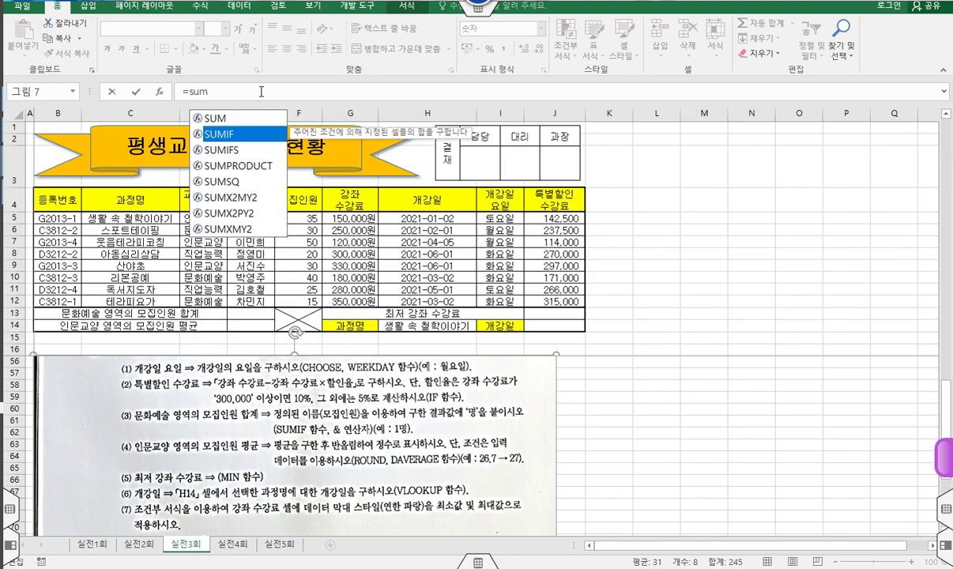
{"action": "key", "text": "Tab"}
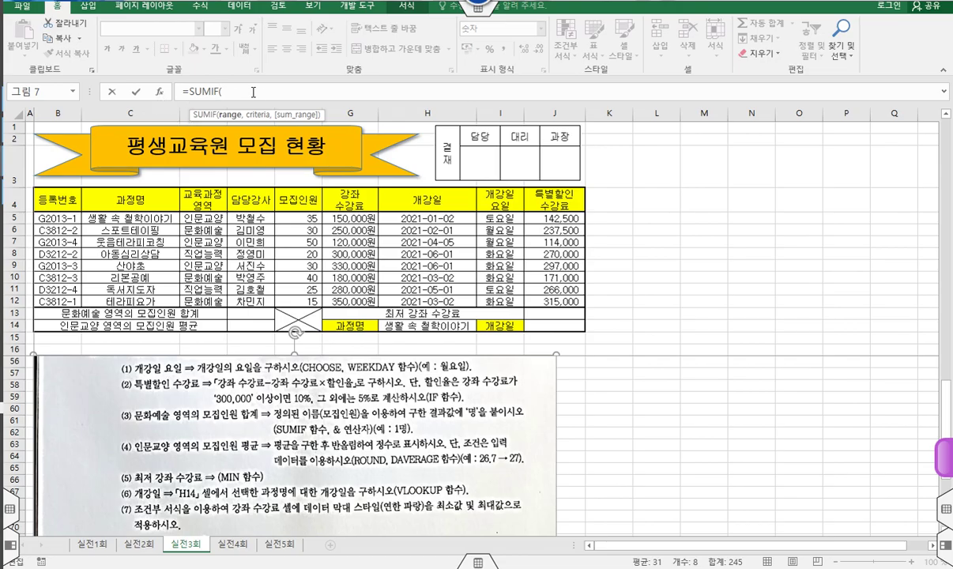
{"action": "key", "text": "ctrl+a"}
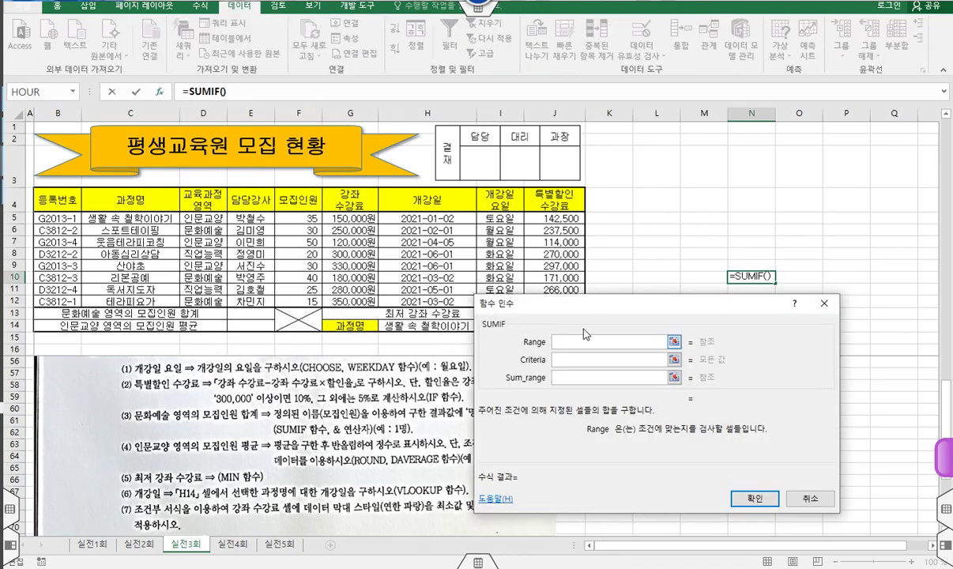
{"action": "left_click_drag", "start_coordinate": [668, 302], "coordinate": [686, 277]}
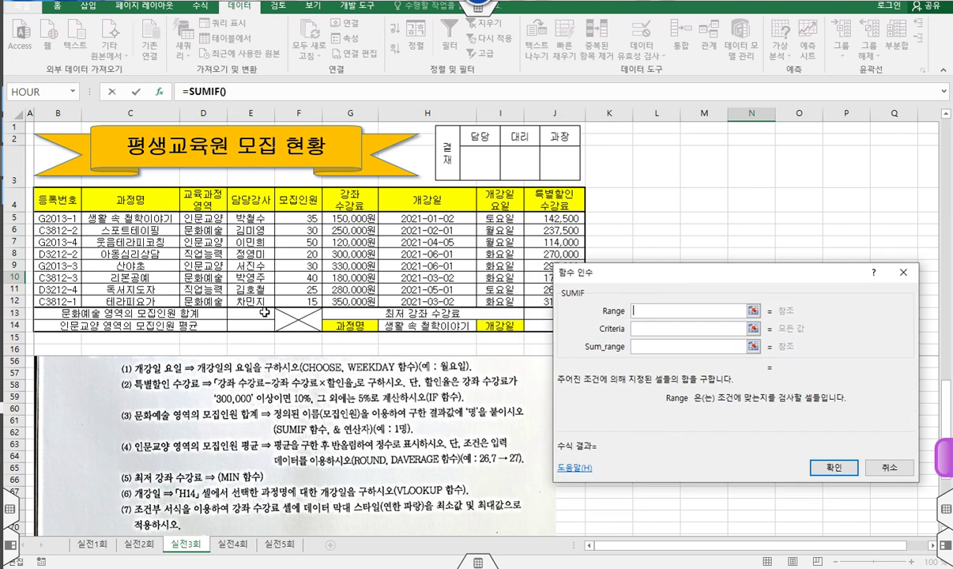
{"action": "key", "text": "Escape"}
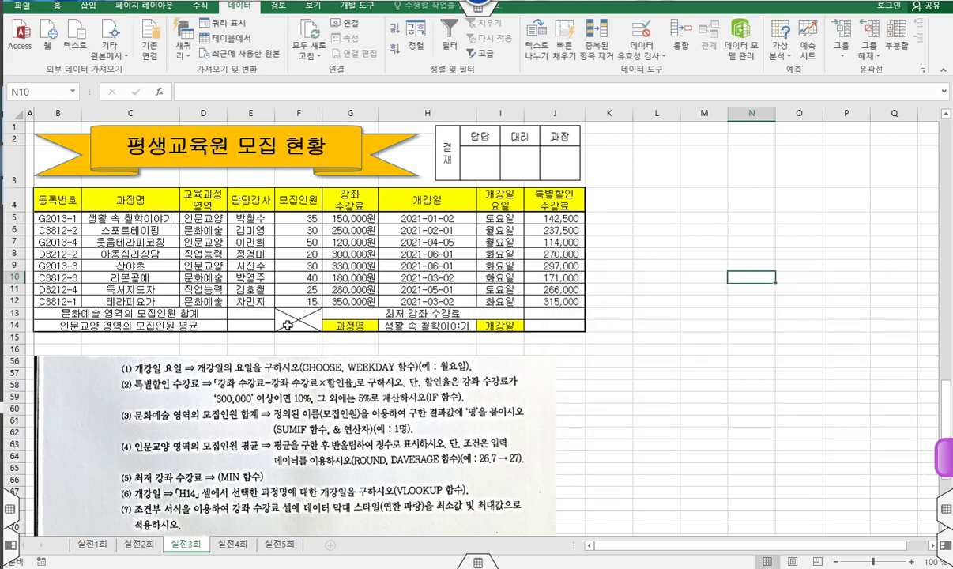
Start a SUMIF formula in E13 for 문화예술 영역의 모집인원 합계 and open its function arguments
{"action": "left_click", "coordinate": [248, 313]}
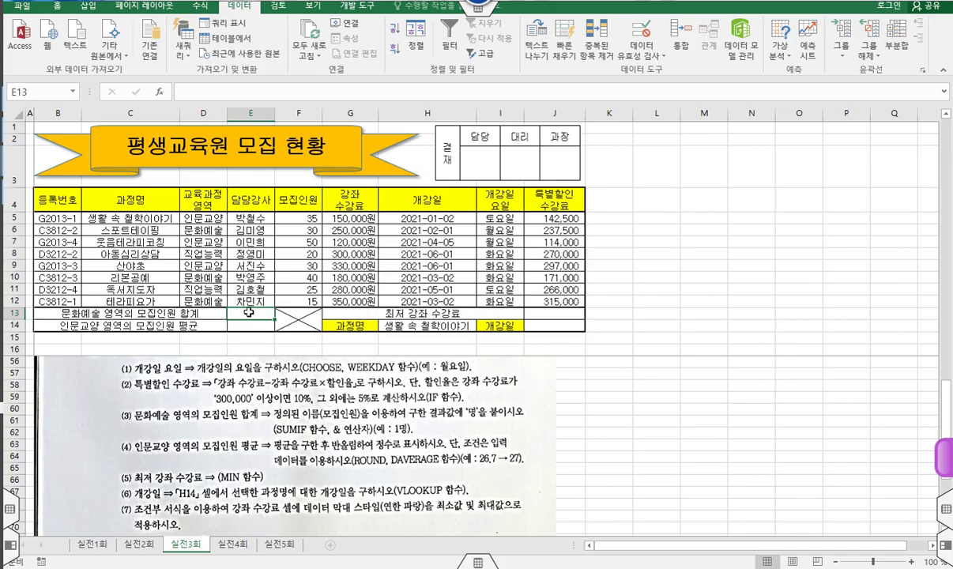
{"action": "left_click", "coordinate": [357, 91]}
{"action": "type", "text": "="}
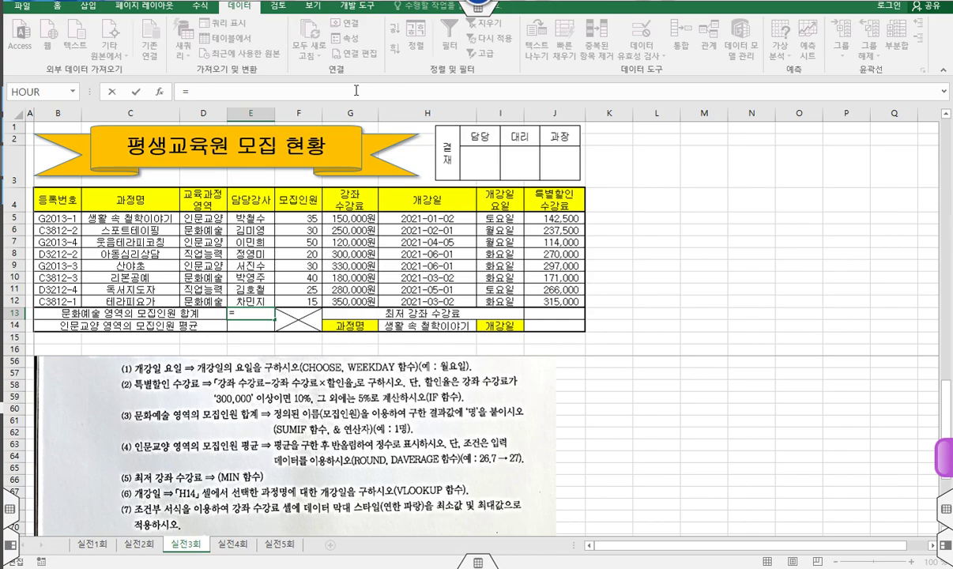
{"action": "type", "text": "su"}
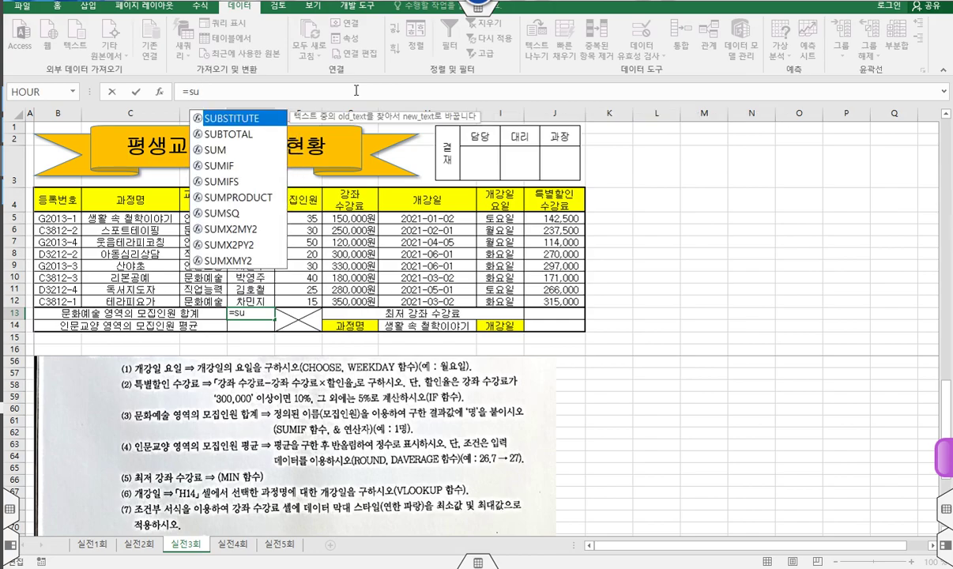
{"action": "double_click", "coordinate": [212, 165]}
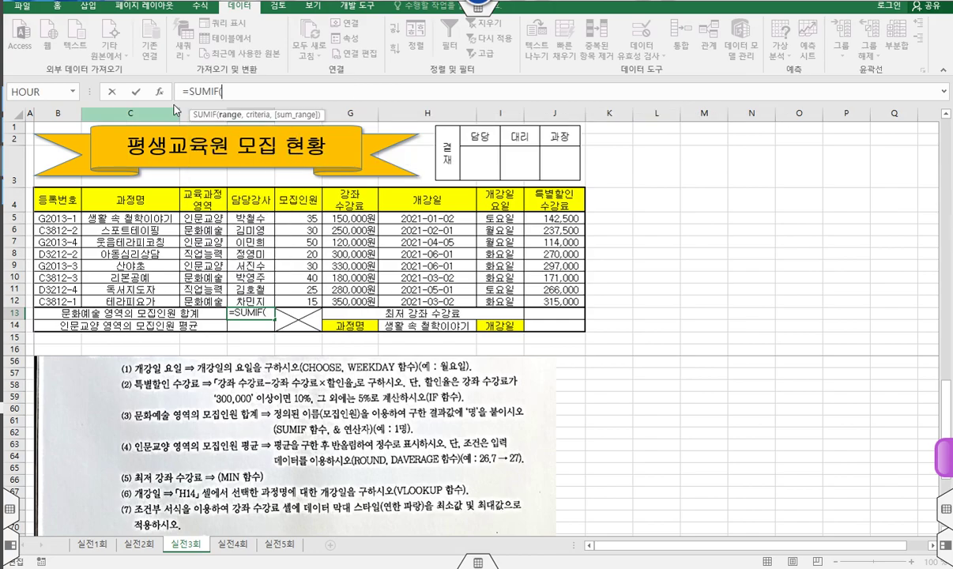
{"action": "left_click", "coordinate": [158, 92]}
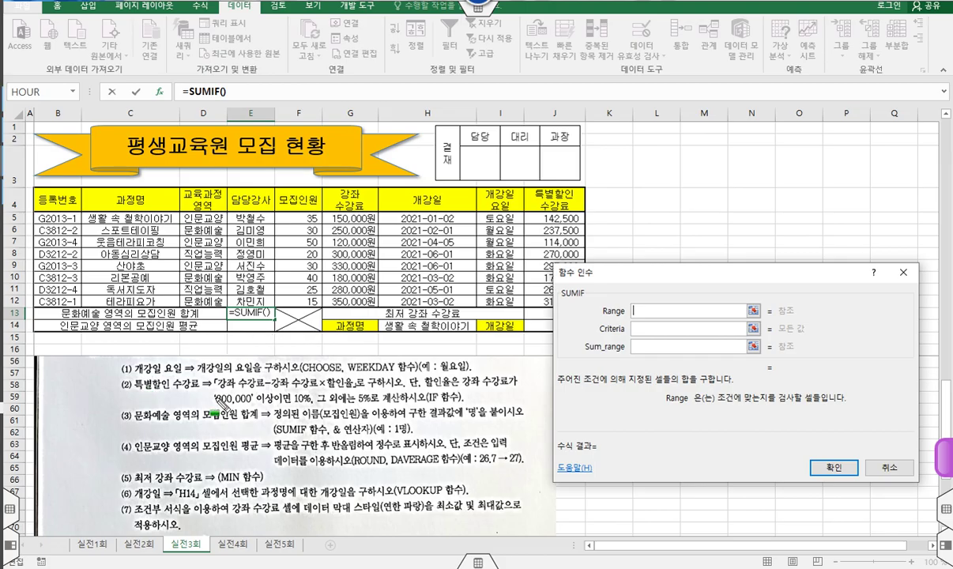
Examine instruction (3) and how the 교육과정영역 and 모집인원 columns correspond to SUMIF's Range, Criteria and Sum_range arguments
{"action": "left_click_drag", "start_coordinate": [275, 411], "coordinate": [365, 411]}
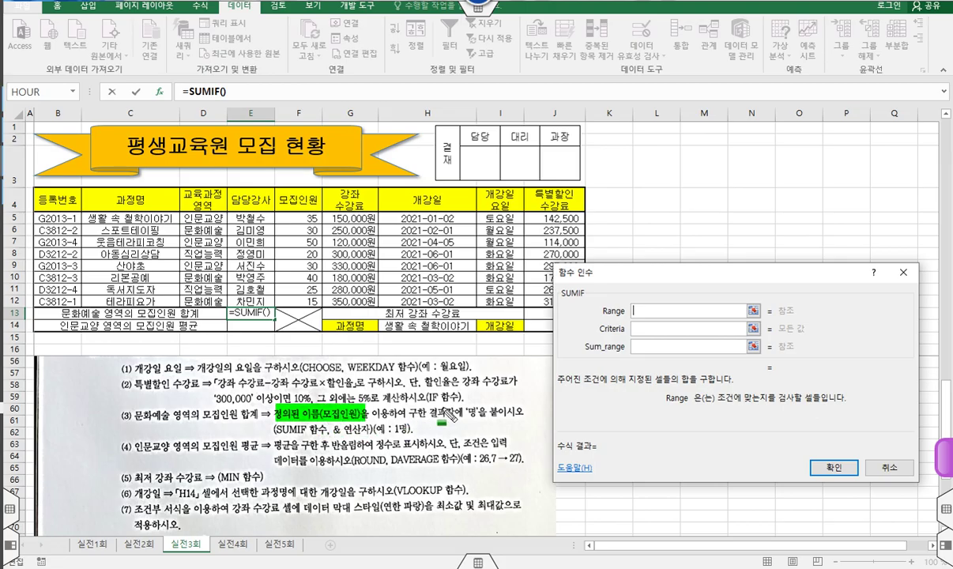
{"action": "left_click_drag", "start_coordinate": [468, 411], "coordinate": [473, 412]}
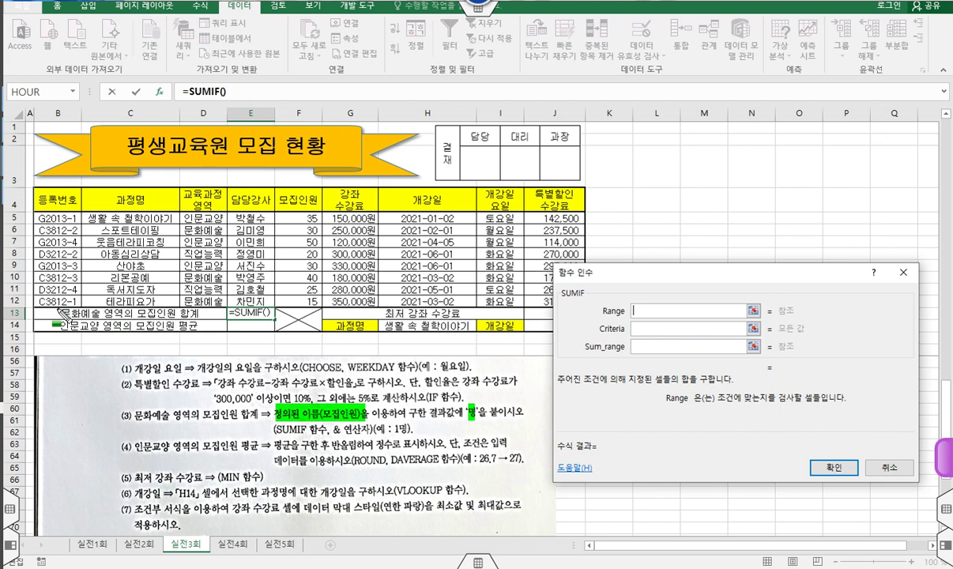
{"action": "left_click_drag", "start_coordinate": [61, 313], "coordinate": [103, 315]}
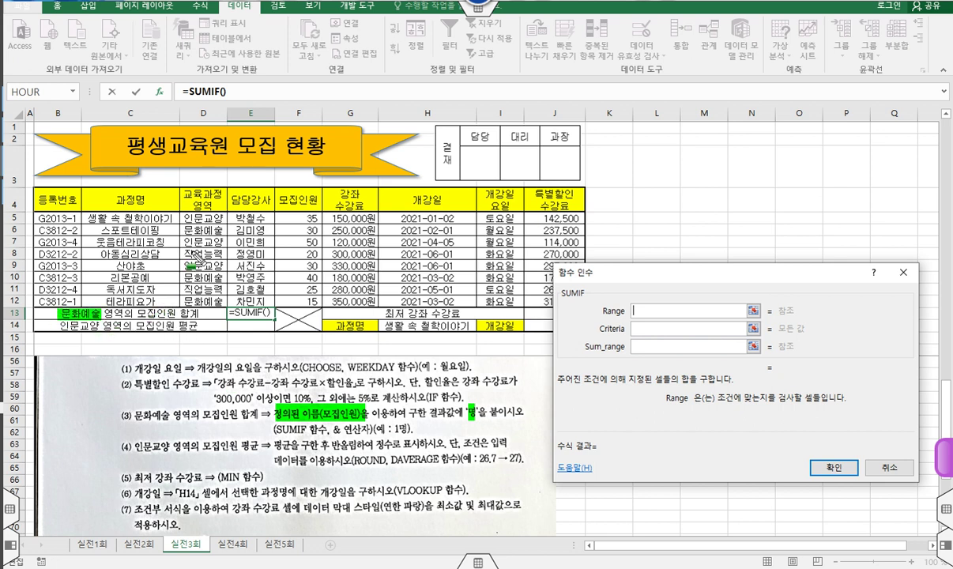
{"action": "left_click_drag", "start_coordinate": [188, 226], "coordinate": [211, 303]}
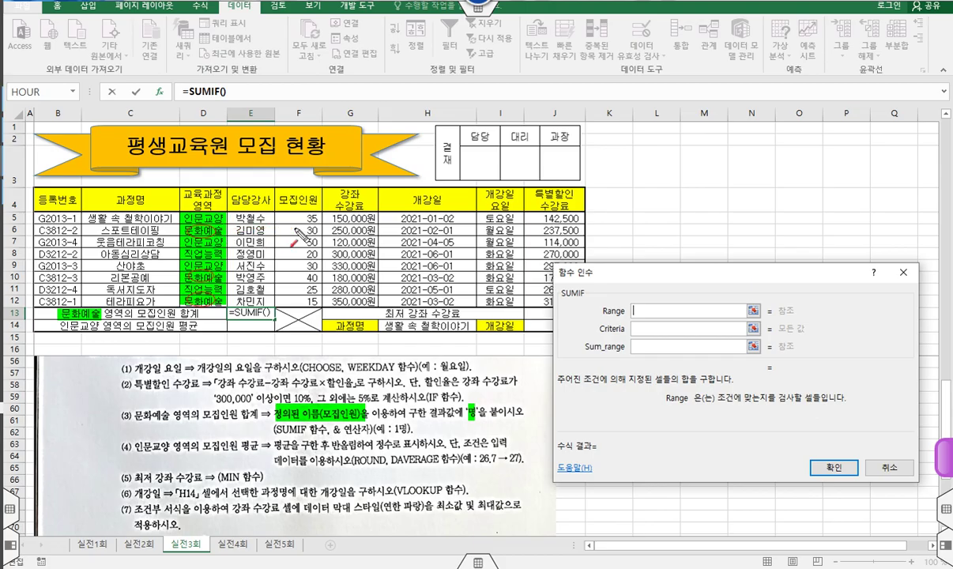
{"action": "left_click_drag", "start_coordinate": [238, 230], "coordinate": [302, 229]}
{"action": "left_click_drag", "start_coordinate": [238, 278], "coordinate": [297, 279]}
{"action": "left_click_drag", "start_coordinate": [237, 301], "coordinate": [298, 301]}
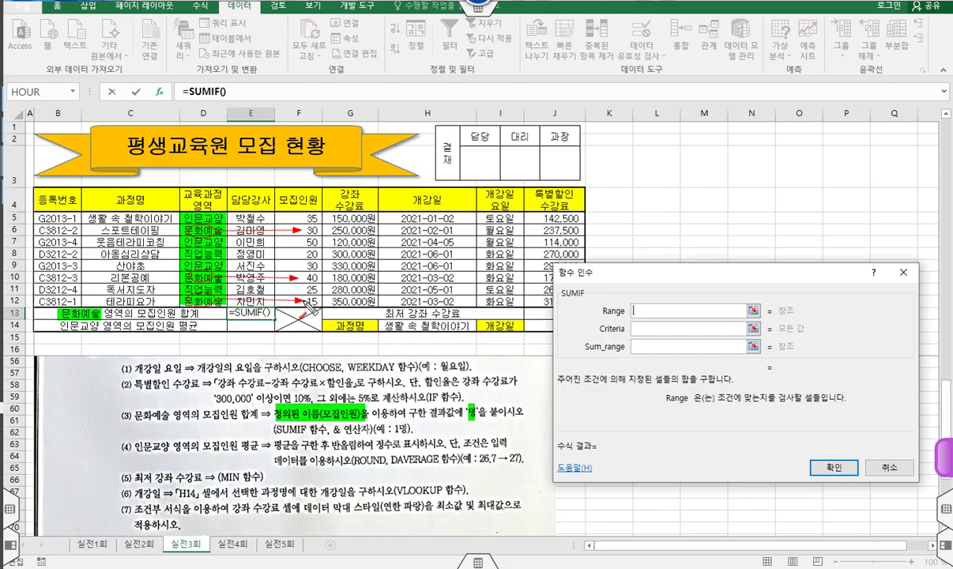
{"action": "mouse_move", "coordinate": [555, 279]}
{"action": "left_mouse_down"}
{"action": "mouse_move", "coordinate": [624, 313]}
{"action": "mouse_move", "coordinate": [748, 317]}
{"action": "left_mouse_up"}
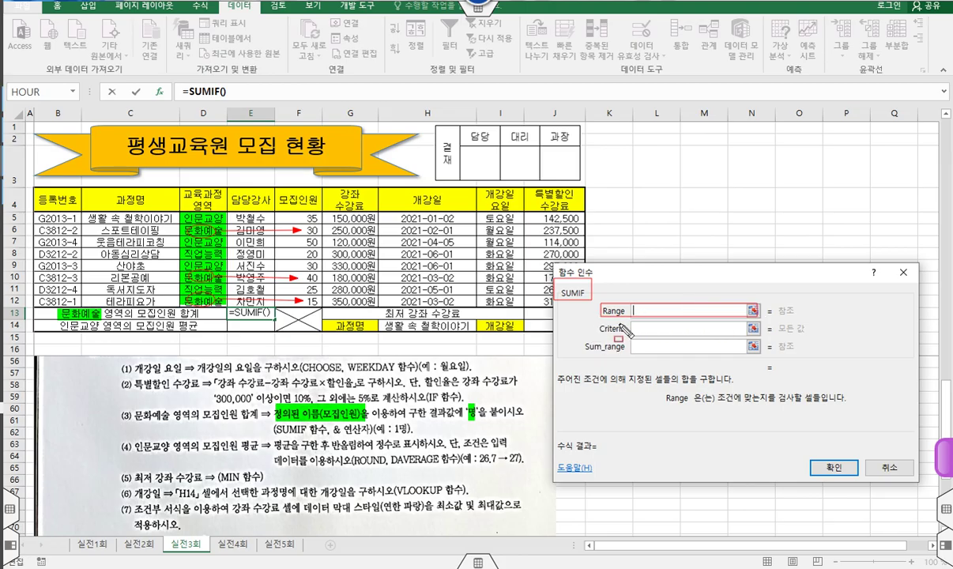
{"action": "left_click_drag", "start_coordinate": [678, 335], "coordinate": [706, 337]}
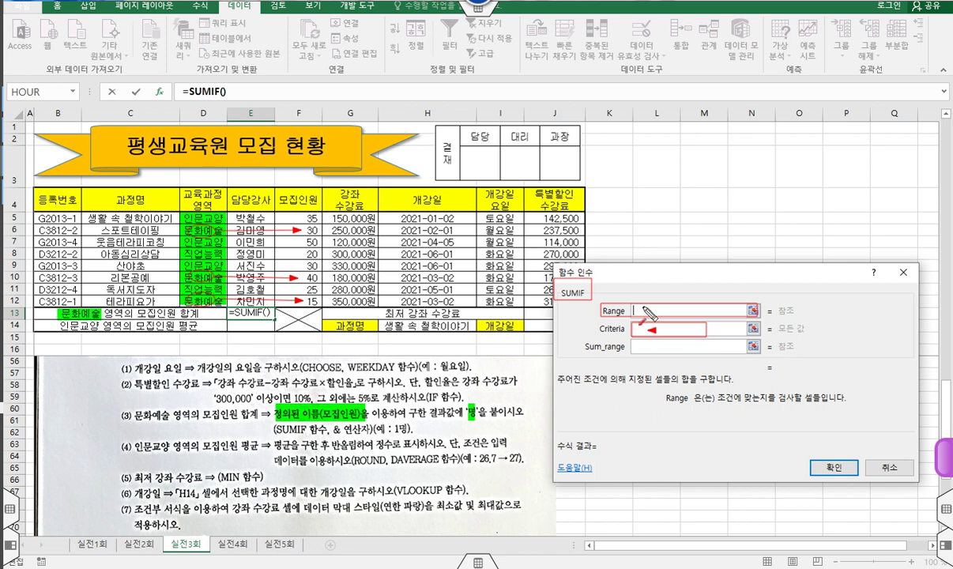
{"action": "left_click_drag", "start_coordinate": [643, 285], "coordinate": [231, 224]}
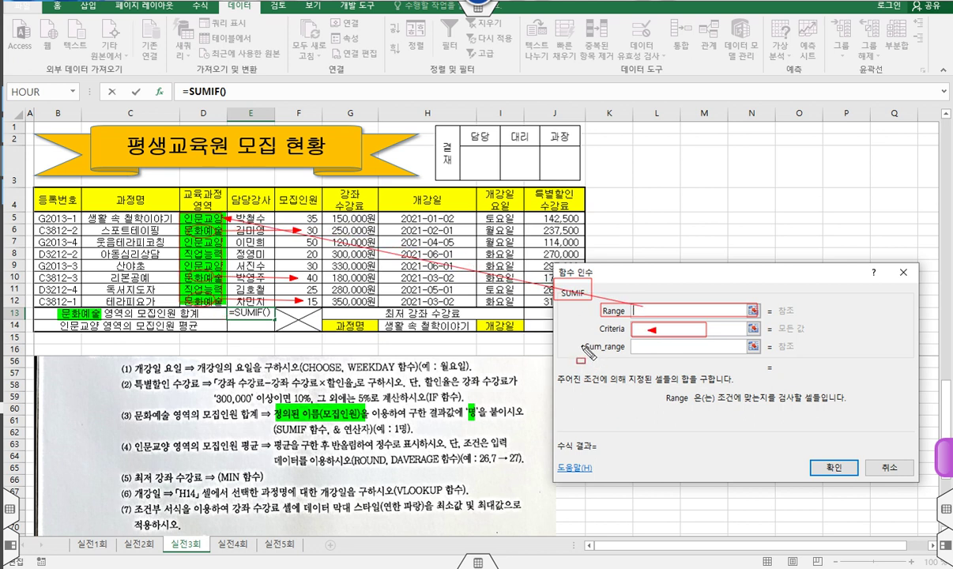
{"action": "left_click_drag", "start_coordinate": [582, 341], "coordinate": [628, 354]}
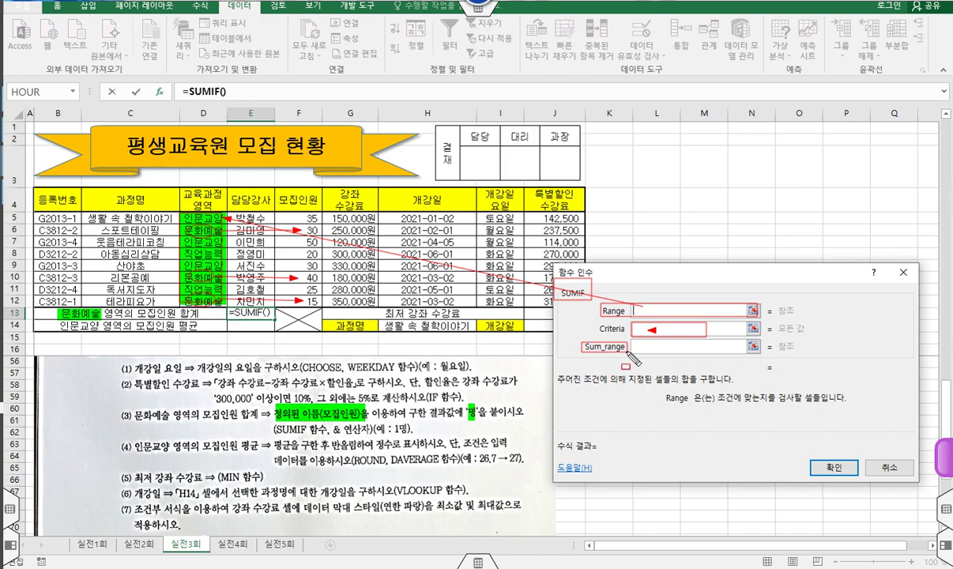
{"action": "left_click_drag", "start_coordinate": [279, 212], "coordinate": [320, 309]}
{"action": "left_click_drag", "start_coordinate": [629, 347], "coordinate": [313, 255]}
{"action": "key", "text": "Escape"}
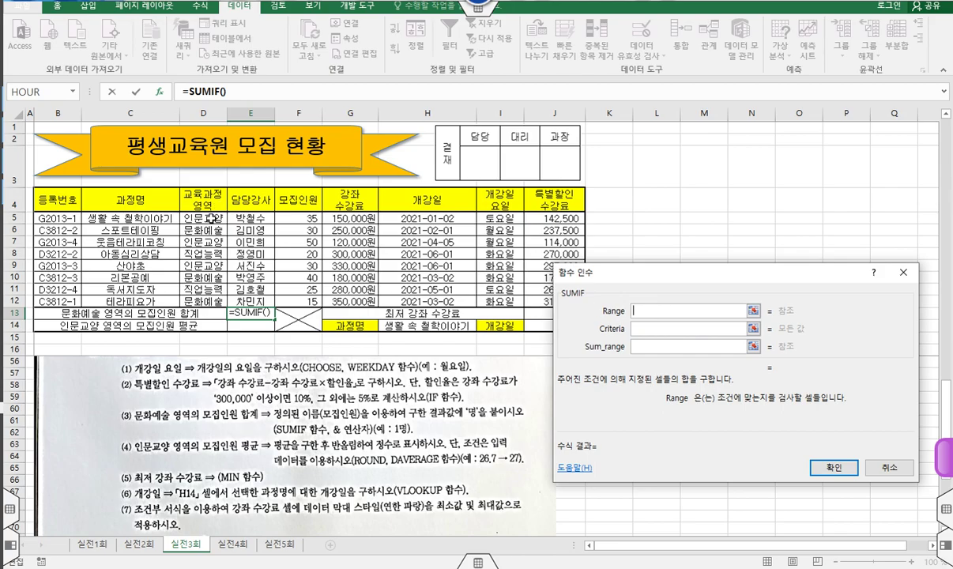
Set SUMIF's Range to D5:D12, Criteria to "문화예술" and Sum_range to 모집인원 (F5:F12), and confirm the arguments
{"action": "left_click_drag", "start_coordinate": [208, 218], "coordinate": [207, 302]}
{"action": "left_click", "coordinate": [648, 331]}
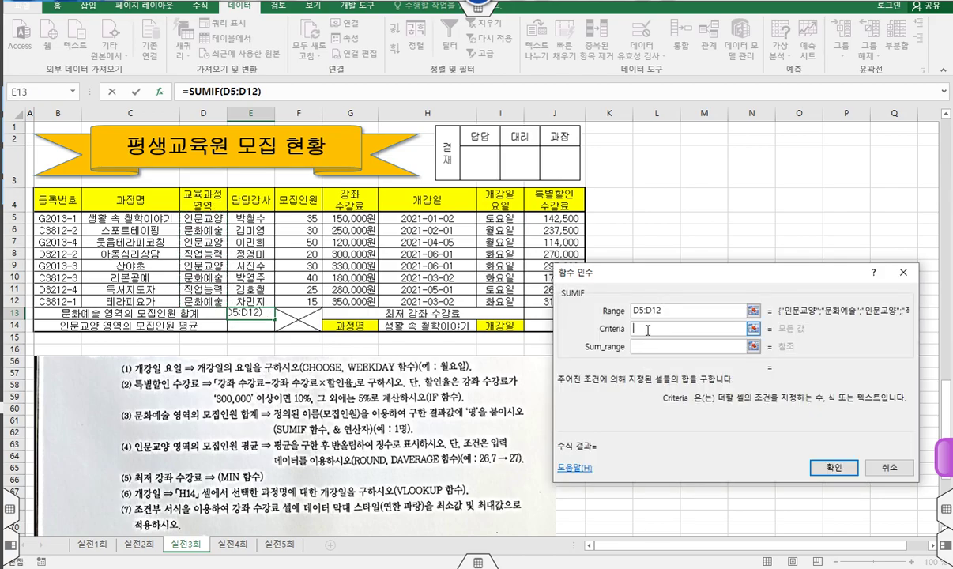
{"action": "type", "text": "문화"}
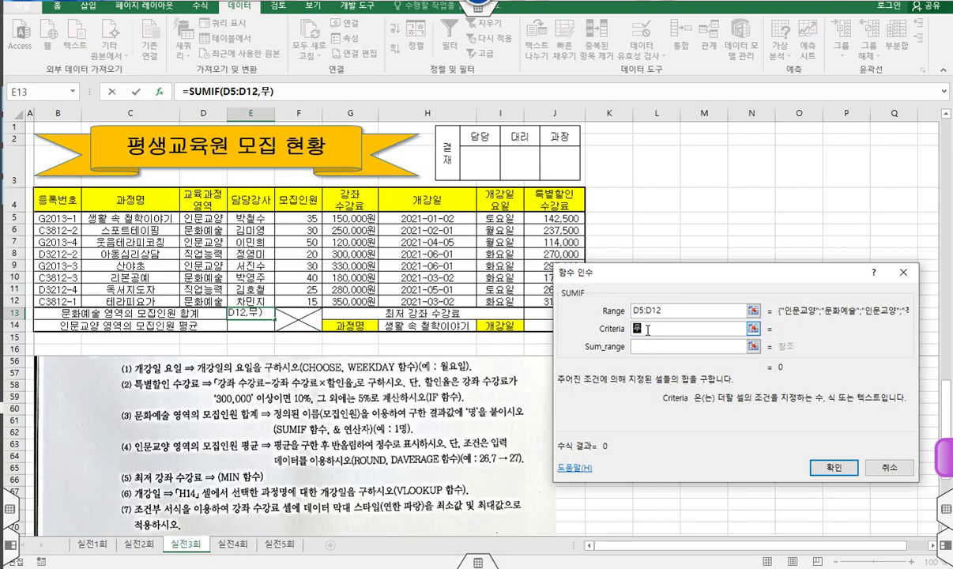
{"action": "type", "text": "예술"}
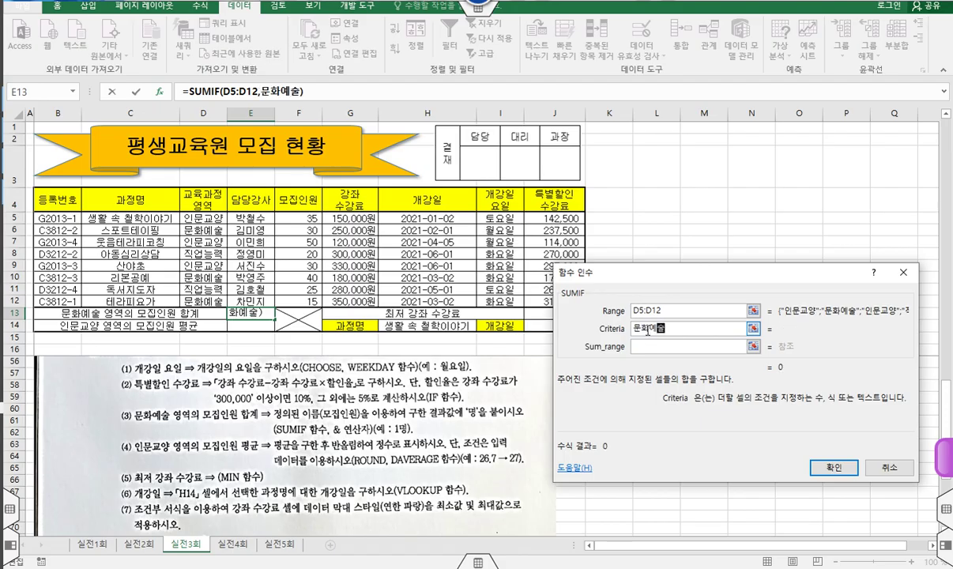
{"action": "key", "text": "Tab"}
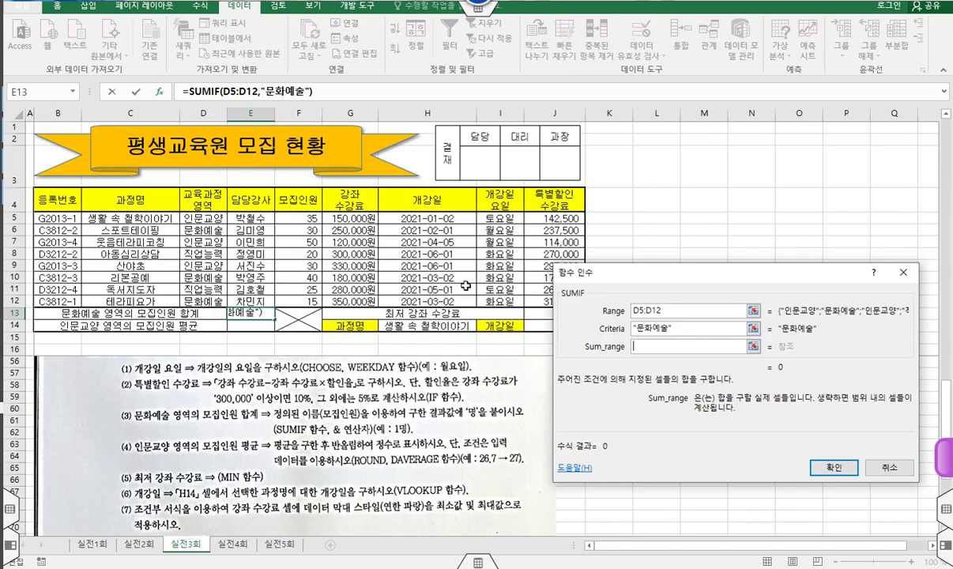
{"action": "left_click_drag", "start_coordinate": [296, 219], "coordinate": [298, 302]}
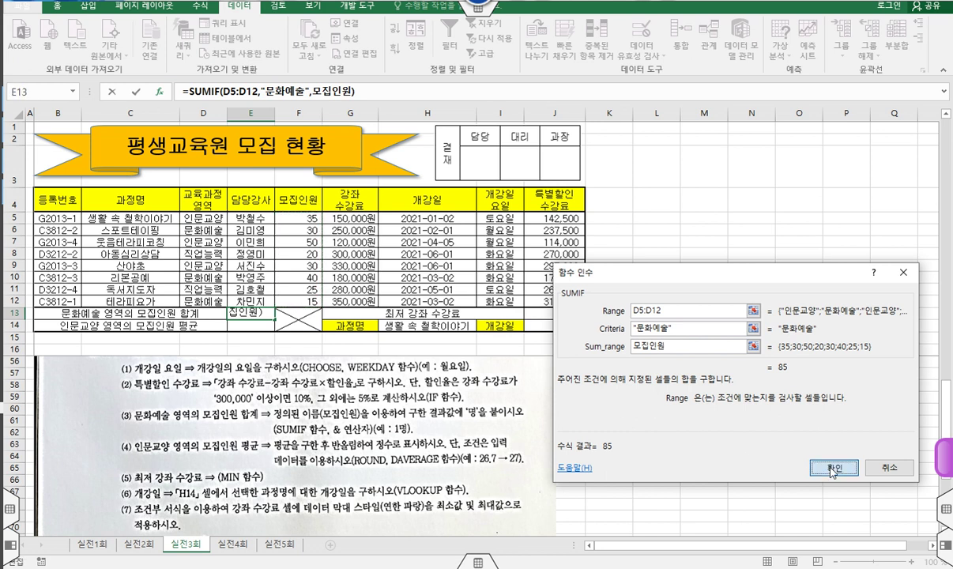
{"action": "left_click", "coordinate": [832, 468]}
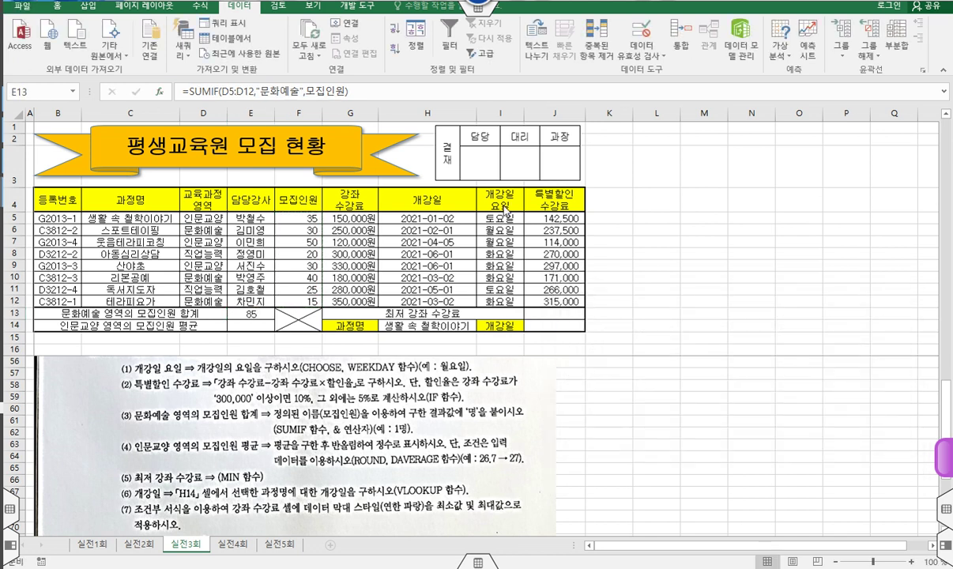
Append & "명" to the end of the SUMIF formula in E13
{"action": "left_click", "coordinate": [385, 92]}
{"action": "type", "text": "& "}
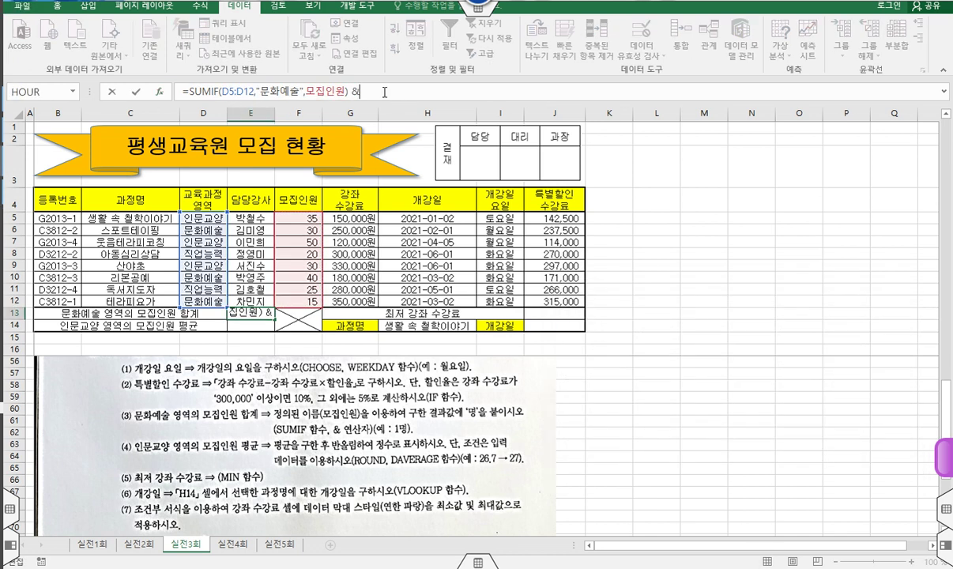
{"action": "type", "text": "\"명\""}
{"action": "key", "text": "Return"}
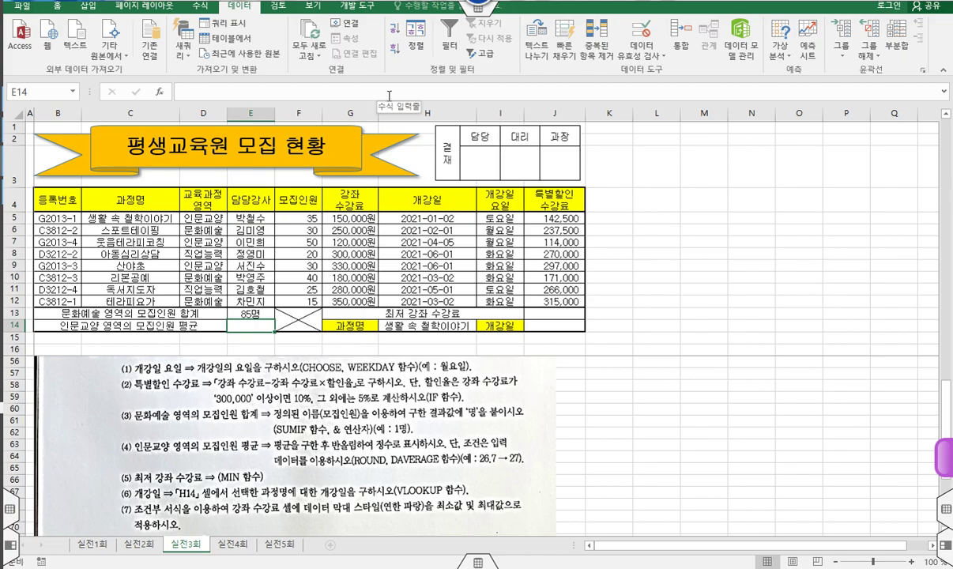
Examine instruction (4) on the rounded 인문교양 모집인원 average and its required ROUND and DAVERAGE functions
{"action": "scroll", "coordinate": [486, 354], "scroll_direction": "down", "scroll_amount": 2}
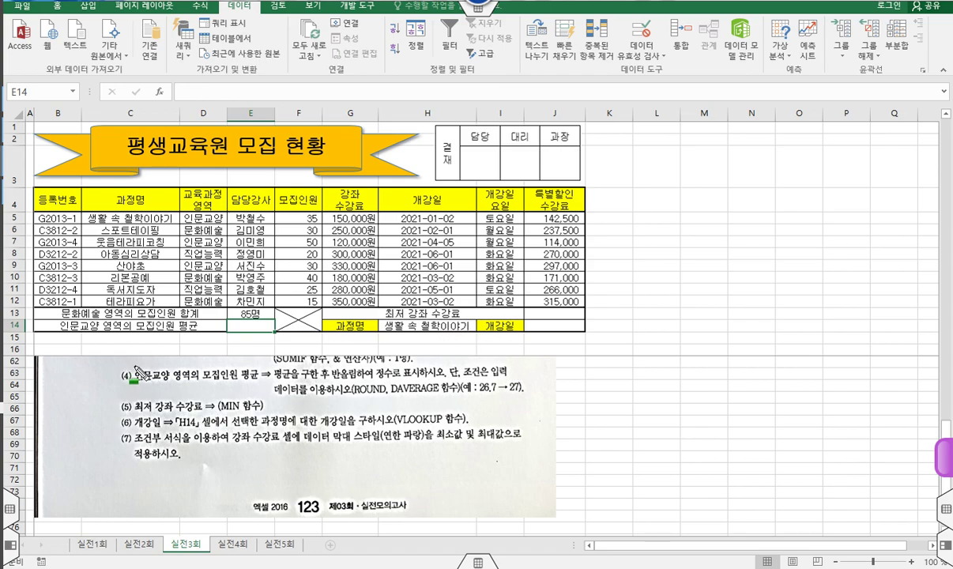
{"action": "left_click_drag", "start_coordinate": [133, 376], "coordinate": [169, 384]}
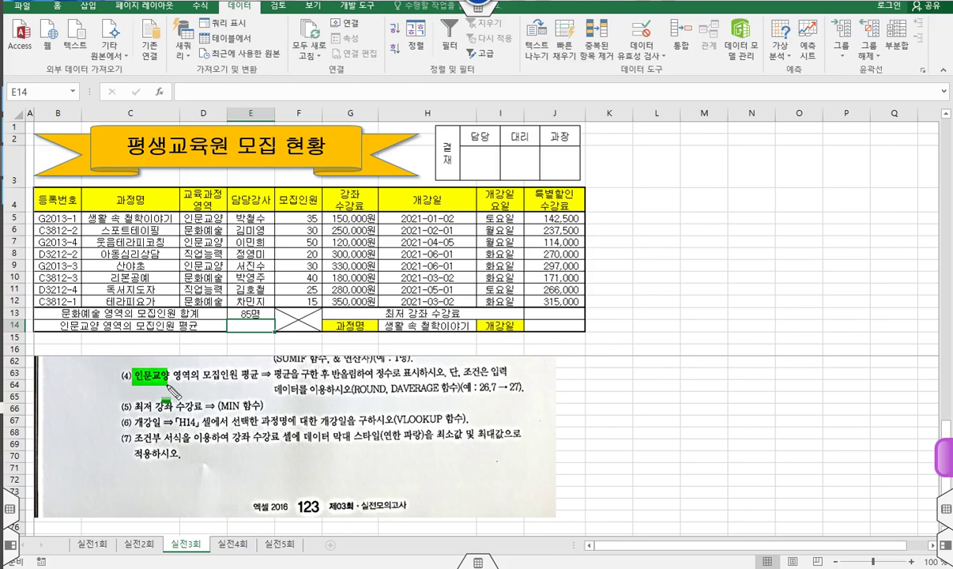
{"action": "left_click_drag", "start_coordinate": [203, 378], "coordinate": [443, 380]}
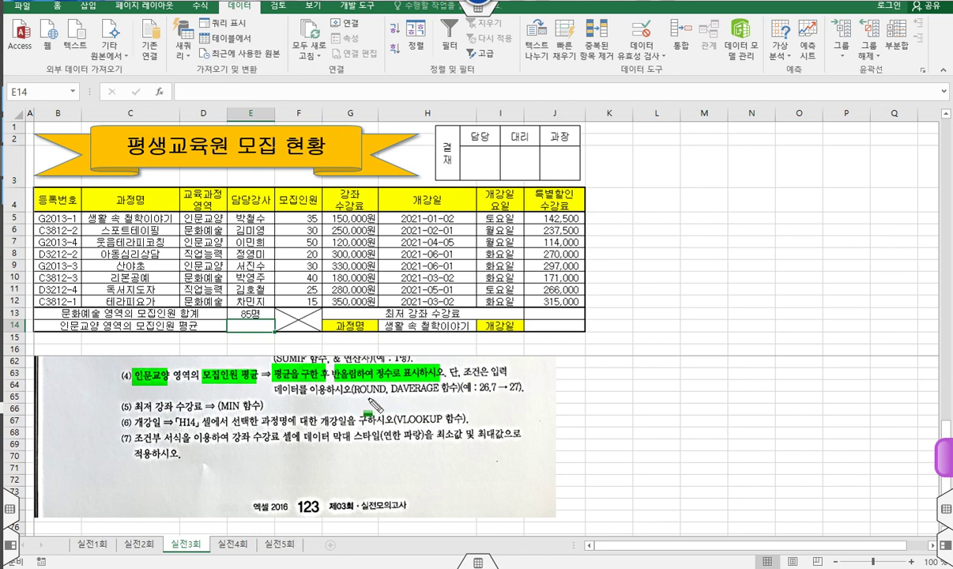
{"action": "left_click_drag", "start_coordinate": [353, 386], "coordinate": [440, 388]}
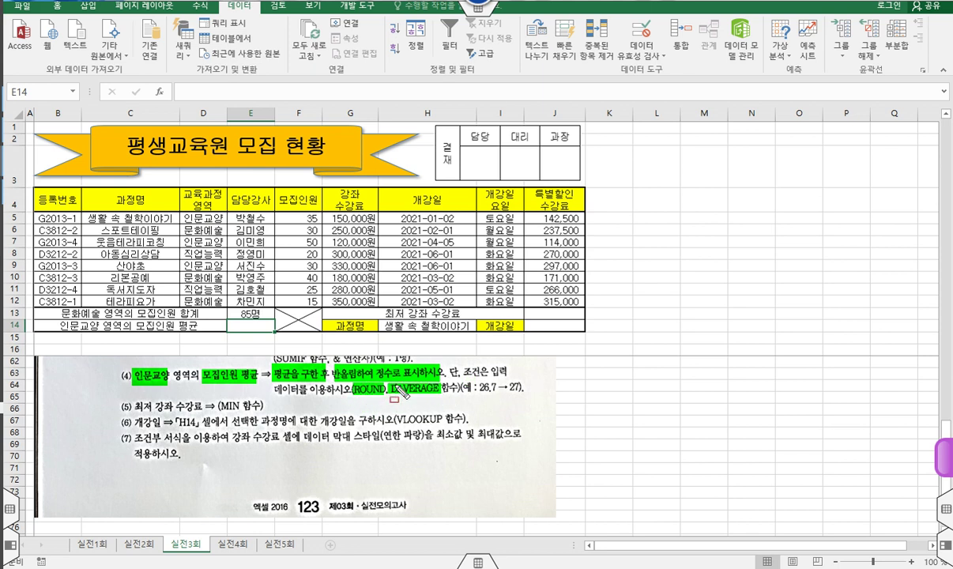
{"action": "key", "text": "r"}
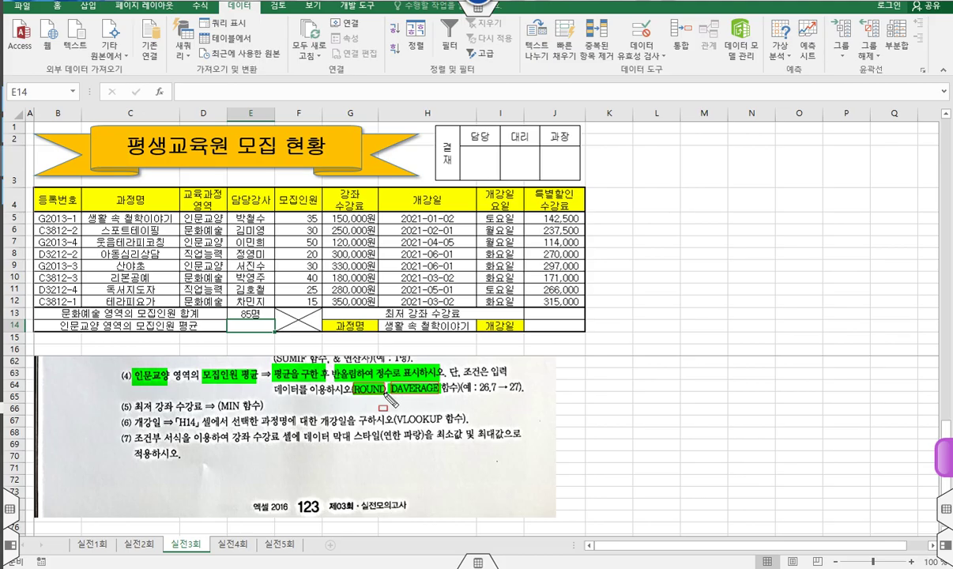
{"action": "left_click_drag", "start_coordinate": [354, 383], "coordinate": [440, 396]}
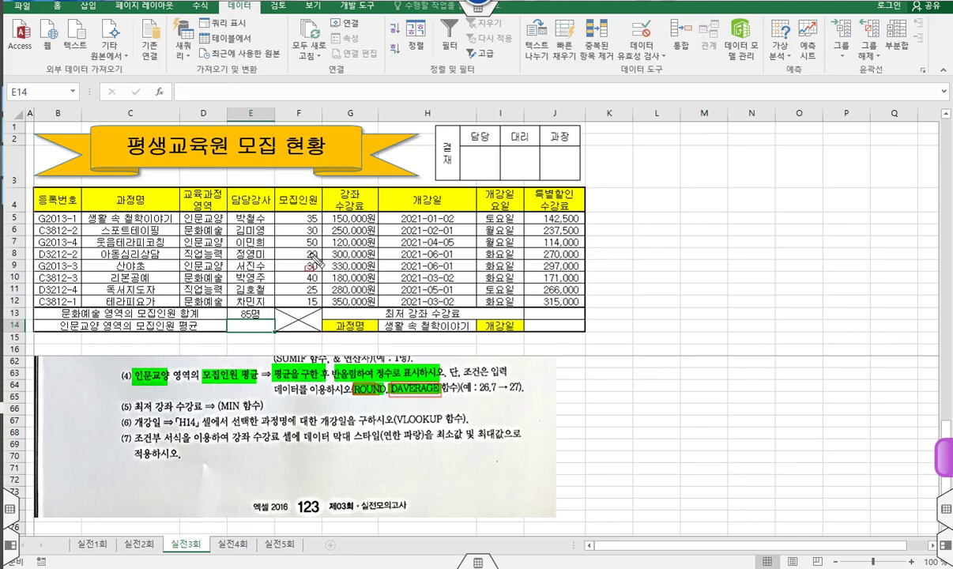
{"action": "key", "text": "Escape"}
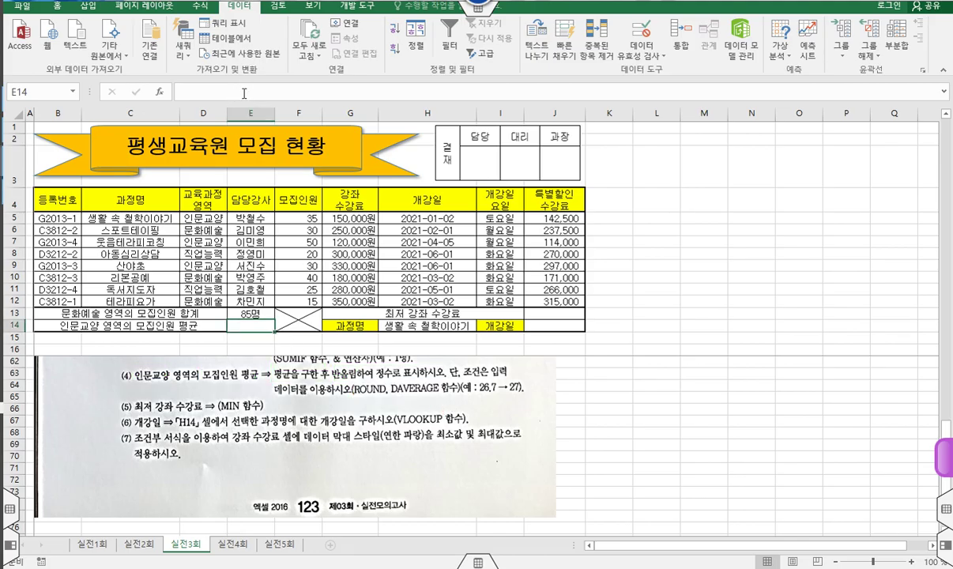
Start a ROUND formula with a nested DAVERAGE in E14 and open DAVERAGE's function arguments
{"action": "left_click", "coordinate": [243, 92]}
{"action": "type", "text": "=ro"}
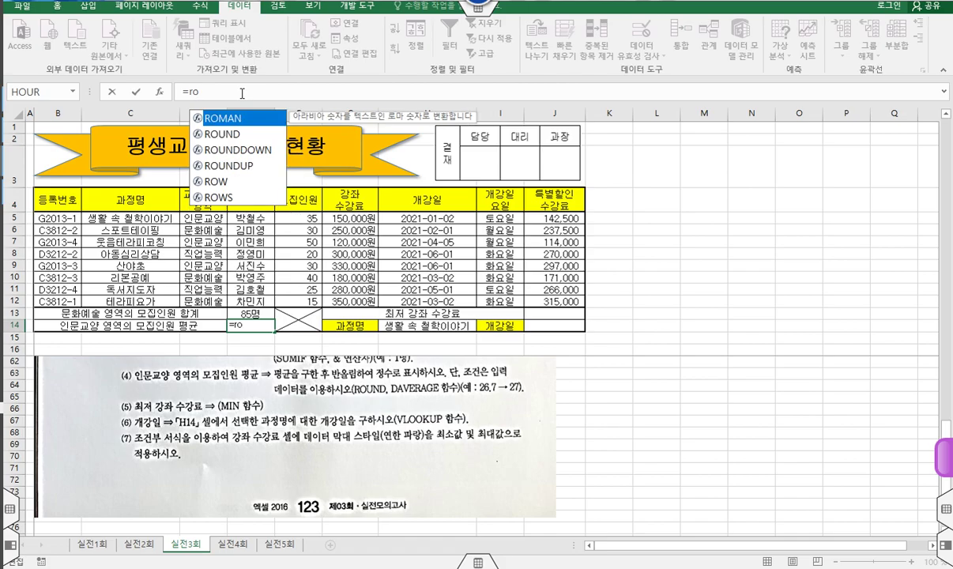
{"action": "key", "text": "Down"}
{"action": "key", "text": "Tab"}
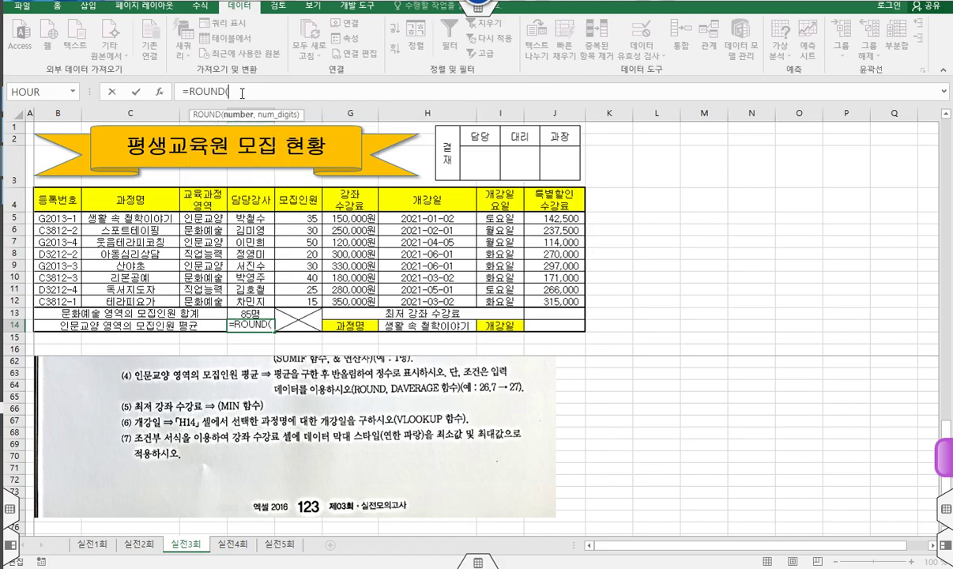
{"action": "type", "text": "da"}
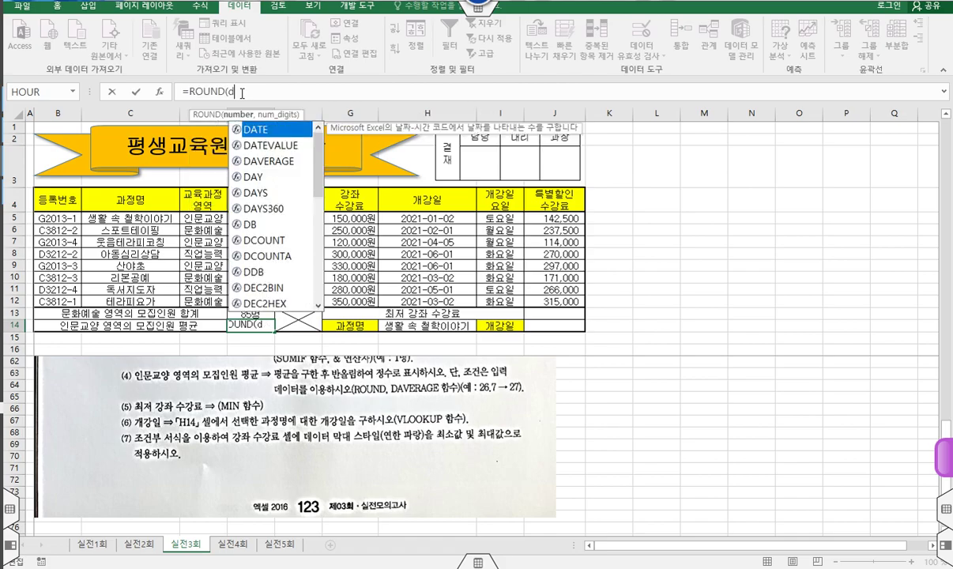
{"action": "key", "text": "Down"}
{"action": "key", "text": "Down"}
{"action": "key", "text": "Tab"}
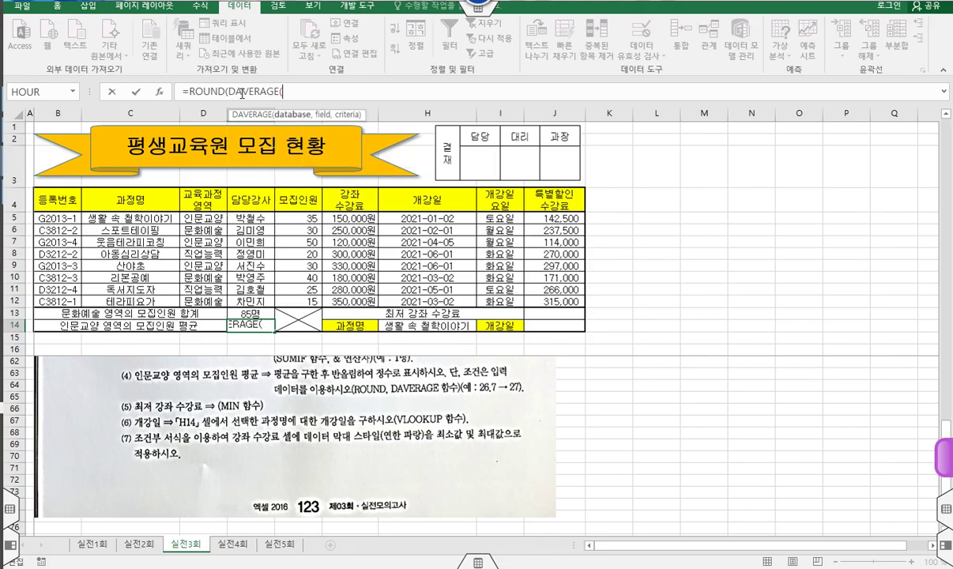
{"action": "left_click", "coordinate": [160, 93]}
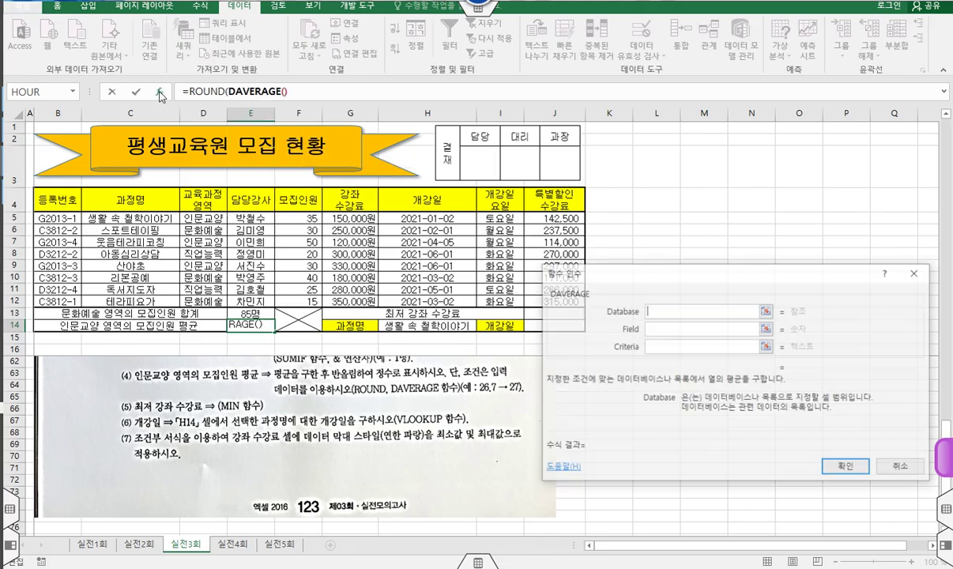
Examine how the table, the 모집인원 header and the 교육과정영역 condition correspond to DAVERAGE's Database, Field and Criteria arguments
{"action": "left_click_drag", "start_coordinate": [601, 304], "coordinate": [635, 313]}
{"action": "mouse_move", "coordinate": [34, 185]}
{"action": "left_mouse_down"}
{"action": "mouse_move", "coordinate": [187, 229]}
{"action": "mouse_move", "coordinate": [591, 294]}
{"action": "mouse_move", "coordinate": [585, 307]}
{"action": "left_mouse_up"}
{"action": "left_click_drag", "start_coordinate": [647, 342], "coordinate": [656, 346]}
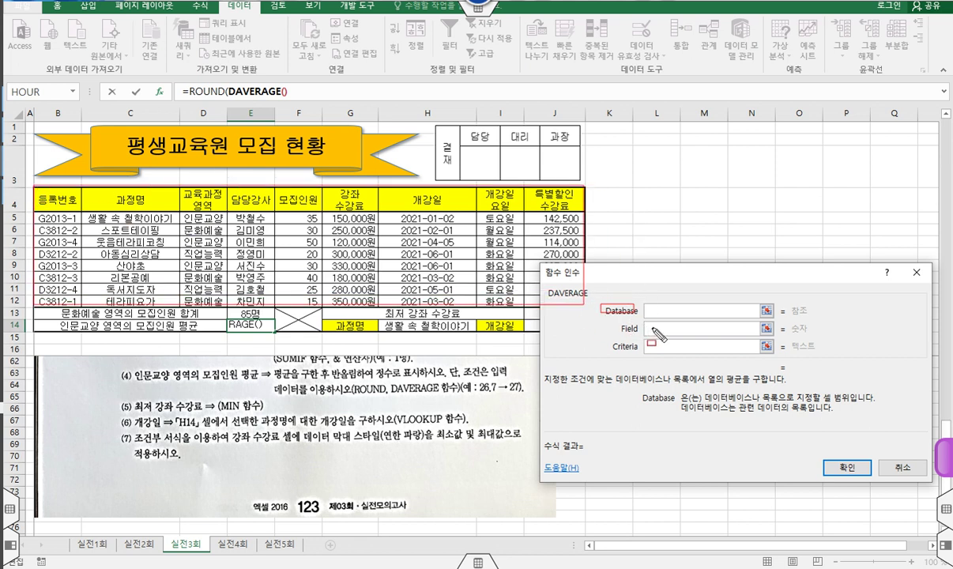
{"action": "left_click_drag", "start_coordinate": [625, 305], "coordinate": [591, 255]}
{"action": "mouse_move", "coordinate": [645, 327]}
{"action": "left_mouse_down"}
{"action": "mouse_move", "coordinate": [682, 327]}
{"action": "mouse_move", "coordinate": [545, 310]}
{"action": "mouse_move", "coordinate": [290, 200]}
{"action": "mouse_move", "coordinate": [313, 209]}
{"action": "left_mouse_up"}
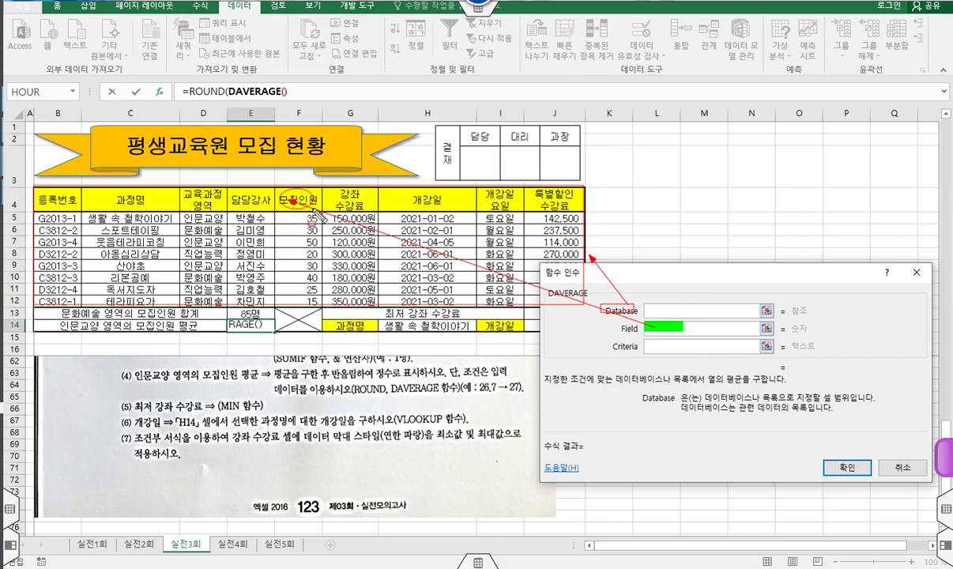
{"action": "left_click_drag", "start_coordinate": [624, 363], "coordinate": [632, 369]}
{"action": "left_click_drag", "start_coordinate": [609, 339], "coordinate": [631, 353]}
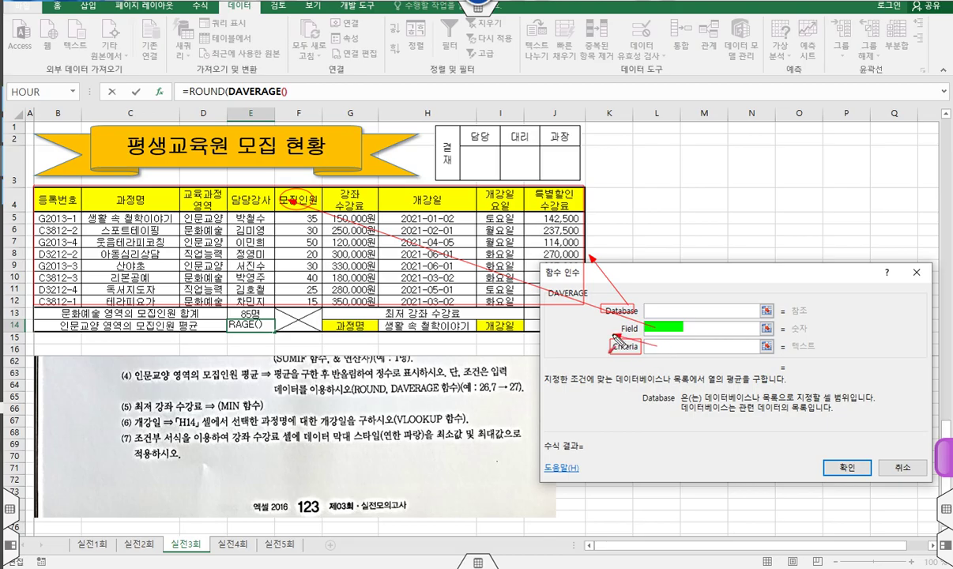
{"action": "mouse_move", "coordinate": [613, 346]}
{"action": "left_mouse_down"}
{"action": "mouse_move", "coordinate": [168, 365]}
{"action": "mouse_move", "coordinate": [196, 225]}
{"action": "mouse_move", "coordinate": [187, 199]}
{"action": "mouse_move", "coordinate": [227, 227]}
{"action": "left_mouse_up"}
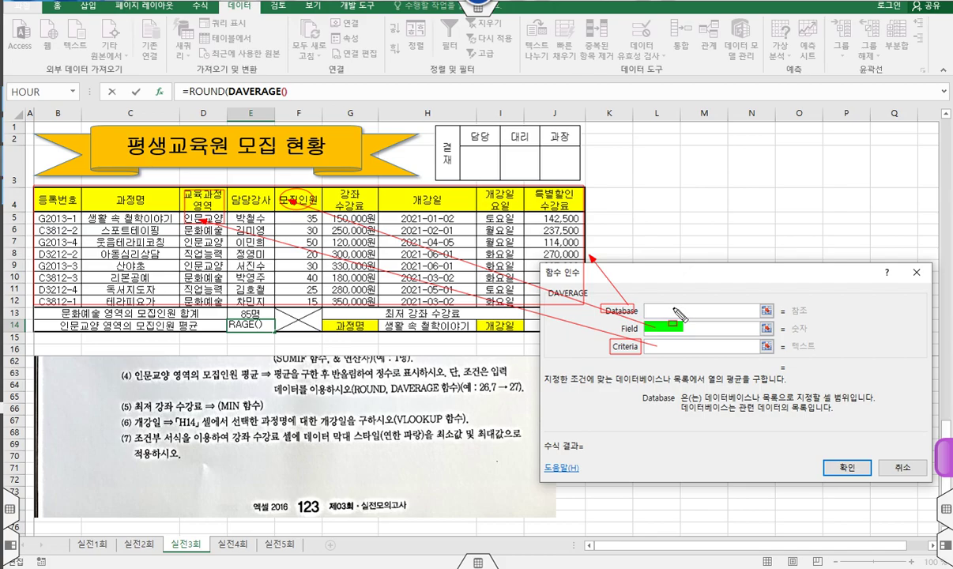
{"action": "key", "text": "Escape"}
Set DAVERAGE's Database to B4:J12, Field to the 모집인원 header F4 and Criteria to D4:D5
{"action": "left_click_drag", "start_coordinate": [69, 202], "coordinate": [555, 302]}
{"action": "left_click", "coordinate": [651, 364]}
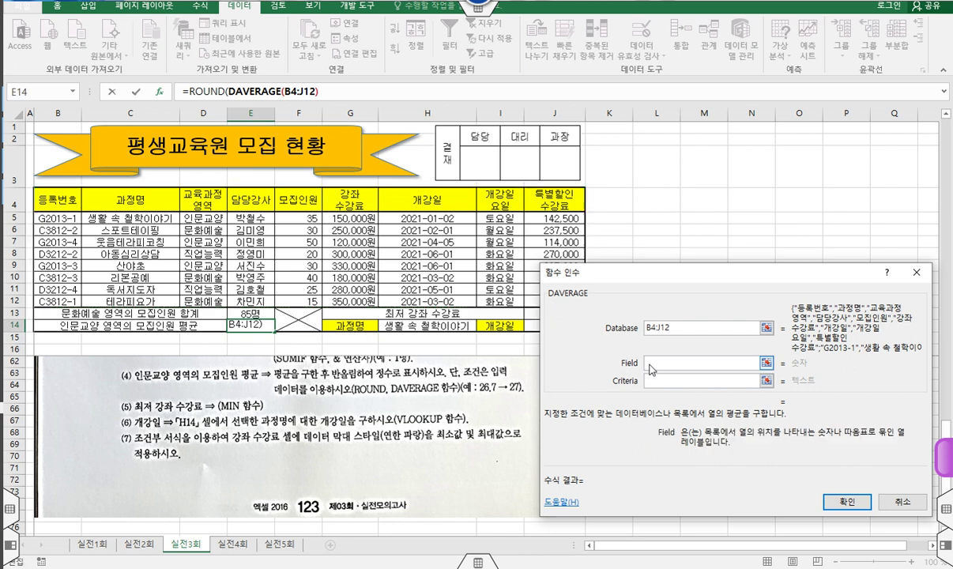
{"action": "left_click", "coordinate": [306, 205]}
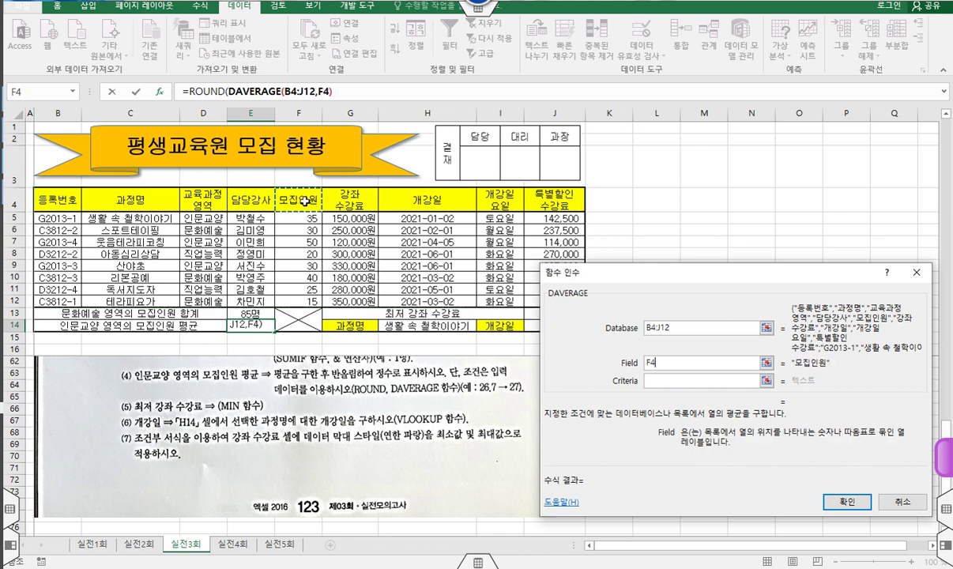
{"action": "left_click", "coordinate": [657, 381]}
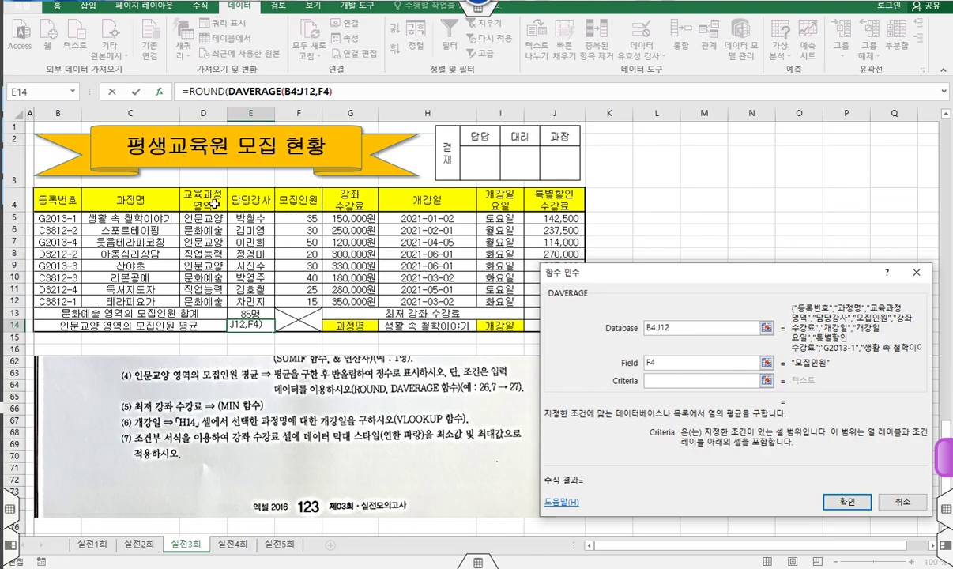
{"action": "left_click_drag", "start_coordinate": [214, 198], "coordinate": [216, 216]}
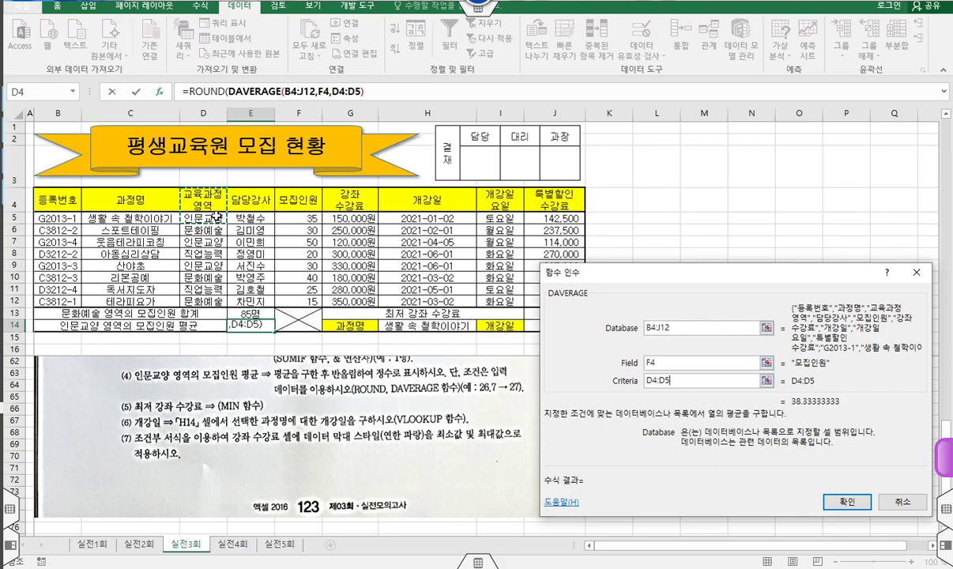
Switch to the outer ROUND function's arguments, set Num_digits to 0 and confirm the formula in E14
{"action": "left_click", "coordinate": [213, 90]}
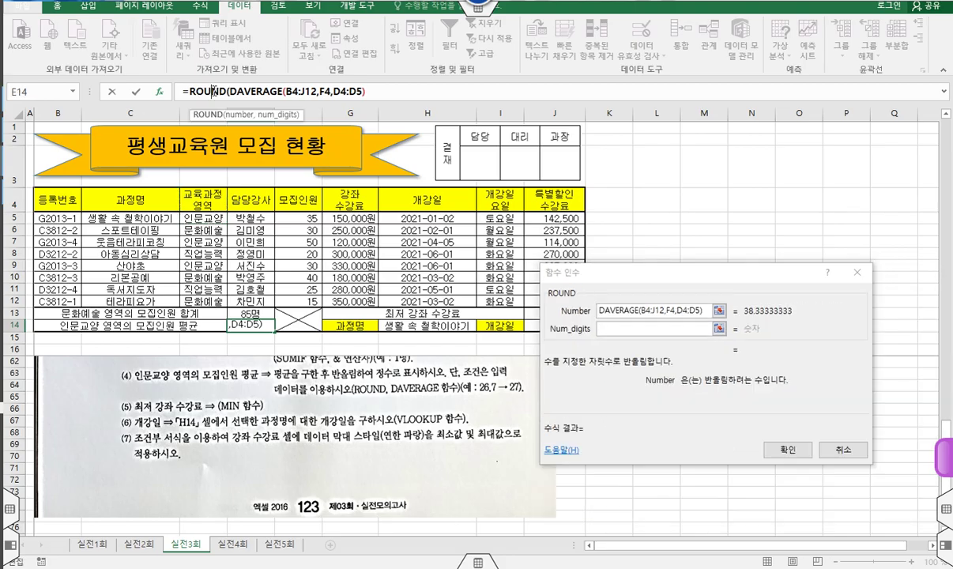
{"action": "left_click", "coordinate": [602, 328]}
{"action": "left_click_drag", "start_coordinate": [685, 364], "coordinate": [649, 329]}
{"action": "mouse_move", "coordinate": [478, 379]}
{"action": "left_mouse_down"}
{"action": "mouse_move", "coordinate": [521, 395]}
{"action": "mouse_move", "coordinate": [486, 402]}
{"action": "mouse_move", "coordinate": [486, 394]}
{"action": "left_mouse_up"}
{"action": "mouse_move", "coordinate": [599, 346]}
{"action": "left_mouse_down"}
{"action": "mouse_move", "coordinate": [602, 330]}
{"action": "mouse_move", "coordinate": [623, 345]}
{"action": "left_mouse_up"}
{"action": "left_click", "coordinate": [612, 330]}
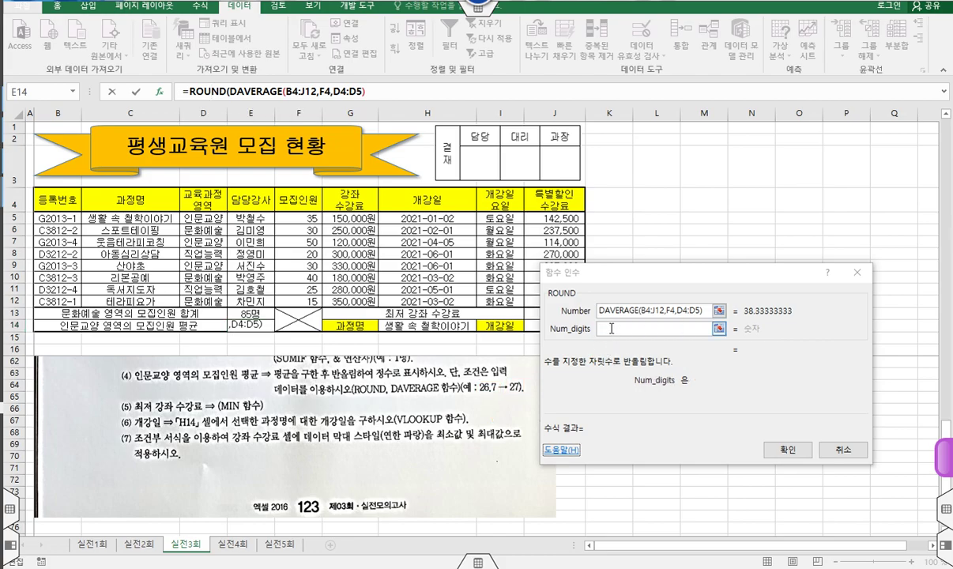
{"action": "type", "text": "0"}
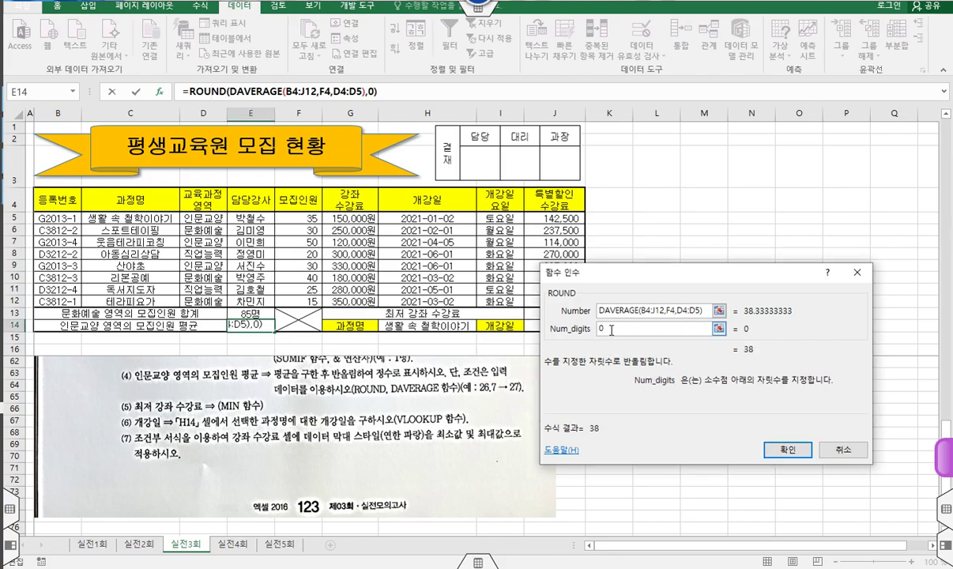
{"action": "left_click", "coordinate": [779, 443]}
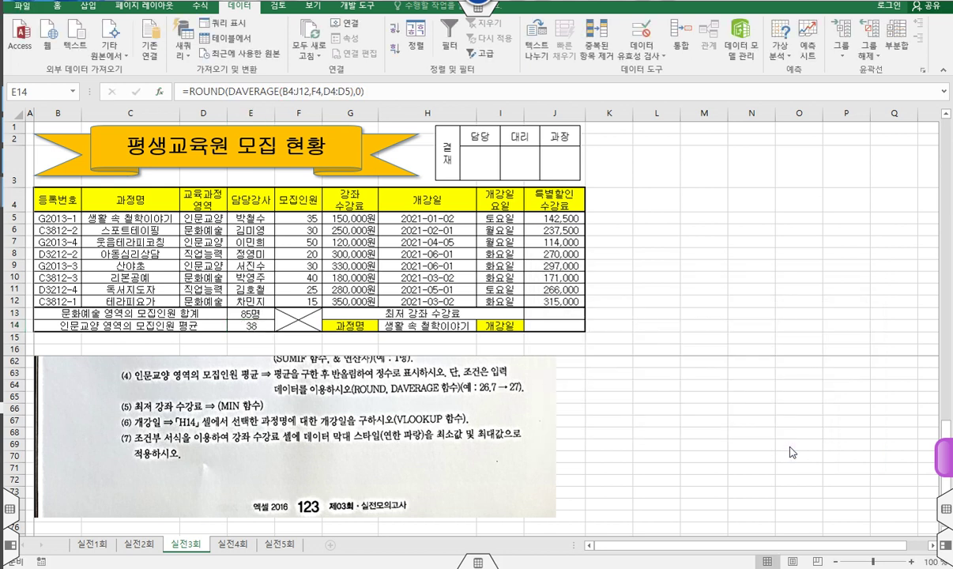
Following instruction (5), enter a MIN formula in J13 for the lowest 강좌 수강료 over G5:G12
{"action": "left_click_drag", "start_coordinate": [506, 400], "coordinate": [511, 400]}
{"action": "left_click_drag", "start_coordinate": [130, 413], "coordinate": [253, 410]}
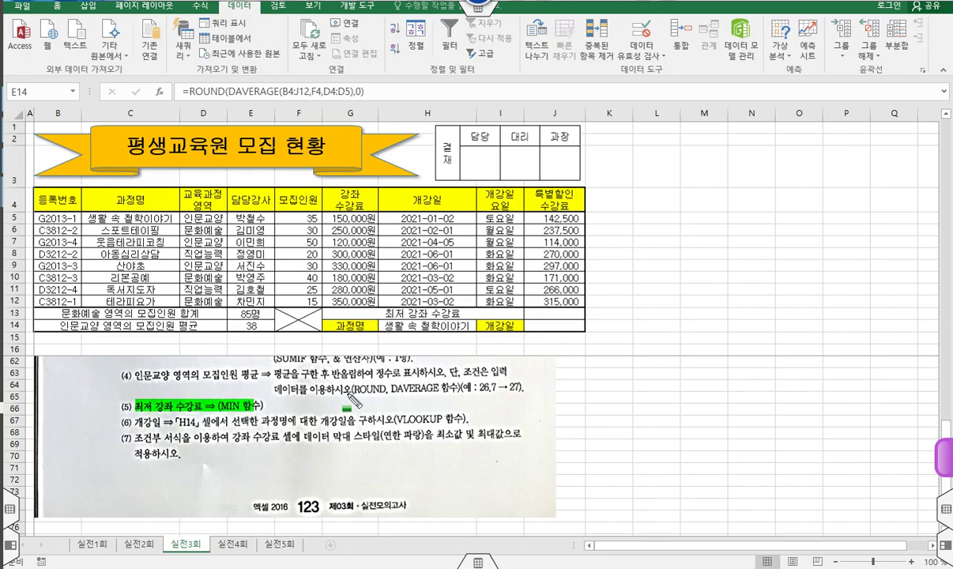
{"action": "key", "text": "Escape"}
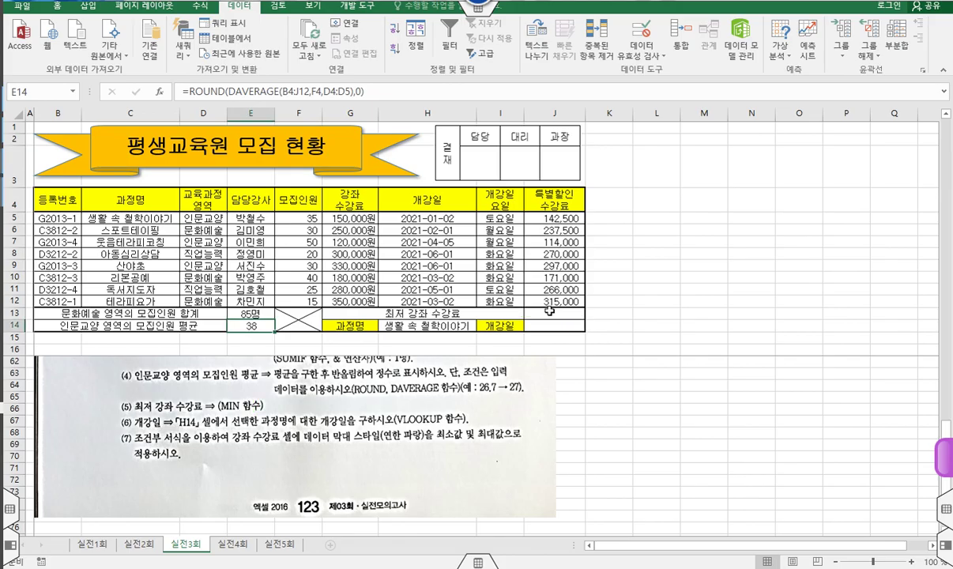
{"action": "left_click", "coordinate": [550, 315]}
{"action": "left_click", "coordinate": [360, 94]}
{"action": "type", "text": "=mi"}
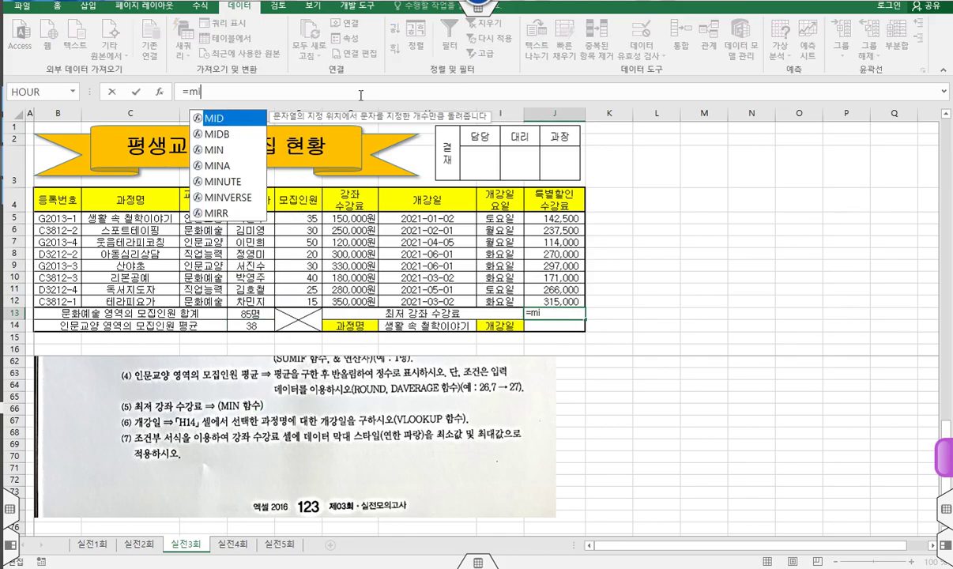
{"action": "key", "text": "Down"}
{"action": "key", "text": "Down"}
{"action": "key", "text": "Tab"}
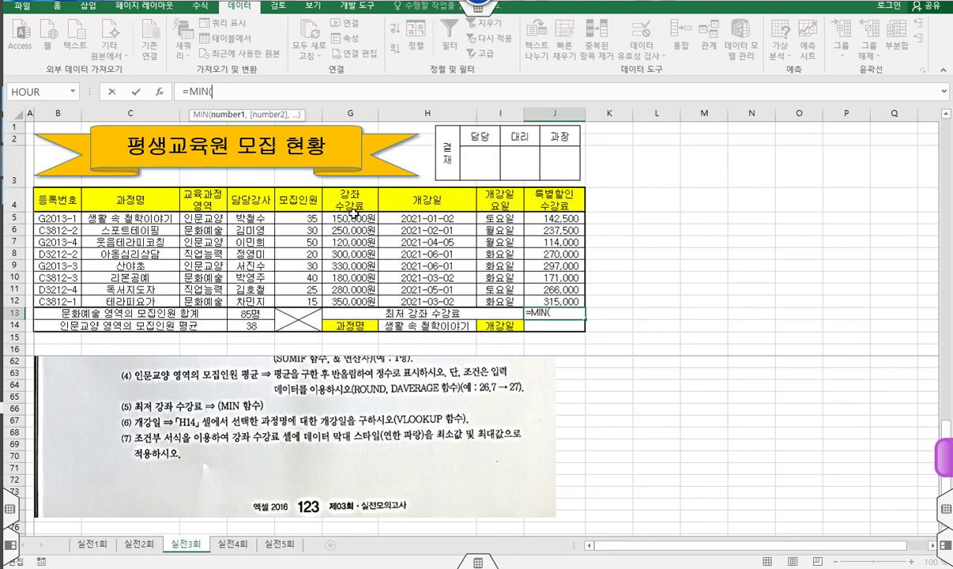
{"action": "left_click_drag", "start_coordinate": [355, 214], "coordinate": [362, 301]}
{"action": "key", "text": "Return"}
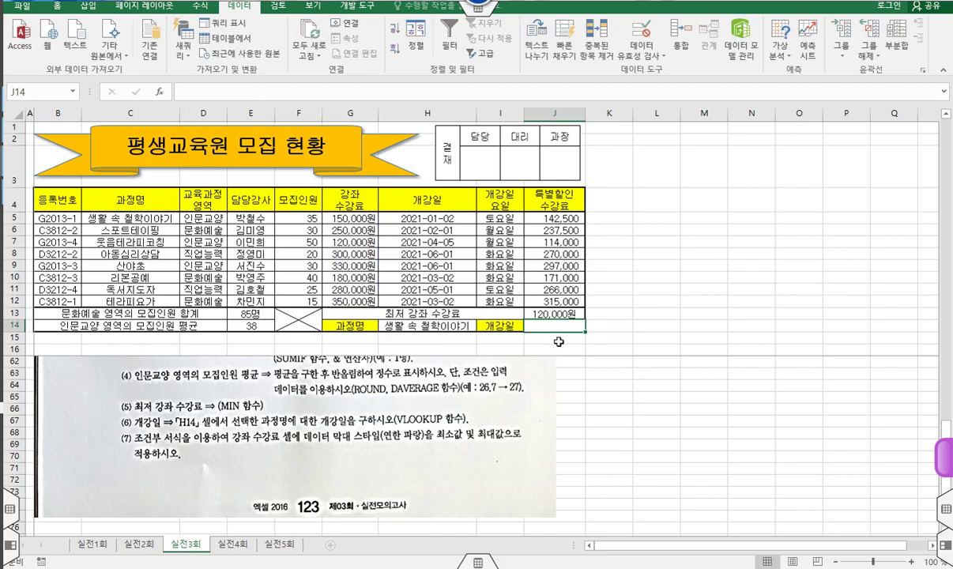
Following instruction (6), start a VLOOKUP formula in J14 and open its function arguments
{"action": "left_click_drag", "start_coordinate": [527, 319], "coordinate": [581, 334]}
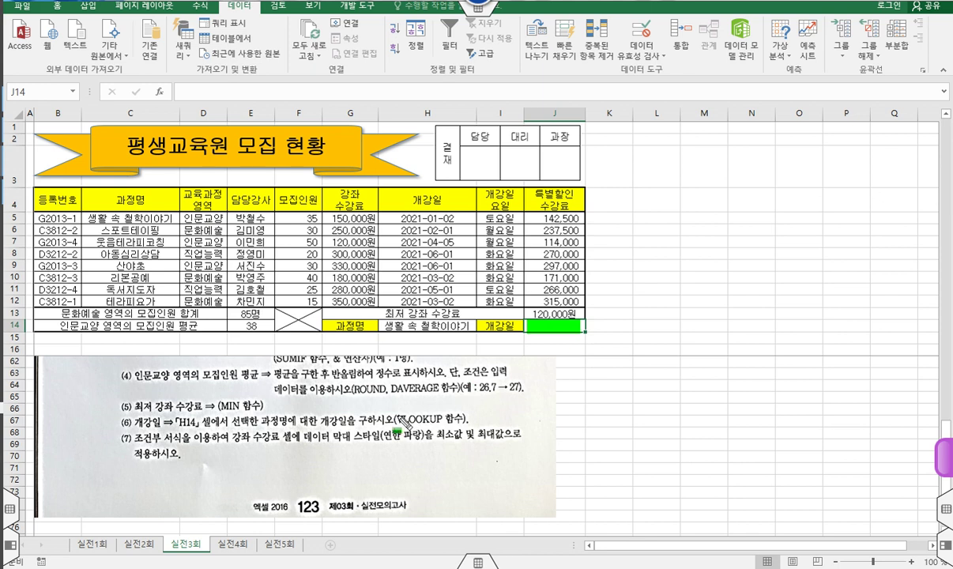
{"action": "left_click_drag", "start_coordinate": [394, 417], "coordinate": [442, 419]}
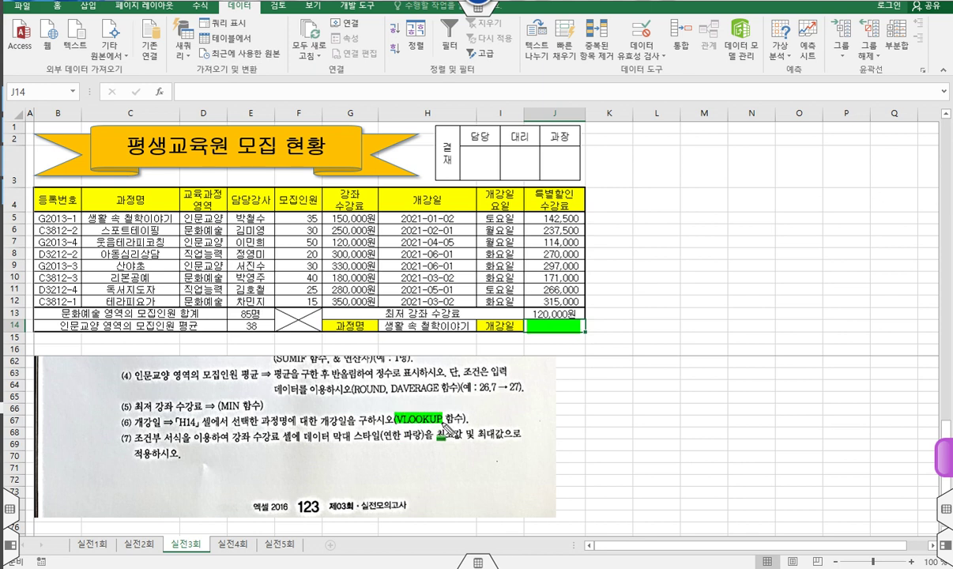
{"action": "key", "text": "Escape"}
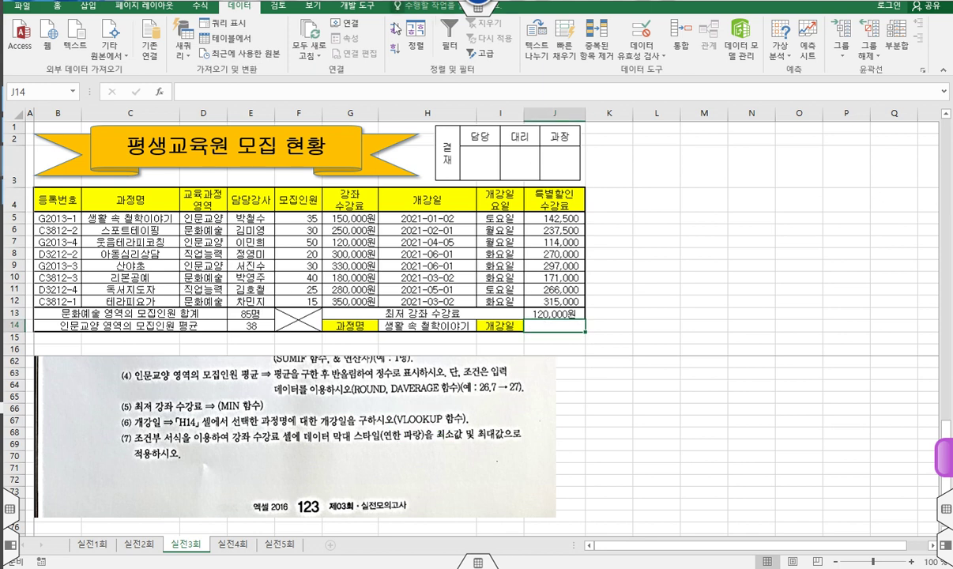
{"action": "left_click", "coordinate": [352, 91]}
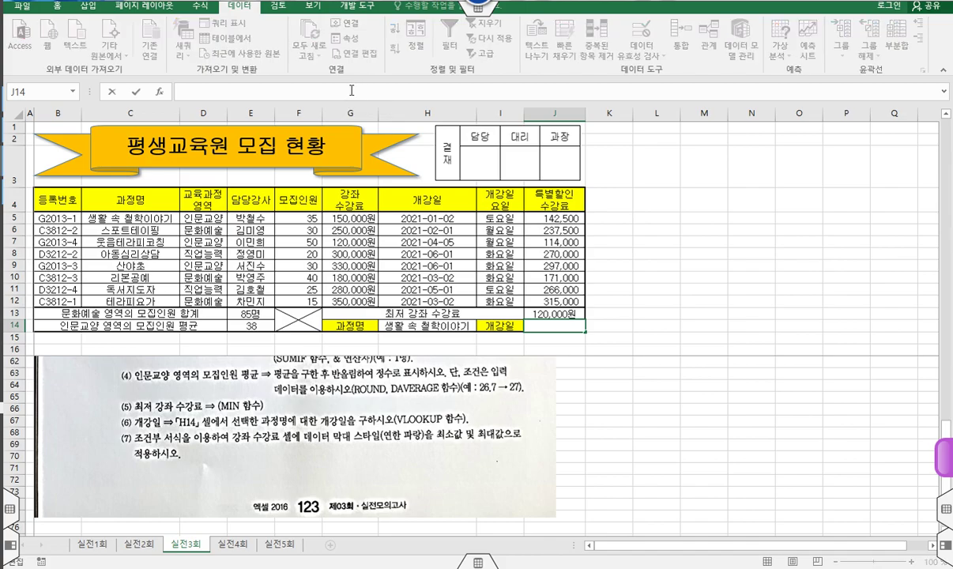
{"action": "type", "text": "=VLOOKUP("}
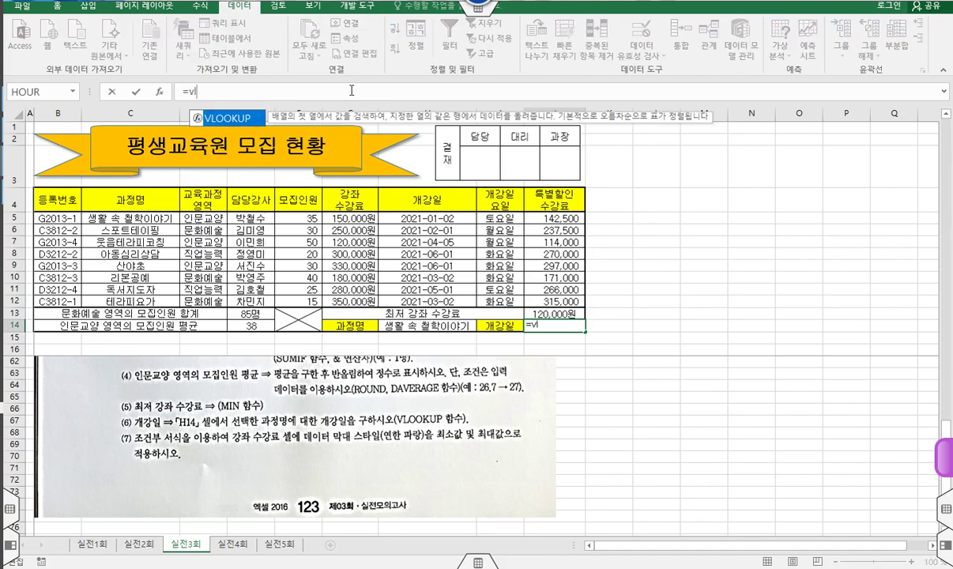
{"action": "left_click", "coordinate": [161, 93]}
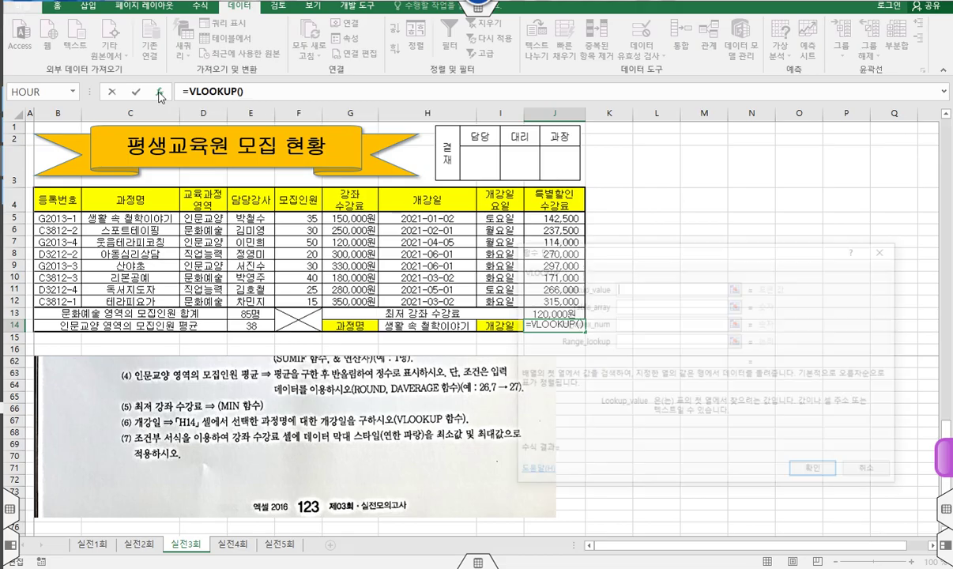
Examine how the course name in H14 and the 과정명 to 개강일 columns correspond to VLOOKUP's Lookup_value and Table_array
{"action": "mouse_move", "coordinate": [585, 286]}
{"action": "left_mouse_down"}
{"action": "mouse_move", "coordinate": [649, 328]}
{"action": "mouse_move", "coordinate": [702, 336]}
{"action": "left_mouse_up"}
{"action": "key", "text": "ctrl+2"}
{"action": "mouse_move", "coordinate": [604, 338]}
{"action": "left_mouse_down"}
{"action": "mouse_move", "coordinate": [649, 337]}
{"action": "mouse_move", "coordinate": [448, 331]}
{"action": "left_mouse_up"}
{"action": "key", "text": "e"}
{"action": "left_click_drag", "start_coordinate": [383, 317], "coordinate": [465, 336]}
{"action": "key", "text": "r"}
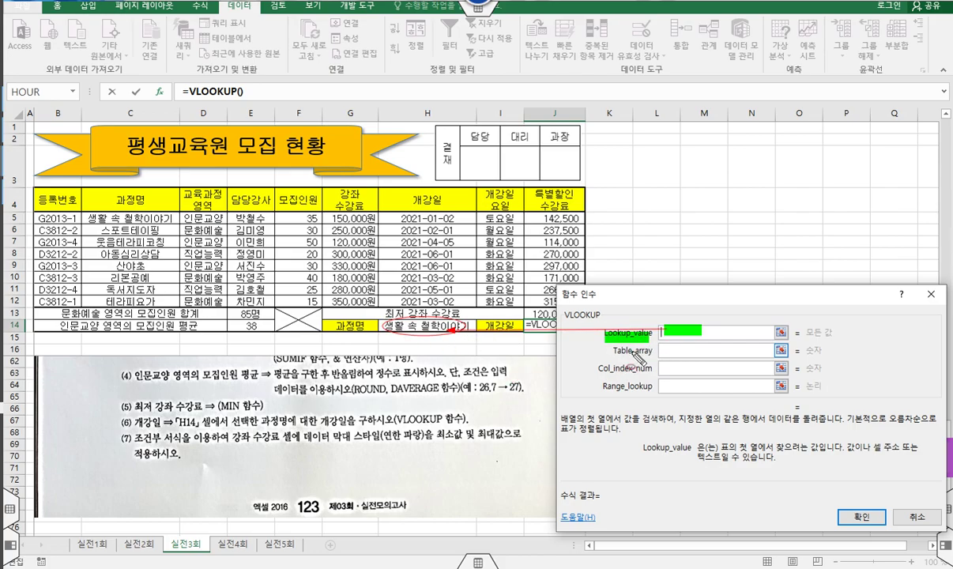
{"action": "left_click_drag", "start_coordinate": [612, 344], "coordinate": [706, 357]}
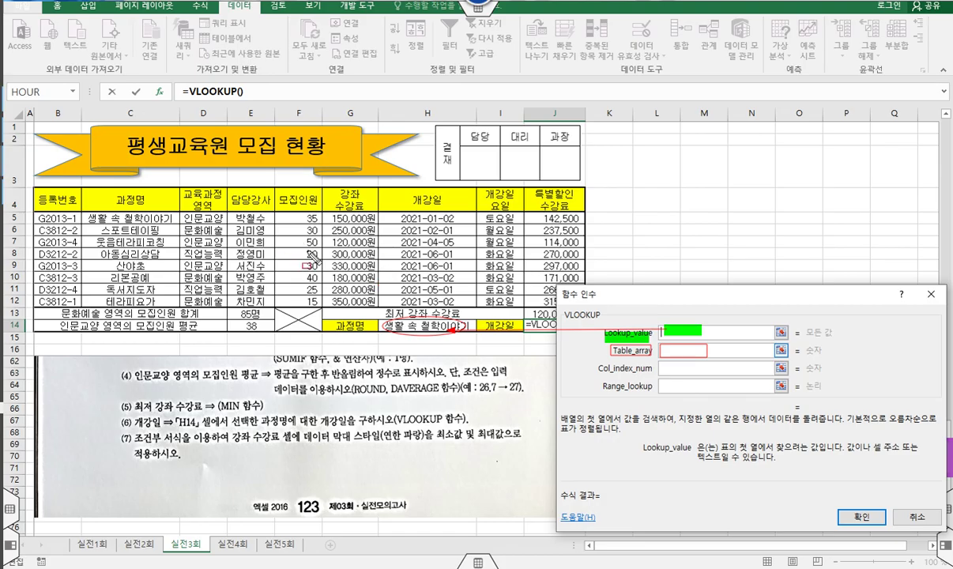
{"action": "left_click_drag", "start_coordinate": [348, 332], "coordinate": [152, 212]}
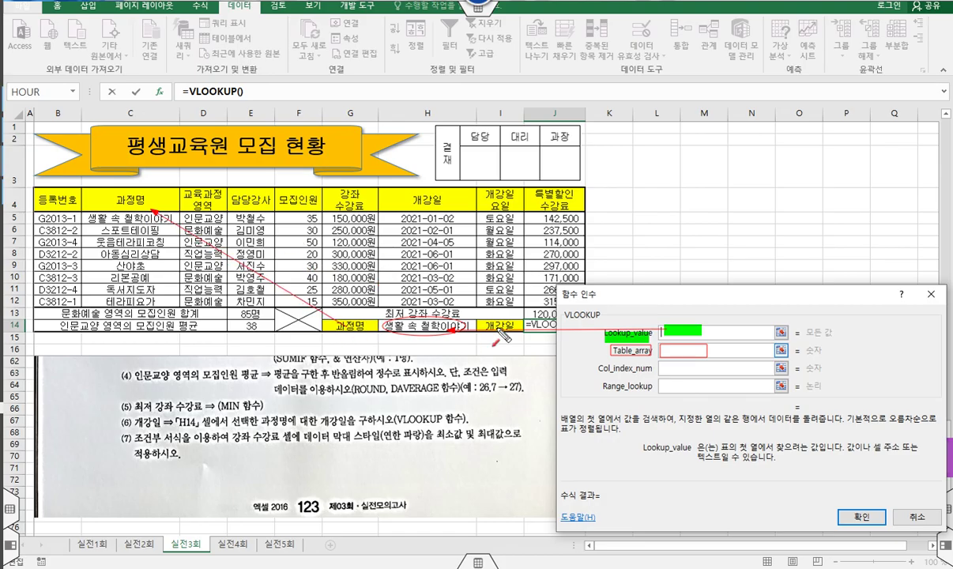
{"action": "left_click_drag", "start_coordinate": [479, 324], "coordinate": [428, 207]}
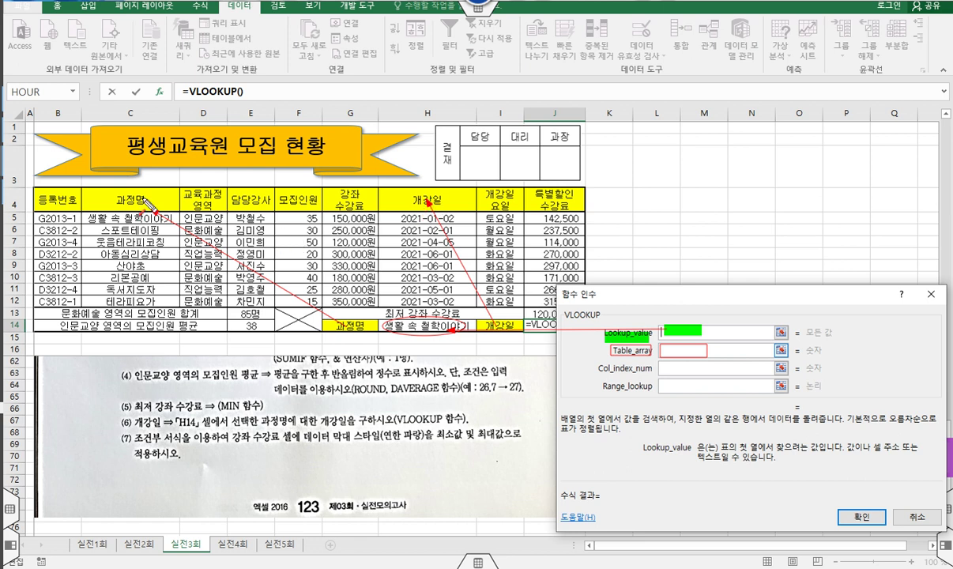
{"action": "mouse_move", "coordinate": [84, 212]}
{"action": "left_mouse_down"}
{"action": "mouse_move", "coordinate": [224, 245]}
{"action": "mouse_move", "coordinate": [392, 265]}
{"action": "mouse_move", "coordinate": [478, 307]}
{"action": "left_mouse_up"}
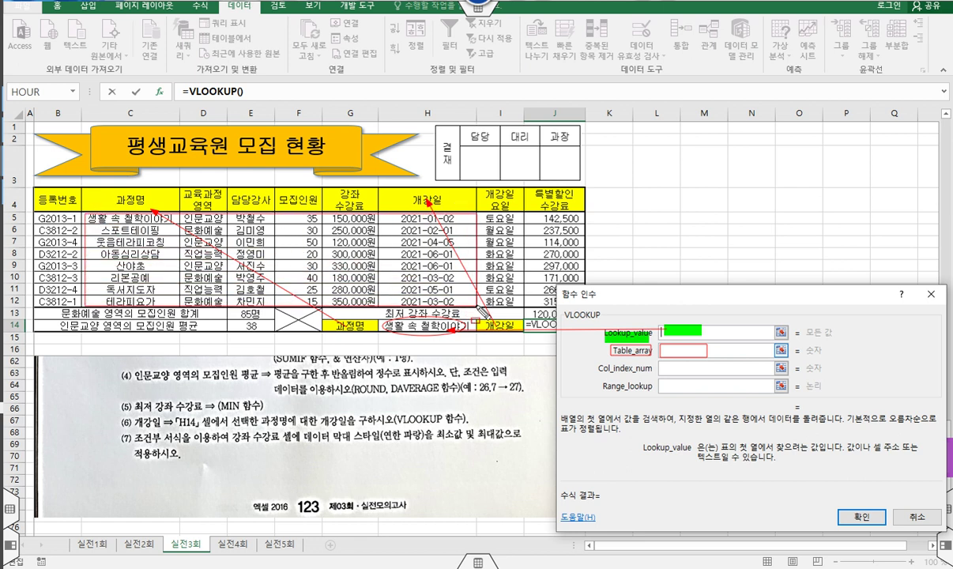
{"action": "mouse_move", "coordinate": [671, 352]}
{"action": "left_mouse_down"}
{"action": "mouse_move", "coordinate": [477, 308]}
{"action": "mouse_move", "coordinate": [478, 271]}
{"action": "left_mouse_up"}
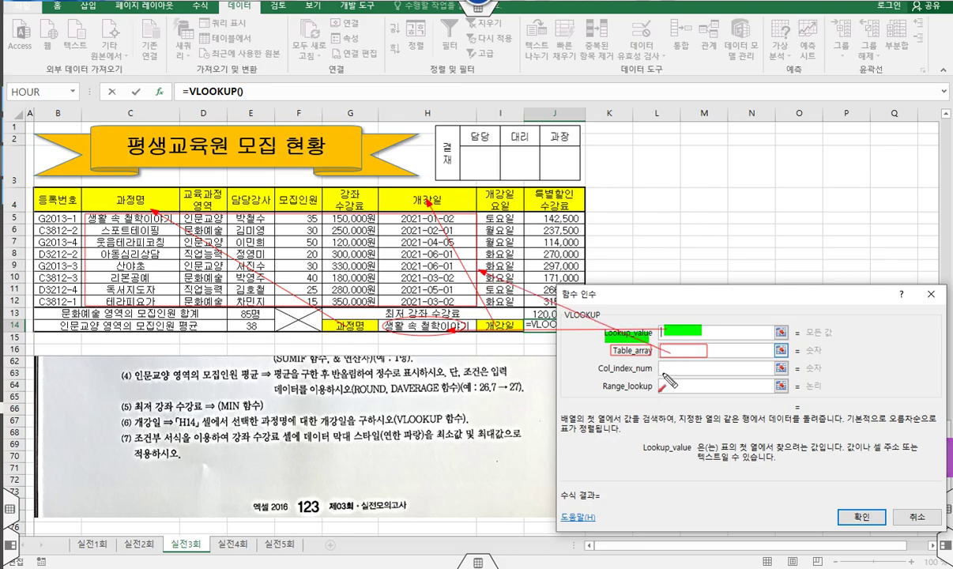
Examine what VLOOKUP's Col_index_num and Range_lookup arguments need for returning the 개강일 column
{"action": "left_click_drag", "start_coordinate": [656, 362], "coordinate": [650, 363]}
{"action": "left_click_drag", "start_coordinate": [602, 385], "coordinate": [595, 387]}
{"action": "key", "text": "ctrl+z"}
{"action": "key", "text": "ctrl+z"}
{"action": "left_click_drag", "start_coordinate": [667, 360], "coordinate": [666, 362]}
{"action": "mouse_move", "coordinate": [182, 167]}
{"action": "left_mouse_down"}
{"action": "mouse_move", "coordinate": [279, 198]}
{"action": "mouse_move", "coordinate": [330, 247]}
{"action": "mouse_move", "coordinate": [411, 260]}
{"action": "left_mouse_up"}
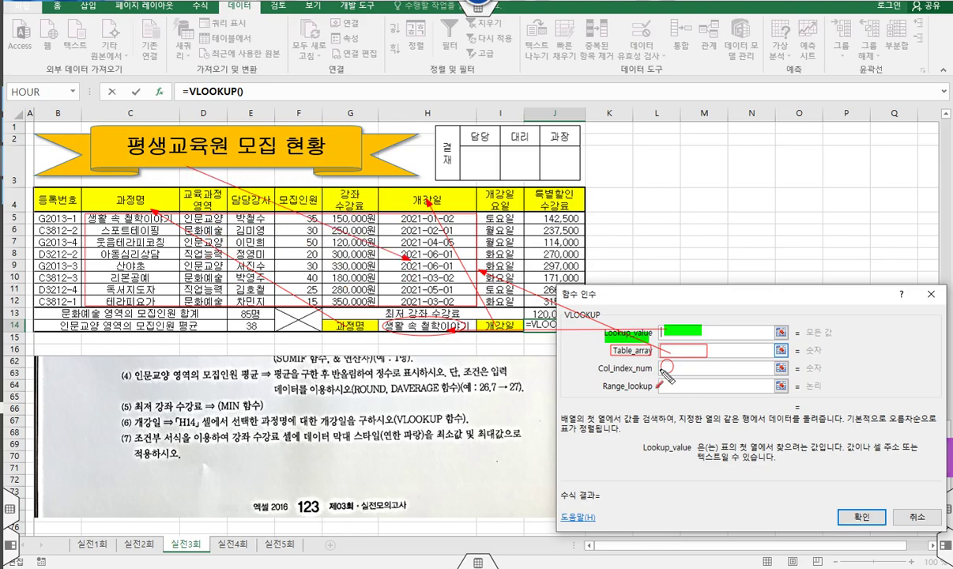
{"action": "mouse_move", "coordinate": [664, 387]}
{"action": "left_mouse_down"}
{"action": "mouse_move", "coordinate": [661, 380]}
{"action": "mouse_move", "coordinate": [673, 390]}
{"action": "left_mouse_up"}
{"action": "key", "text": "Escape"}
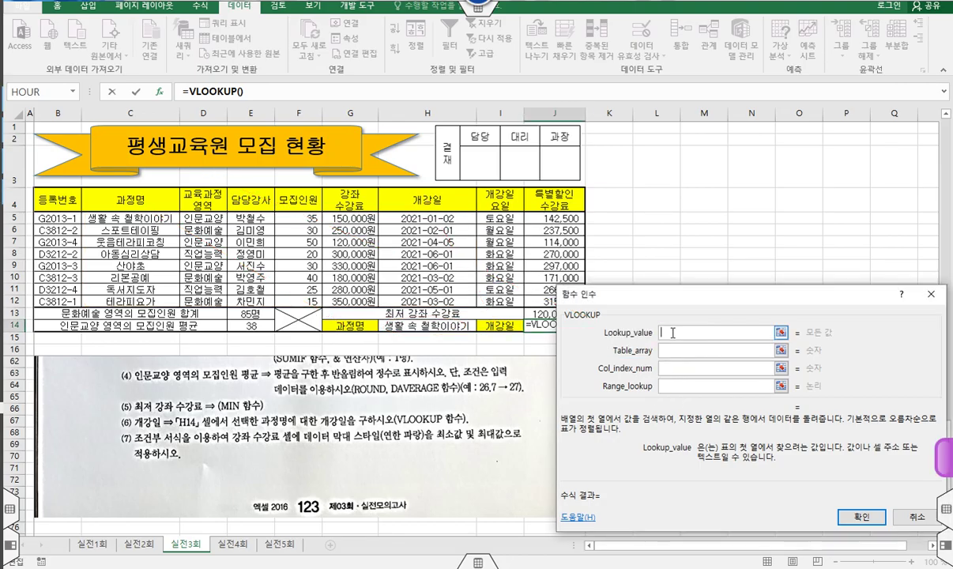
Set VLOOKUP's Lookup_value to H14, Table_array to C5:H12, Col_index_num to 6 and Range_lookup to 0, and confirm the formula
{"action": "left_click", "coordinate": [423, 326]}
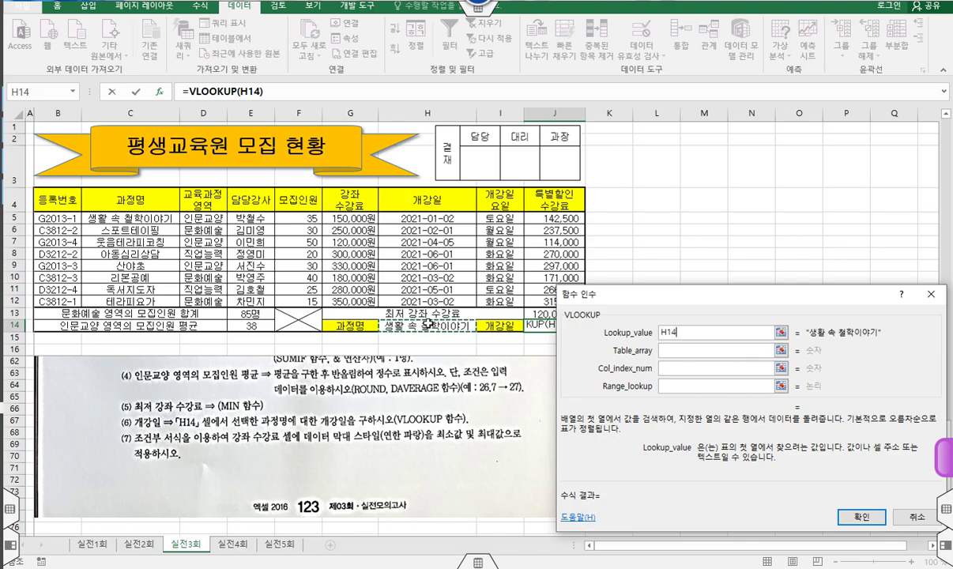
{"action": "key", "text": "Tab"}
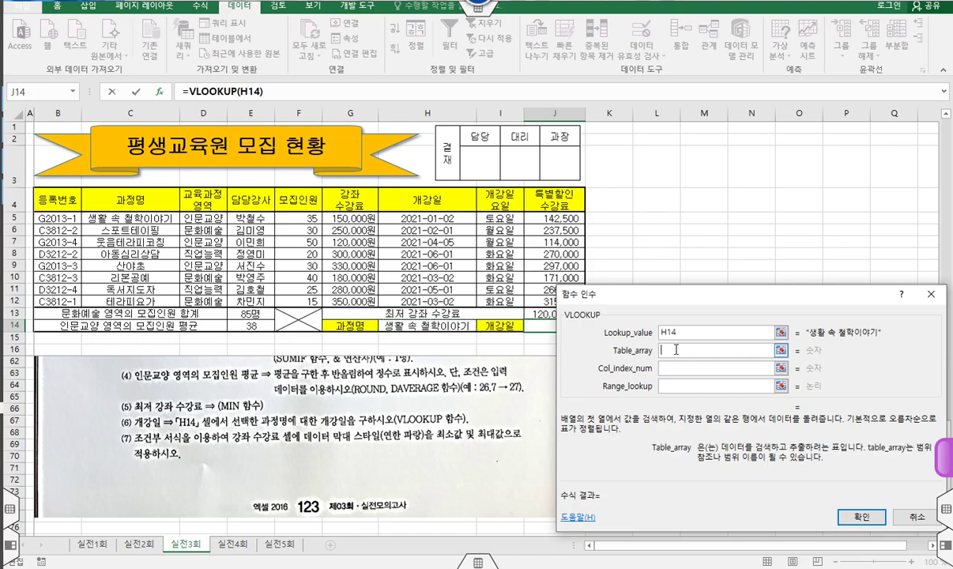
{"action": "left_click_drag", "start_coordinate": [101, 206], "coordinate": [437, 304]}
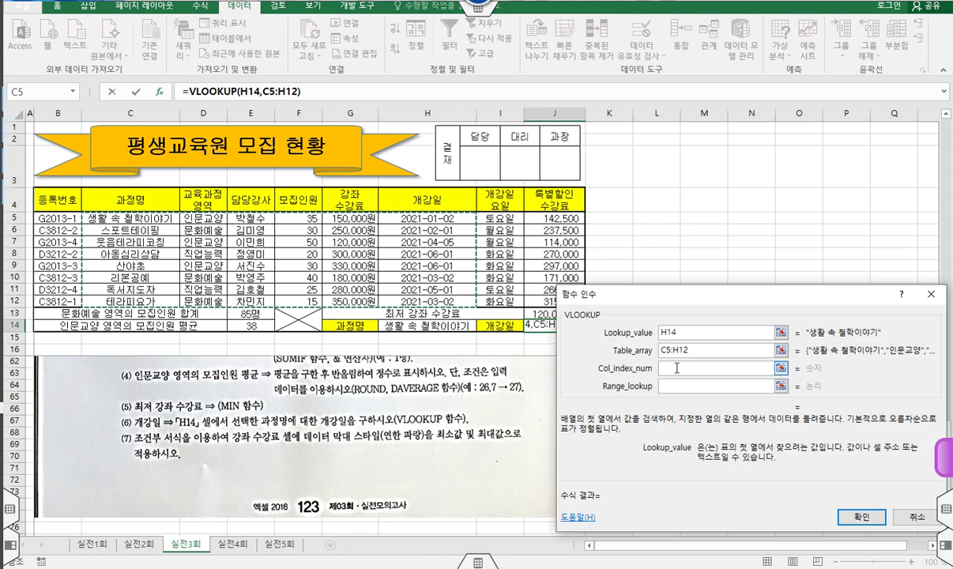
{"action": "left_click", "coordinate": [677, 367]}
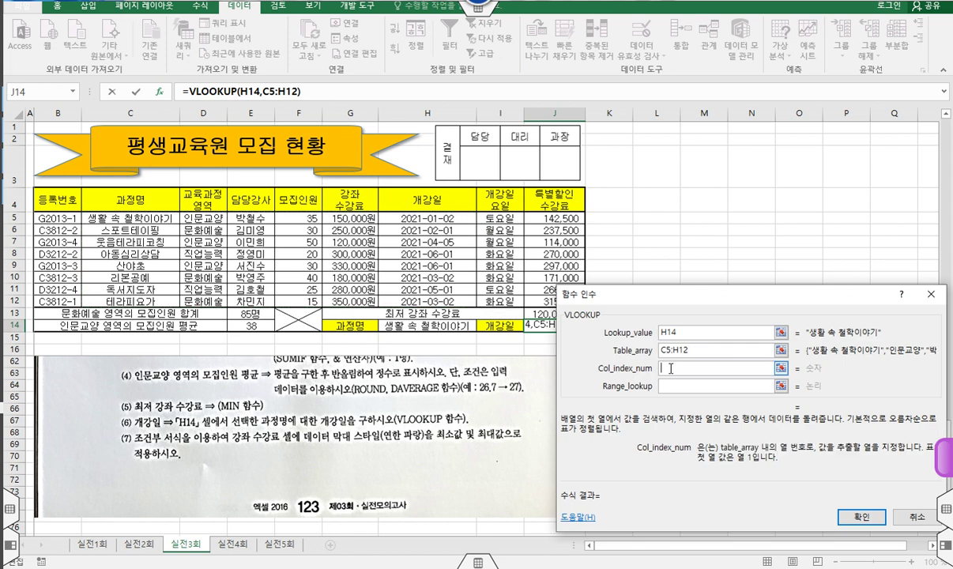
{"action": "type", "text": "6"}
{"action": "left_click", "coordinate": [666, 387]}
{"action": "type", "text": "0"}
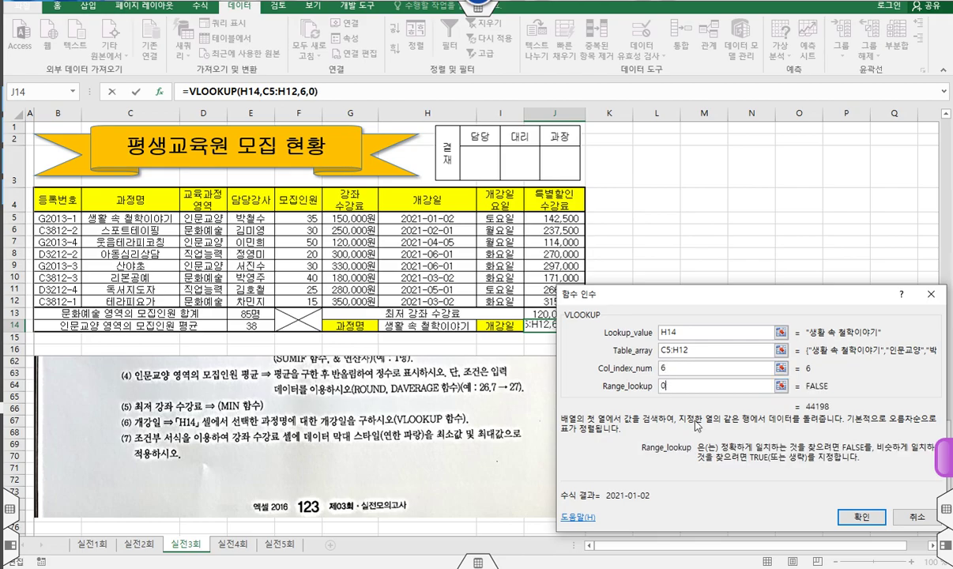
{"action": "left_click", "coordinate": [863, 518]}
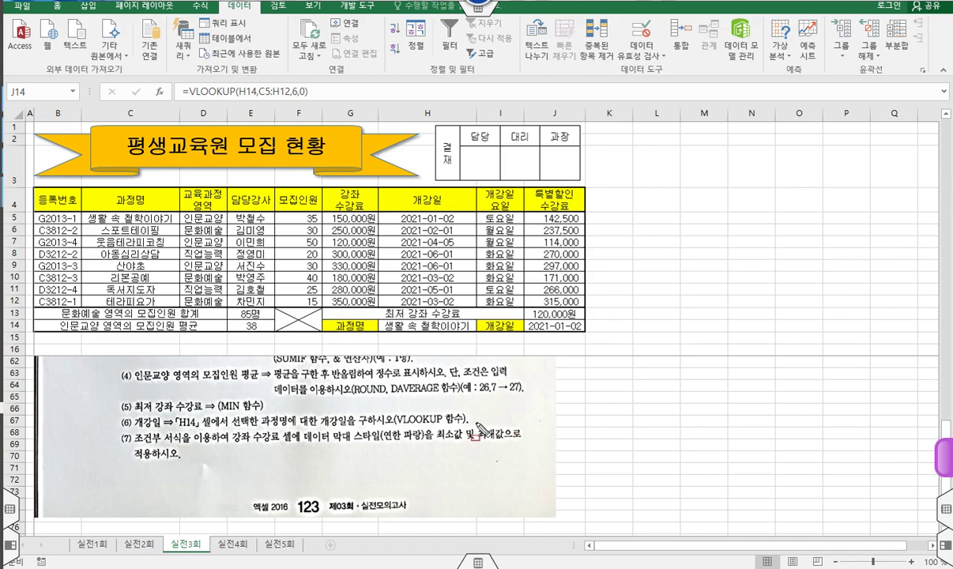
Following instruction (7), apply solid-fill light blue (연한 파랑) data bars to the 강좌 수강료 cells G5:G12
{"action": "mouse_move", "coordinate": [113, 431]}
{"action": "left_mouse_down"}
{"action": "mouse_move", "coordinate": [487, 474]}
{"action": "mouse_move", "coordinate": [530, 462]}
{"action": "left_mouse_up"}
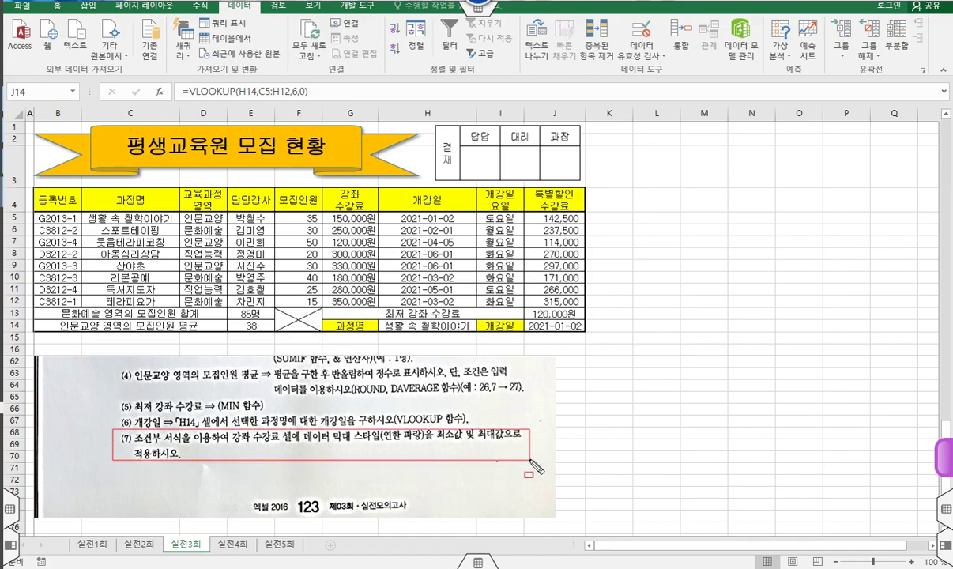
{"action": "key", "text": "g"}
{"action": "left_click_drag", "start_coordinate": [229, 440], "coordinate": [291, 441]}
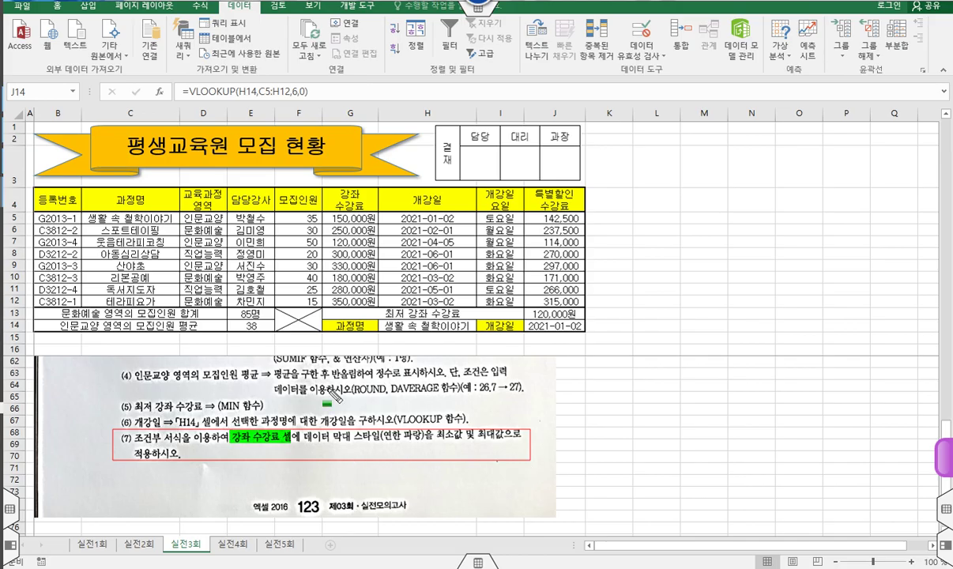
{"action": "left_click_drag", "start_coordinate": [332, 209], "coordinate": [378, 306]}
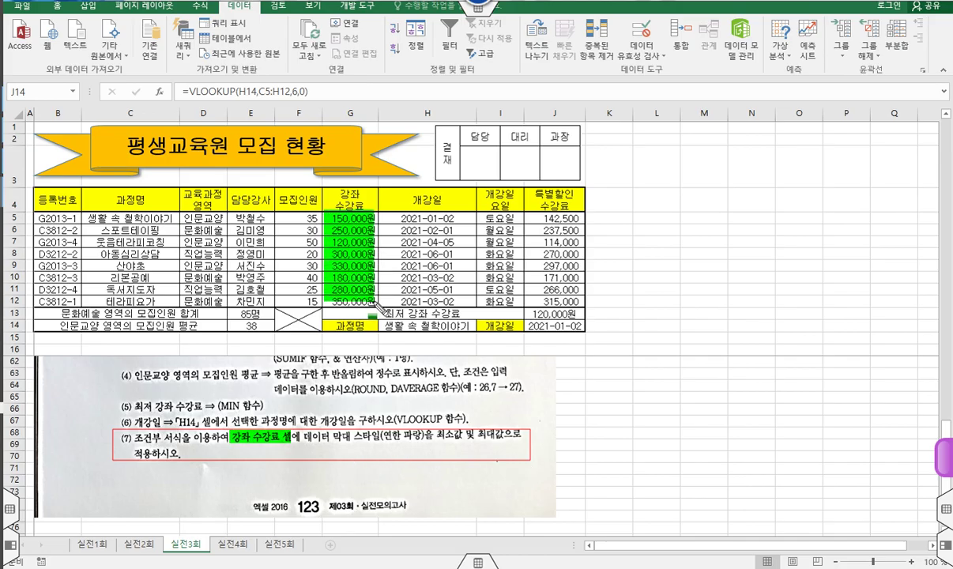
{"action": "left_click_drag", "start_coordinate": [330, 440], "coordinate": [505, 441]}
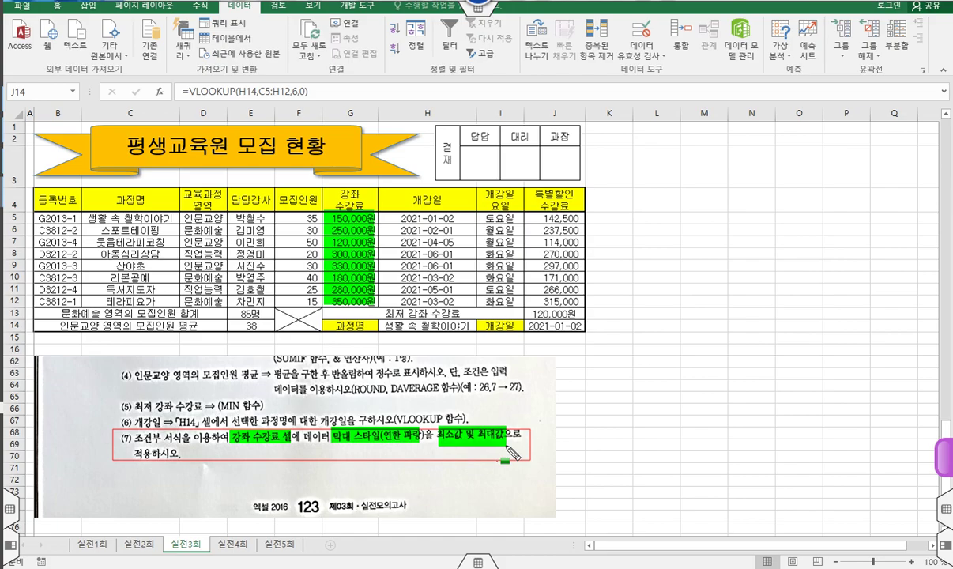
{"action": "key", "text": "Escape"}
{"action": "left_click_drag", "start_coordinate": [350, 217], "coordinate": [358, 301]}
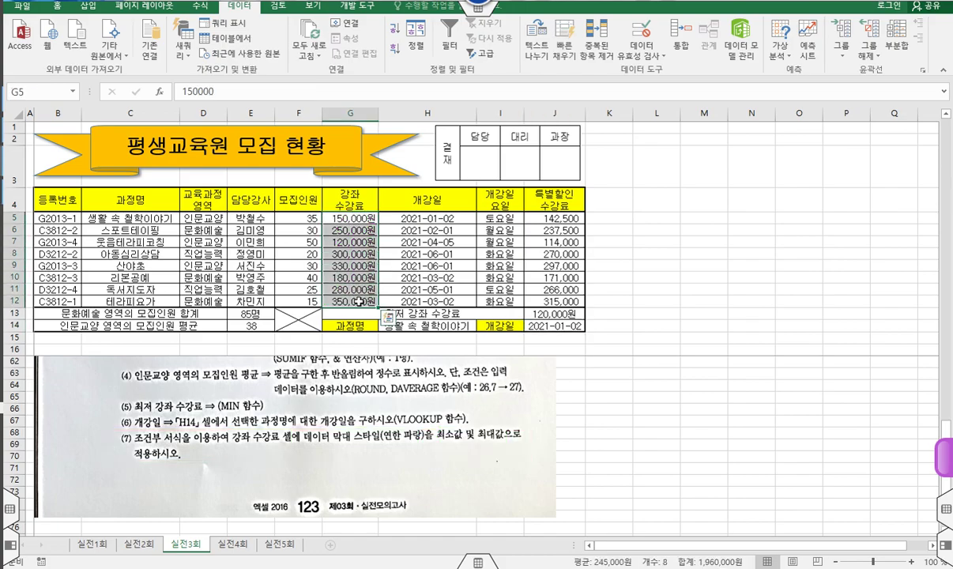
{"action": "left_click", "coordinate": [66, 9]}
{"action": "left_click", "coordinate": [566, 41]}
{"action": "mouse_move", "coordinate": [624, 136]}
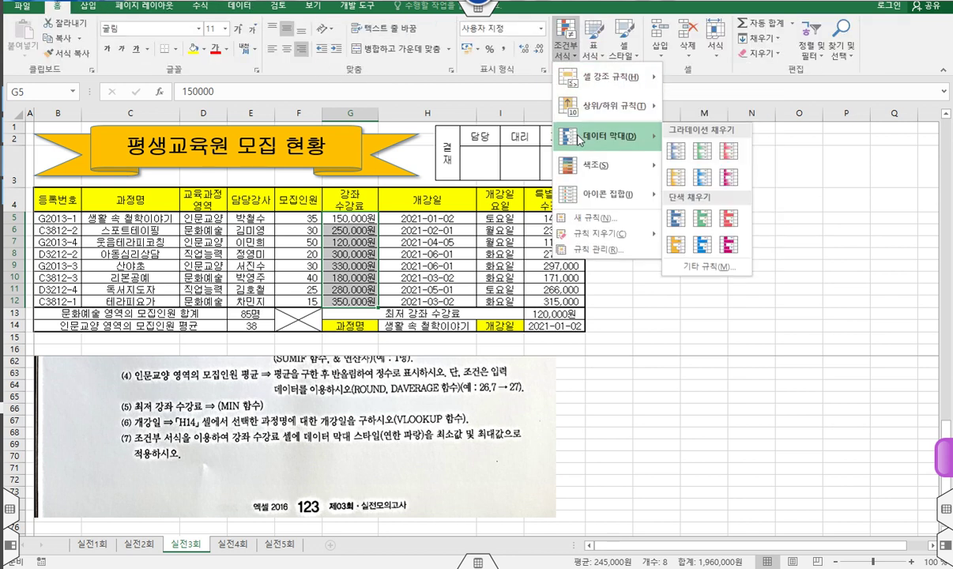
{"action": "left_click", "coordinate": [707, 246]}
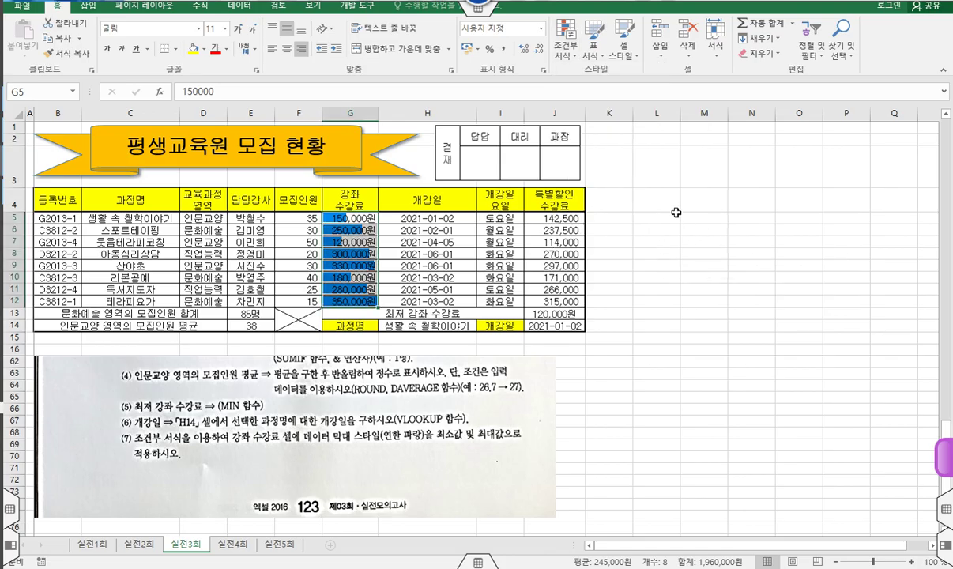
Edit the data bar rule for G5:G12, setting the minimum type to 최소값 and the maximum type to 최대값, and confirm
{"action": "left_click", "coordinate": [566, 38]}
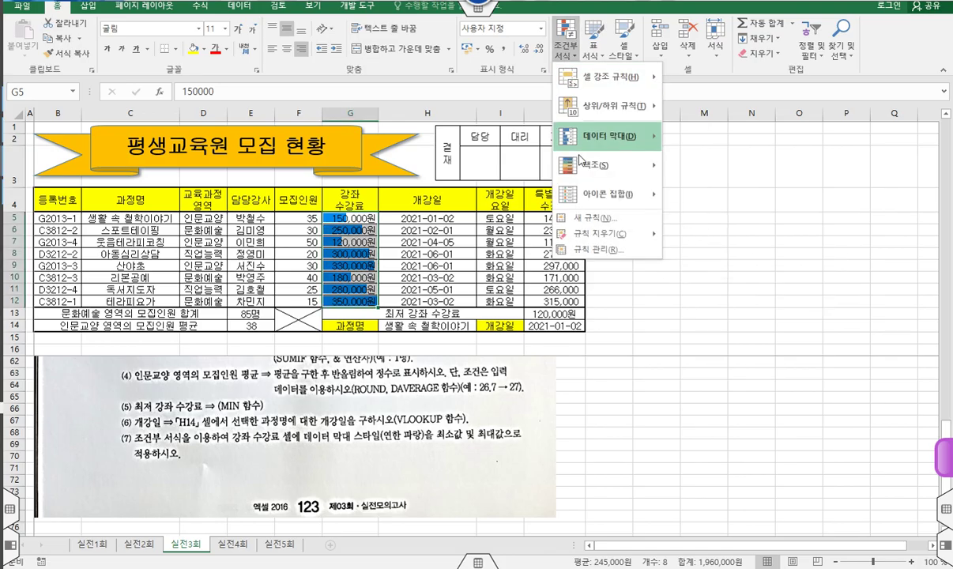
{"action": "left_click", "coordinate": [598, 249]}
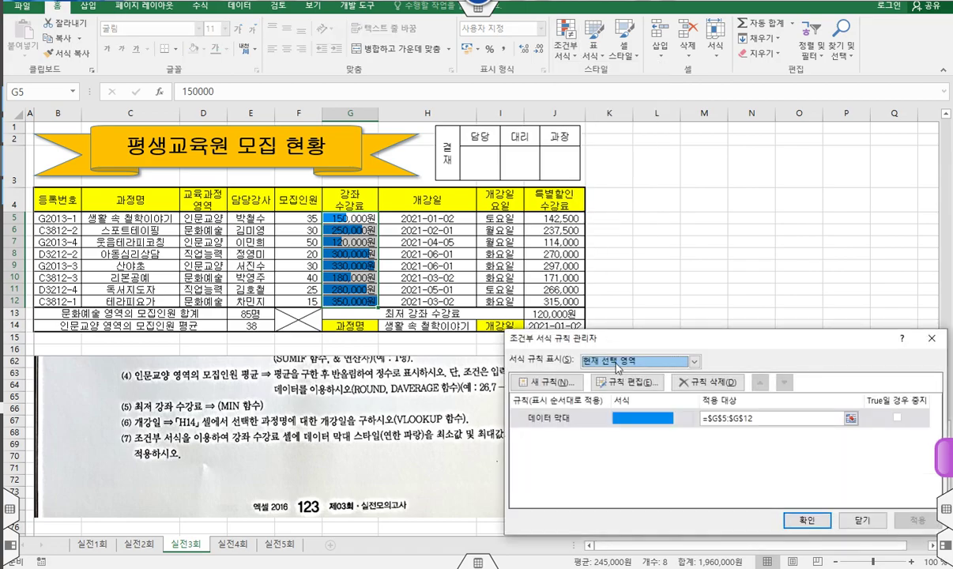
{"action": "double_click", "coordinate": [630, 419]}
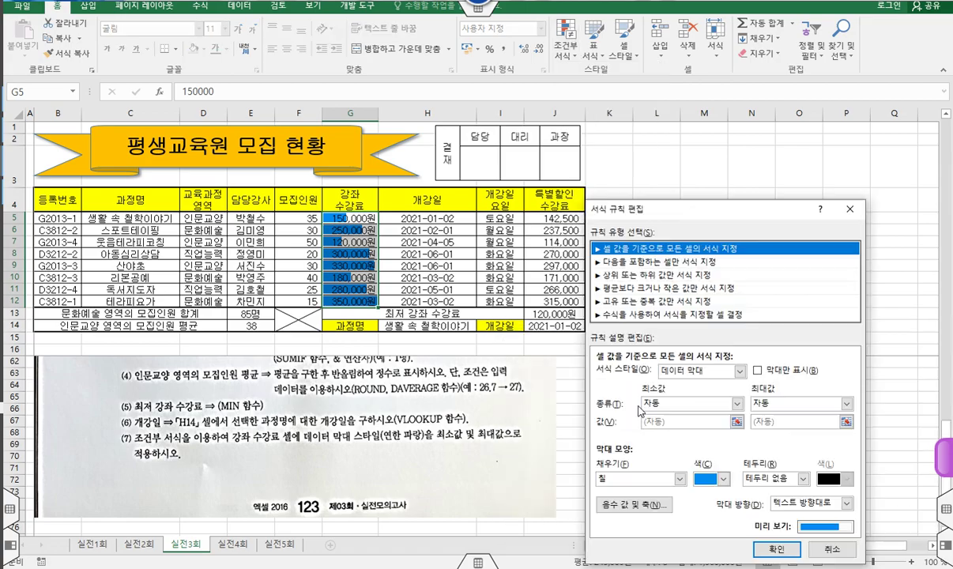
{"action": "left_click", "coordinate": [695, 404]}
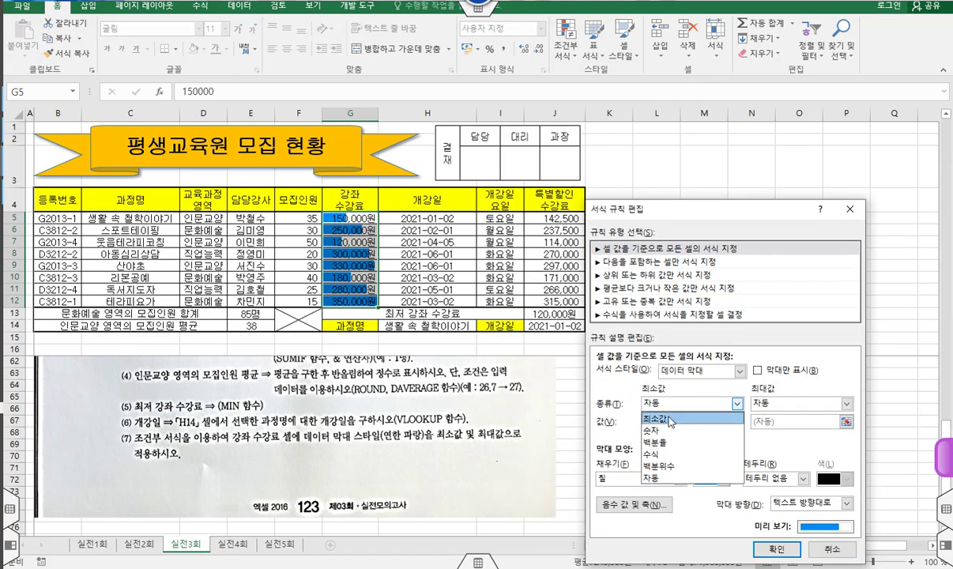
{"action": "left_click", "coordinate": [640, 416]}
{"action": "left_click", "coordinate": [799, 404]}
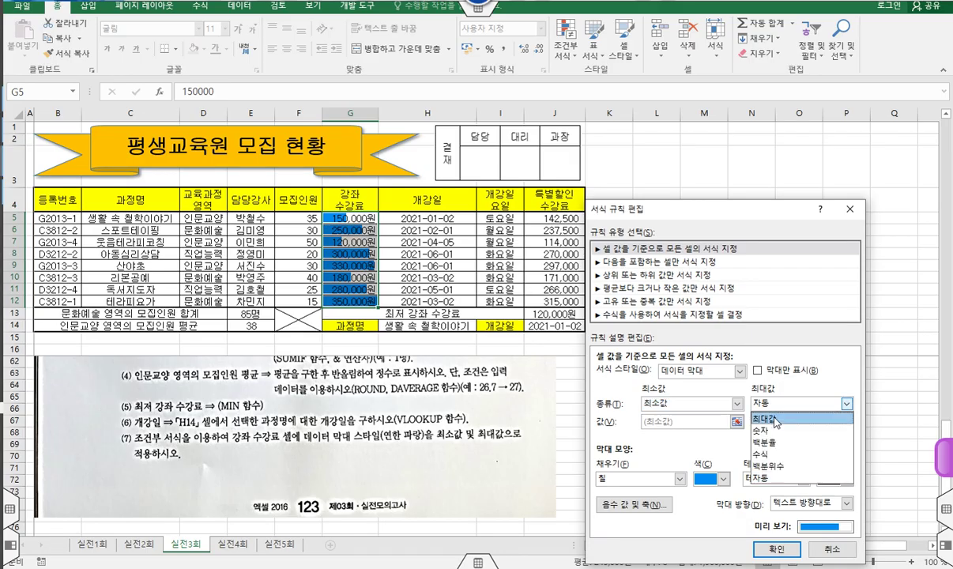
{"action": "left_click", "coordinate": [777, 424]}
{"action": "left_click", "coordinate": [776, 546]}
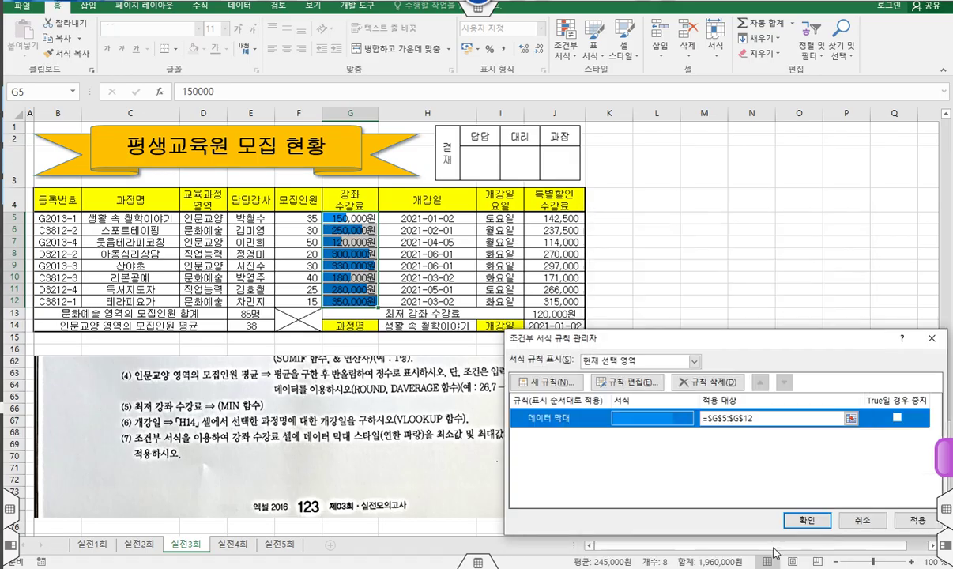
{"action": "left_click", "coordinate": [816, 521]}
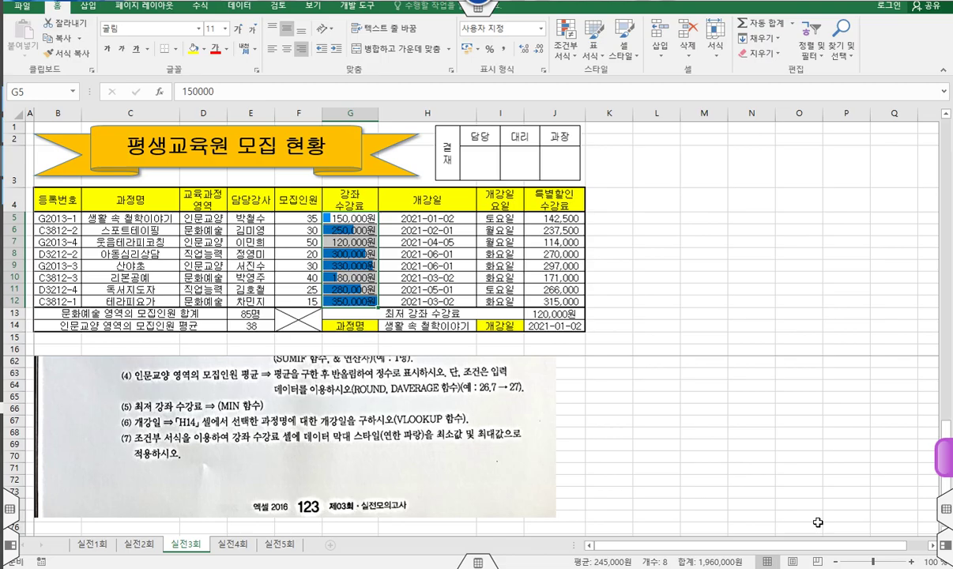
{"action": "left_click", "coordinate": [752, 456]}
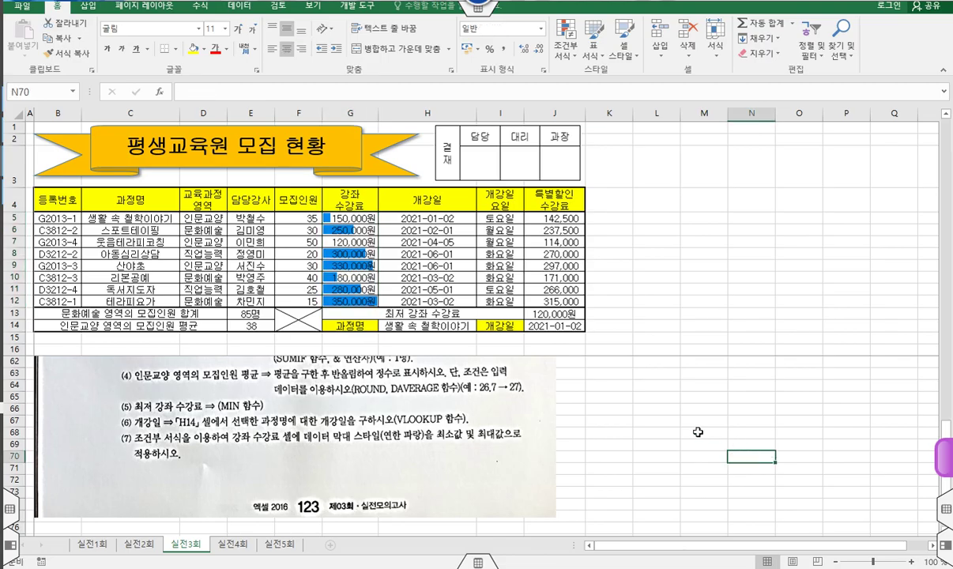
Open the 실전4회 sheet and bring the function instructions below its IT 관련 종사자 현황 table into view
{"action": "left_click", "coordinate": [228, 545]}
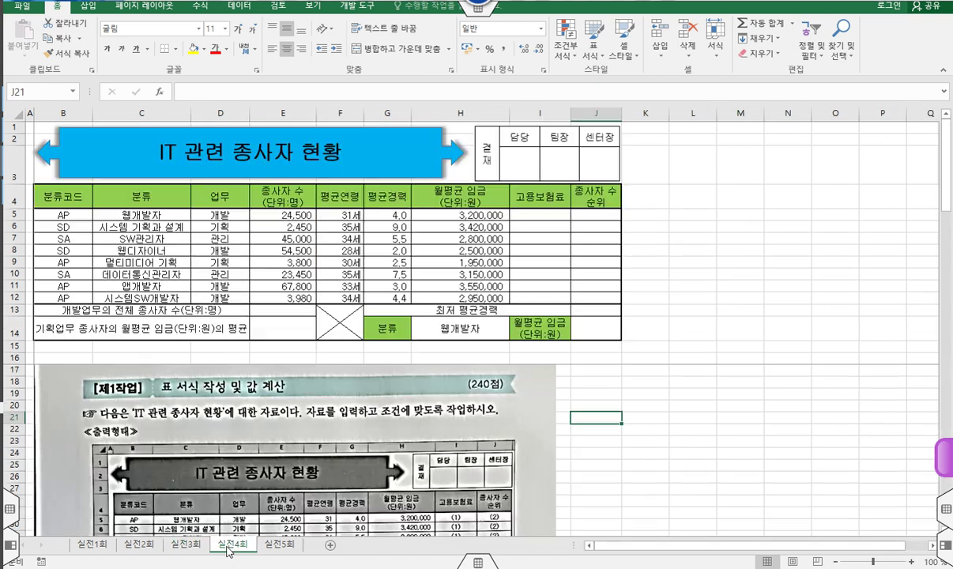
{"action": "scroll", "coordinate": [496, 468], "scroll_direction": "down", "scroll_amount": 7}
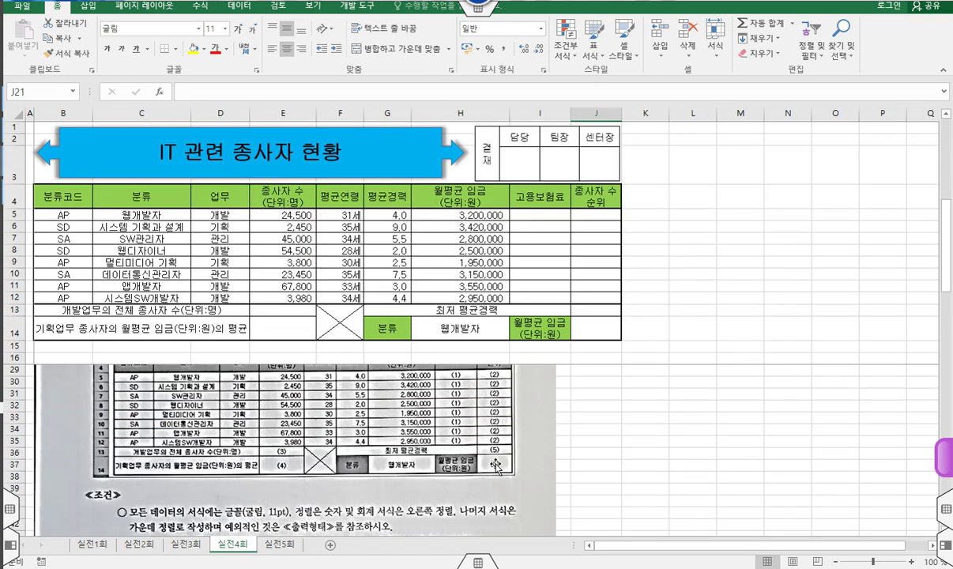
{"action": "scroll", "coordinate": [494, 467], "scroll_direction": "down", "scroll_amount": 6}
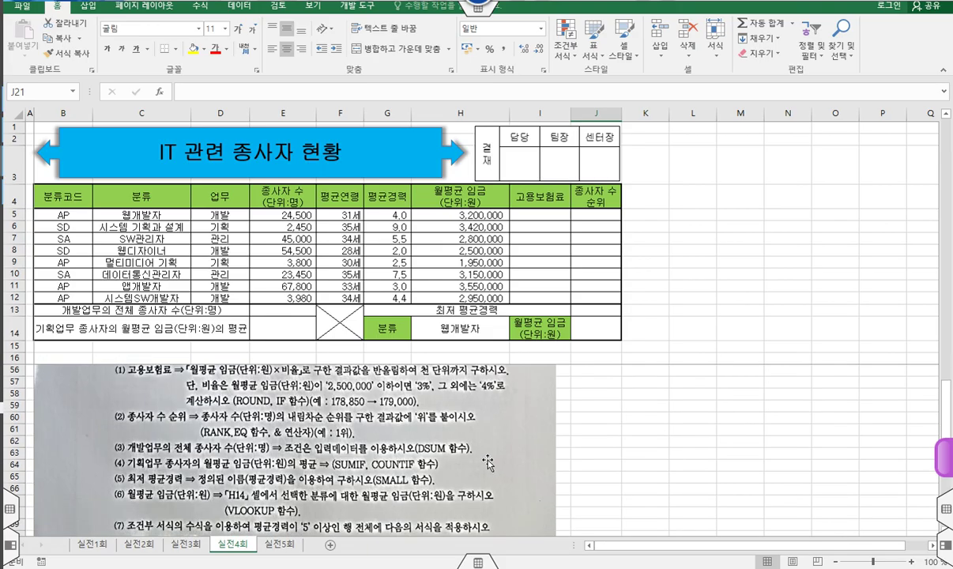
Examine instruction (1) for 고용보험료: its source column, the rate condition, the rounding unit and the required ROUND and IF functions
{"action": "left_click_drag", "start_coordinate": [512, 212], "coordinate": [567, 305]}
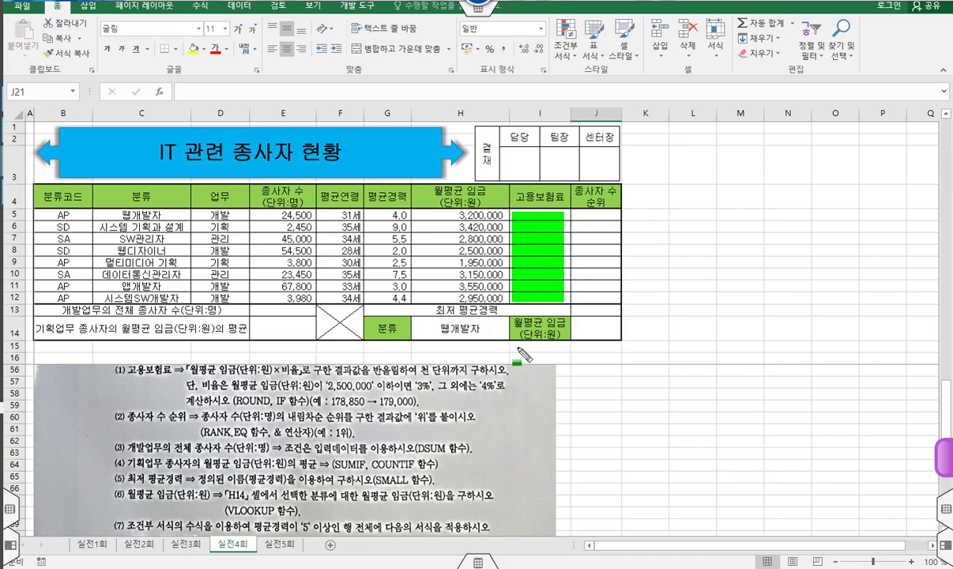
{"action": "left_click_drag", "start_coordinate": [190, 369], "coordinate": [274, 369]}
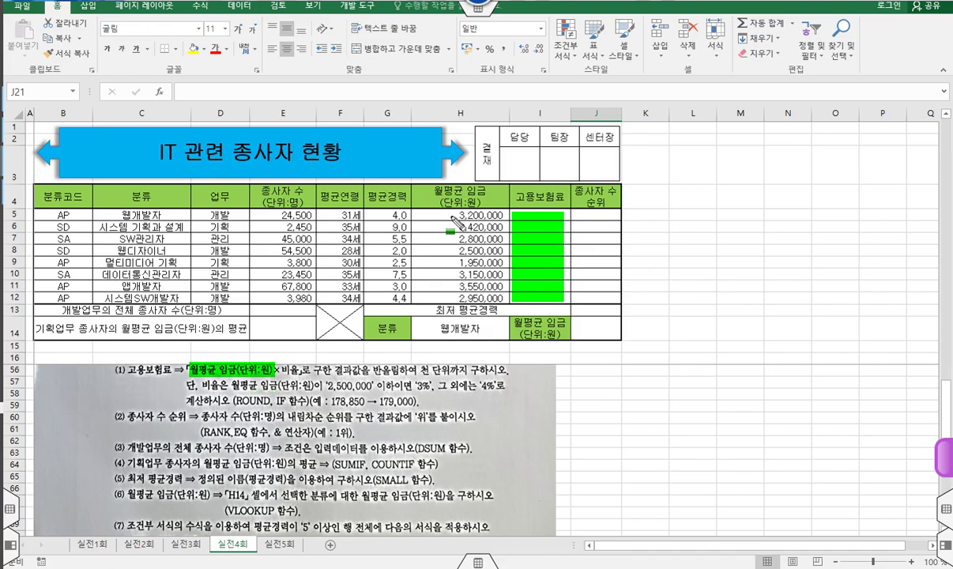
{"action": "left_click_drag", "start_coordinate": [451, 213], "coordinate": [499, 214]}
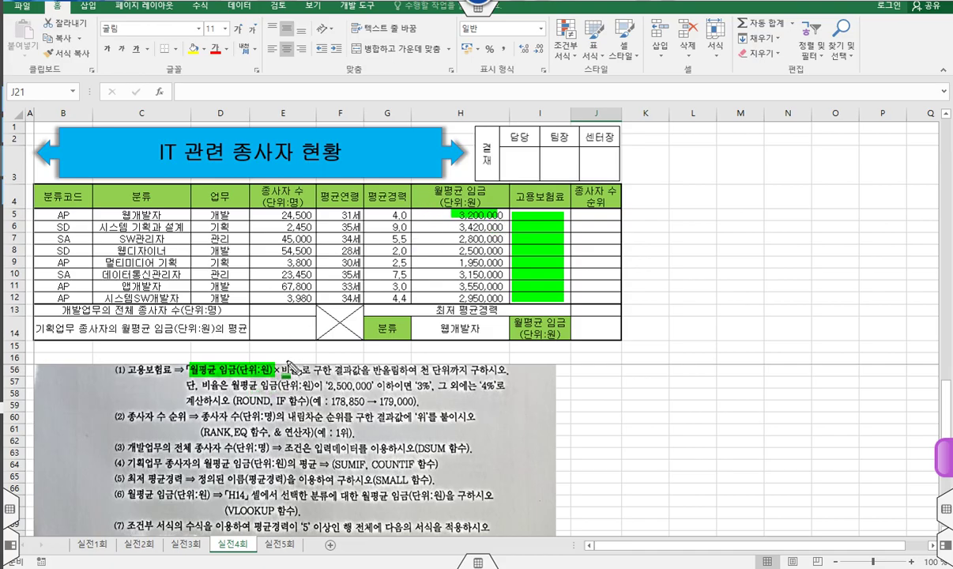
{"action": "left_click_drag", "start_coordinate": [285, 369], "coordinate": [299, 370]}
{"action": "key", "text": "r"}
{"action": "mouse_move", "coordinate": [202, 378]}
{"action": "left_mouse_down"}
{"action": "mouse_move", "coordinate": [237, 389]}
{"action": "mouse_move", "coordinate": [401, 397]}
{"action": "mouse_move", "coordinate": [436, 378]}
{"action": "left_mouse_up"}
{"action": "mouse_move", "coordinate": [492, 393]}
{"action": "left_mouse_down"}
{"action": "mouse_move", "coordinate": [482, 379]}
{"action": "mouse_move", "coordinate": [506, 400]}
{"action": "left_mouse_up"}
{"action": "key", "text": "ctrl+z"}
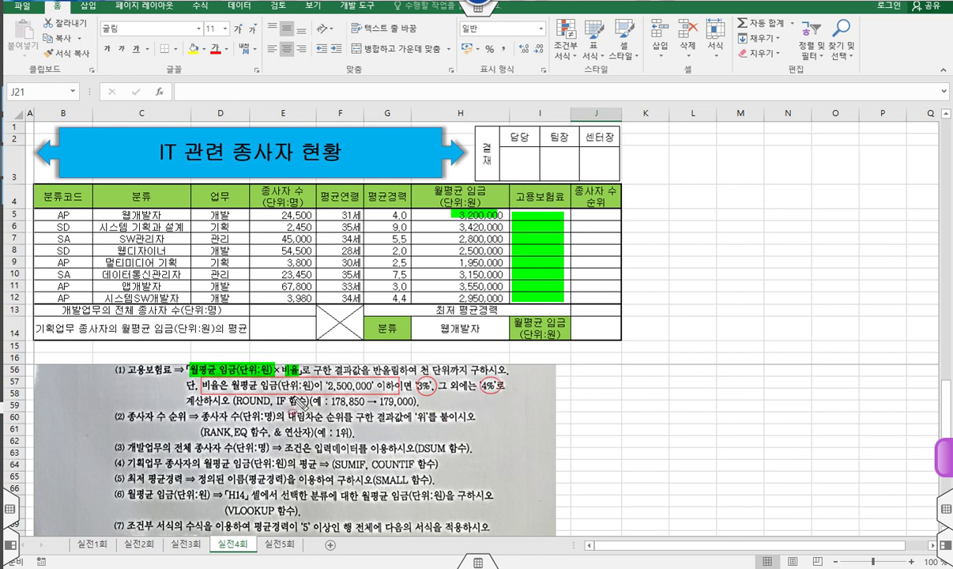
{"action": "mouse_move", "coordinate": [281, 371]}
{"action": "left_mouse_down"}
{"action": "mouse_move", "coordinate": [257, 385]}
{"action": "mouse_move", "coordinate": [282, 373]}
{"action": "mouse_move", "coordinate": [289, 397]}
{"action": "mouse_move", "coordinate": [237, 416]}
{"action": "mouse_move", "coordinate": [283, 400]}
{"action": "mouse_move", "coordinate": [418, 408]}
{"action": "left_mouse_up"}
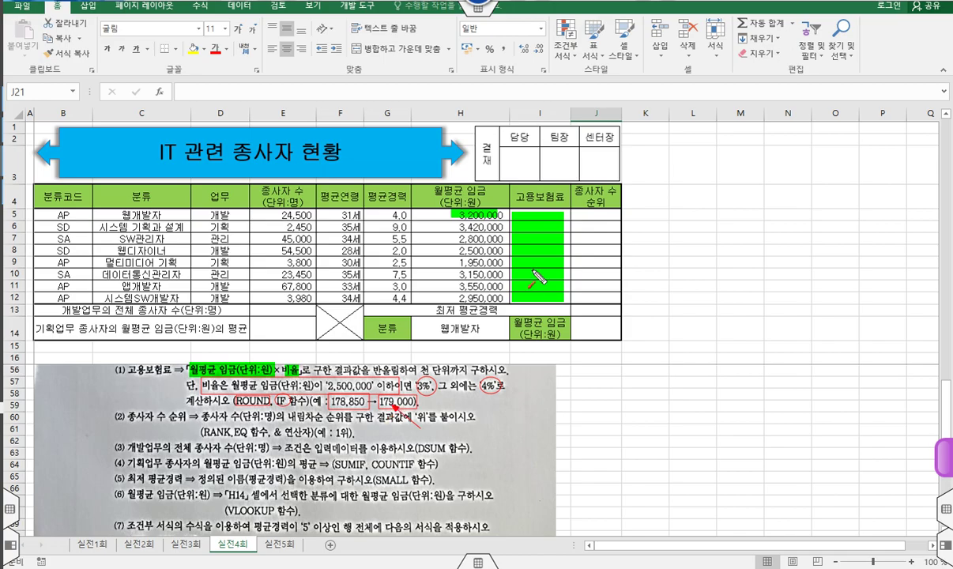
{"action": "key", "text": "Escape"}
Select the 고용보험료 cells I5:I12, begin the formula =H5 * IF( and open the IF function's arguments
{"action": "left_click_drag", "start_coordinate": [537, 215], "coordinate": [523, 299]}
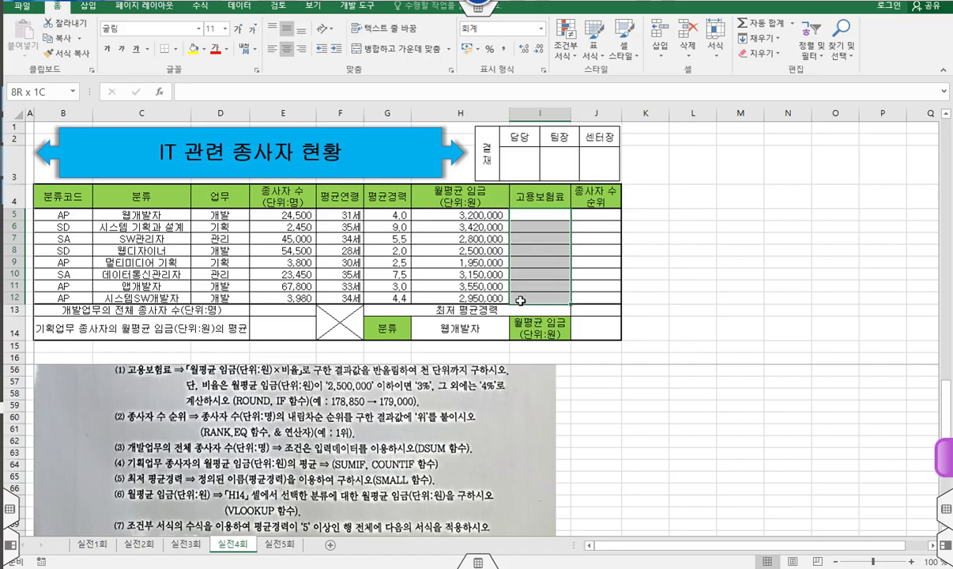
{"action": "left_click", "coordinate": [312, 92]}
{"action": "type", "text": "="}
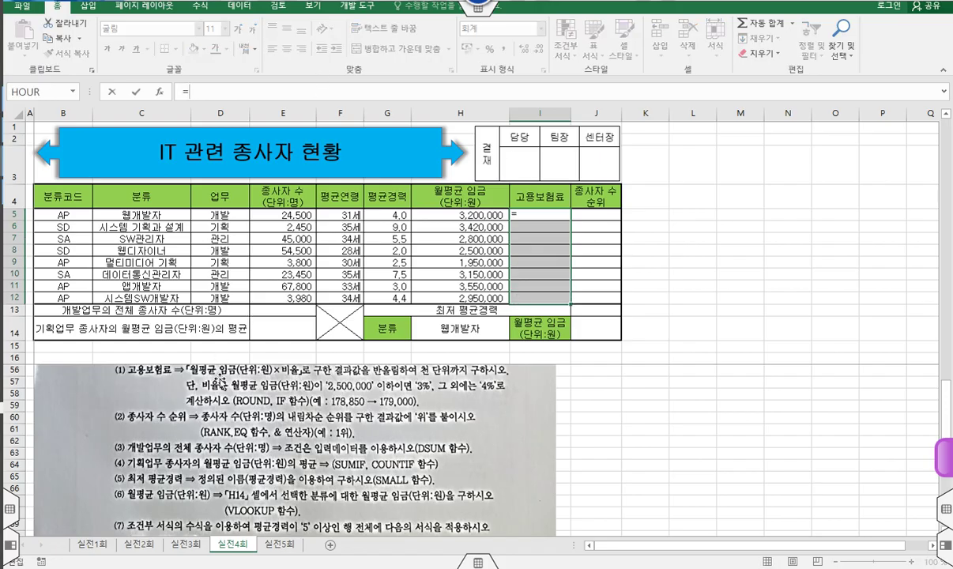
{"action": "left_click", "coordinate": [473, 215]}
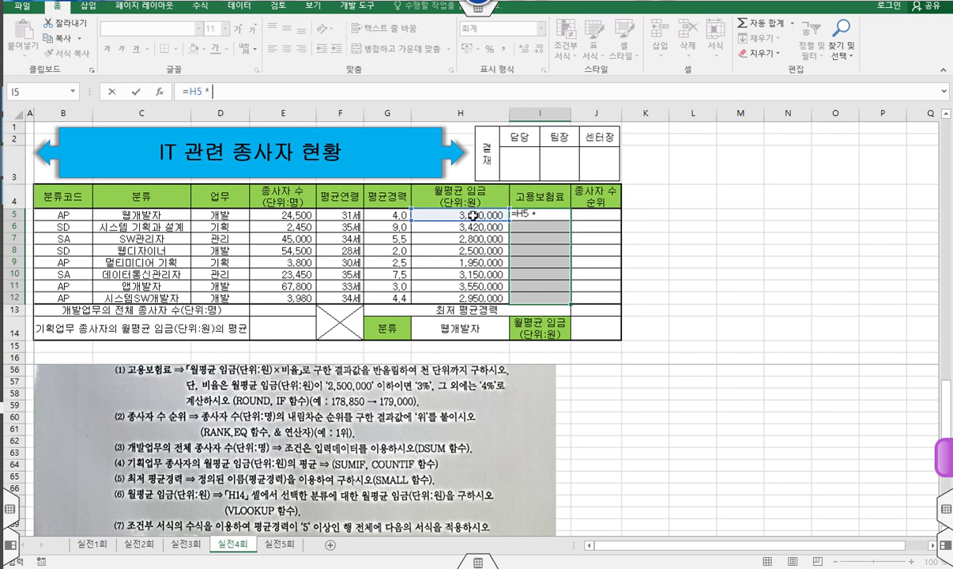
{"action": "type", "text": "* i"}
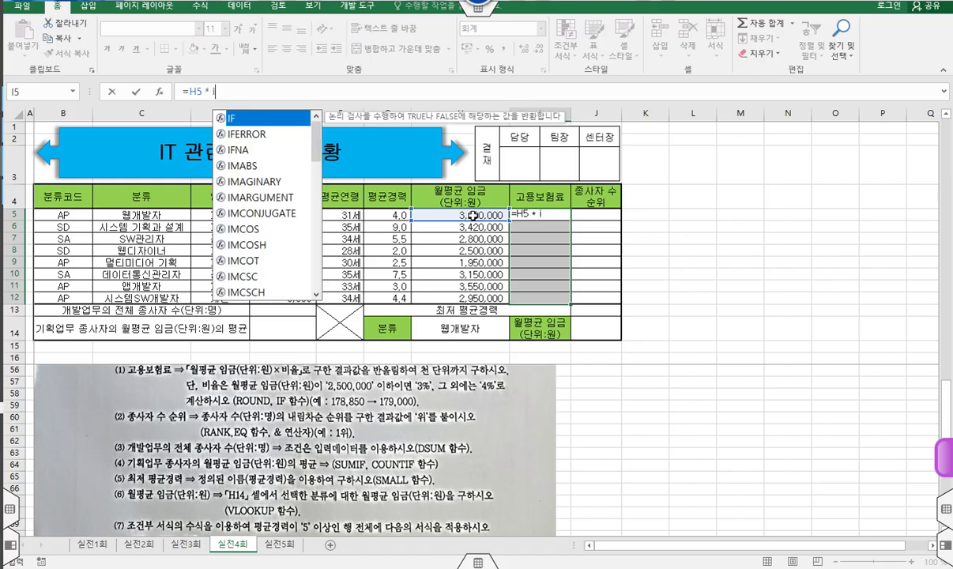
{"action": "key", "text": "Tab"}
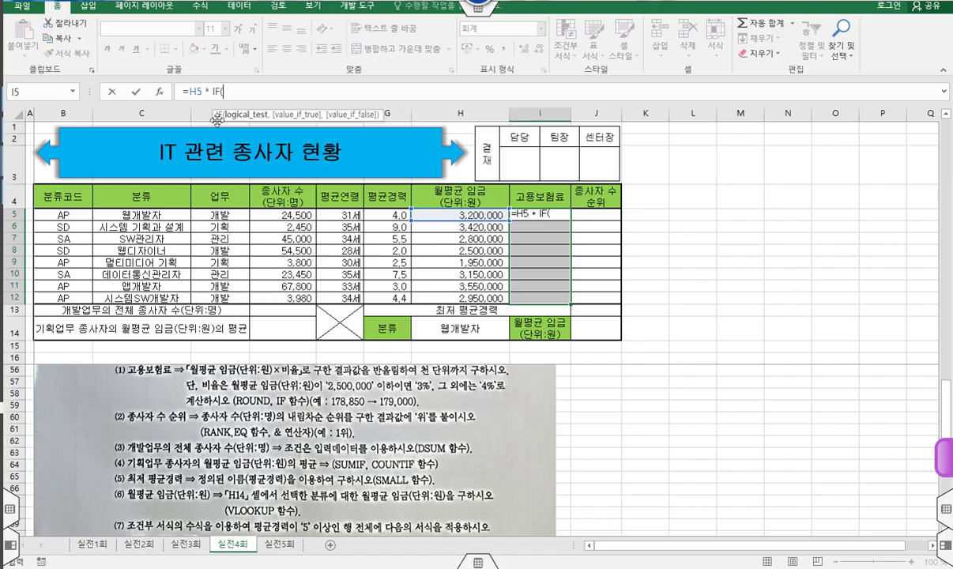
{"action": "left_click", "coordinate": [159, 92]}
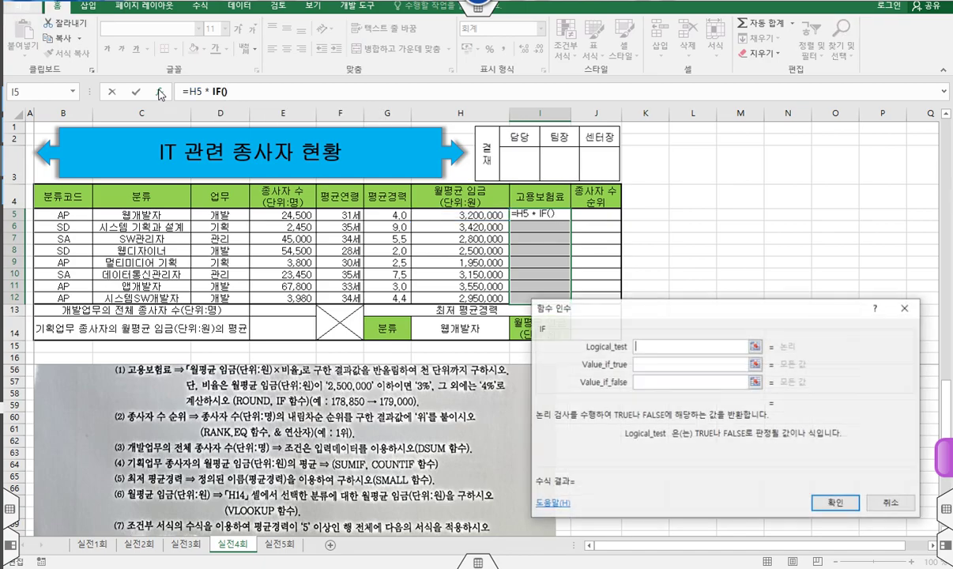
Set IF's Logical_test to H5 <= 2500000, Value_if_true to 3% and Value_if_false to 4%, and confirm the formula
{"action": "left_click", "coordinate": [481, 215]}
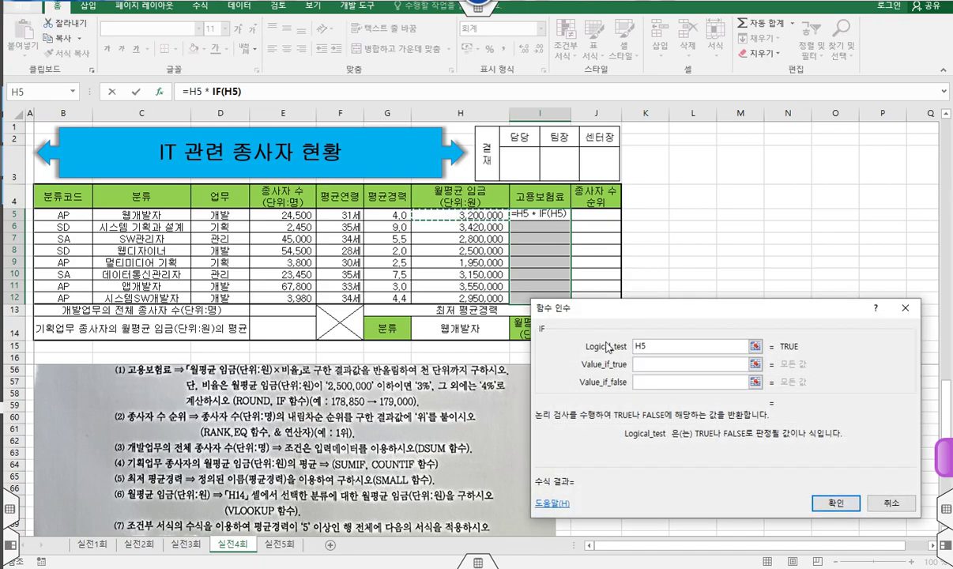
{"action": "type", "text": "<"}
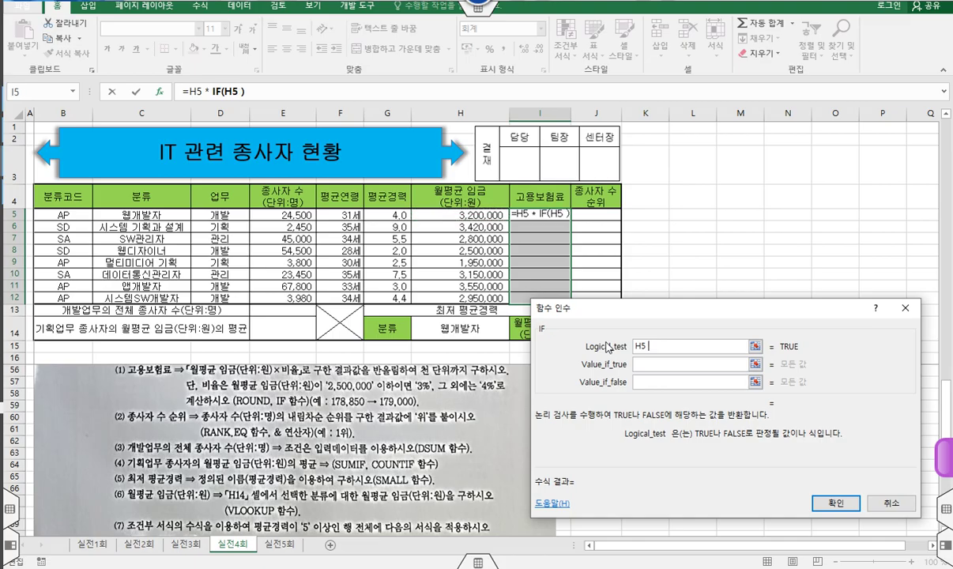
{"action": "type", "text": "= 2500000"}
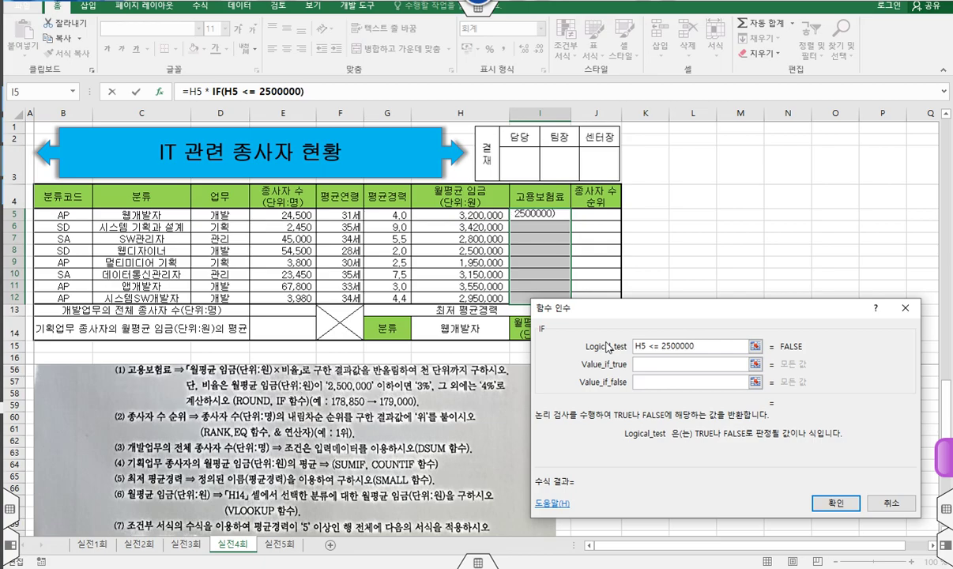
{"action": "key", "text": "Tab"}
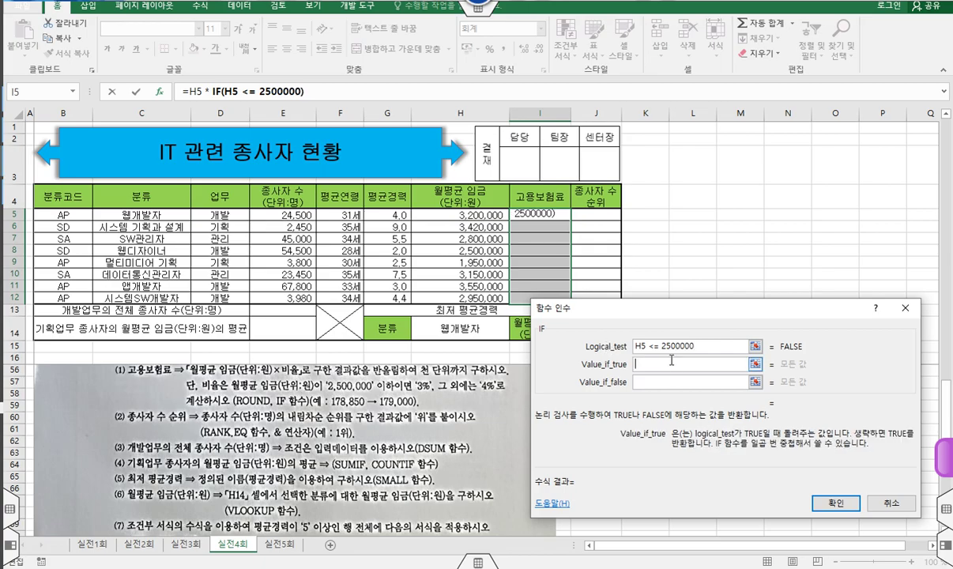
{"action": "type", "text": "3%"}
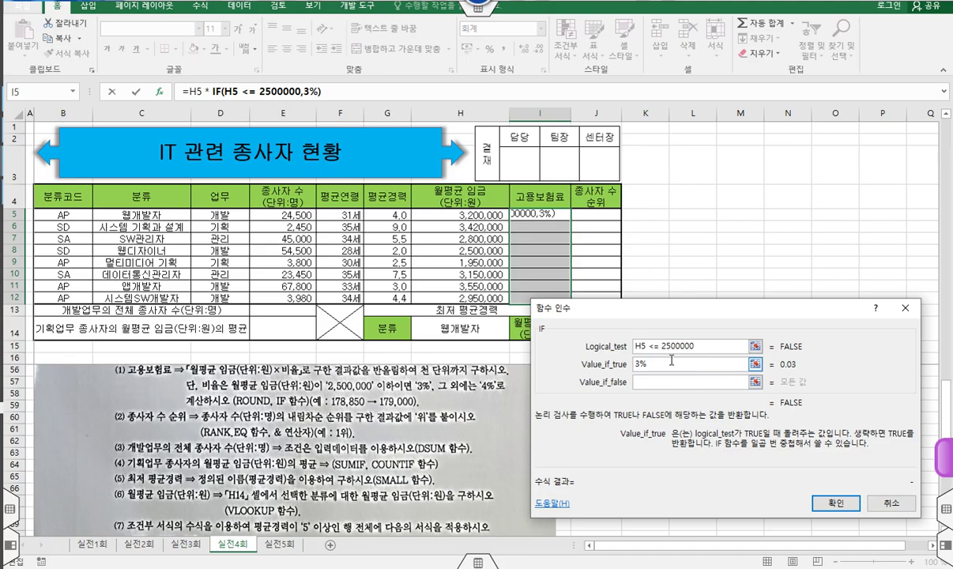
{"action": "key", "text": "Tab"}
{"action": "type", "text": "4%"}
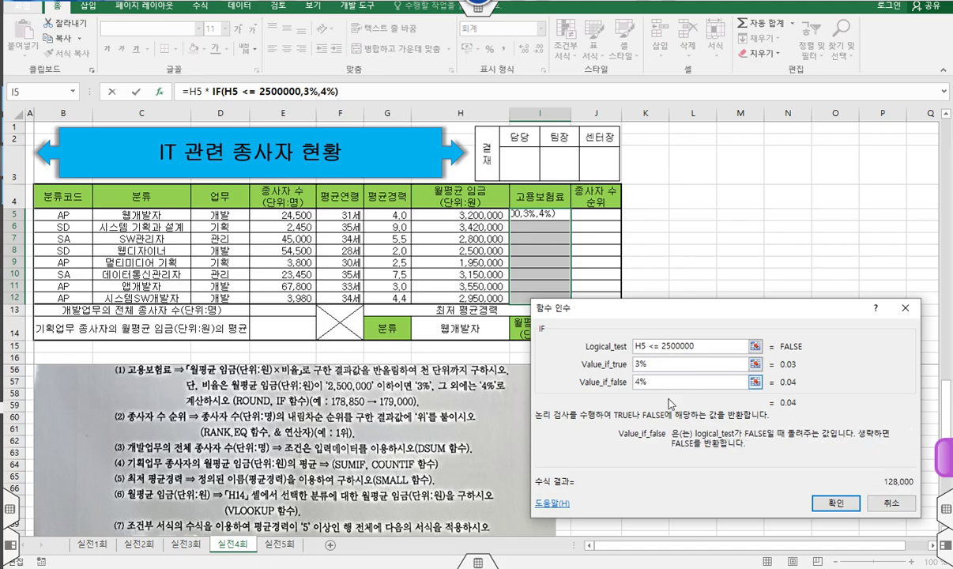
{"action": "left_click", "coordinate": [831, 504]}
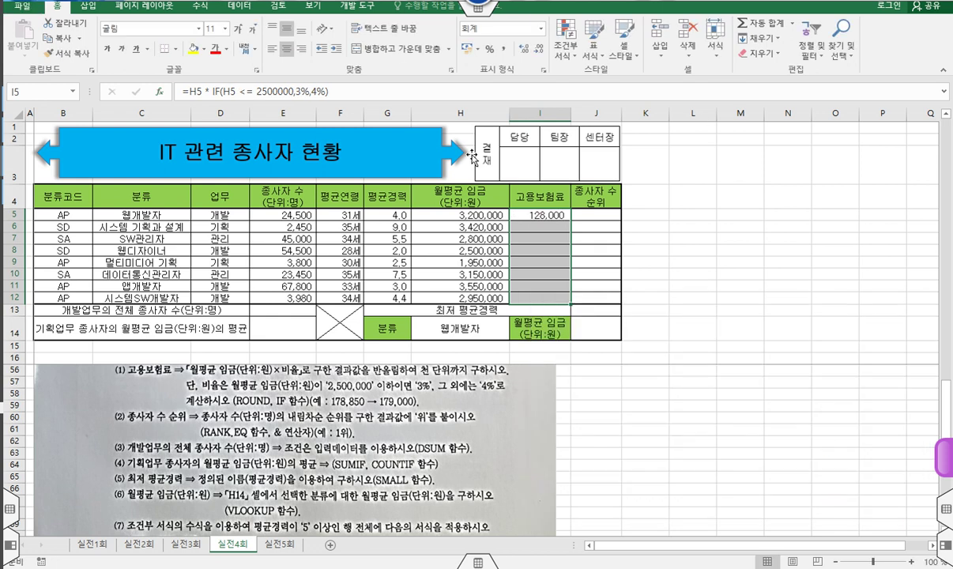
Wrap the I5 formula in ROUND with Num_digits set to -3, and confirm it
{"action": "left_click", "coordinate": [189, 92]}
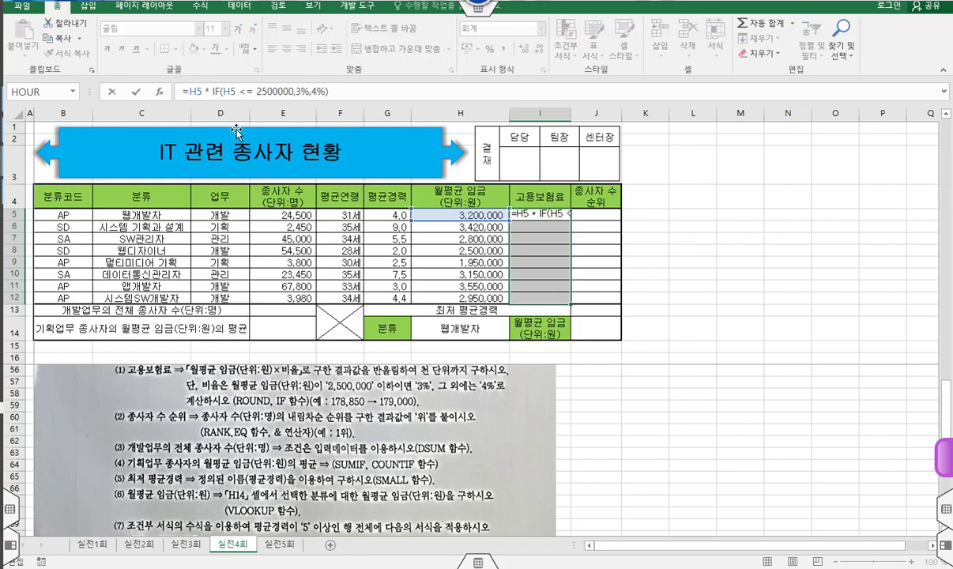
{"action": "type", "text": "rou"}
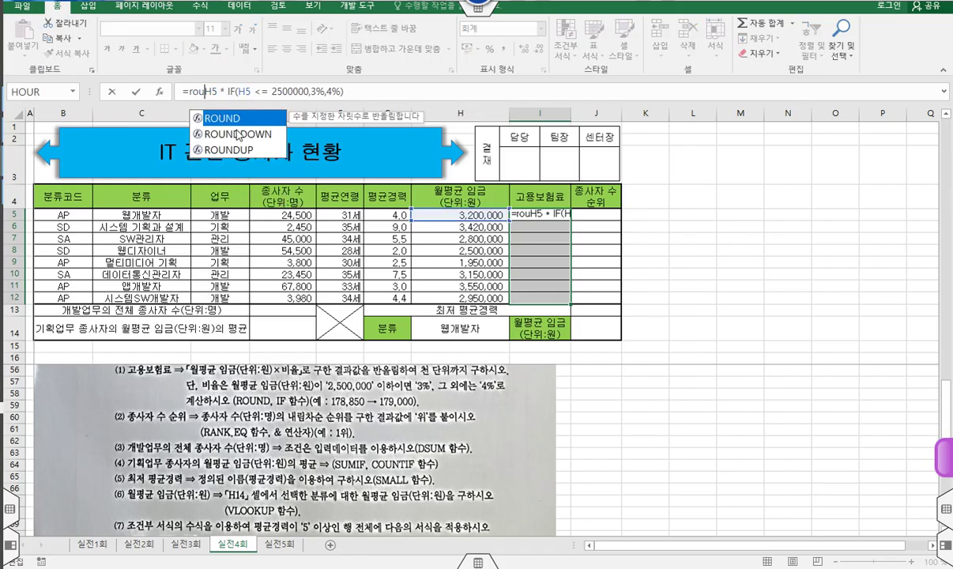
{"action": "key", "text": "Tab"}
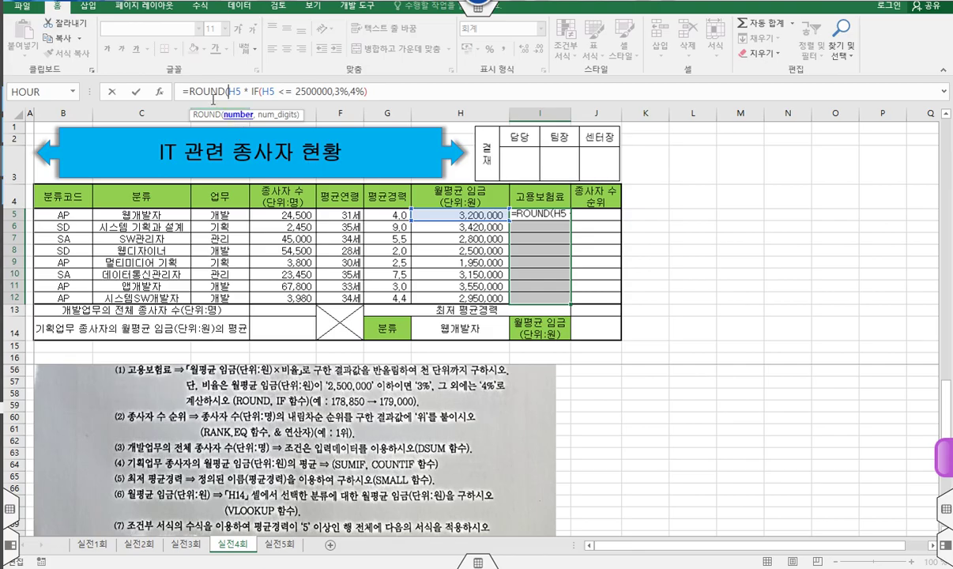
{"action": "left_click", "coordinate": [158, 91]}
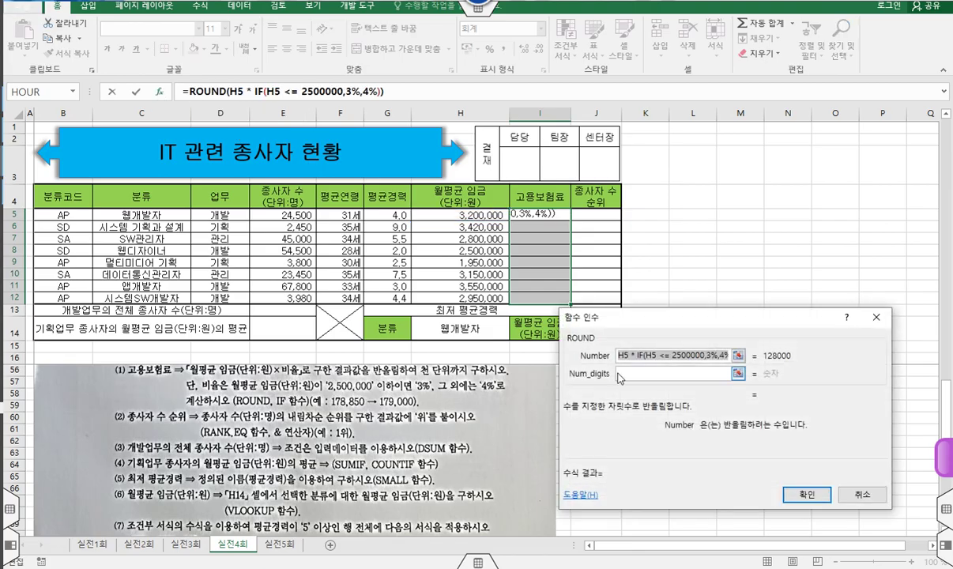
{"action": "left_click", "coordinate": [660, 374]}
{"action": "type", "text": "-3"}
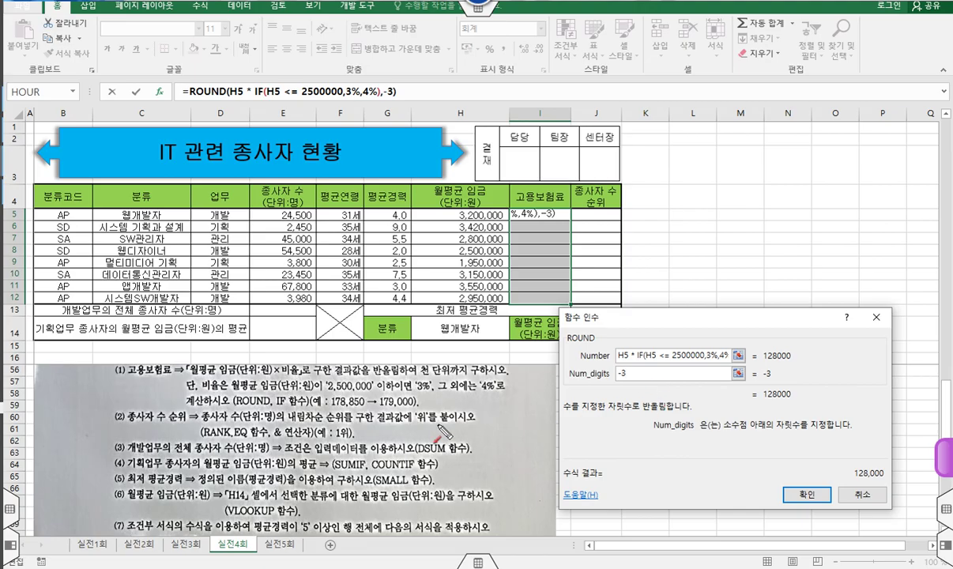
{"action": "mouse_move", "coordinate": [412, 417]}
{"action": "left_mouse_down"}
{"action": "mouse_move", "coordinate": [391, 403]}
{"action": "mouse_move", "coordinate": [392, 389]}
{"action": "mouse_move", "coordinate": [405, 406]}
{"action": "left_mouse_up"}
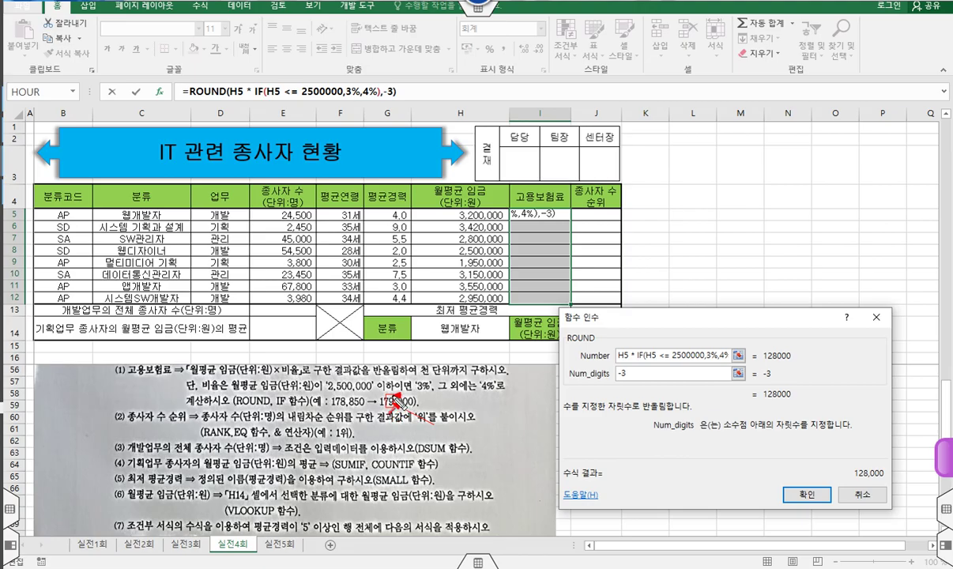
{"action": "key", "text": "Escape"}
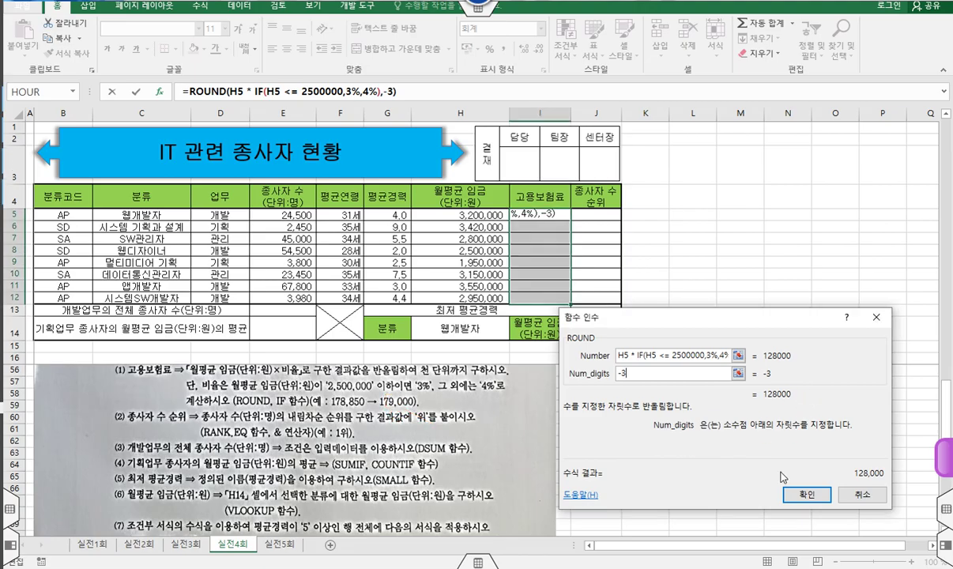
{"action": "key", "text": "Return"}
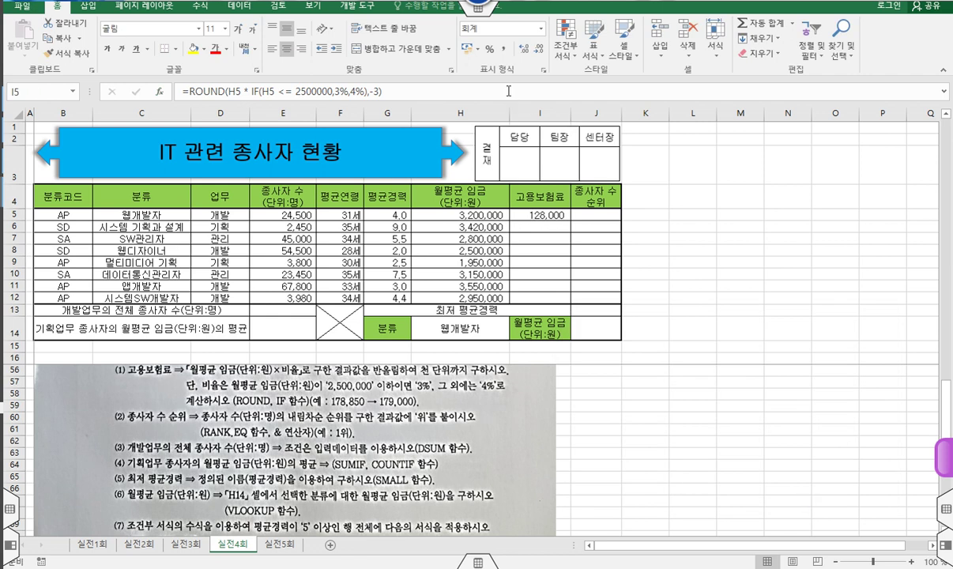
Fill all the 고용보험료 cells I5:I12 with the ROUND formula from I5
{"action": "key", "text": "shift+Down"}
{"action": "key", "text": "shift+Down"}
{"action": "key", "text": "shift+Down"}
{"action": "key", "text": "shift+Down"}
{"action": "key", "text": "shift+Down"}
{"action": "key", "text": "shift+Down"}
{"action": "key", "text": "shift+Down"}
{"action": "left_click", "coordinate": [472, 86]}
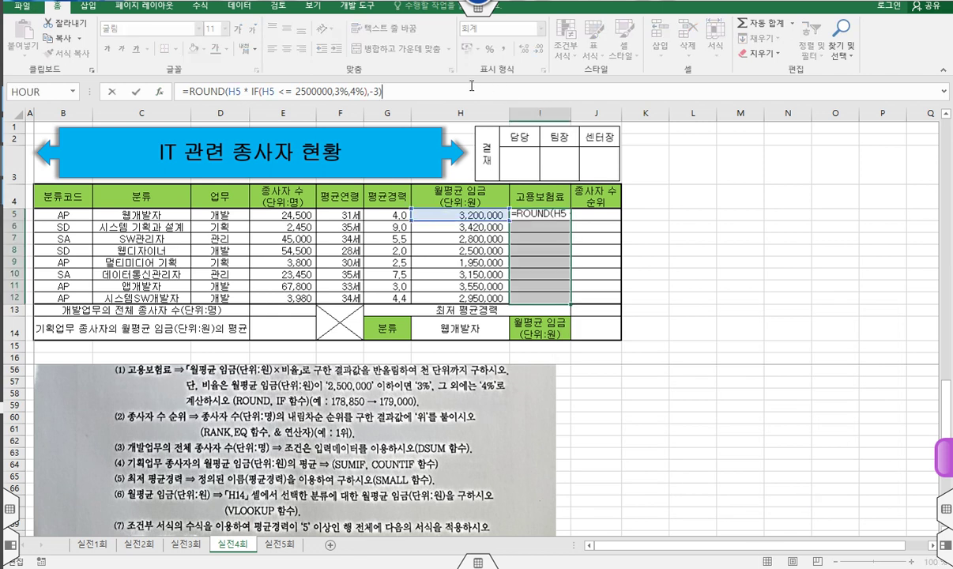
{"action": "key", "text": "ctrl+Return"}
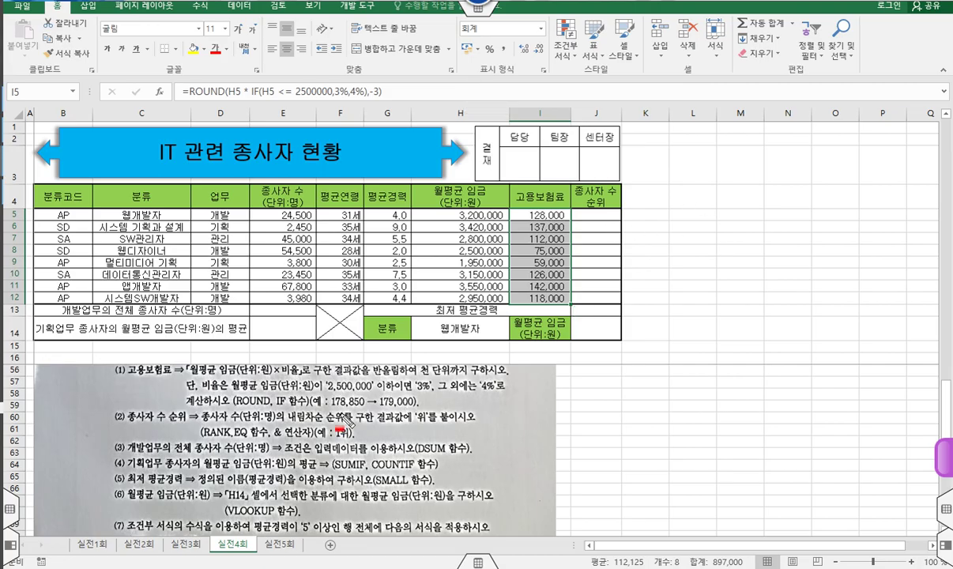
{"action": "left_click_drag", "start_coordinate": [210, 416], "coordinate": [272, 425]}
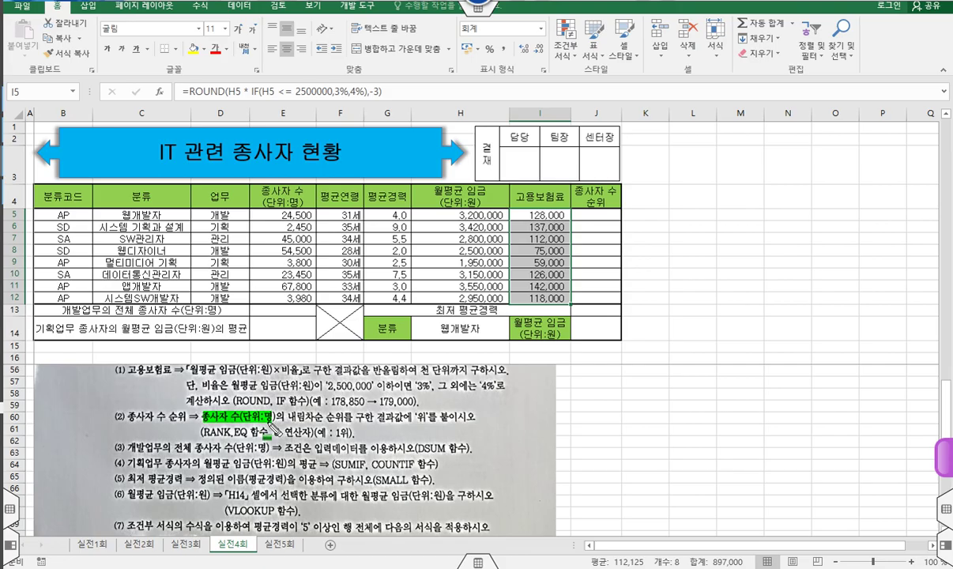
{"action": "mouse_move", "coordinate": [586, 214]}
{"action": "left_mouse_down"}
{"action": "mouse_move", "coordinate": [589, 253]}
{"action": "mouse_move", "coordinate": [615, 307]}
{"action": "left_mouse_up"}
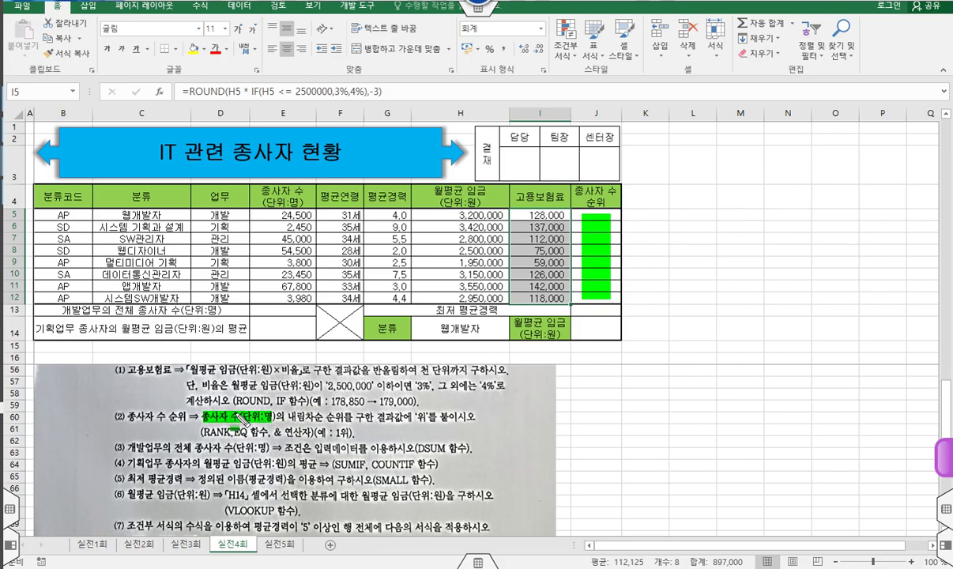
{"action": "mouse_move", "coordinate": [274, 212]}
{"action": "left_mouse_down"}
{"action": "mouse_move", "coordinate": [310, 259]}
{"action": "mouse_move", "coordinate": [314, 302]}
{"action": "left_mouse_up"}
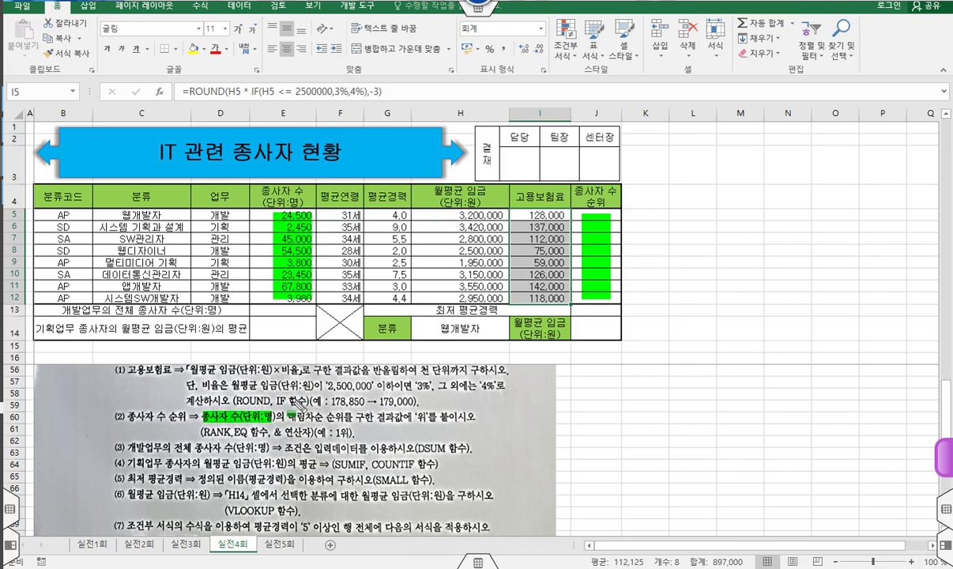
{"action": "left_click_drag", "start_coordinate": [286, 417], "coordinate": [336, 419]}
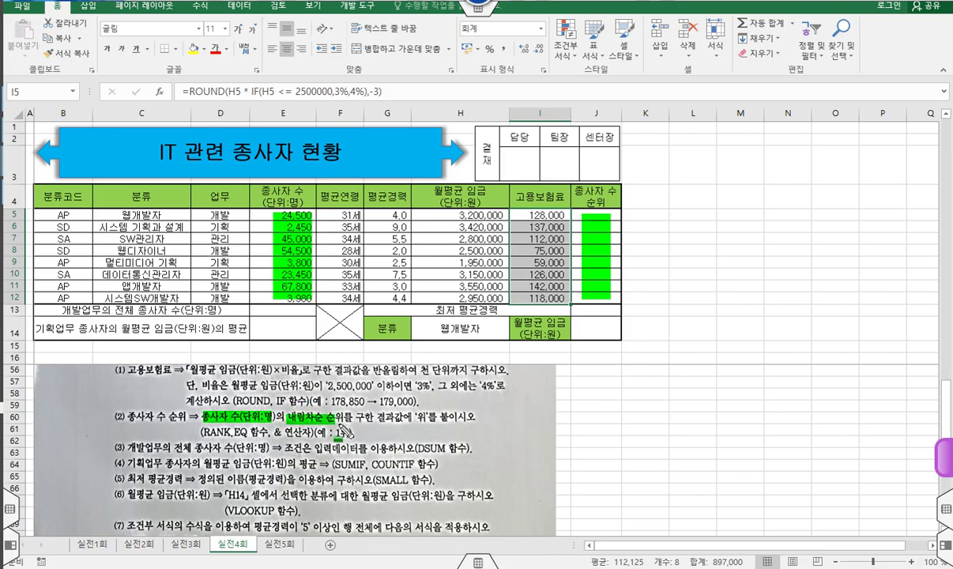
{"action": "left_click_drag", "start_coordinate": [416, 417], "coordinate": [426, 417]}
{"action": "mouse_move", "coordinate": [198, 433]}
{"action": "left_mouse_down"}
{"action": "mouse_move", "coordinate": [250, 433]}
{"action": "mouse_move", "coordinate": [263, 448]}
{"action": "mouse_move", "coordinate": [281, 434]}
{"action": "left_mouse_up"}
{"action": "left_click_drag", "start_coordinate": [341, 432], "coordinate": [350, 434]}
{"action": "key", "text": "Escape"}
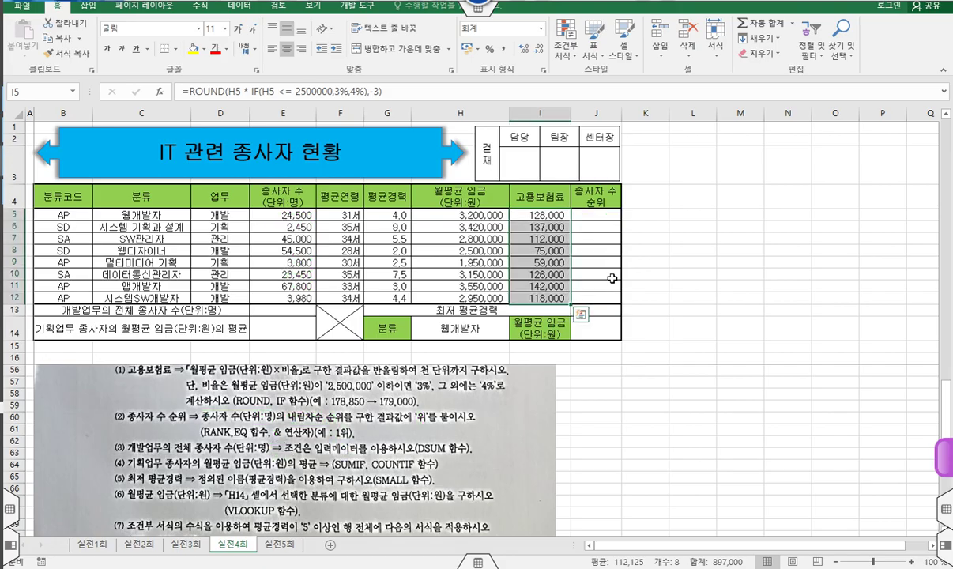
Select the 종사자 수 순위 cells J5:J12, begin a RANK.EQ formula and open the function's arguments
{"action": "left_click_drag", "start_coordinate": [601, 215], "coordinate": [600, 298]}
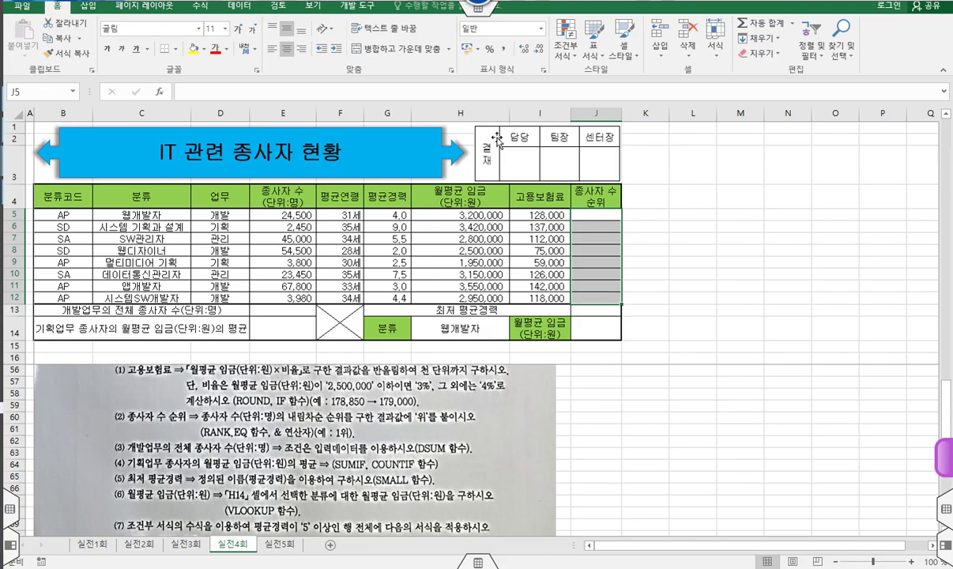
{"action": "left_click", "coordinate": [385, 93]}
{"action": "type", "text": "=r"}
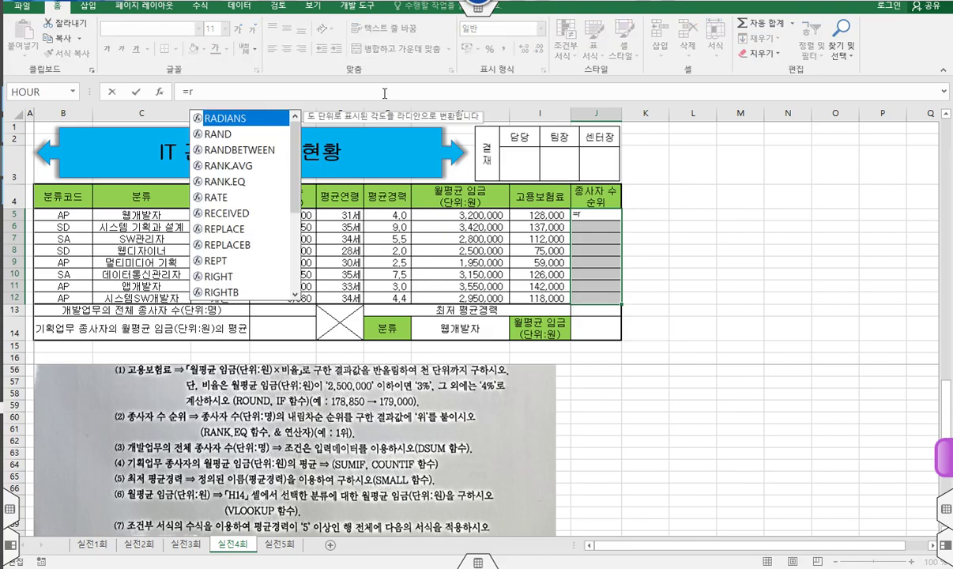
{"action": "left_click", "coordinate": [239, 181]}
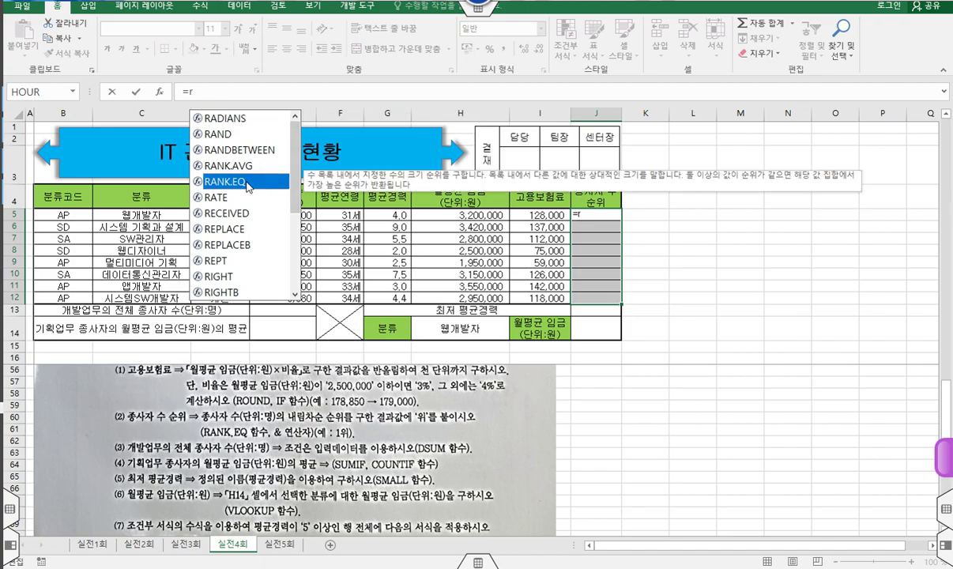
{"action": "double_click", "coordinate": [237, 182]}
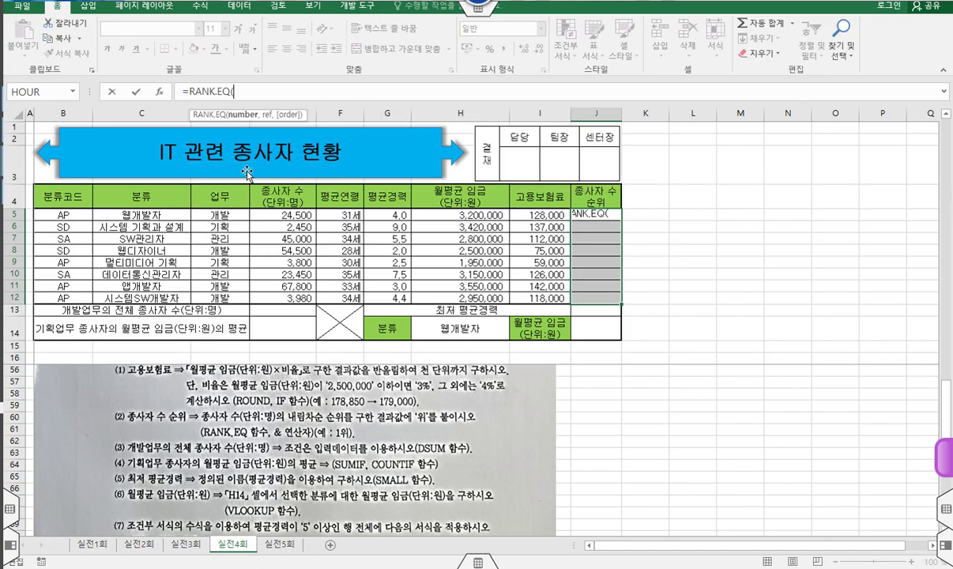
{"action": "left_click", "coordinate": [161, 92]}
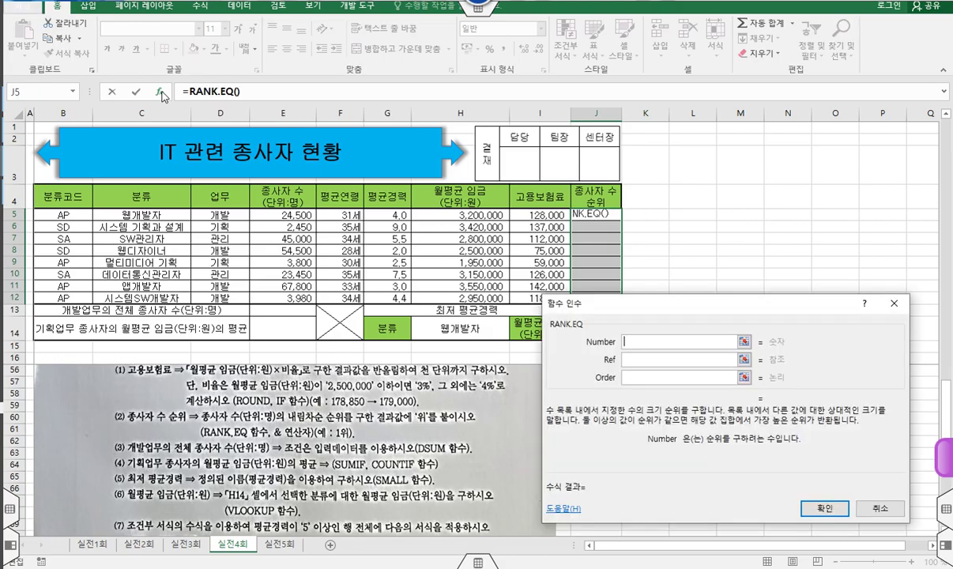
Complete the RANK.EQ arguments for J5 with Number E5, absolute Ref $E$5:$E$12 and Order 0, and accept the formula
{"action": "left_click", "coordinate": [309, 215]}
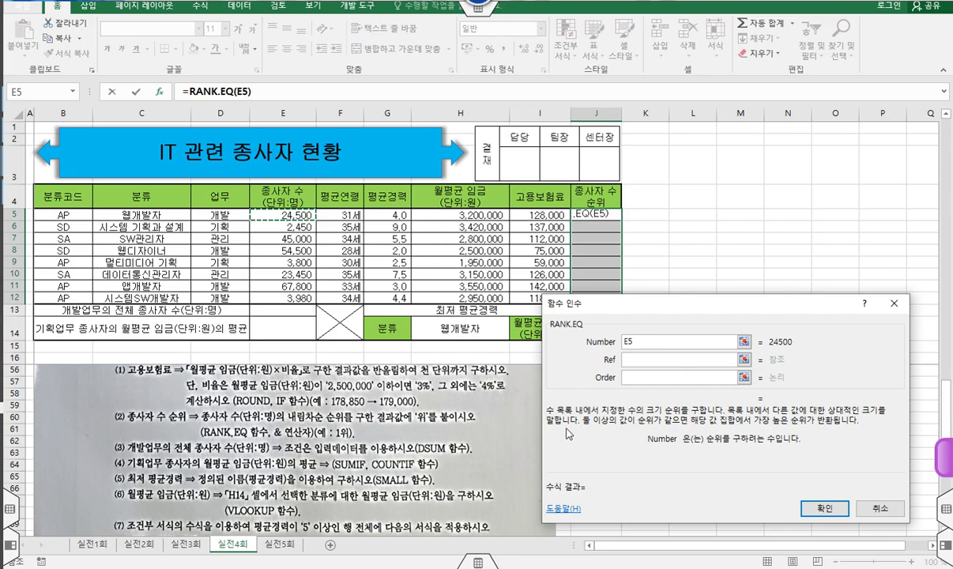
{"action": "key", "text": "Tab"}
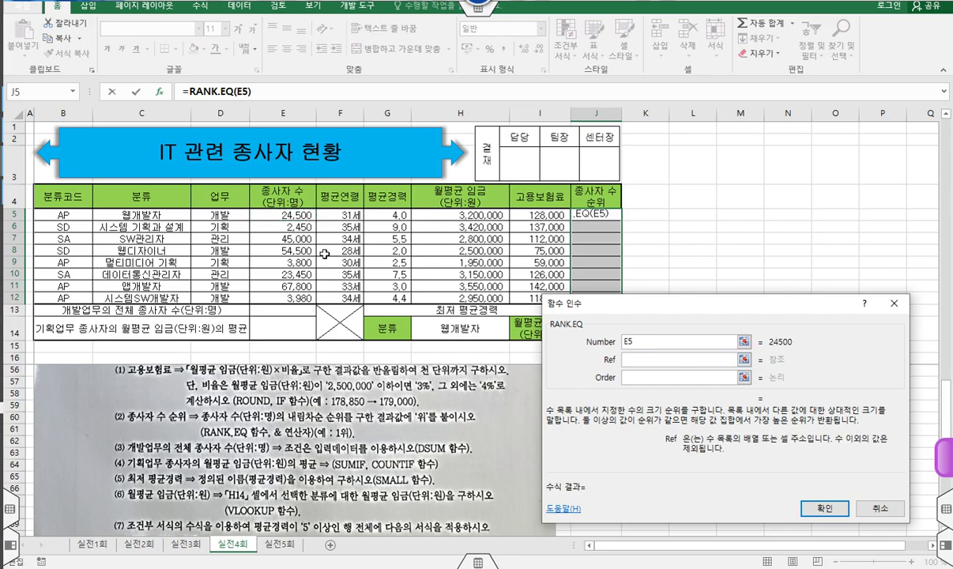
{"action": "left_click_drag", "start_coordinate": [290, 211], "coordinate": [307, 297]}
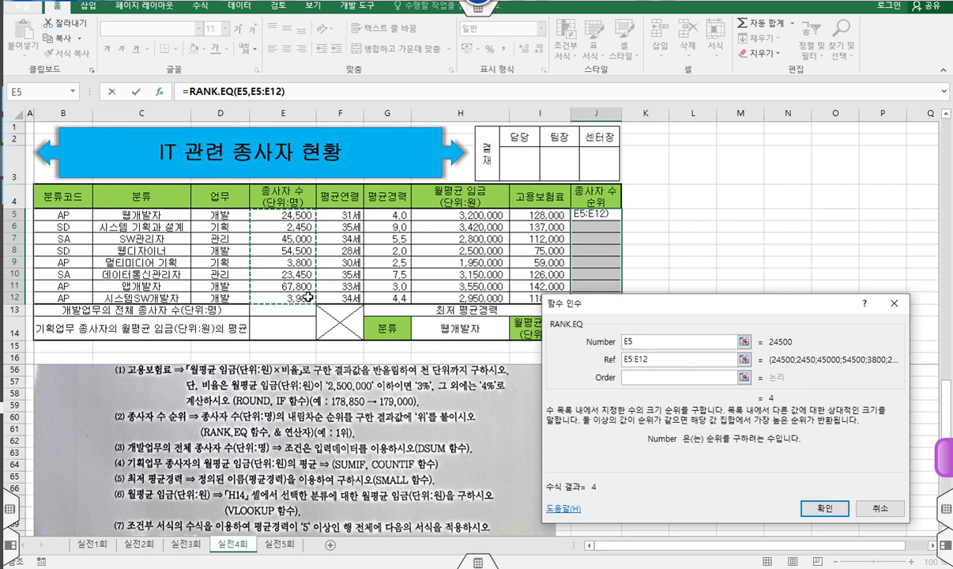
{"action": "key", "text": "F4"}
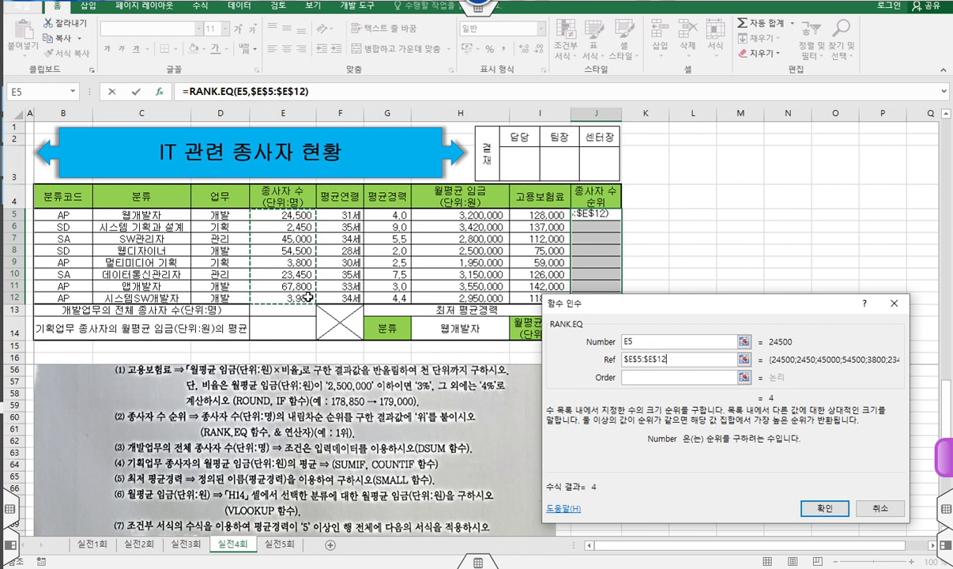
{"action": "left_click", "coordinate": [659, 378]}
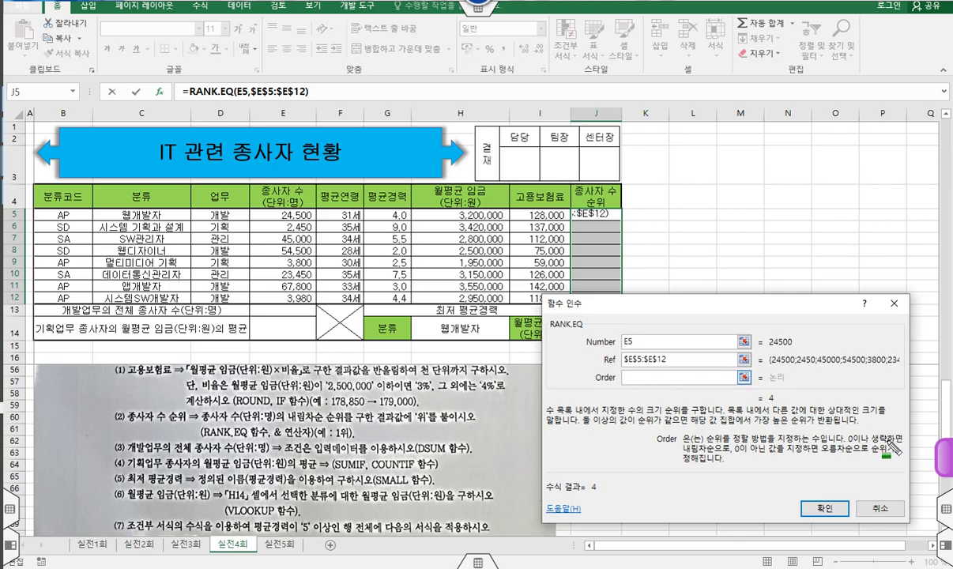
{"action": "left_click_drag", "start_coordinate": [853, 441], "coordinate": [919, 441]}
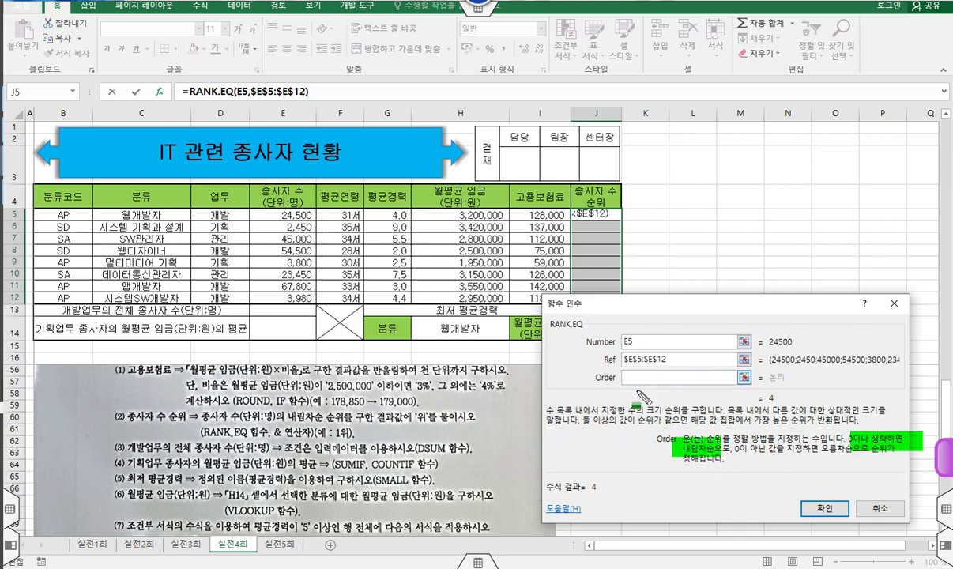
{"action": "key", "text": "Escape"}
{"action": "type", "text": "0"}
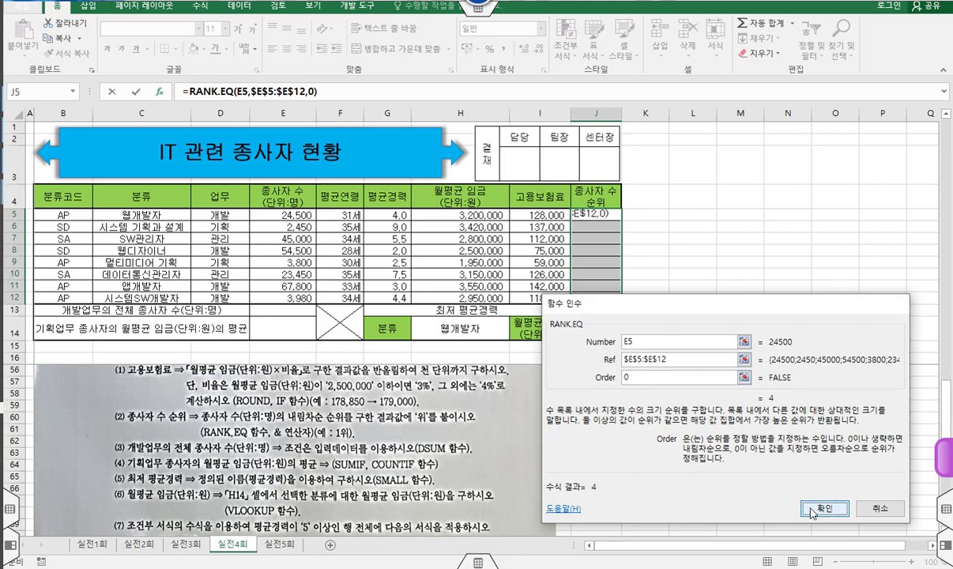
{"action": "left_click", "coordinate": [813, 510]}
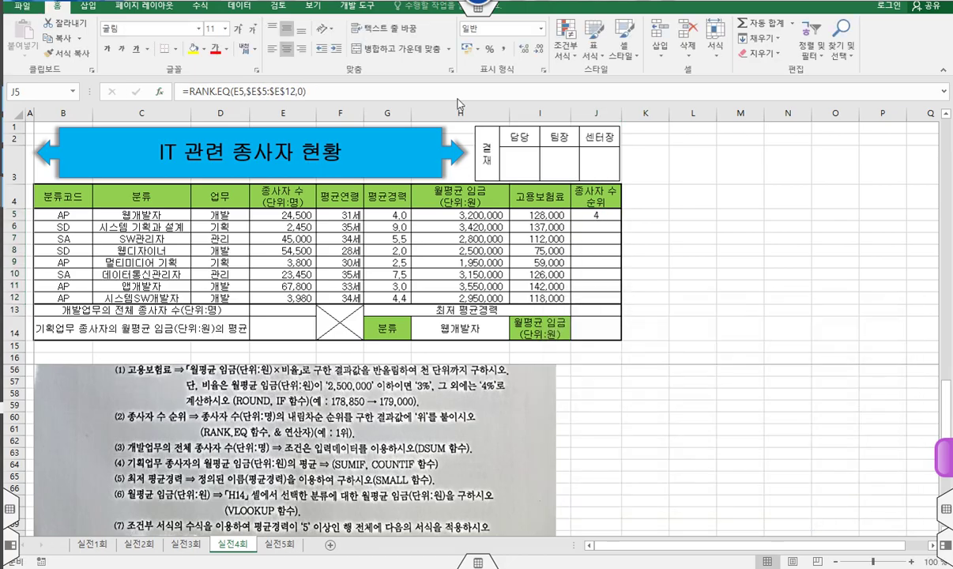
Append & "위" to the RANK.EQ formula and fill it into the whole selected range J5:J12
{"action": "left_click", "coordinate": [331, 91]}
{"action": "type", "text": "& \"우"}
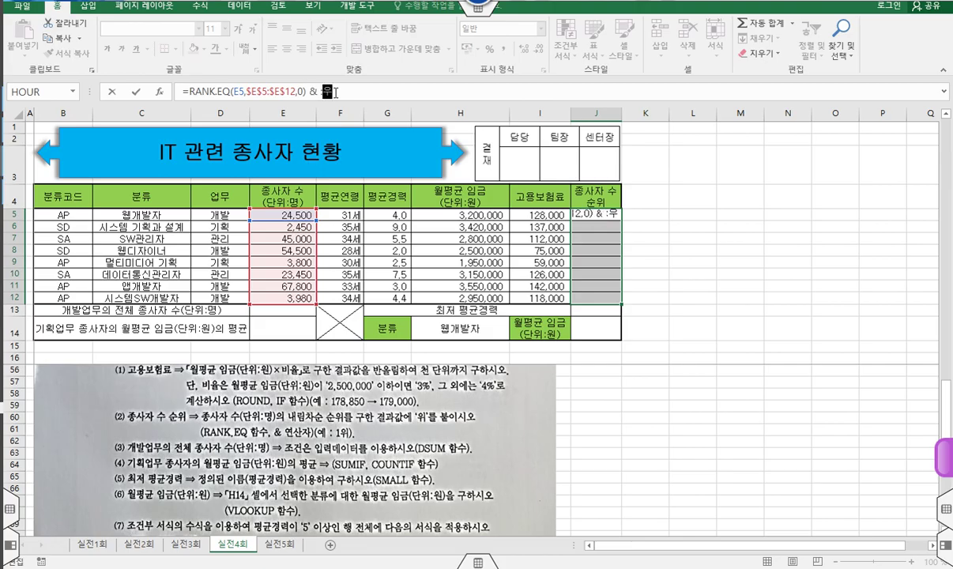
{"action": "key", "text": "BackSpace"}
{"action": "key", "text": "BackSpace"}
{"action": "type", "text": "\"위\""}
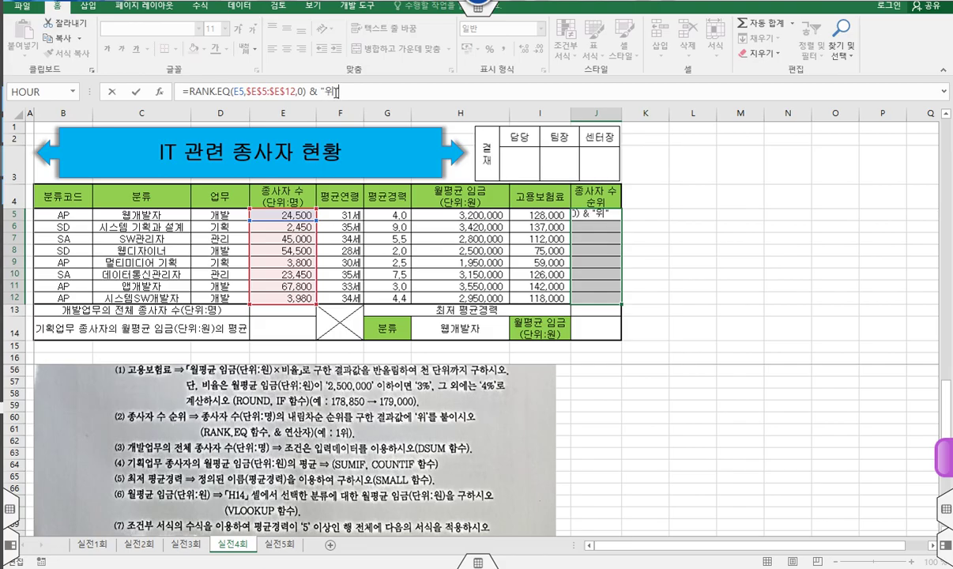
{"action": "key", "text": "ctrl+Return"}
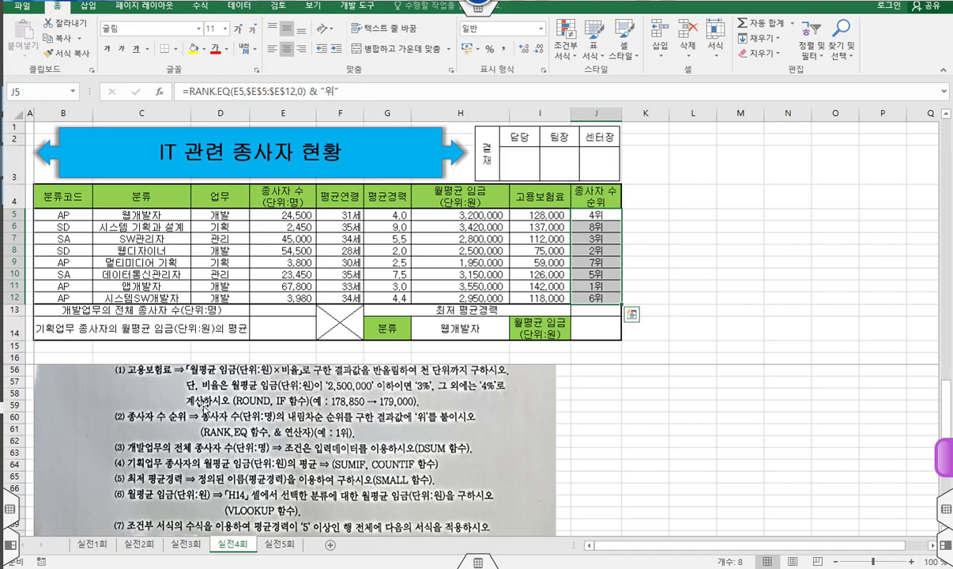
{"action": "scroll", "coordinate": [213, 395], "scroll_direction": "down", "scroll_amount": 1}
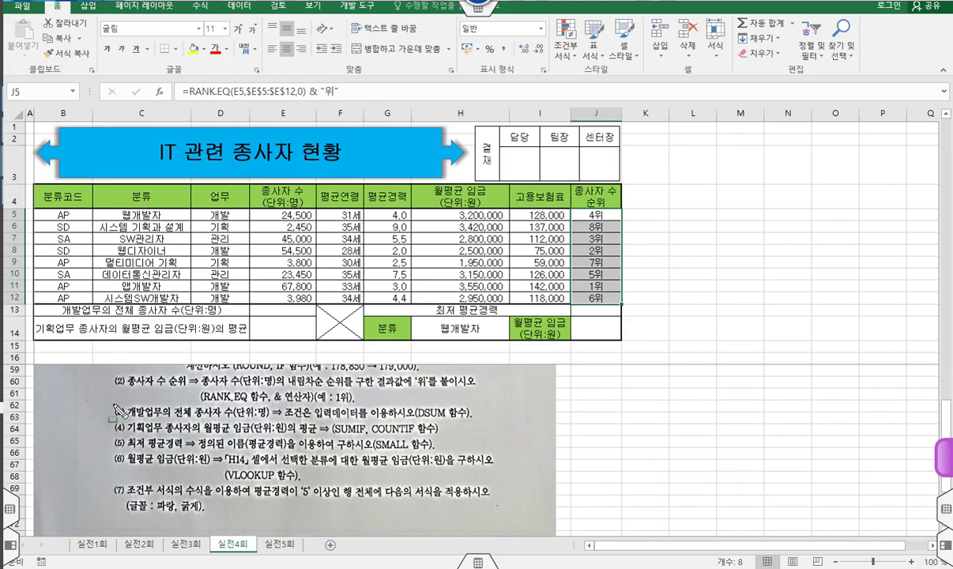
{"action": "mouse_move", "coordinate": [113, 404]}
{"action": "left_mouse_down"}
{"action": "mouse_move", "coordinate": [193, 420]}
{"action": "mouse_move", "coordinate": [473, 422]}
{"action": "left_mouse_up"}
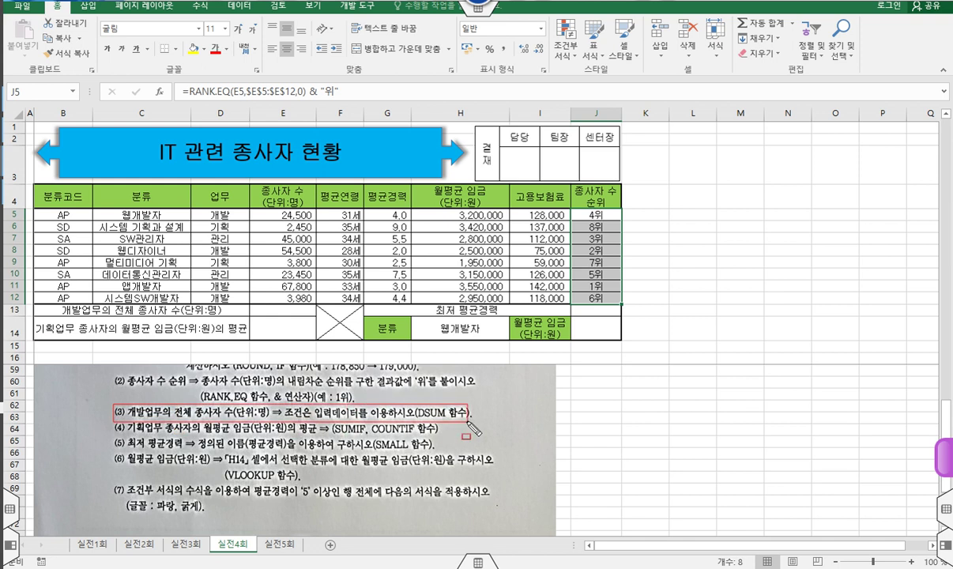
{"action": "key", "text": "g"}
{"action": "left_click_drag", "start_coordinate": [252, 308], "coordinate": [302, 315]}
{"action": "key", "text": "Escape"}
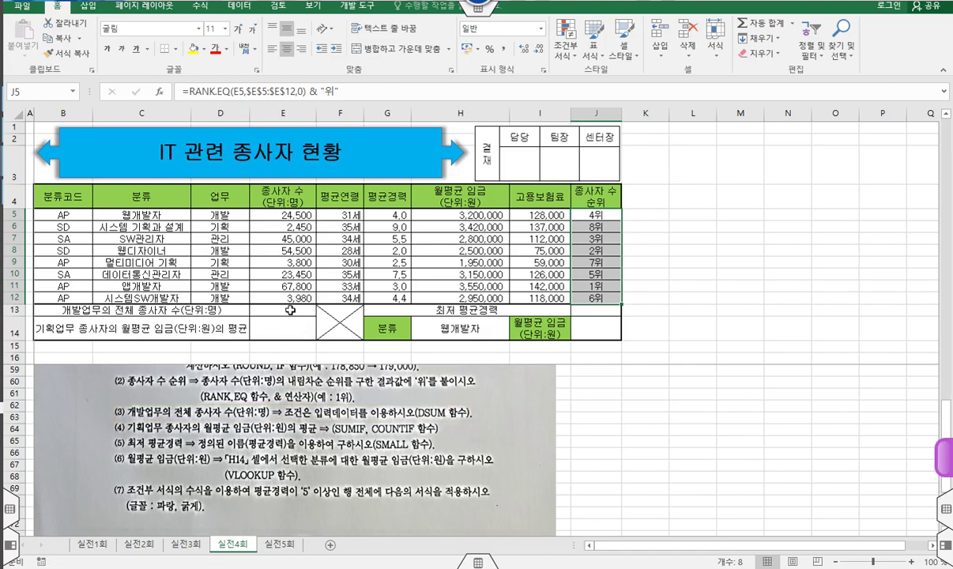
Start a DSUM formula in cell E13 and open its function arguments
{"action": "left_click", "coordinate": [290, 311]}
{"action": "left_click", "coordinate": [276, 92]}
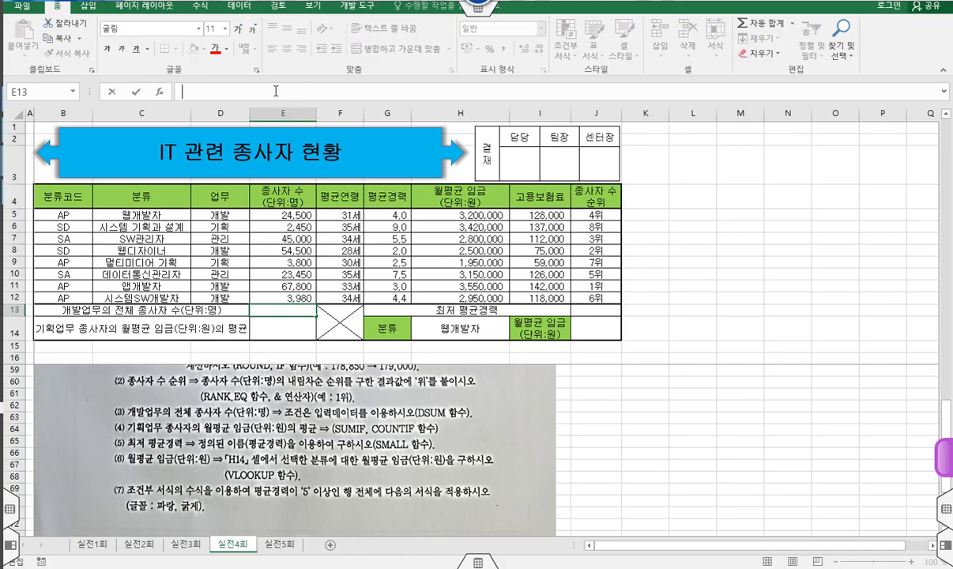
{"action": "type", "text": "=d"}
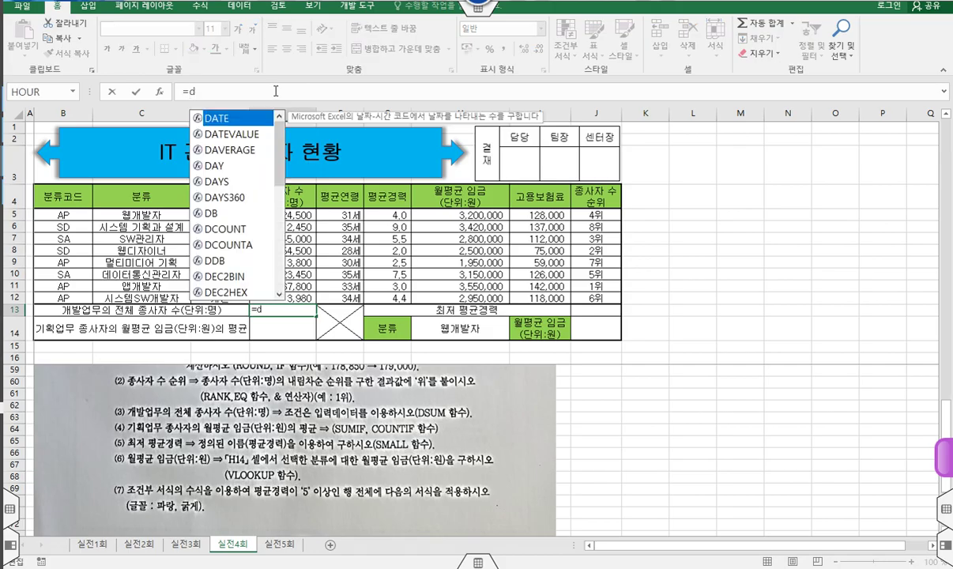
{"action": "type", "text": "s"}
{"action": "double_click", "coordinate": [216, 150]}
{"action": "left_click", "coordinate": [160, 92]}
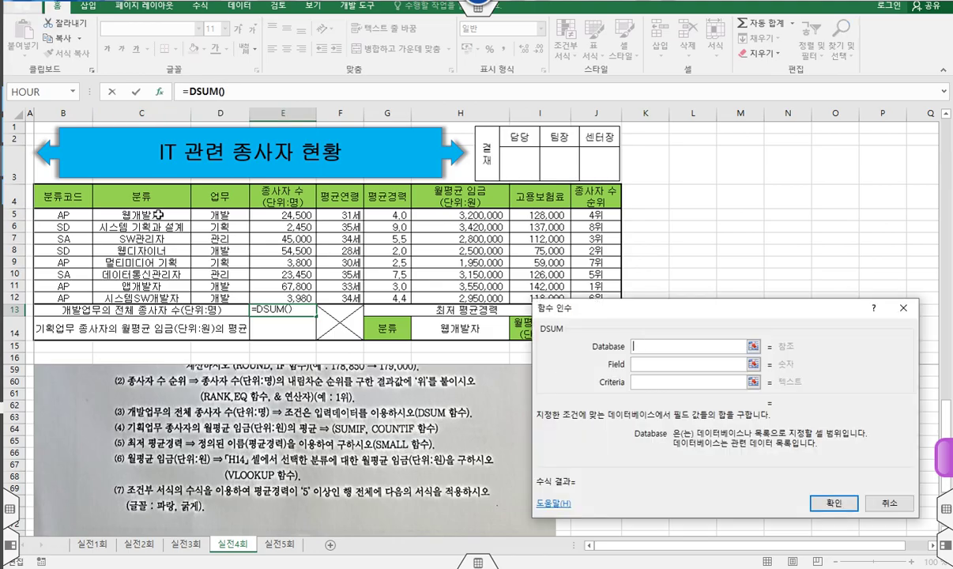
Complete DSUM with Database B4:J12, Field H4 and Criteria D4:D5, and format E13 with a thousands separator
{"action": "left_click_drag", "start_coordinate": [59, 190], "coordinate": [572, 299]}
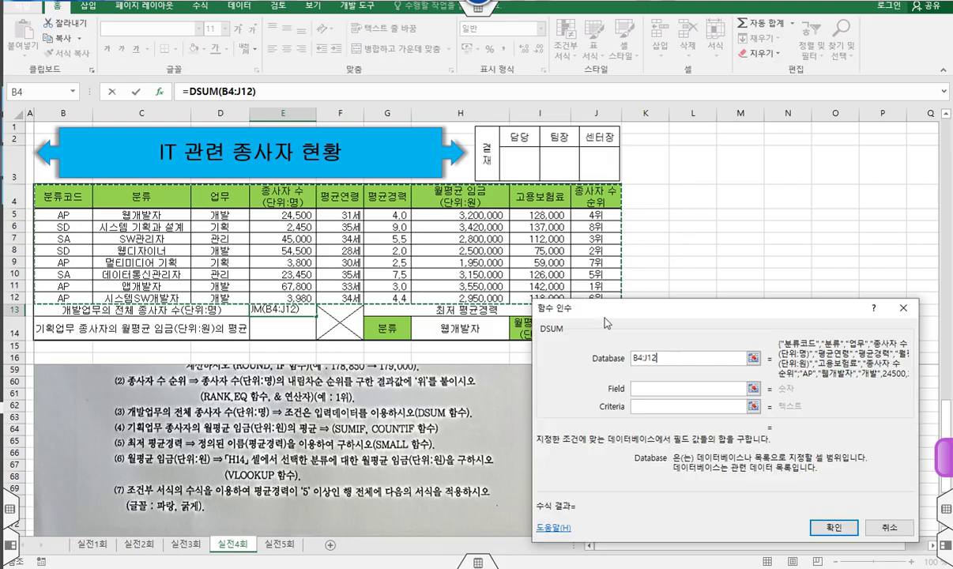
{"action": "left_click", "coordinate": [644, 388]}
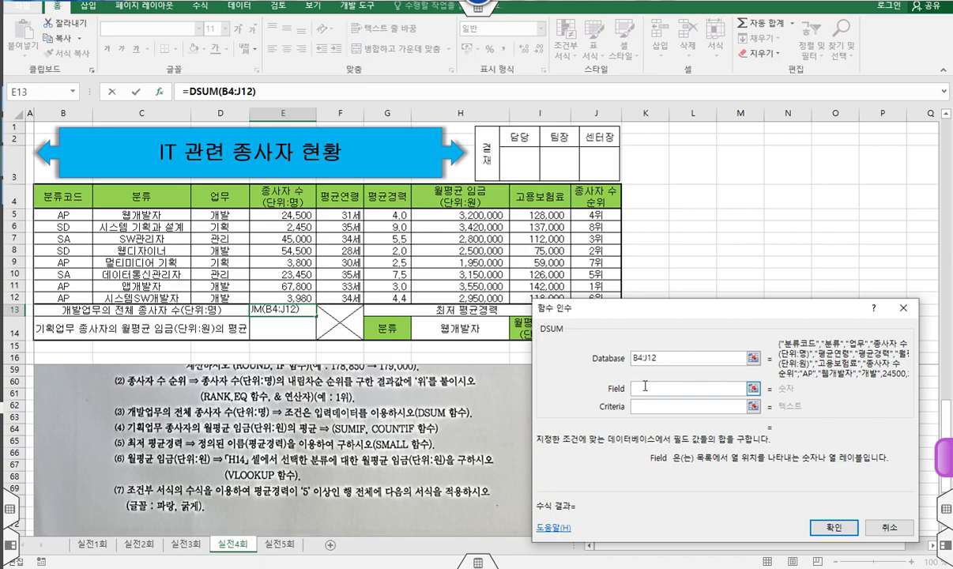
{"action": "left_click", "coordinate": [484, 200]}
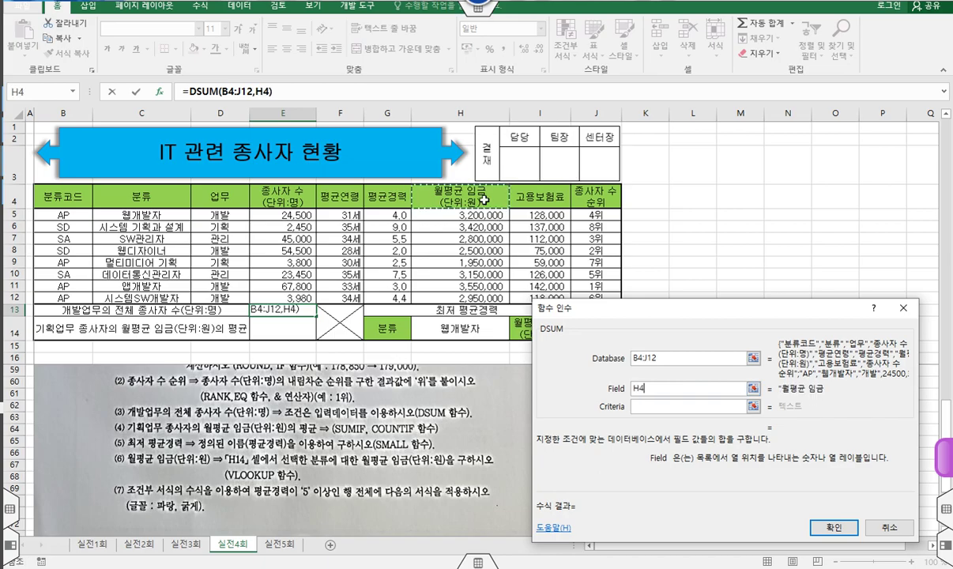
{"action": "left_click", "coordinate": [637, 407]}
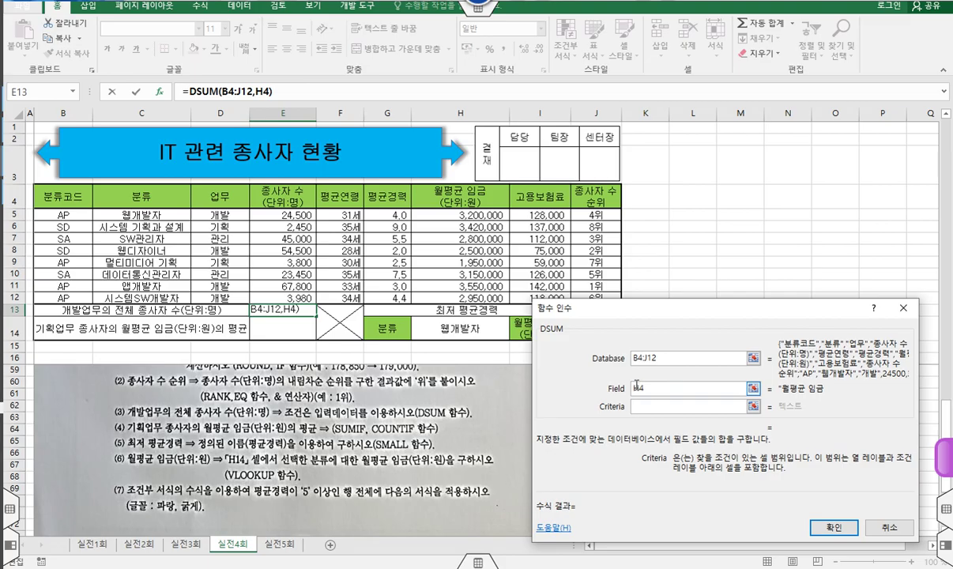
{"action": "key", "text": "Tab"}
{"action": "left_click_drag", "start_coordinate": [224, 196], "coordinate": [229, 212]}
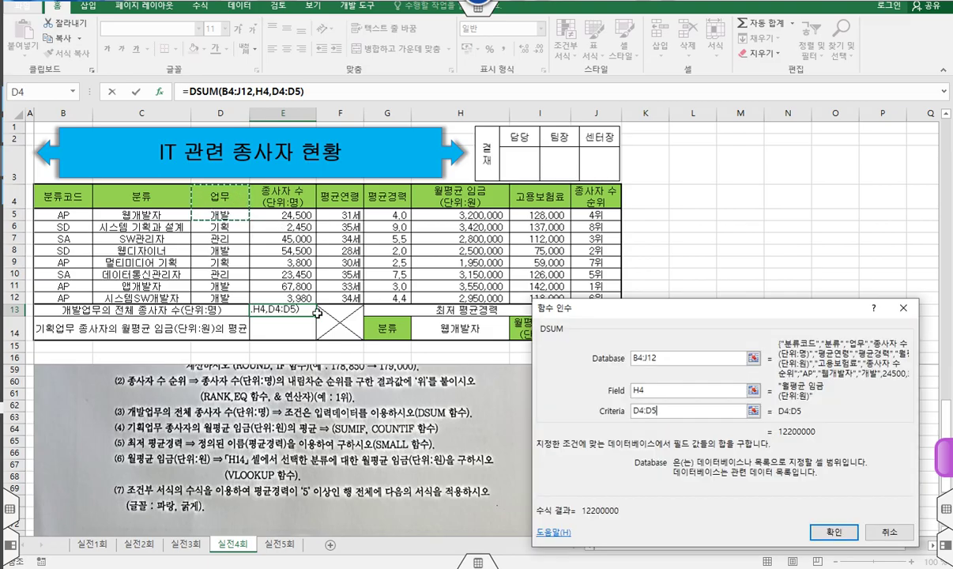
{"action": "left_click", "coordinate": [834, 532]}
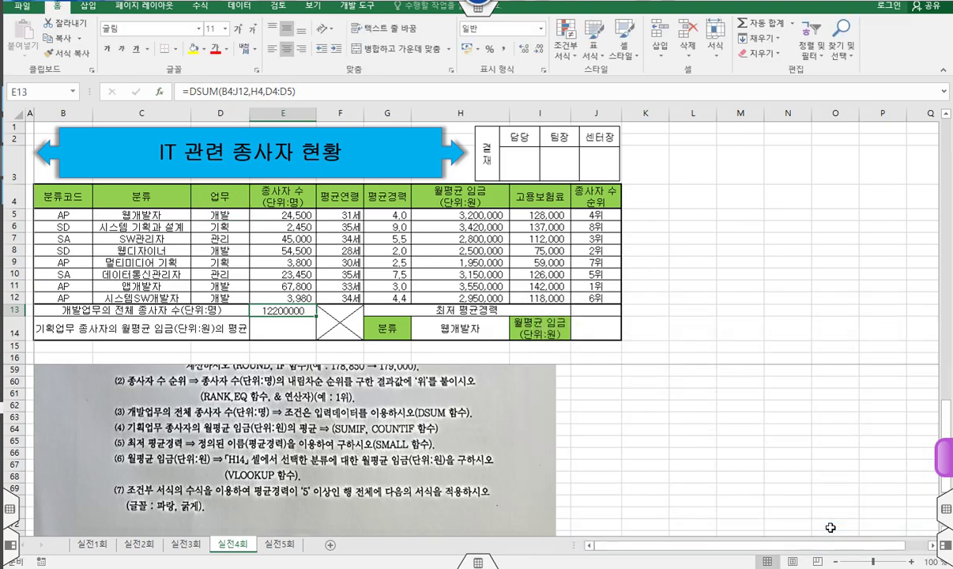
{"action": "left_click", "coordinate": [504, 49]}
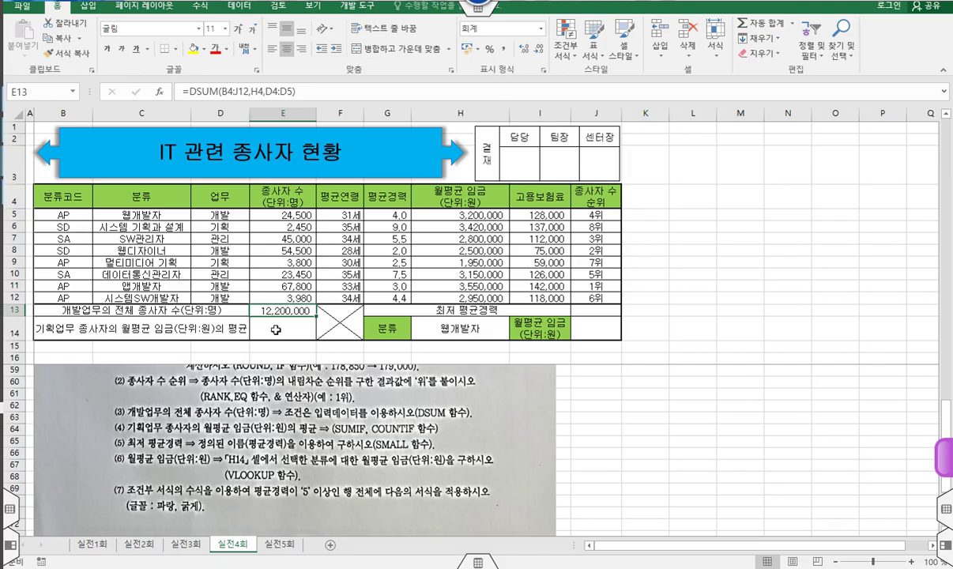
{"action": "left_click", "coordinate": [275, 325]}
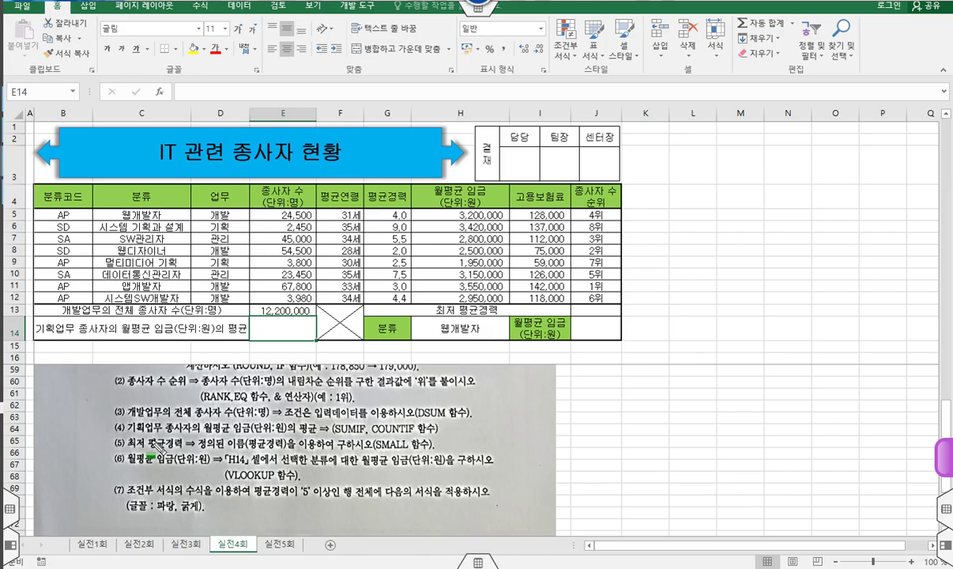
{"action": "mouse_move", "coordinate": [125, 437]}
{"action": "left_mouse_down"}
{"action": "mouse_move", "coordinate": [157, 438]}
{"action": "mouse_move", "coordinate": [136, 427]}
{"action": "mouse_move", "coordinate": [322, 428]}
{"action": "left_mouse_up"}
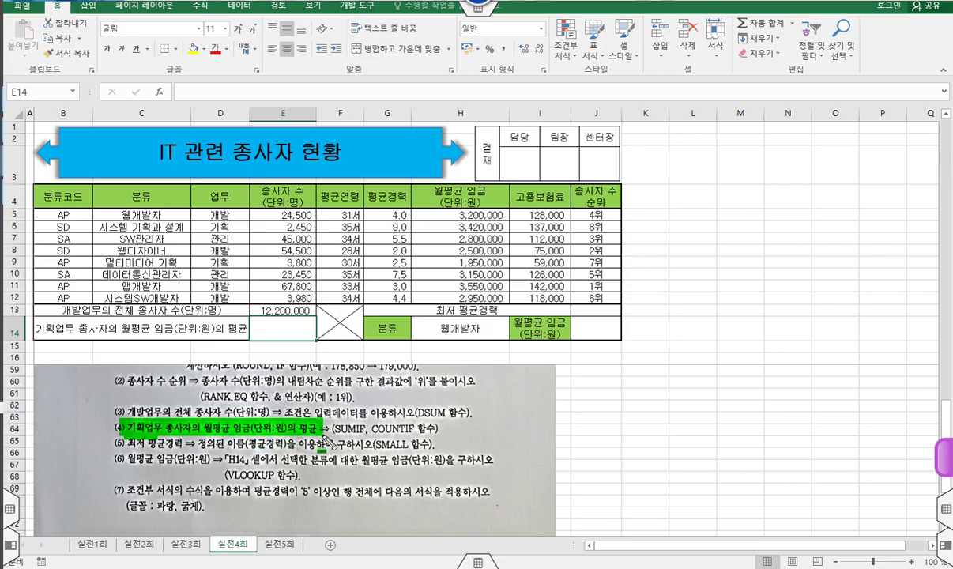
{"action": "key", "text": "e"}
{"action": "mouse_move", "coordinate": [333, 418]}
{"action": "left_mouse_down"}
{"action": "mouse_move", "coordinate": [365, 436]}
{"action": "mouse_move", "coordinate": [418, 437]}
{"action": "left_mouse_up"}
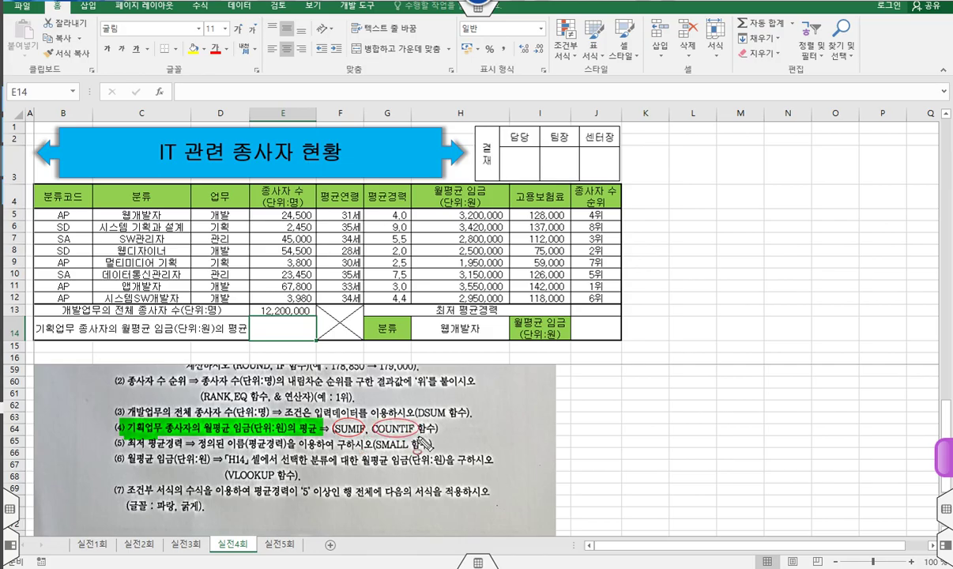
{"action": "key", "text": "Escape"}
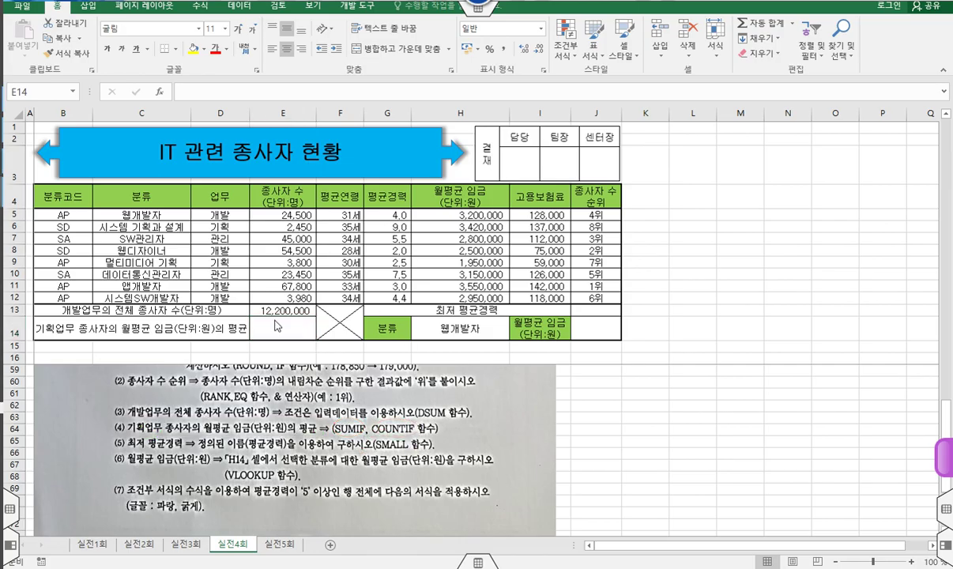
Start a SUMIF formula in cell E14 and open its function arguments
{"action": "left_click", "coordinate": [286, 326]}
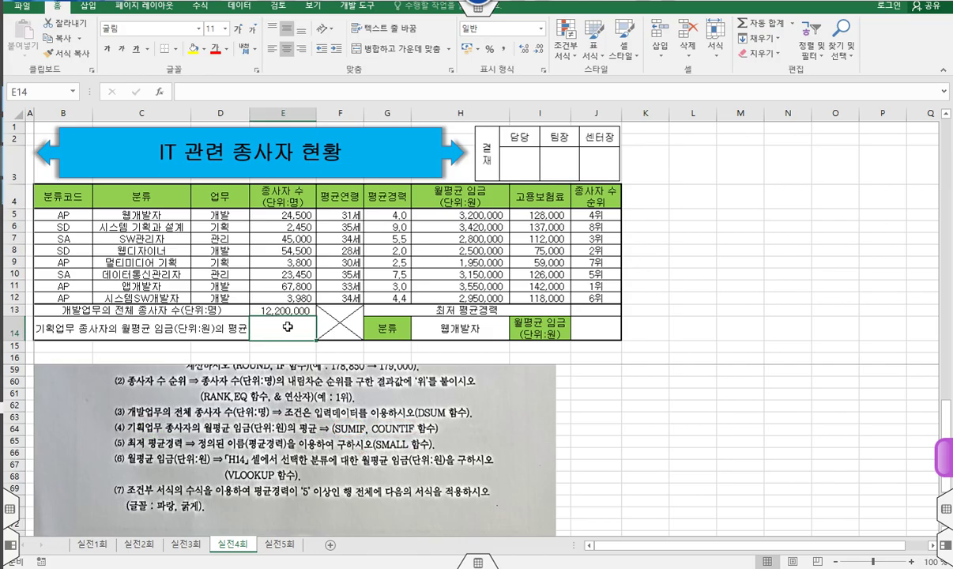
{"action": "left_click", "coordinate": [260, 91]}
{"action": "type", "text": "="}
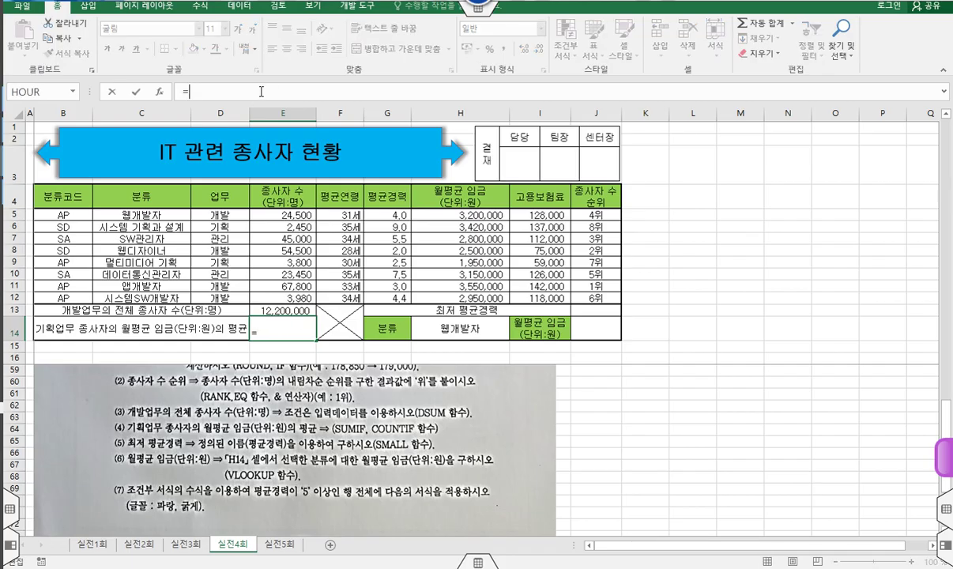
{"action": "type", "text": "sum"}
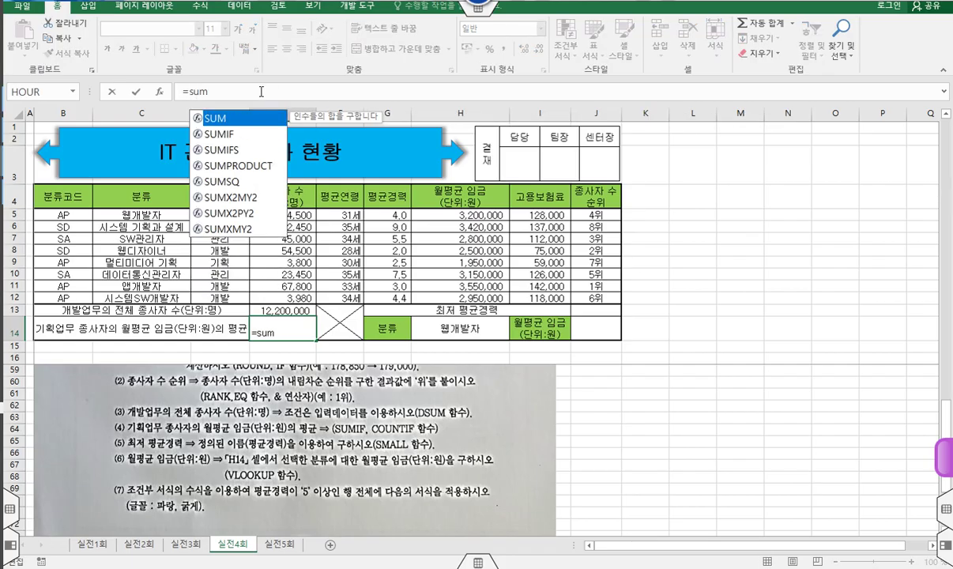
{"action": "key", "text": "Down"}
{"action": "key", "text": "Tab"}
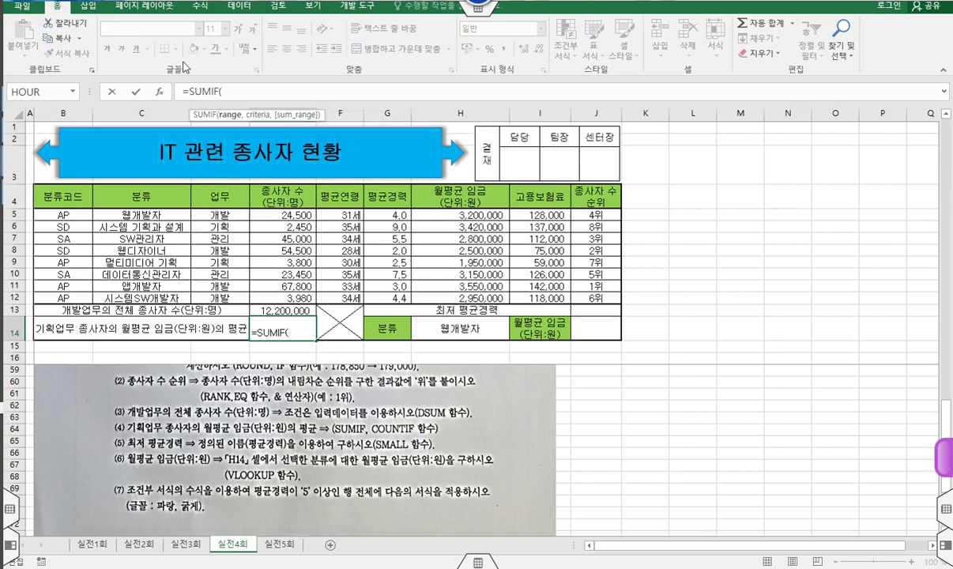
{"action": "left_click", "coordinate": [158, 91]}
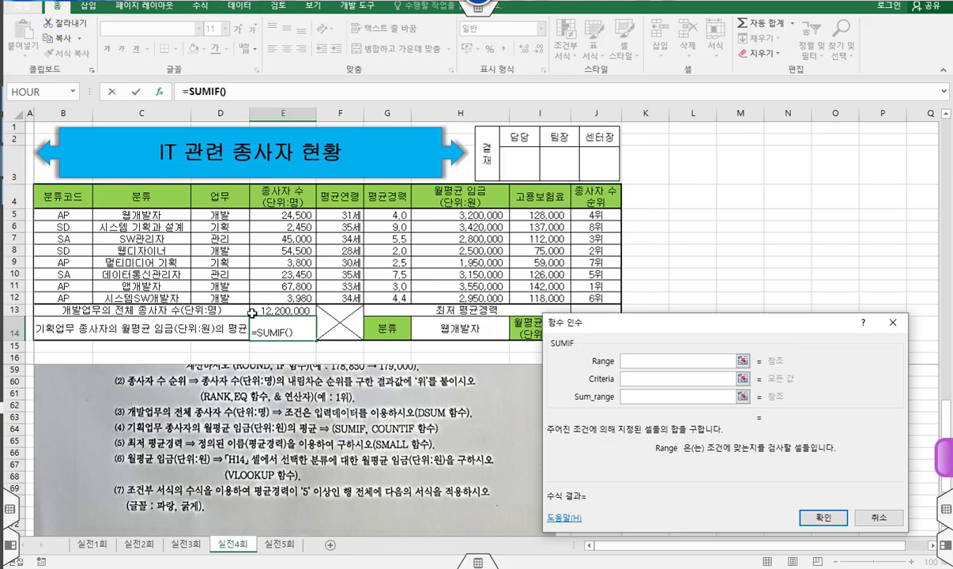
Complete the SUMIF in E14 with Range D5:D12, Criteria "기획" and Sum_range H5:H12
{"action": "left_click_drag", "start_coordinate": [228, 215], "coordinate": [236, 297]}
{"action": "left_click", "coordinate": [651, 379]}
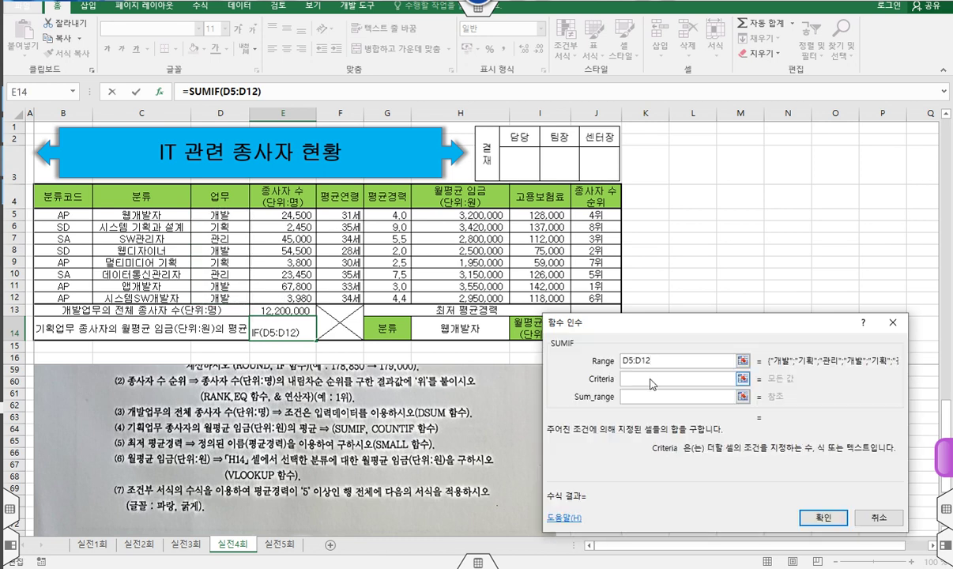
{"action": "type", "text": "기획"}
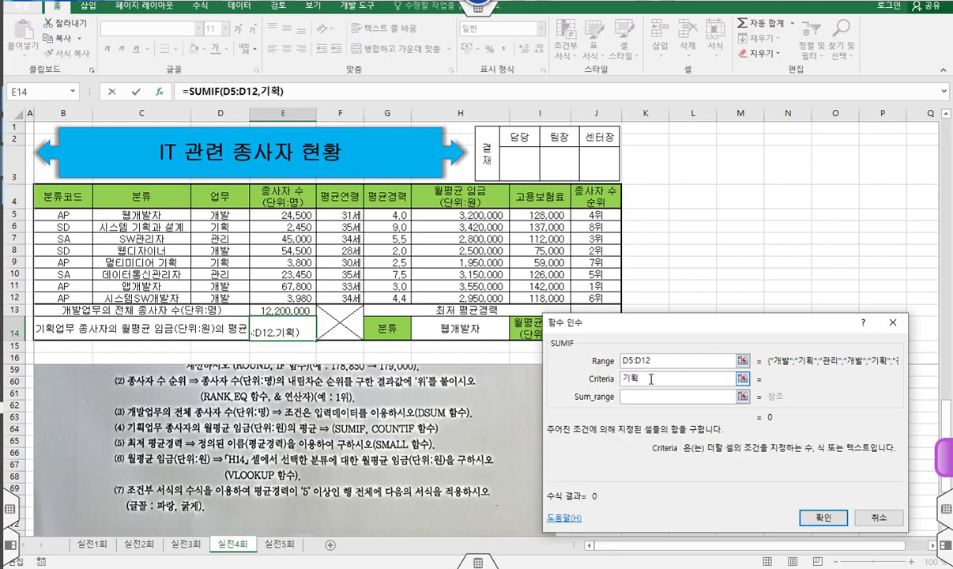
{"action": "key", "text": "Tab"}
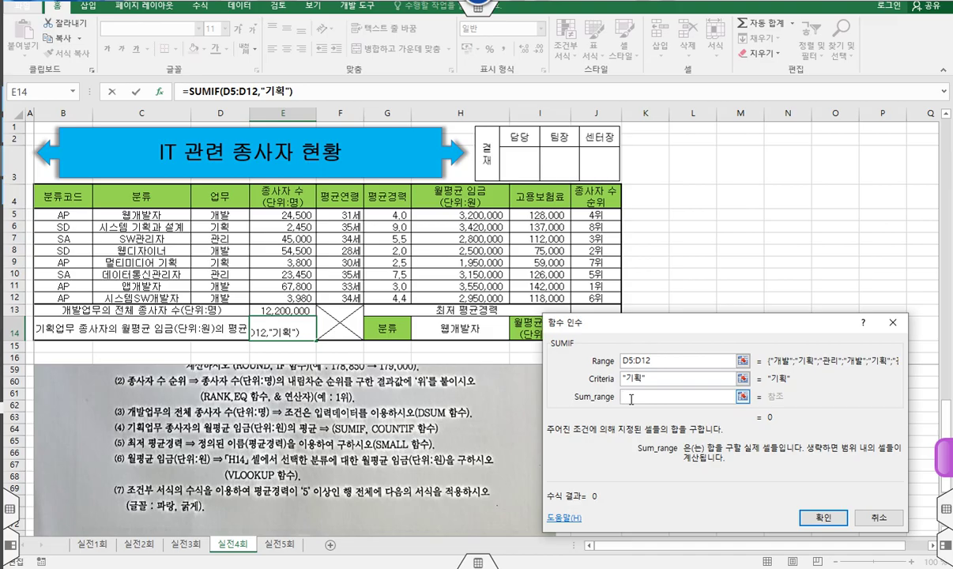
{"action": "left_click_drag", "start_coordinate": [462, 212], "coordinate": [495, 298]}
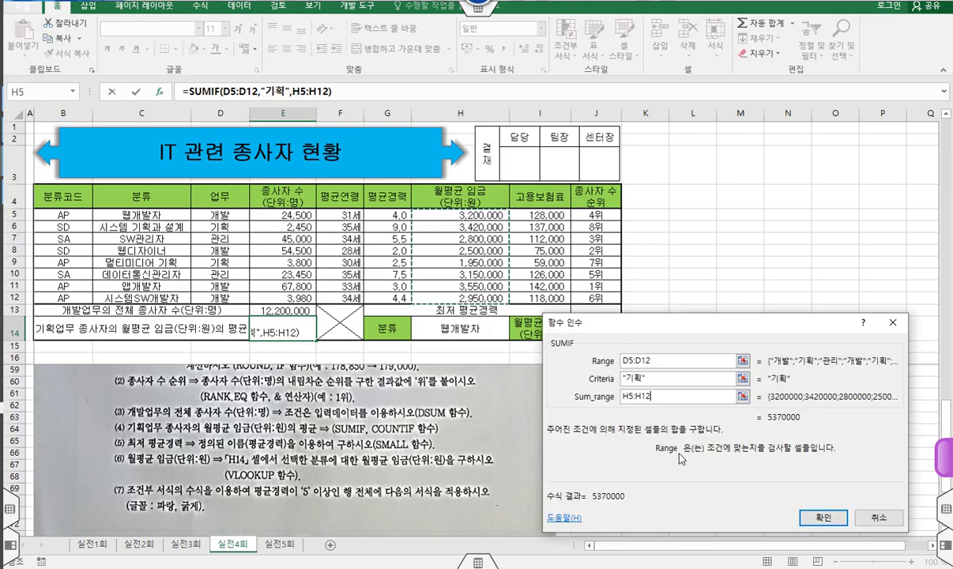
{"action": "left_click", "coordinate": [812, 521]}
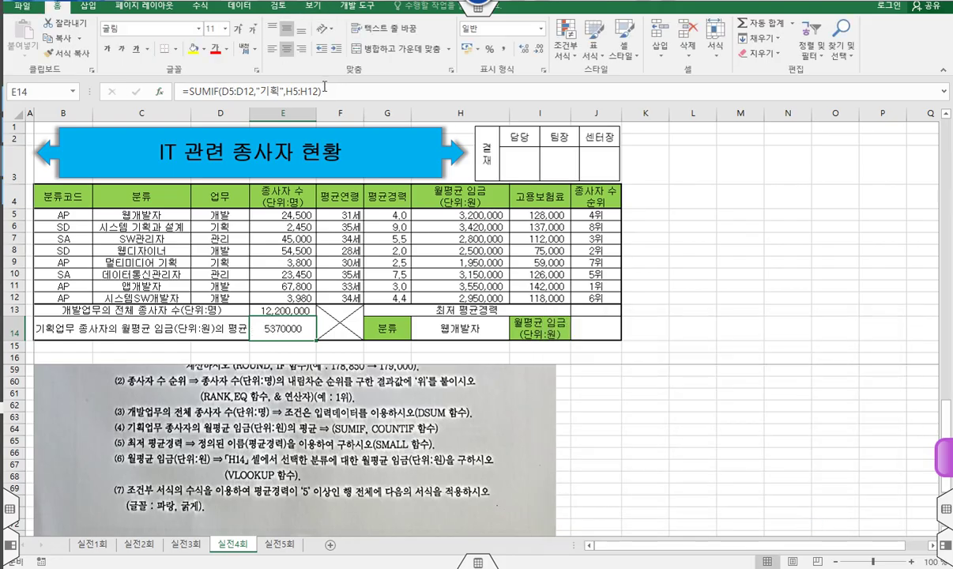
Extend the E14 formula with a division by COUNTIF and open the COUNTIF function arguments
{"action": "left_click", "coordinate": [351, 93]}
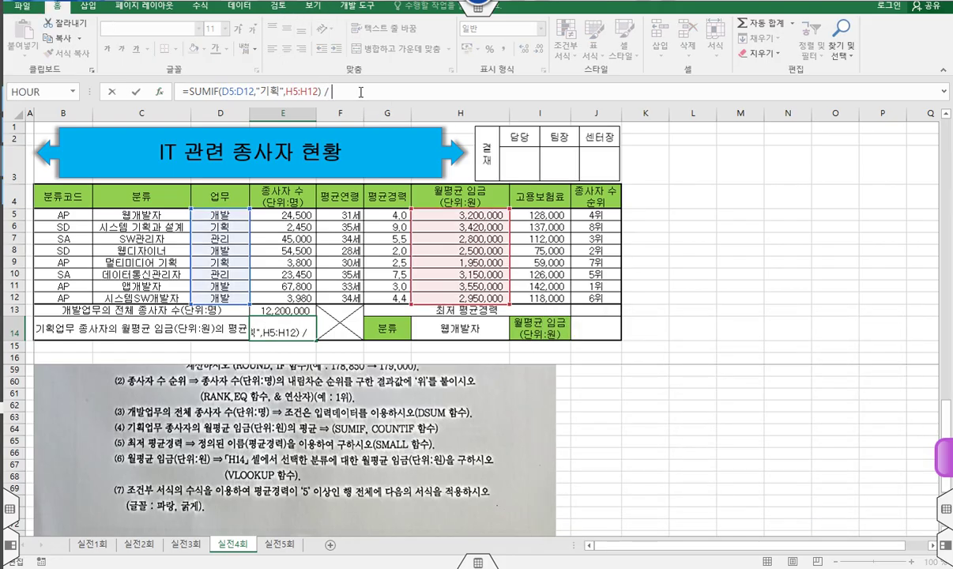
{"action": "type", "text": "/ cou"}
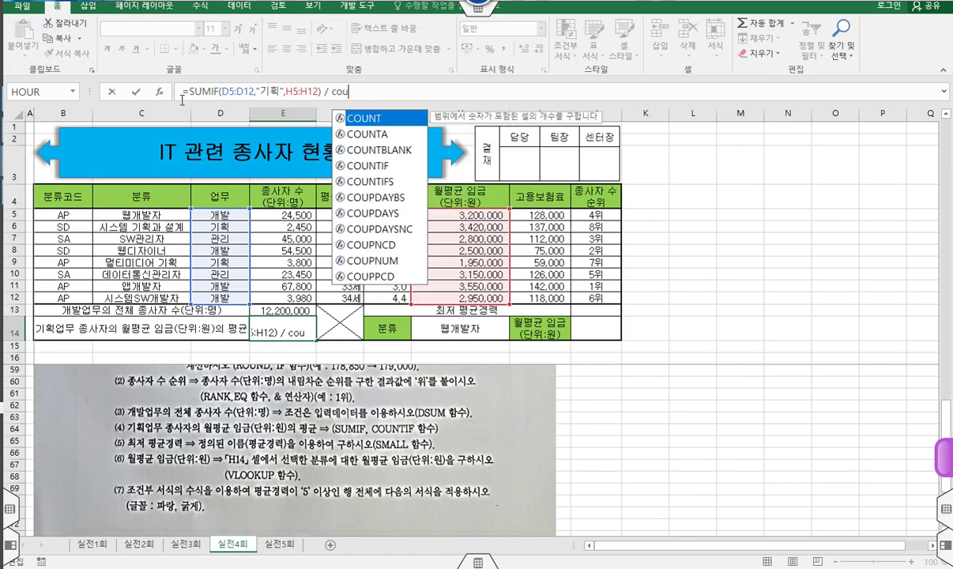
{"action": "left_click", "coordinate": [361, 165]}
{"action": "double_click", "coordinate": [361, 165]}
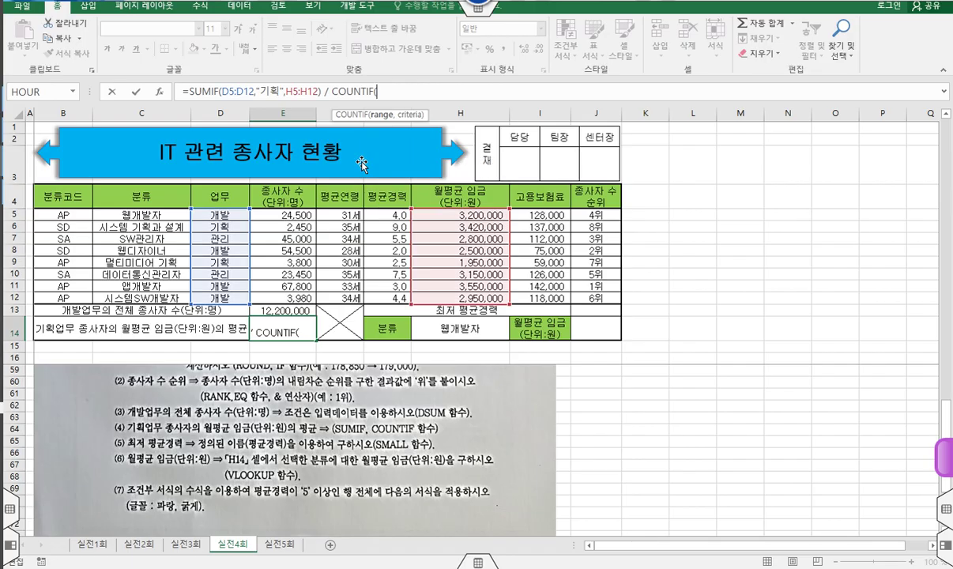
{"action": "left_click", "coordinate": [159, 92]}
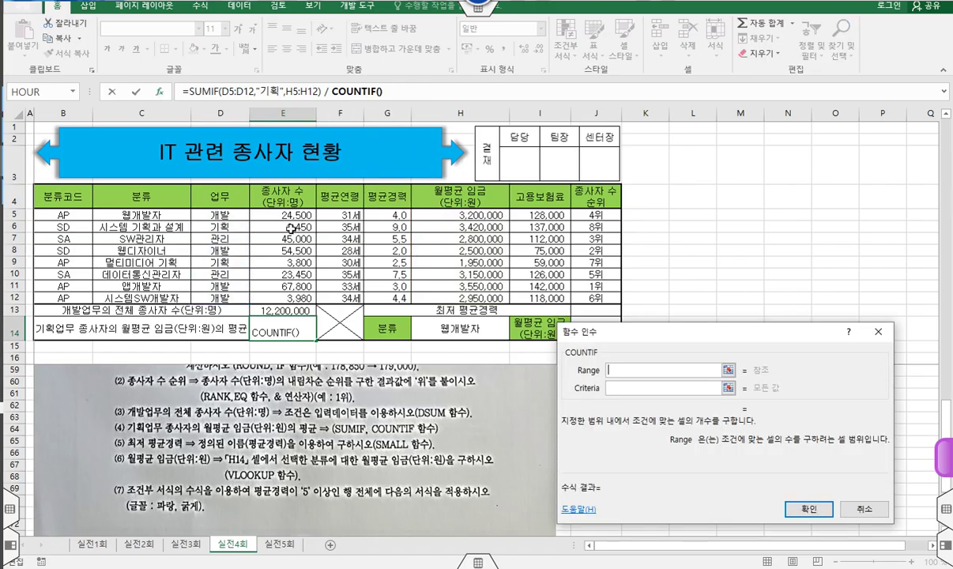
Complete COUNTIF with Range D5:D12 and Criteria "기획", and format E14 with a thousands separator
{"action": "left_click_drag", "start_coordinate": [235, 212], "coordinate": [235, 298]}
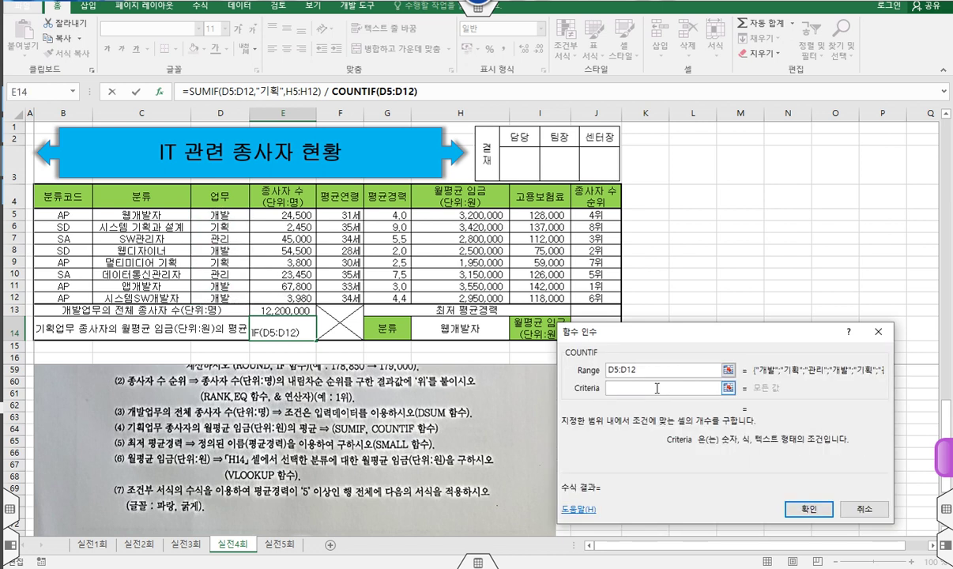
{"action": "left_click", "coordinate": [657, 388]}
{"action": "type", "text": "기획"}
{"action": "key", "text": "Tab"}
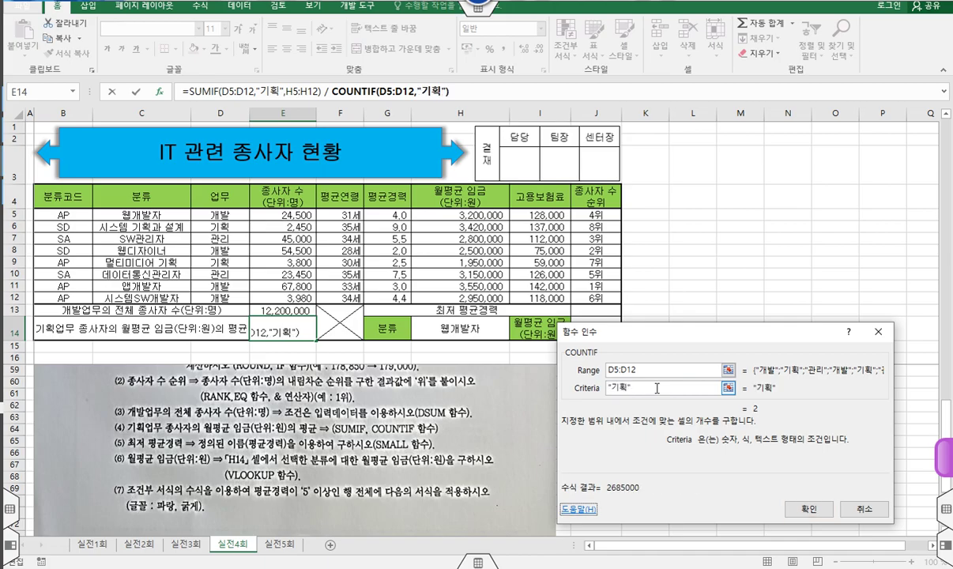
{"action": "left_click", "coordinate": [806, 508]}
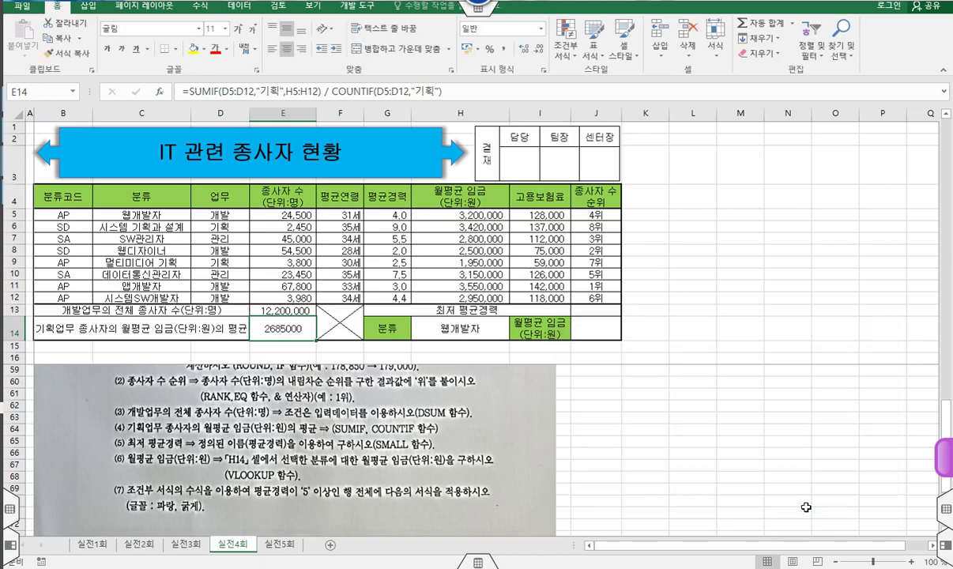
{"action": "left_click", "coordinate": [503, 50]}
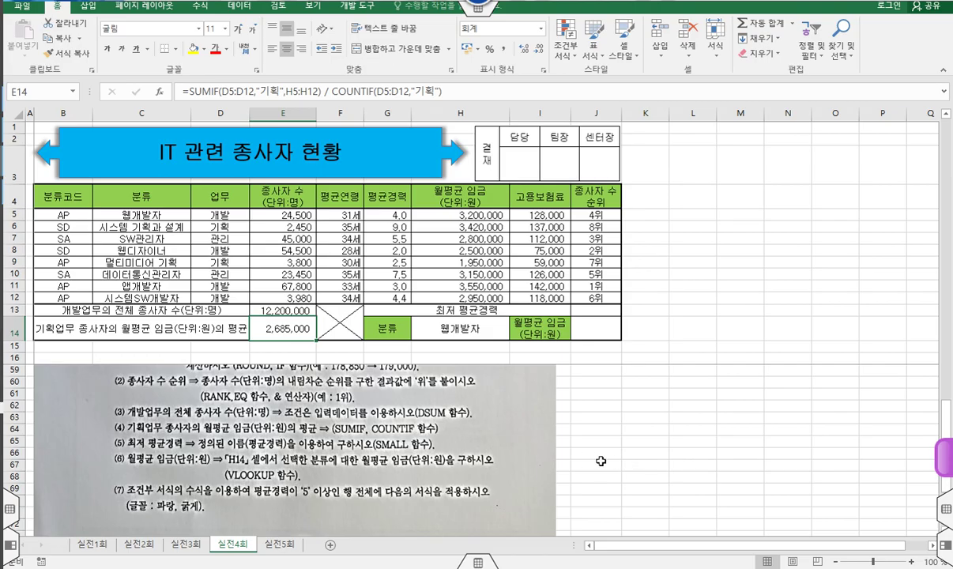
{"action": "left_click_drag", "start_coordinate": [127, 438], "coordinate": [284, 452]}
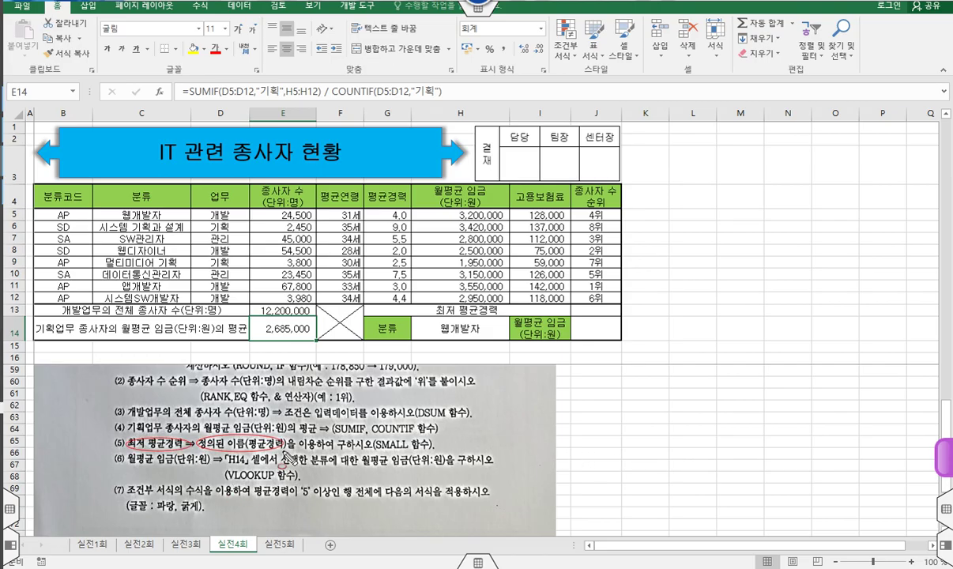
{"action": "left_click_drag", "start_coordinate": [380, 215], "coordinate": [411, 304]}
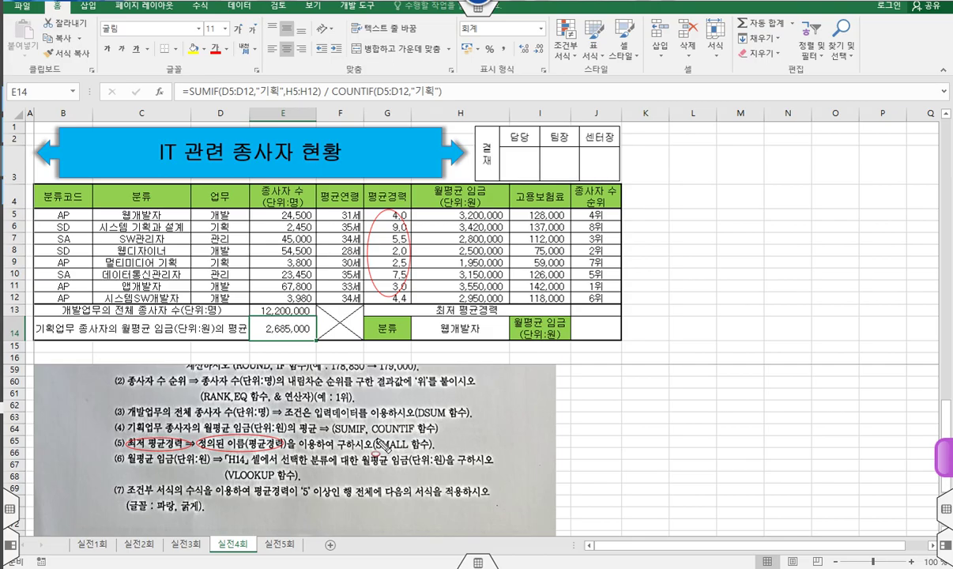
{"action": "left_click_drag", "start_coordinate": [373, 437], "coordinate": [424, 464]}
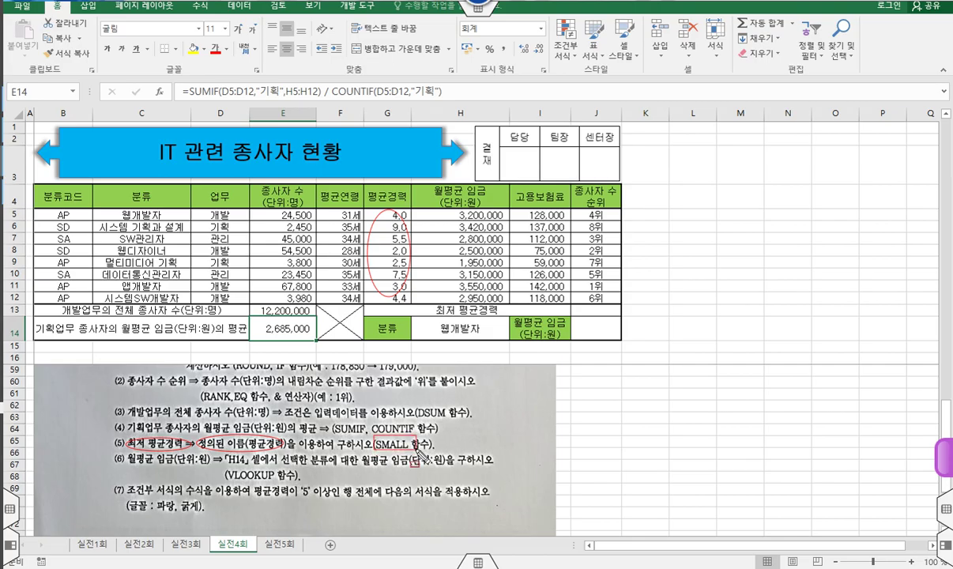
Start a SMALL formula in cell J13 and open its function arguments
{"action": "left_click", "coordinate": [602, 310]}
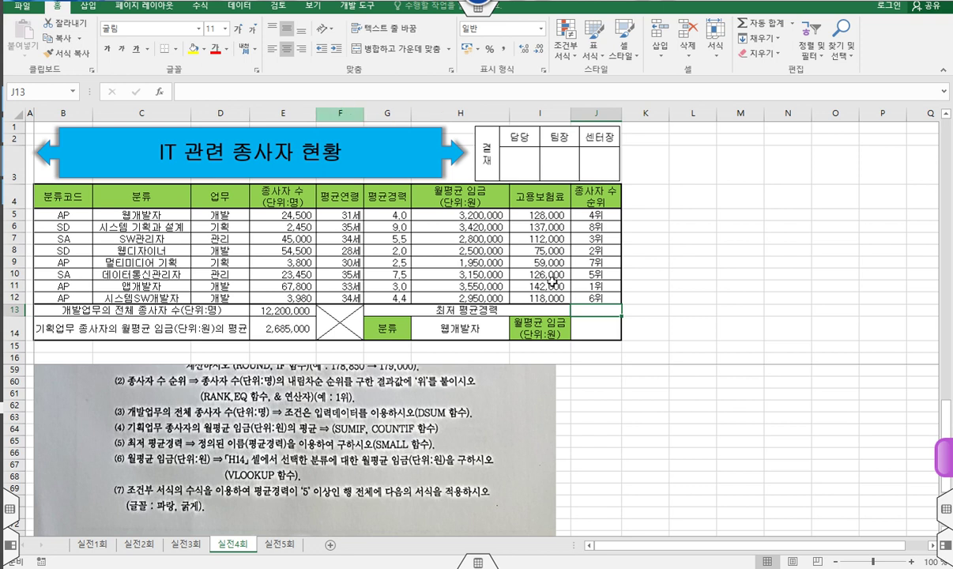
{"action": "type", "text": "=sm"}
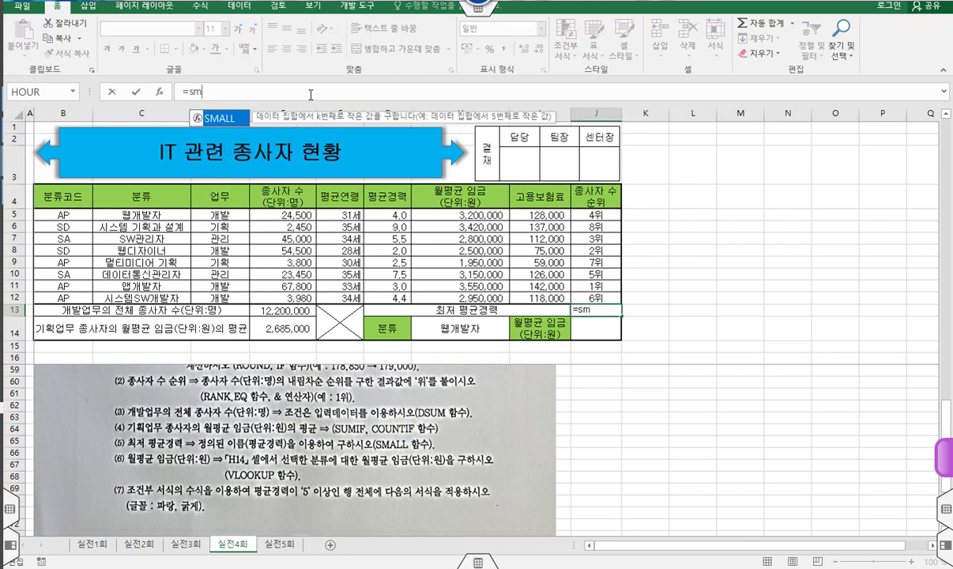
{"action": "key", "text": "Tab"}
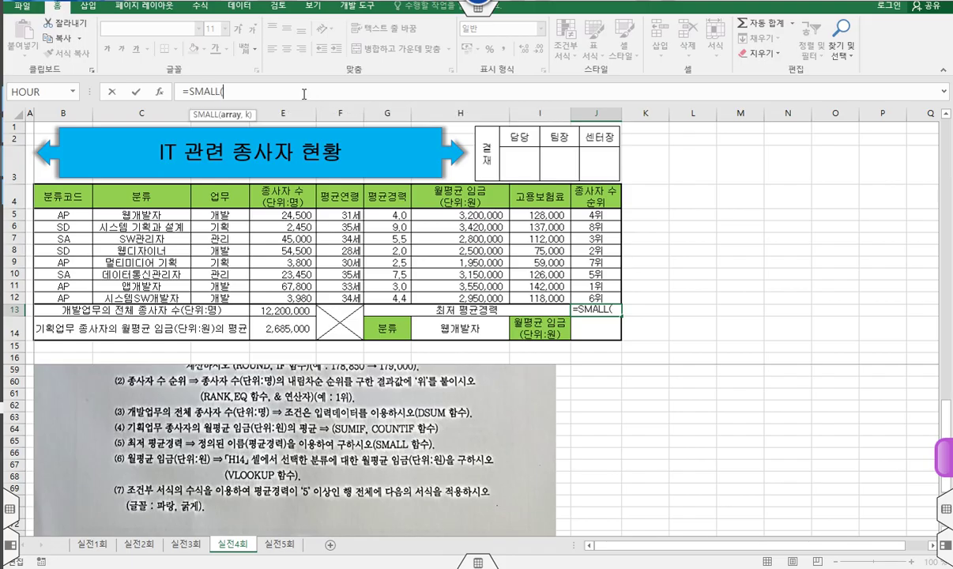
{"action": "left_click", "coordinate": [158, 92]}
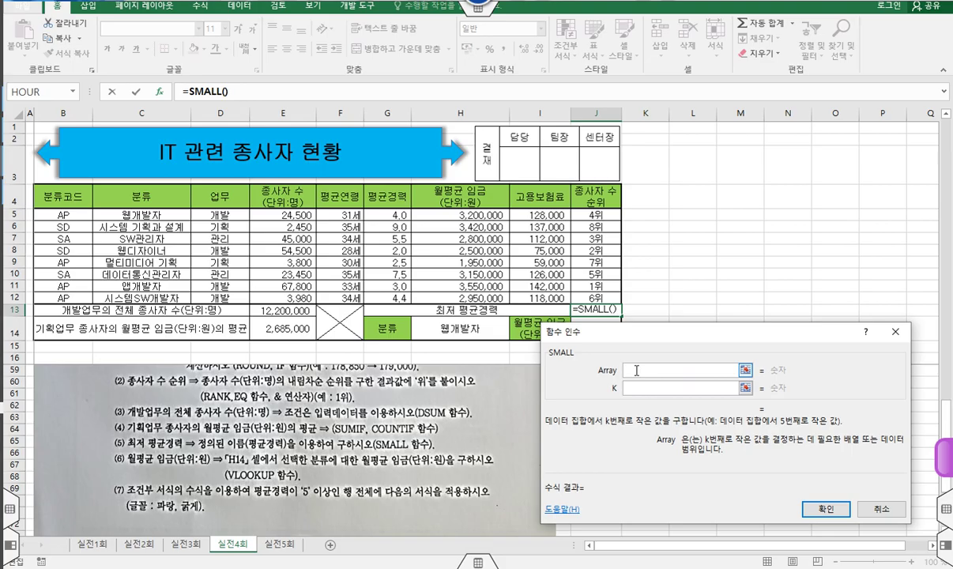
Complete SMALL in J13 with the defined name 평균경력 as Array and 1 as K
{"action": "type", "text": "평균경력"}
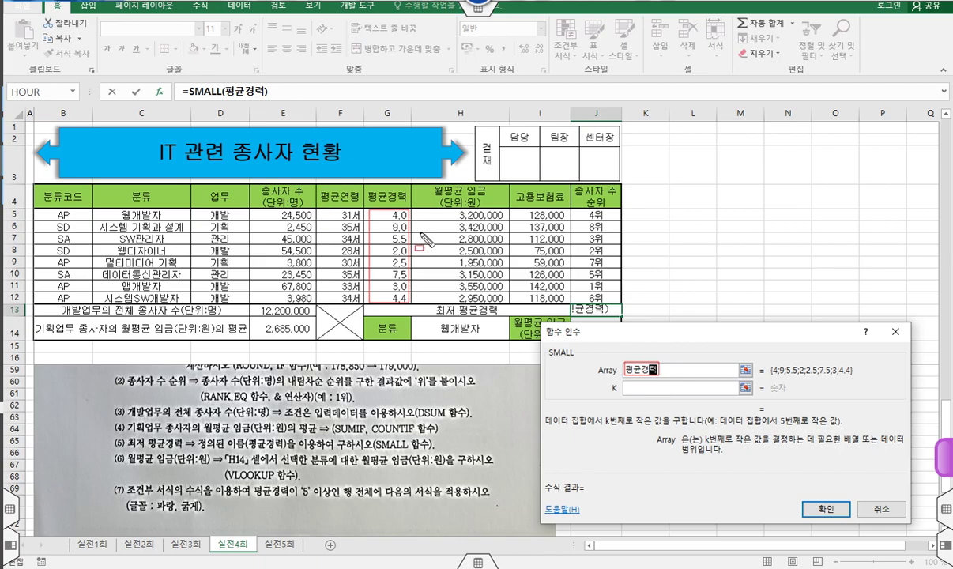
{"action": "left_click_drag", "start_coordinate": [624, 382], "coordinate": [661, 393]}
{"action": "left_click_drag", "start_coordinate": [125, 436], "coordinate": [147, 448]}
{"action": "left_click_drag", "start_coordinate": [373, 440], "coordinate": [433, 451]}
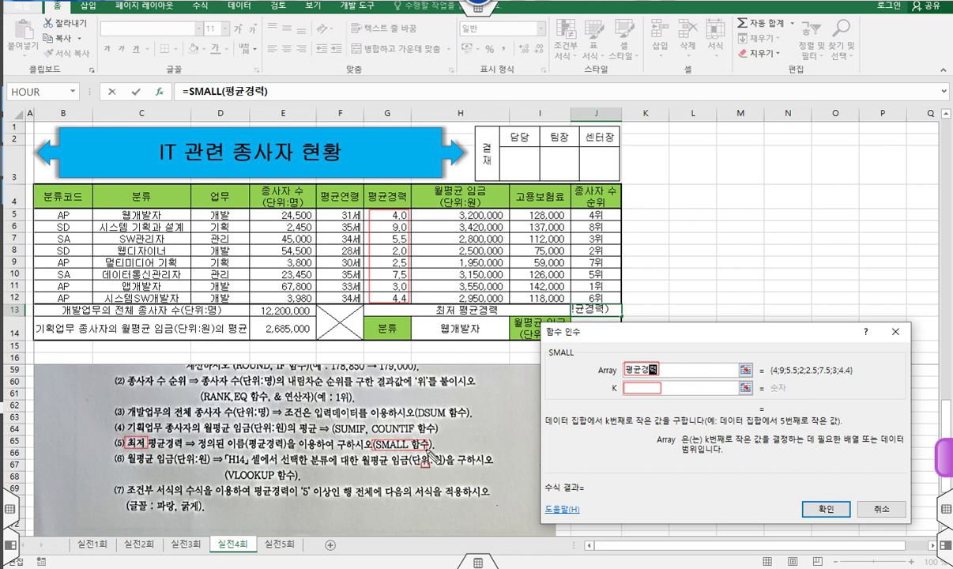
{"action": "left_click_drag", "start_coordinate": [625, 382], "coordinate": [641, 395]}
{"action": "left_click", "coordinate": [636, 389]}
{"action": "type", "text": "1"}
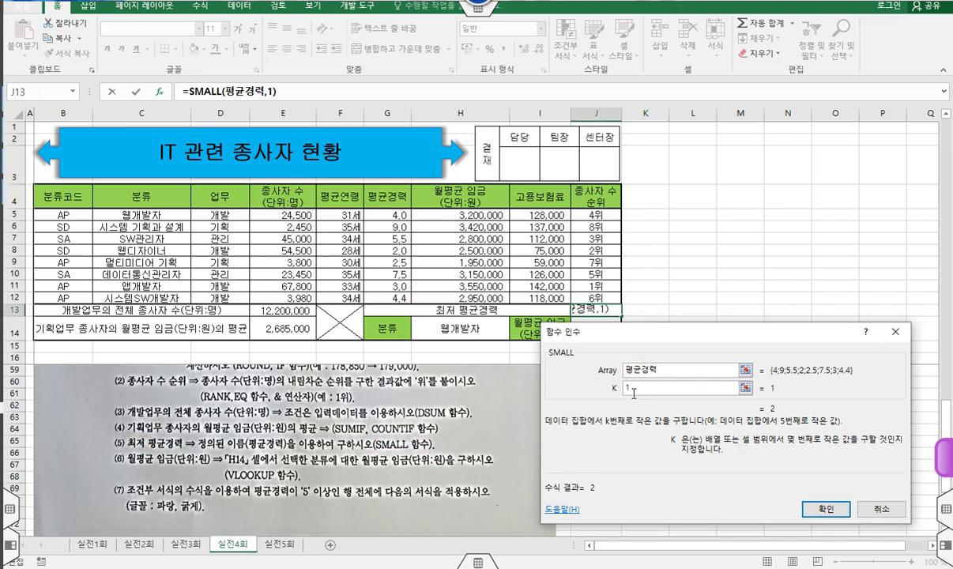
{"action": "left_click", "coordinate": [825, 510]}
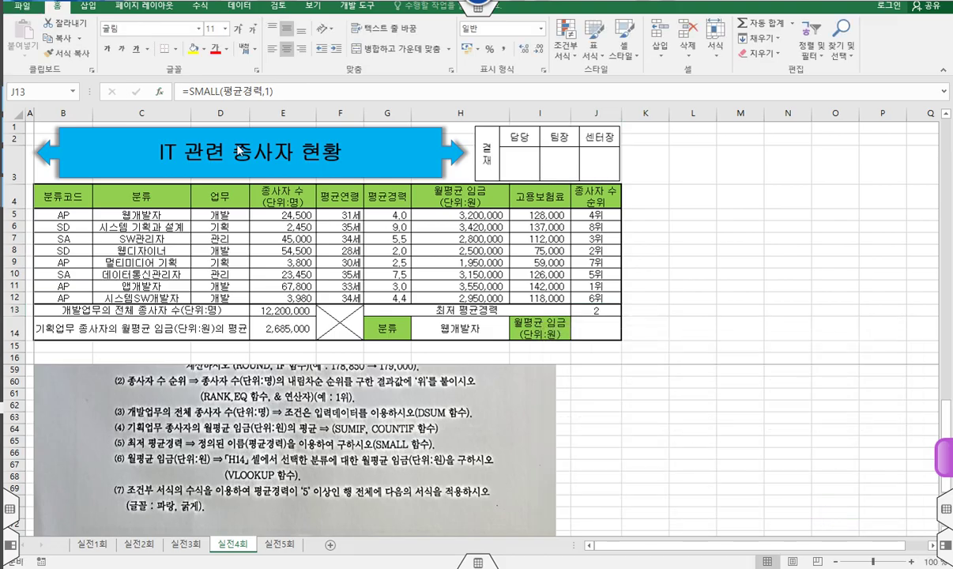
Check which cells the defined name 평균경력 covers, then return to cell J13
{"action": "left_click", "coordinate": [74, 92]}
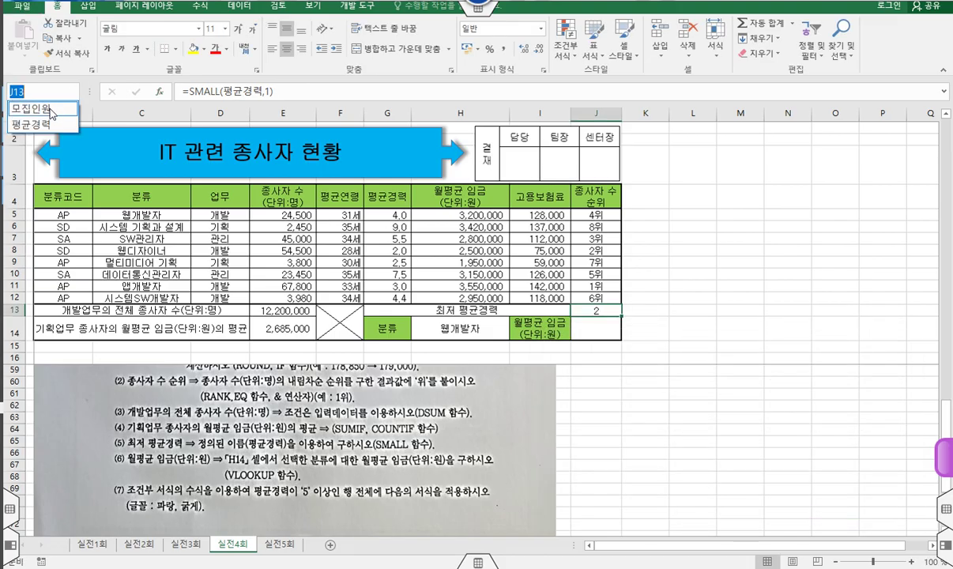
{"action": "left_click", "coordinate": [32, 124]}
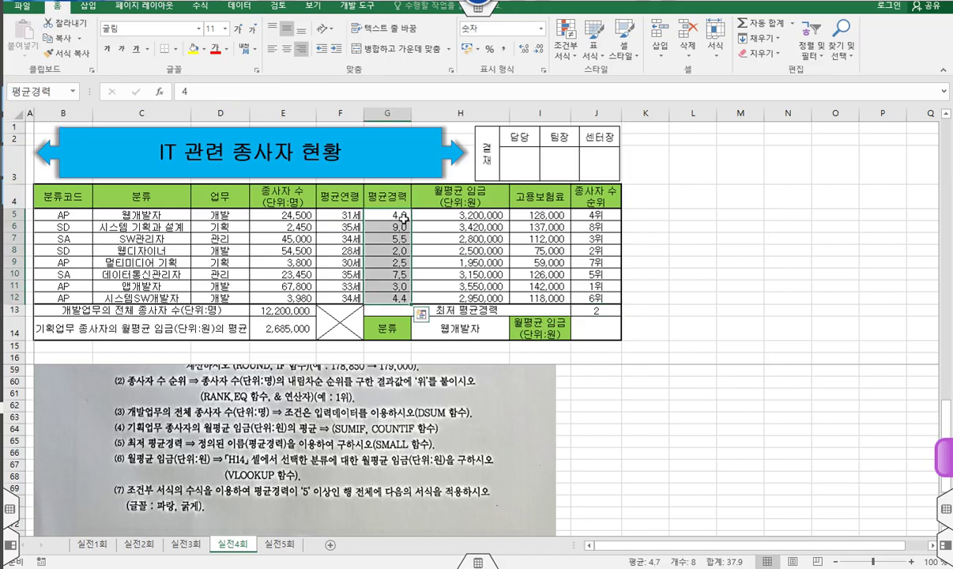
{"action": "left_click_drag", "start_coordinate": [403, 215], "coordinate": [399, 298]}
{"action": "left_click", "coordinate": [72, 91]}
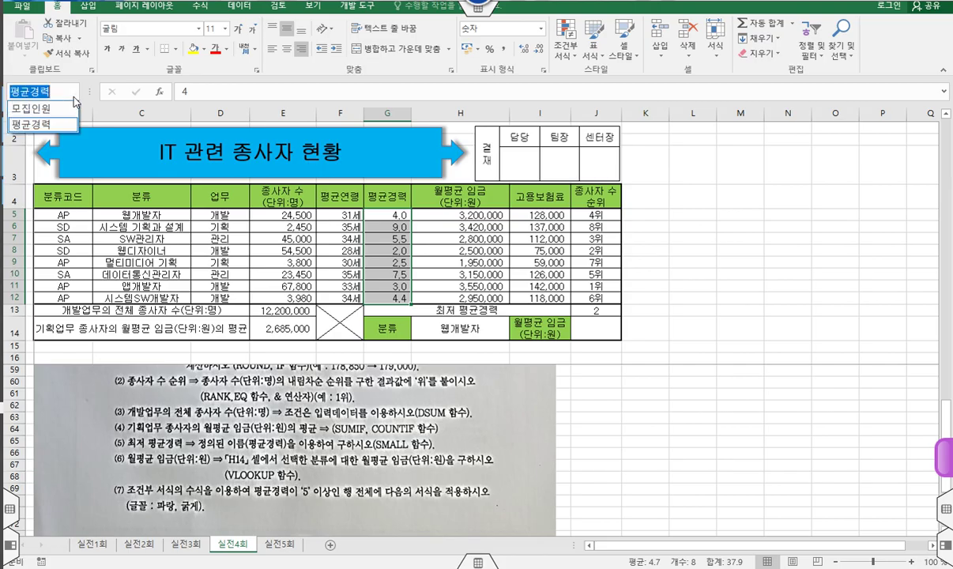
{"action": "left_click", "coordinate": [550, 295]}
{"action": "left_click", "coordinate": [601, 311]}
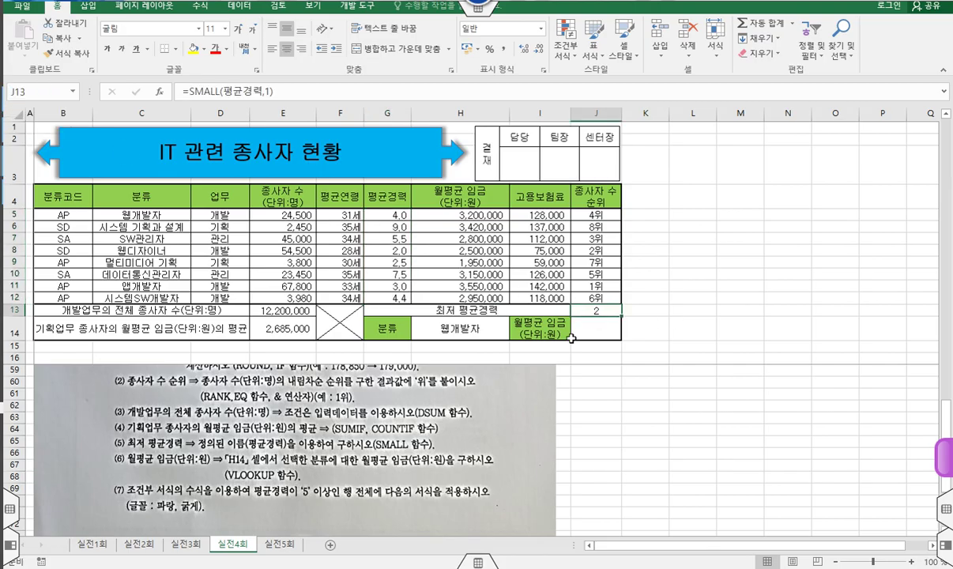
Start a VLOOKUP formula in cell J14 and open its function arguments
{"action": "left_click", "coordinate": [596, 325]}
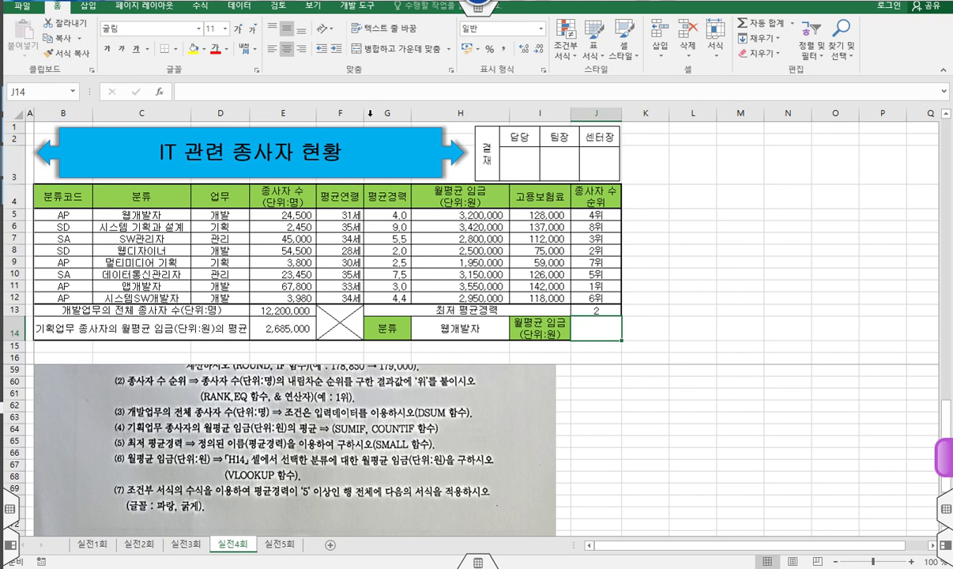
{"action": "left_click", "coordinate": [357, 89]}
{"action": "type", "text": "="}
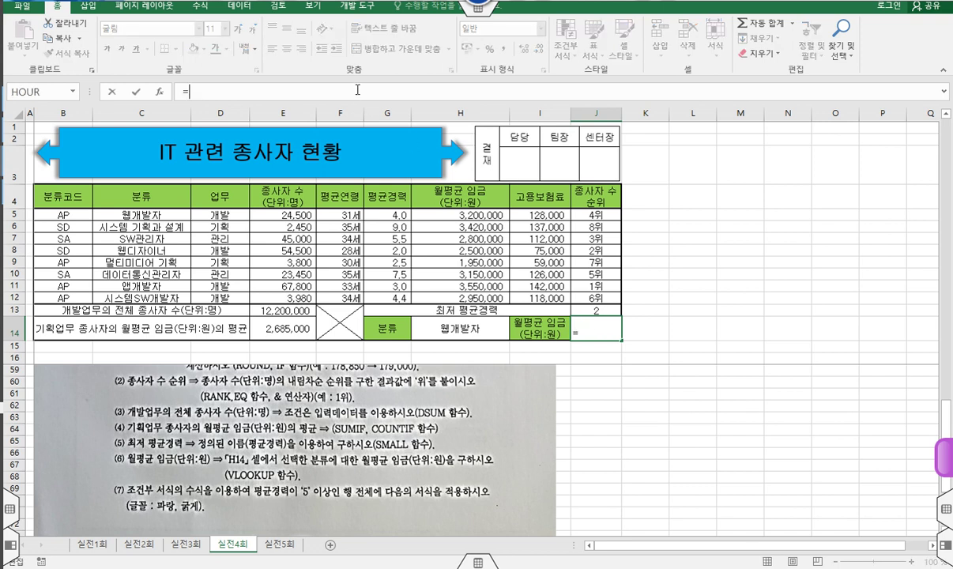
{"action": "type", "text": "ㅍvl"}
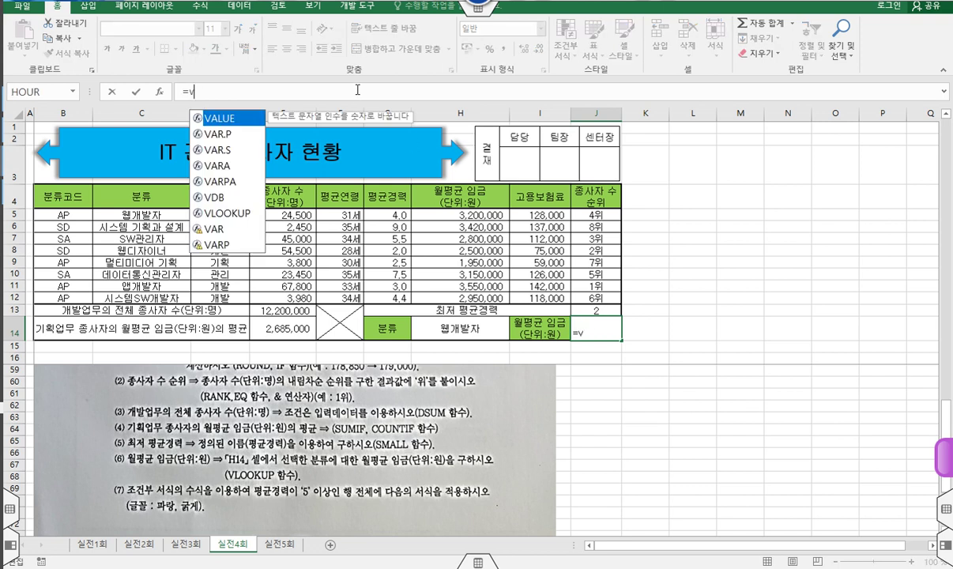
{"action": "key", "text": "Tab"}
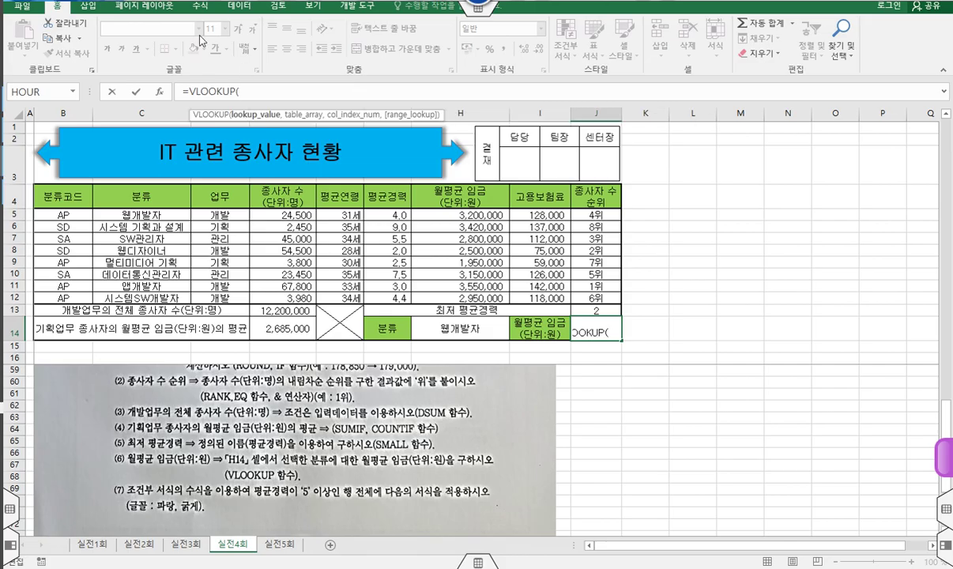
{"action": "left_click", "coordinate": [155, 90]}
Complete VLOOKUP in J14 with H14 as Lookup_value, C5:H12 as Table_array, 6 as Col_index_num and 0 as Range_lookup
{"action": "left_click_drag", "start_coordinate": [591, 319], "coordinate": [617, 336]}
{"action": "left_click", "coordinate": [472, 327]}
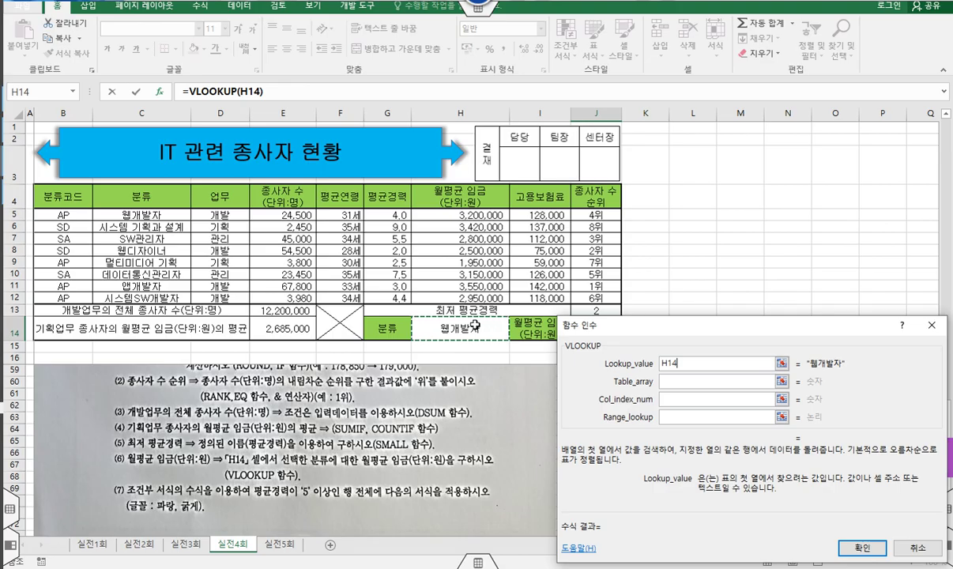
{"action": "left_click", "coordinate": [679, 382]}
{"action": "left_click", "coordinate": [150, 212]}
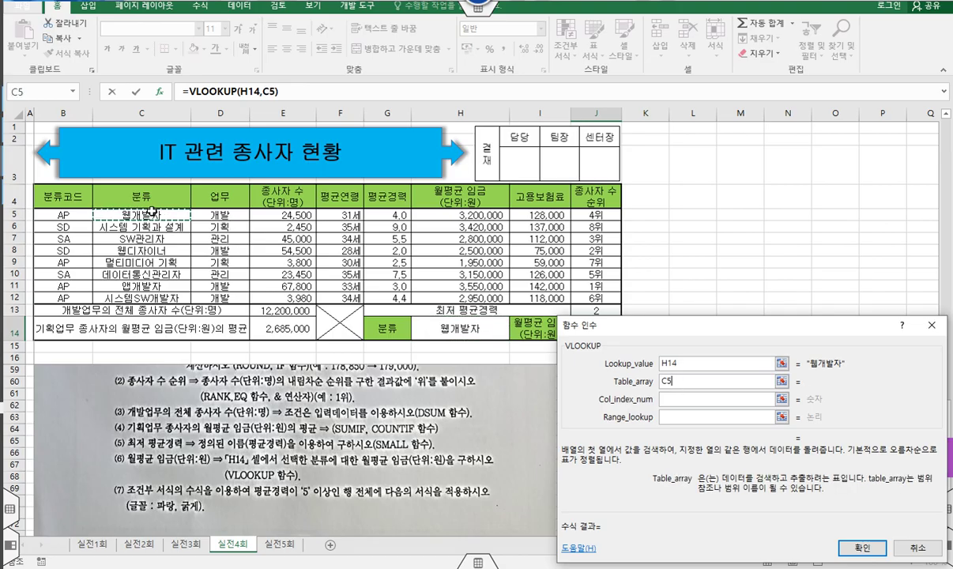
{"action": "left_click_drag", "start_coordinate": [150, 212], "coordinate": [472, 301]}
{"action": "left_click", "coordinate": [686, 401]}
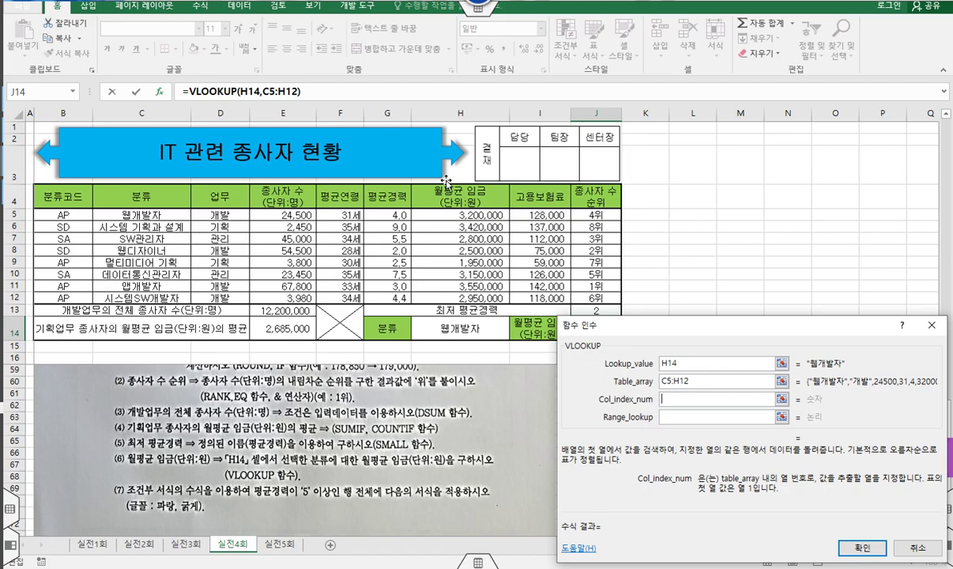
{"action": "type", "text": "6"}
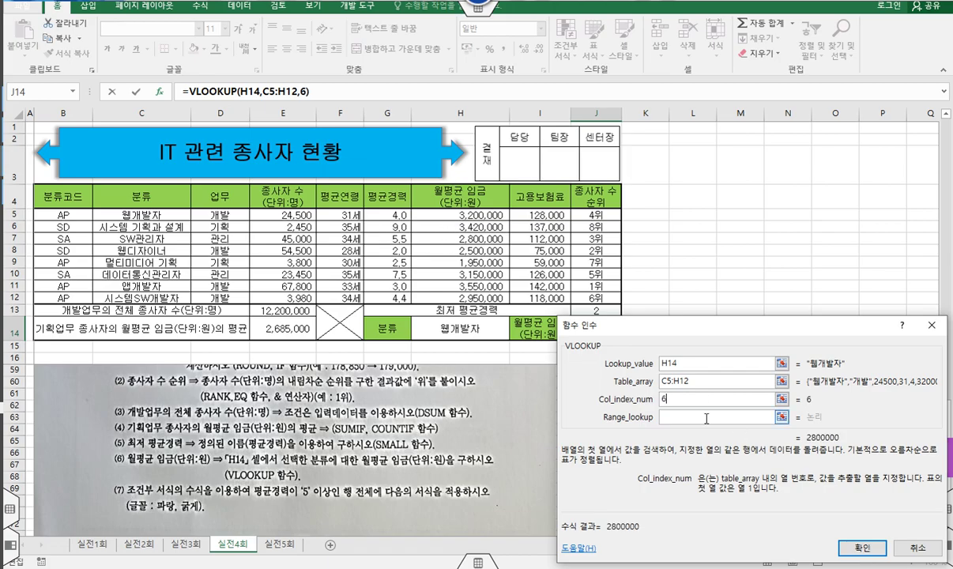
{"action": "left_click", "coordinate": [704, 418]}
{"action": "type", "text": "0"}
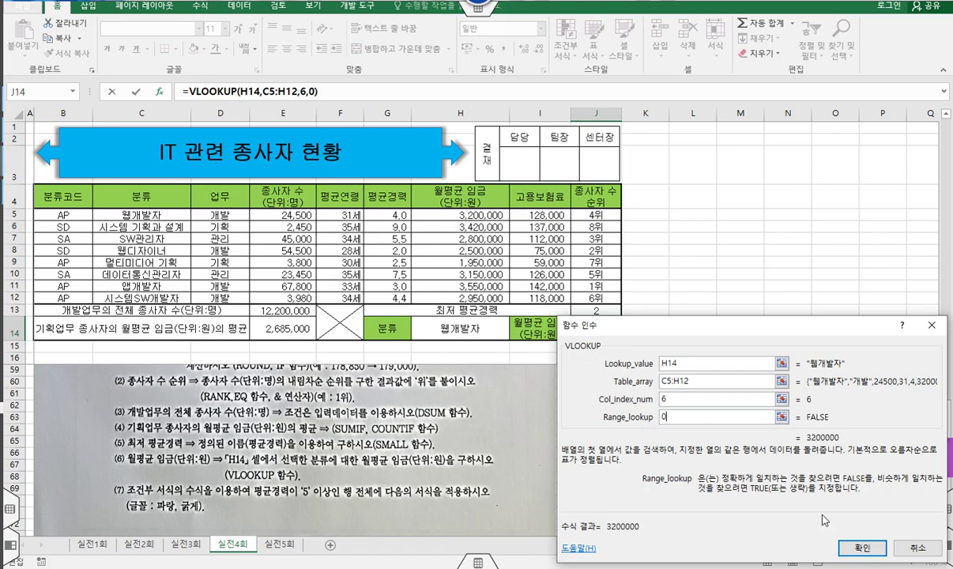
{"action": "key", "text": "Return"}
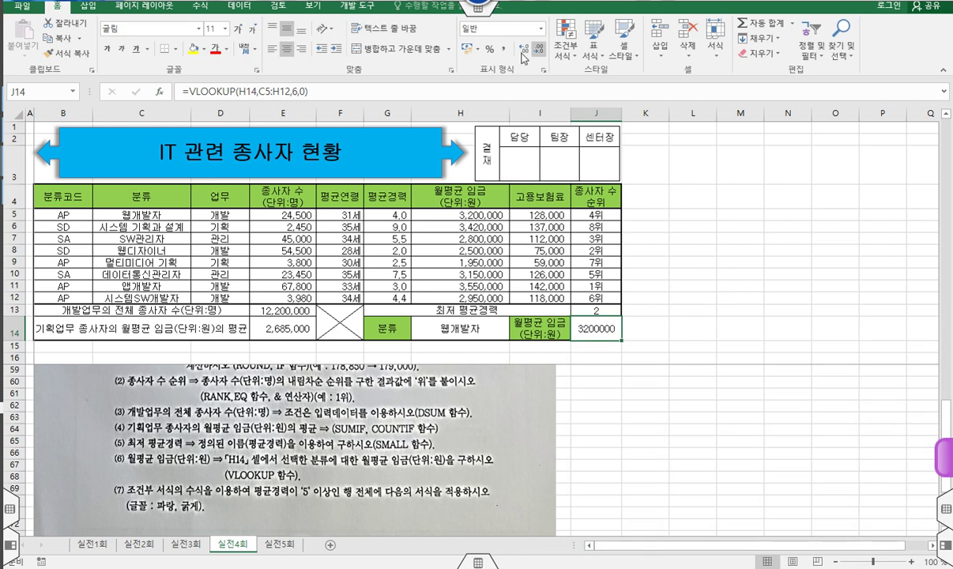
Apply the accounting number format to J14 and widen column J to fit the value
{"action": "left_click", "coordinate": [468, 48]}
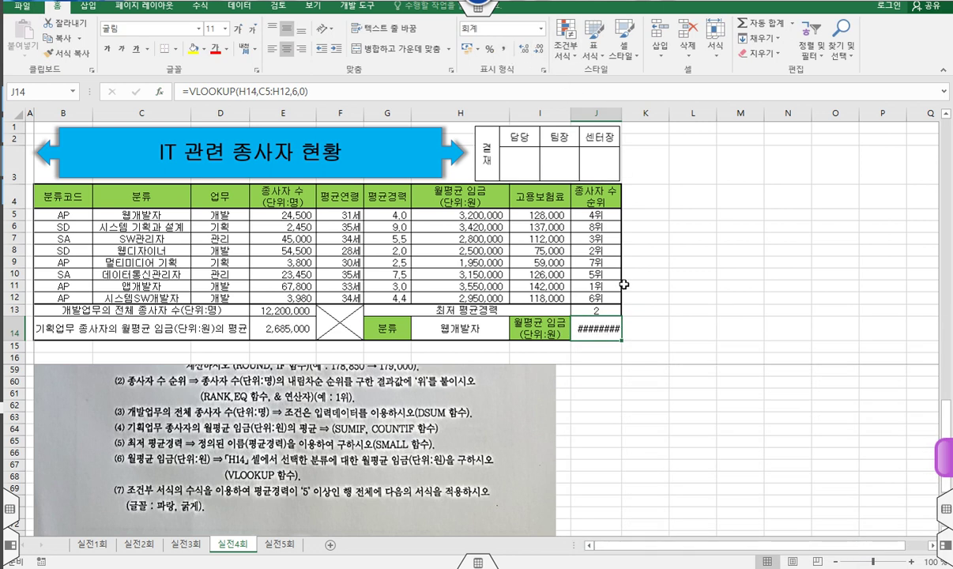
{"action": "left_click_drag", "start_coordinate": [622, 117], "coordinate": [634, 117]}
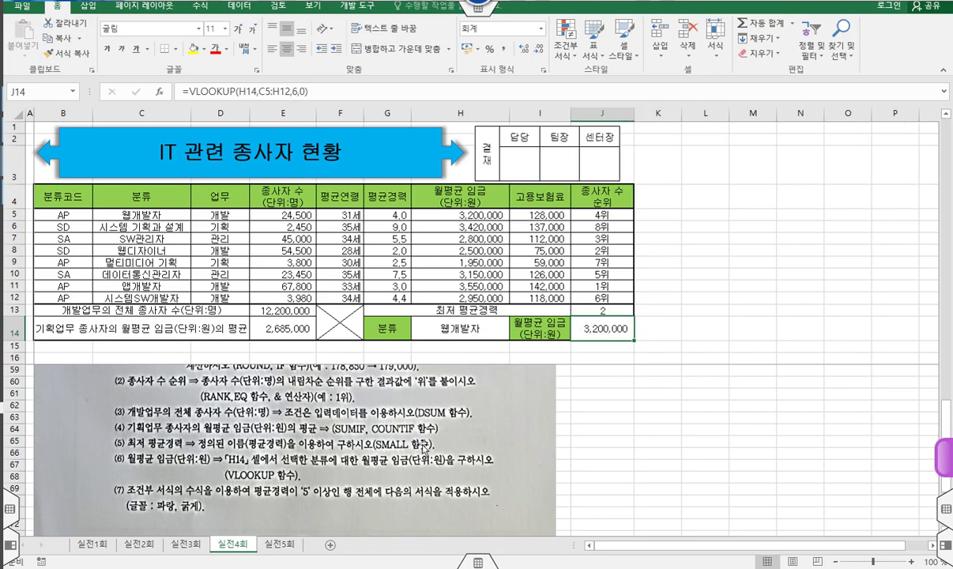
Read condition (7) on conditional formatting and check which table rows and which column it refers to
{"action": "scroll", "coordinate": [423, 447], "scroll_direction": "down", "scroll_amount": 2}
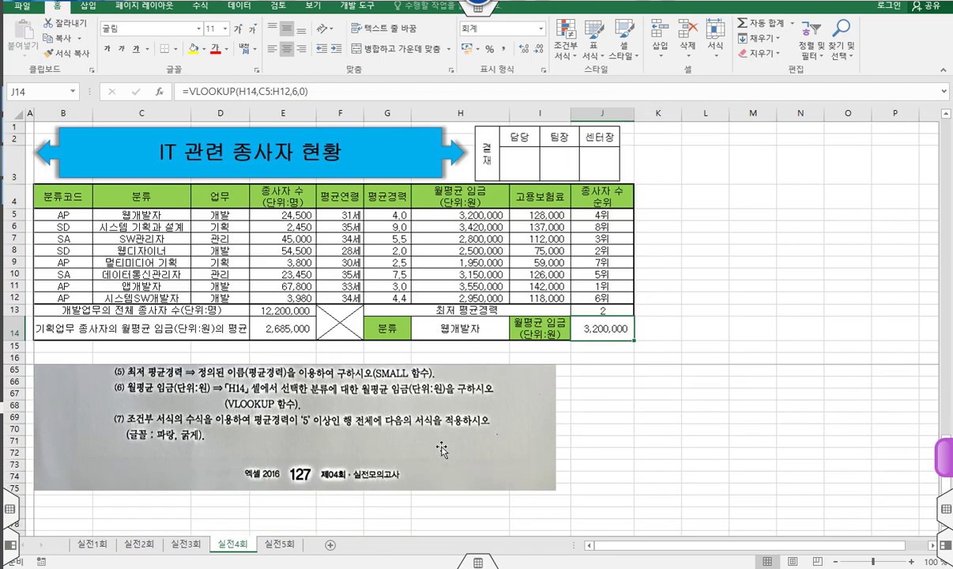
{"action": "left_click_drag", "start_coordinate": [109, 408], "coordinate": [501, 449]}
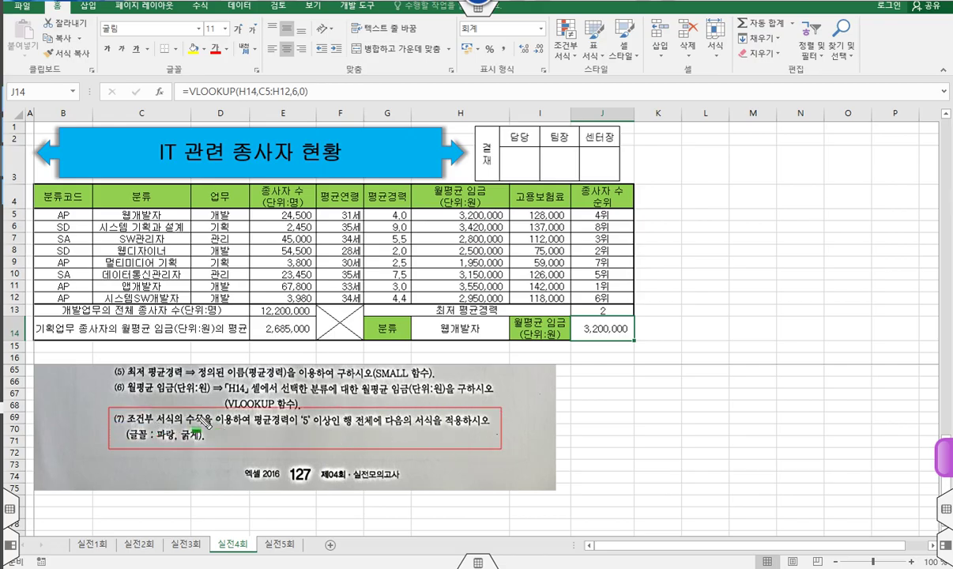
{"action": "left_click_drag", "start_coordinate": [186, 420], "coordinate": [209, 420]}
{"action": "left_click_drag", "start_coordinate": [345, 420], "coordinate": [375, 420]}
{"action": "mouse_move", "coordinate": [40, 208]}
{"action": "left_mouse_down"}
{"action": "mouse_move", "coordinate": [101, 237]}
{"action": "mouse_move", "coordinate": [500, 305]}
{"action": "mouse_move", "coordinate": [597, 293]}
{"action": "mouse_move", "coordinate": [633, 307]}
{"action": "left_mouse_up"}
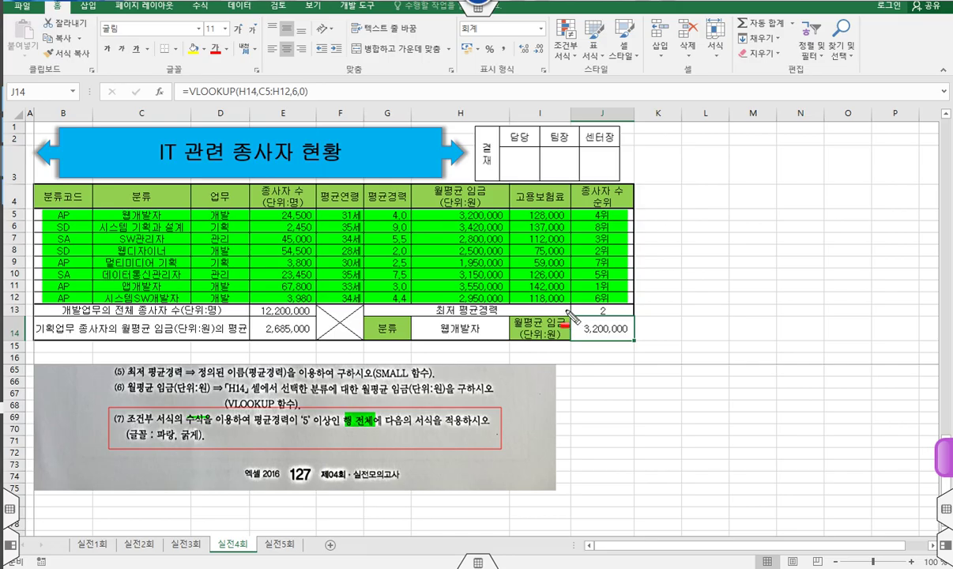
{"action": "left_click_drag", "start_coordinate": [379, 206], "coordinate": [419, 227]}
{"action": "key", "text": "Escape"}
Create a formula-based conditional formatting rule for B5:J12 with the formula =$G5 >= 5
{"action": "mouse_move", "coordinate": [52, 214]}
{"action": "left_mouse_down"}
{"action": "mouse_move", "coordinate": [473, 279]}
{"action": "mouse_move", "coordinate": [546, 281]}
{"action": "mouse_move", "coordinate": [609, 299]}
{"action": "left_mouse_up"}
{"action": "left_click", "coordinate": [575, 65]}
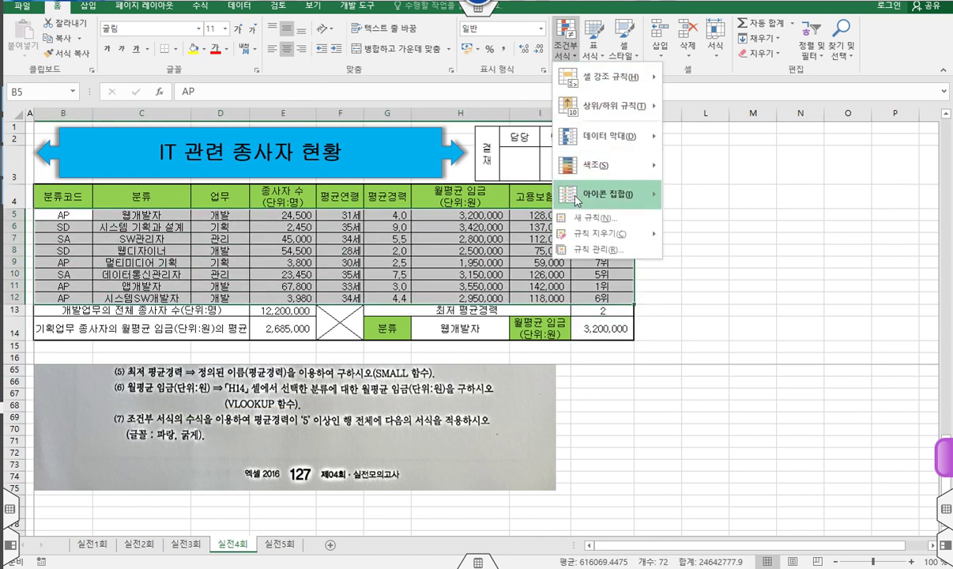
{"action": "left_click", "coordinate": [582, 220]}
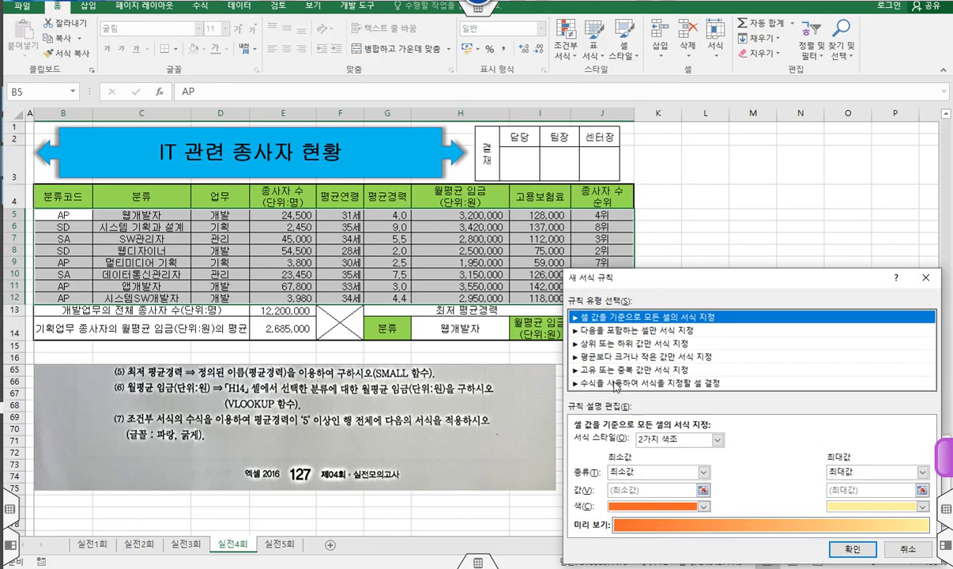
{"action": "left_click", "coordinate": [616, 383]}
{"action": "left_click", "coordinate": [607, 444]}
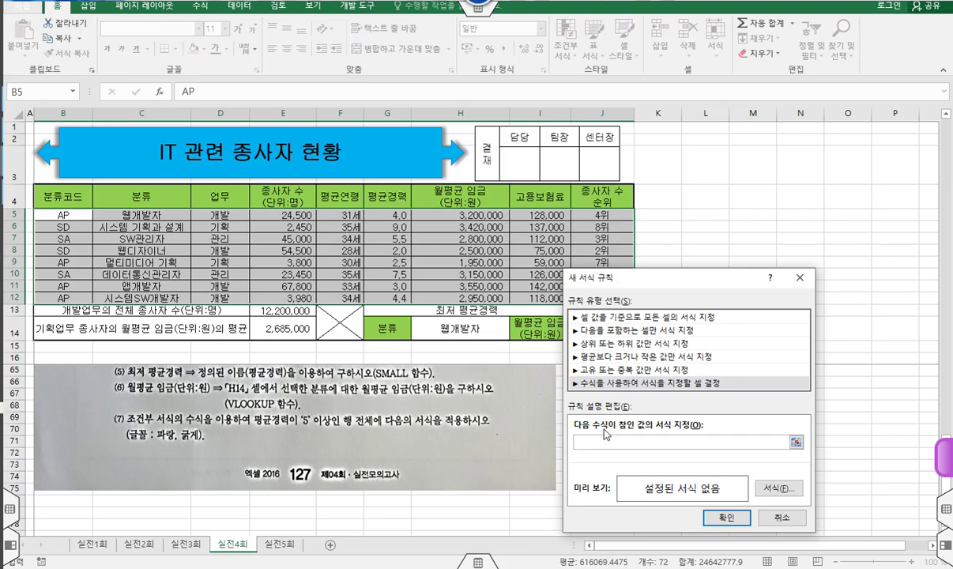
{"action": "left_click", "coordinate": [392, 214]}
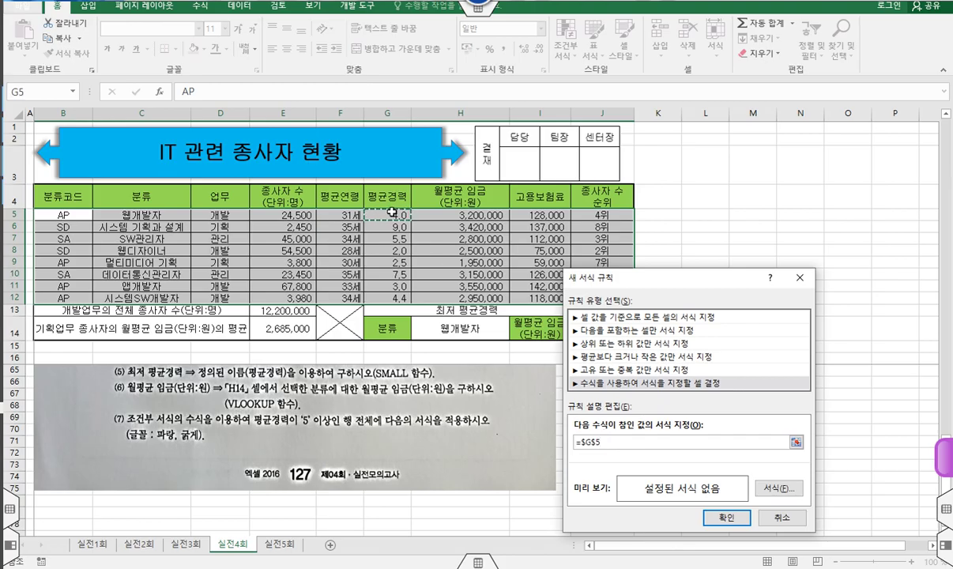
{"action": "key", "text": "F4"}
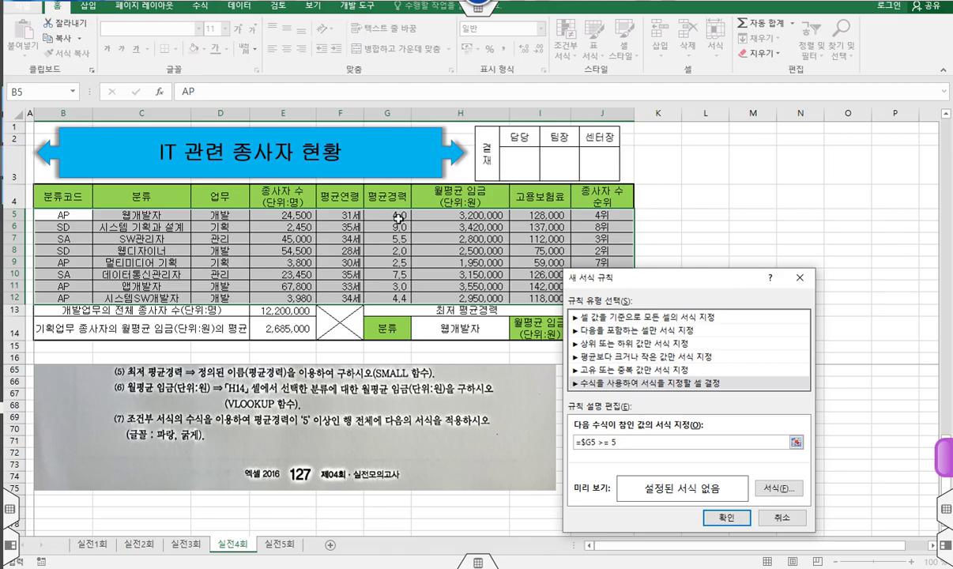
Give the rule a bold (굵게), standard blue font and apply it to the table rows
{"action": "mouse_move", "coordinate": [170, 432]}
{"action": "left_mouse_down"}
{"action": "mouse_move", "coordinate": [157, 445]}
{"action": "mouse_move", "coordinate": [189, 432]}
{"action": "left_mouse_up"}
{"action": "key", "text": "Escape"}
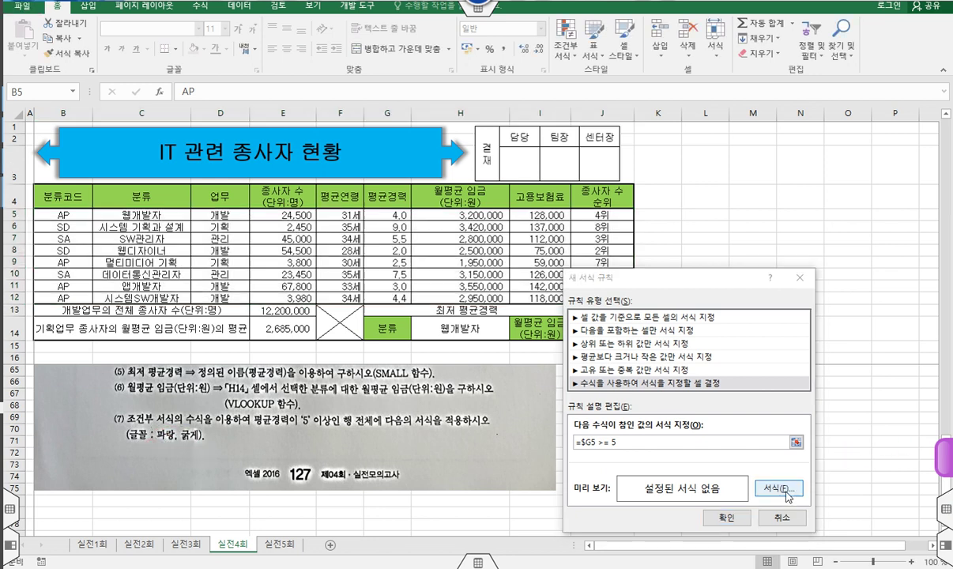
{"action": "left_click", "coordinate": [786, 492]}
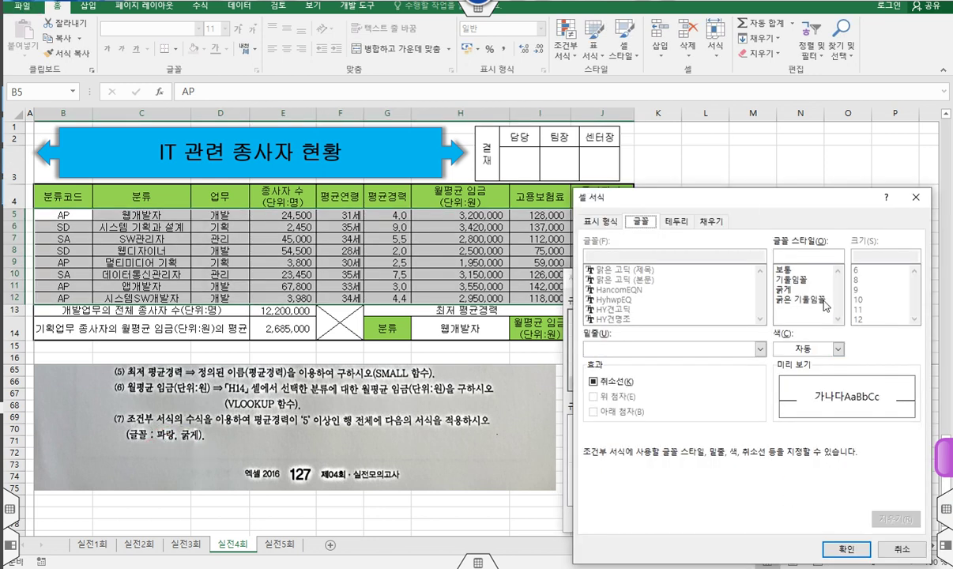
{"action": "left_click", "coordinate": [783, 291]}
{"action": "left_click", "coordinate": [838, 349]}
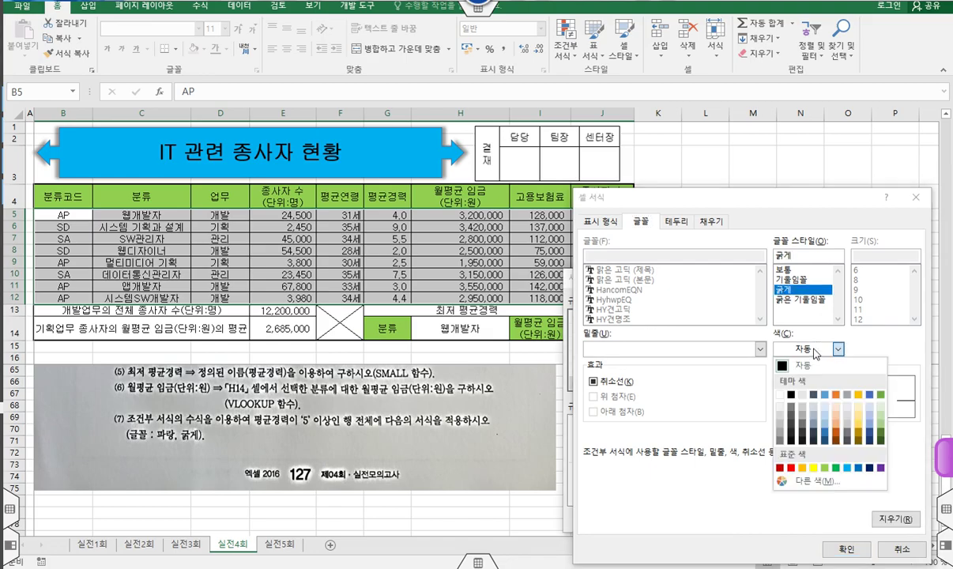
{"action": "left_click", "coordinate": [859, 468]}
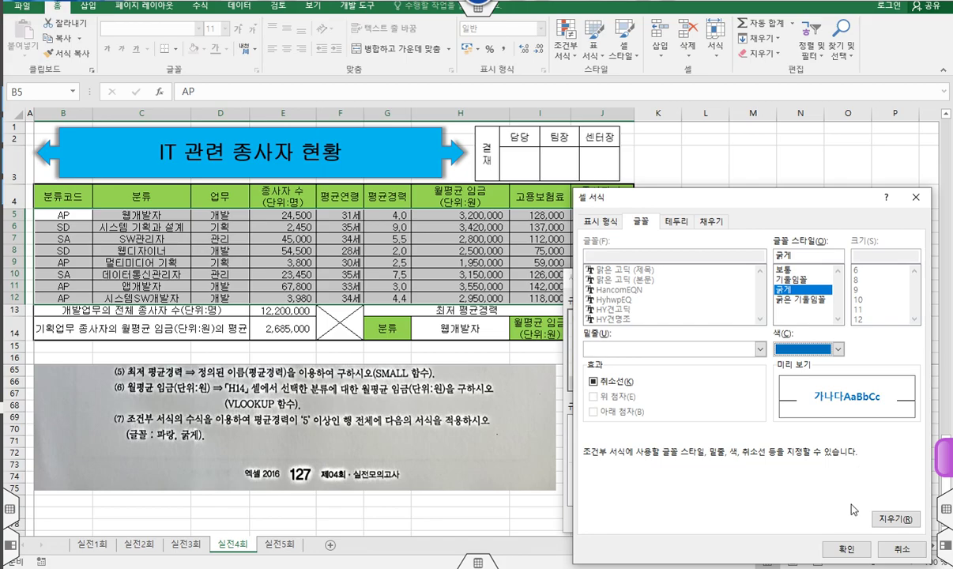
{"action": "left_click", "coordinate": [849, 550]}
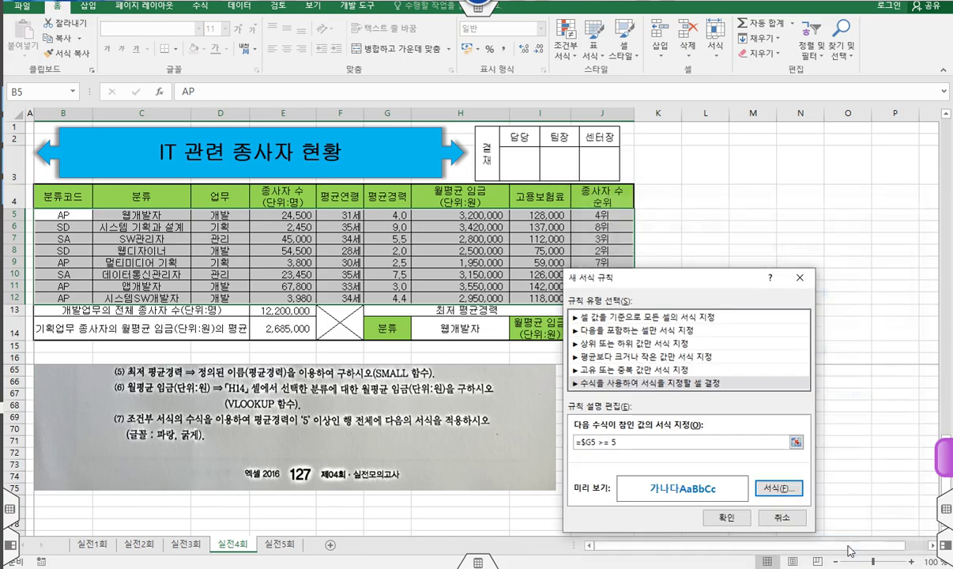
{"action": "left_click", "coordinate": [728, 517]}
{"action": "left_click", "coordinate": [715, 464]}
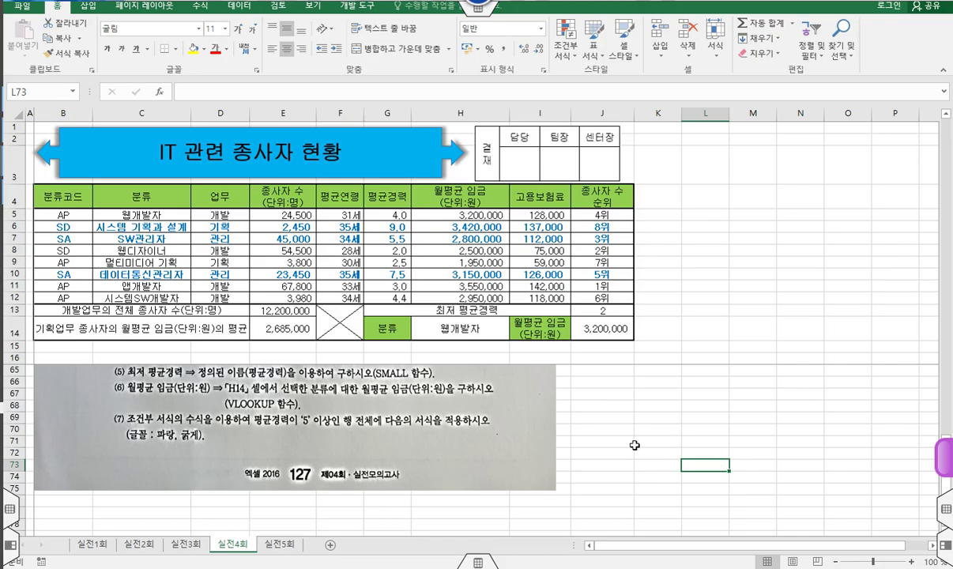
Switch to the 실전5회 sheet and find its list of function conditions
{"action": "left_click", "coordinate": [281, 544]}
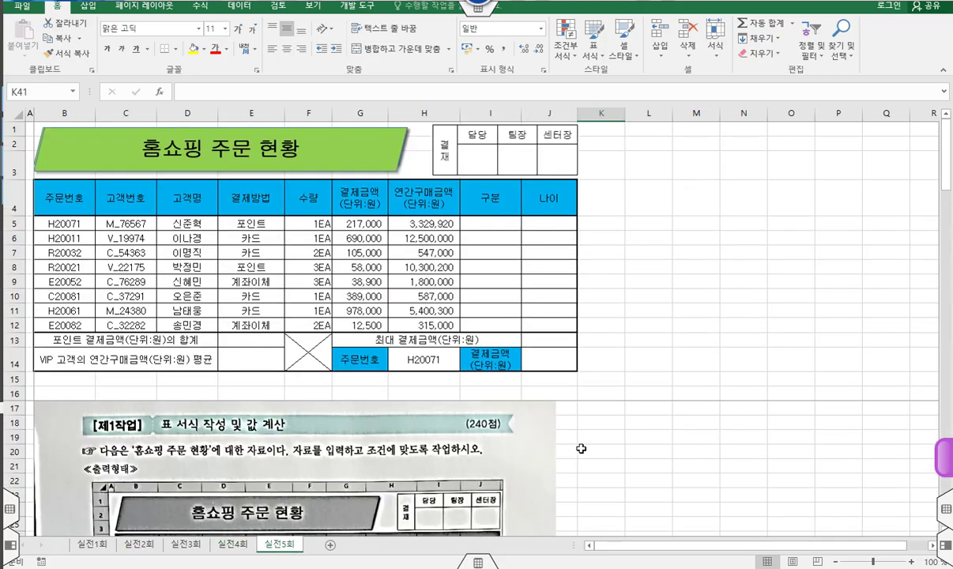
{"action": "scroll", "coordinate": [612, 463], "scroll_direction": "down", "scroll_amount": 3}
{"action": "scroll", "coordinate": [612, 464], "scroll_direction": "down", "scroll_amount": 7}
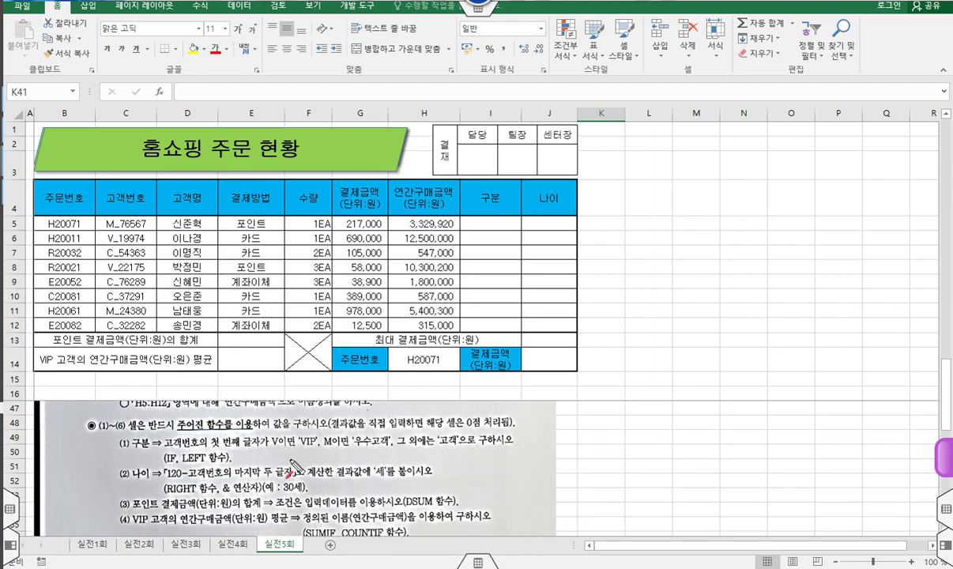
Read condition (1) for the 구분 column, checking the first letters of 고객번호, the result texts and the required functions
{"action": "mouse_move", "coordinate": [124, 437]}
{"action": "left_mouse_down"}
{"action": "mouse_move", "coordinate": [137, 445]}
{"action": "mouse_move", "coordinate": [494, 450]}
{"action": "left_mouse_up"}
{"action": "left_click_drag", "start_coordinate": [467, 221], "coordinate": [490, 323]}
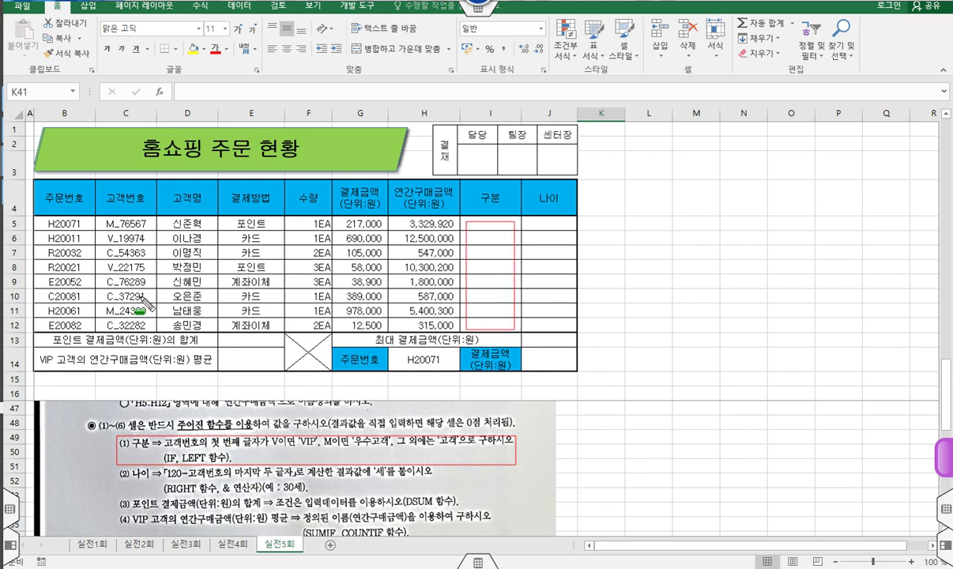
{"action": "mouse_move", "coordinate": [104, 219]}
{"action": "left_mouse_down"}
{"action": "mouse_move", "coordinate": [121, 254]}
{"action": "mouse_move", "coordinate": [109, 311]}
{"action": "mouse_move", "coordinate": [117, 336]}
{"action": "left_mouse_up"}
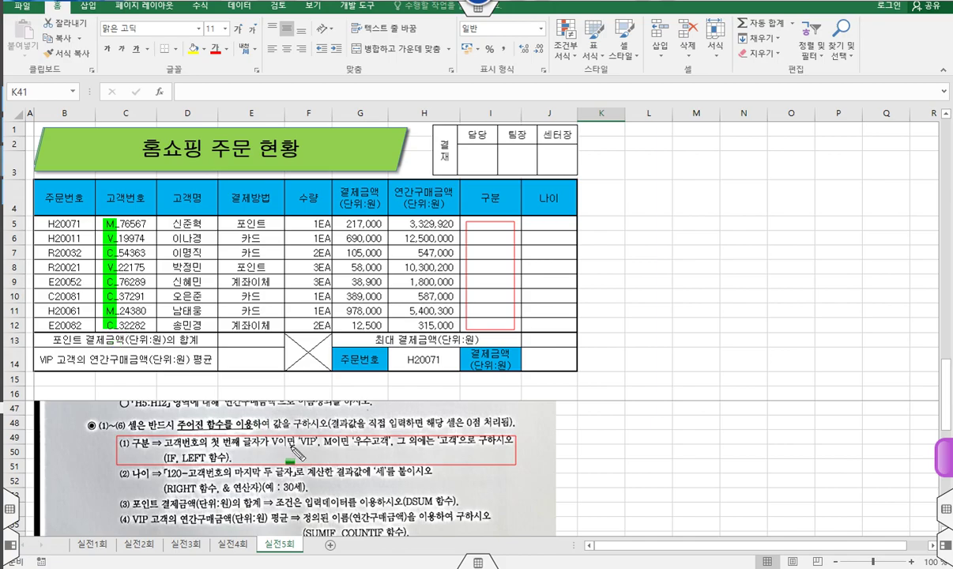
{"action": "left_click_drag", "start_coordinate": [299, 441], "coordinate": [382, 441]}
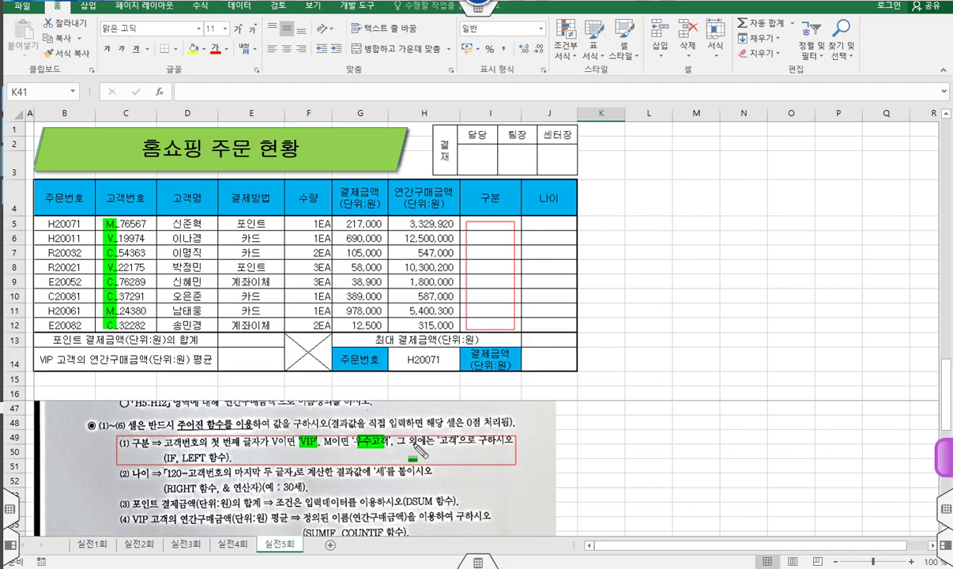
{"action": "left_click_drag", "start_coordinate": [442, 439], "coordinate": [453, 441]}
{"action": "left_click_drag", "start_coordinate": [164, 458], "coordinate": [181, 466]}
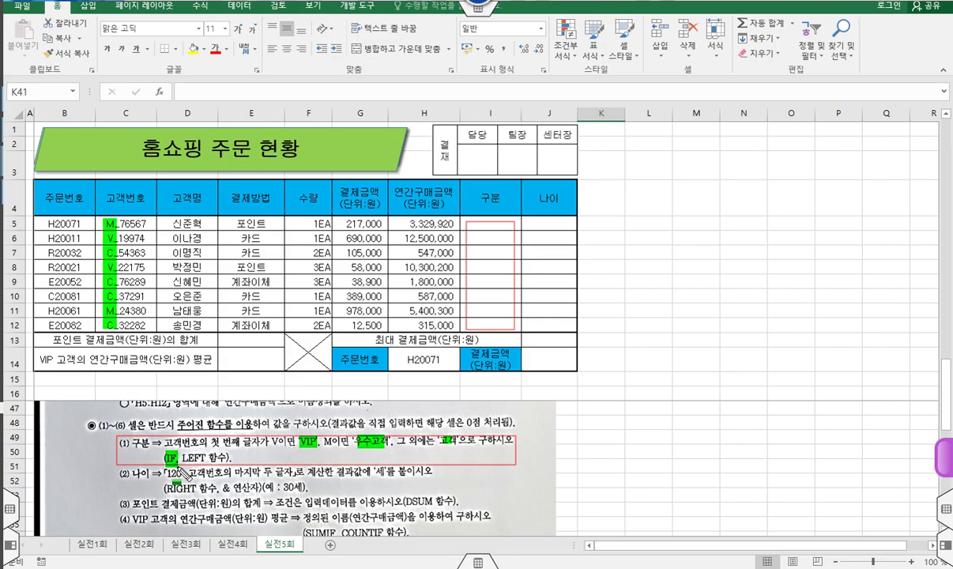
{"action": "left_click_drag", "start_coordinate": [182, 459], "coordinate": [207, 459]}
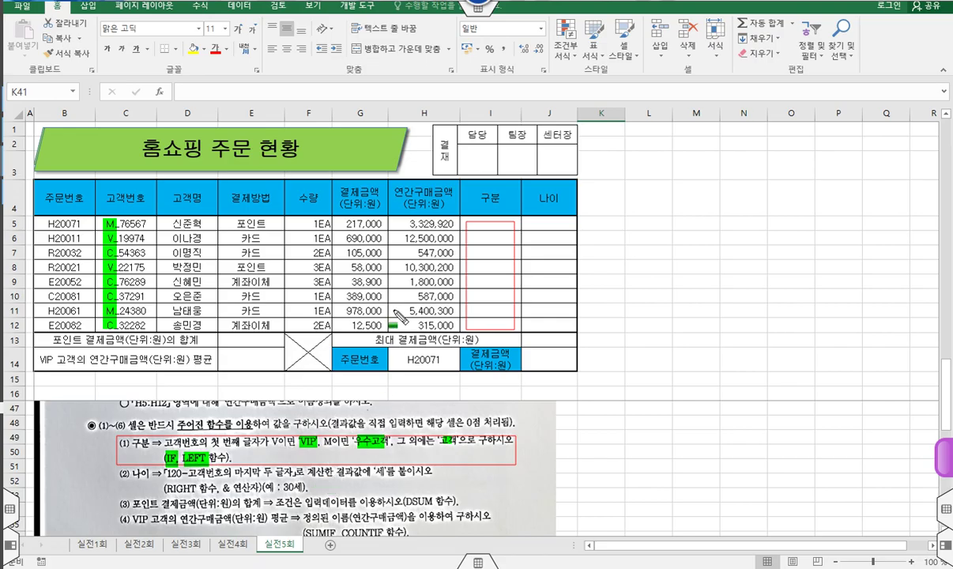
{"action": "key", "text": "Escape"}
Start an IF formula in the 구분 cells I5:I12 with a nested LEFT(C5,1) to extract the first letter of 고객번호
{"action": "left_click_drag", "start_coordinate": [487, 227], "coordinate": [490, 325]}
{"action": "left_click", "coordinate": [322, 86]}
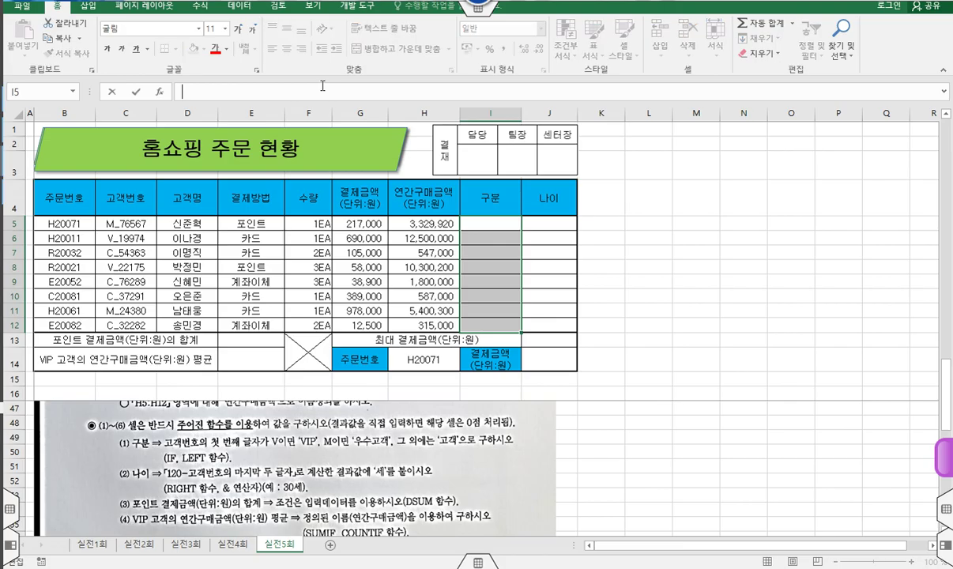
{"action": "type", "text": "="}
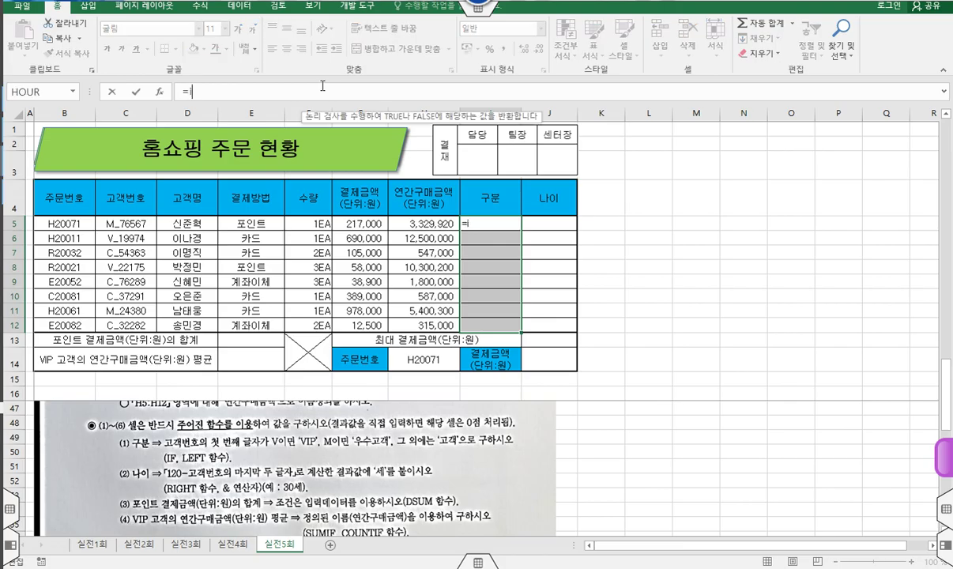
{"action": "type", "text": "i"}
{"action": "key", "text": "Tab"}
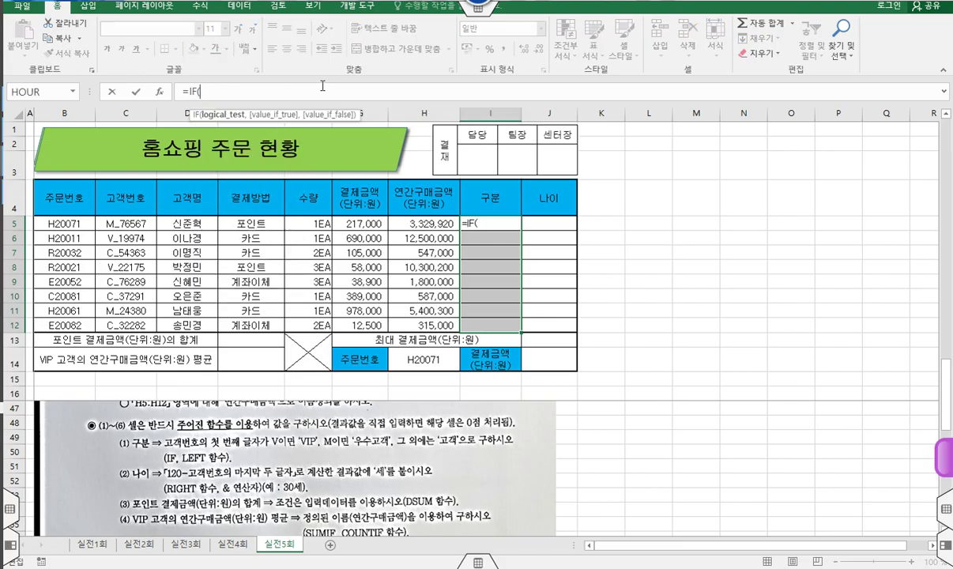
{"action": "type", "text": "le"}
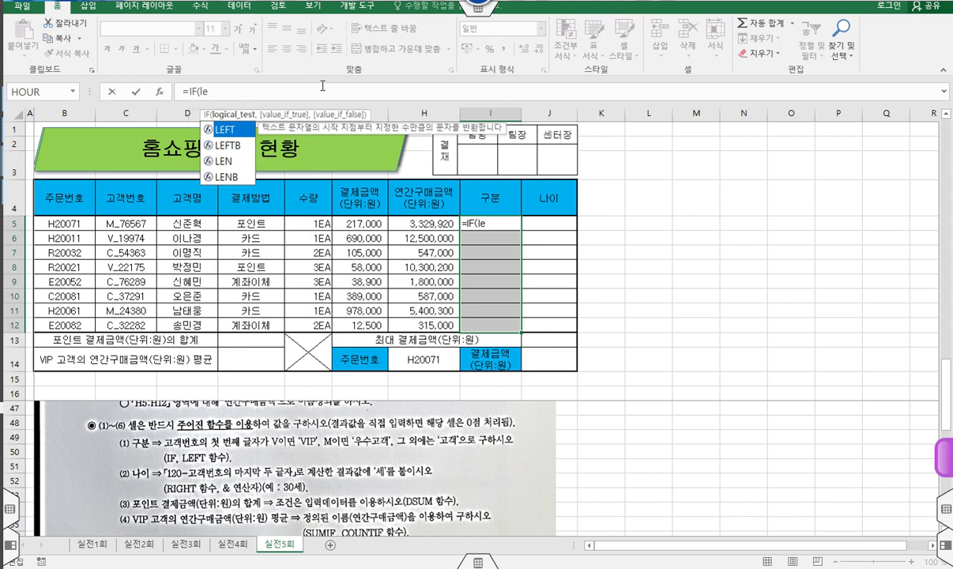
{"action": "key", "text": "Tab"}
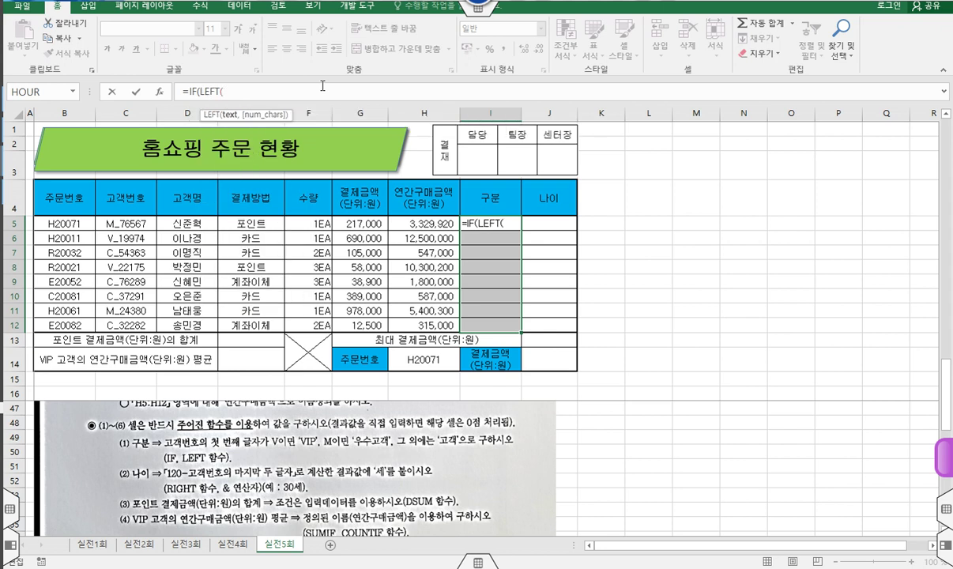
{"action": "left_click", "coordinate": [161, 93]}
{"action": "left_click", "coordinate": [136, 223]}
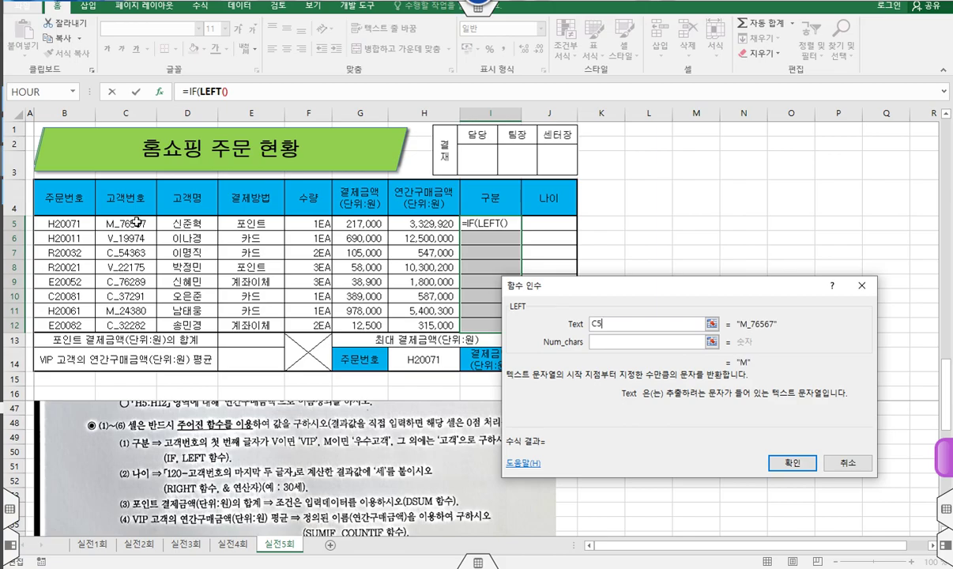
{"action": "left_click", "coordinate": [606, 342]}
{"action": "type", "text": "1"}
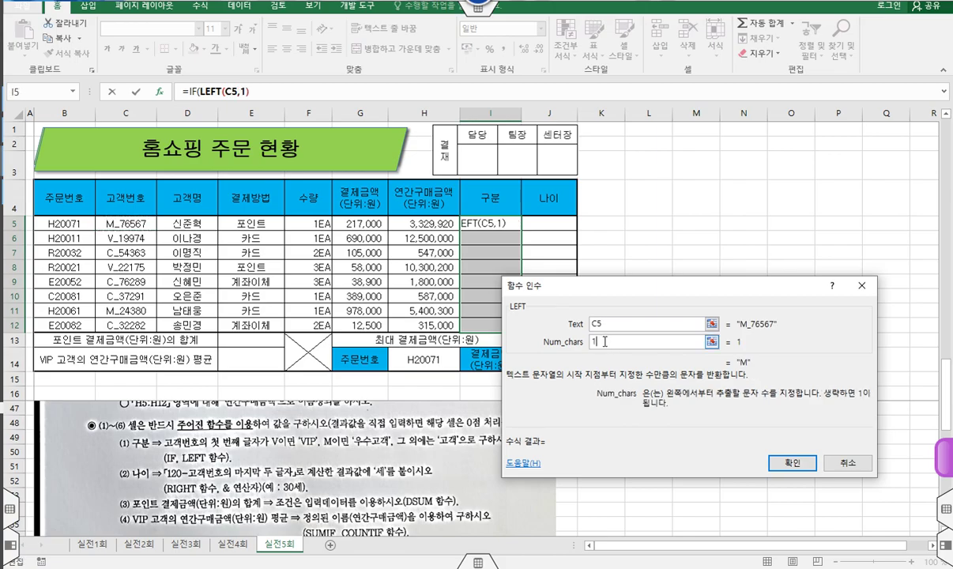
Complete the IF condition as LEFT(C5,1) = "V" and set its true value to "VIP"
{"action": "left_click", "coordinate": [193, 92]}
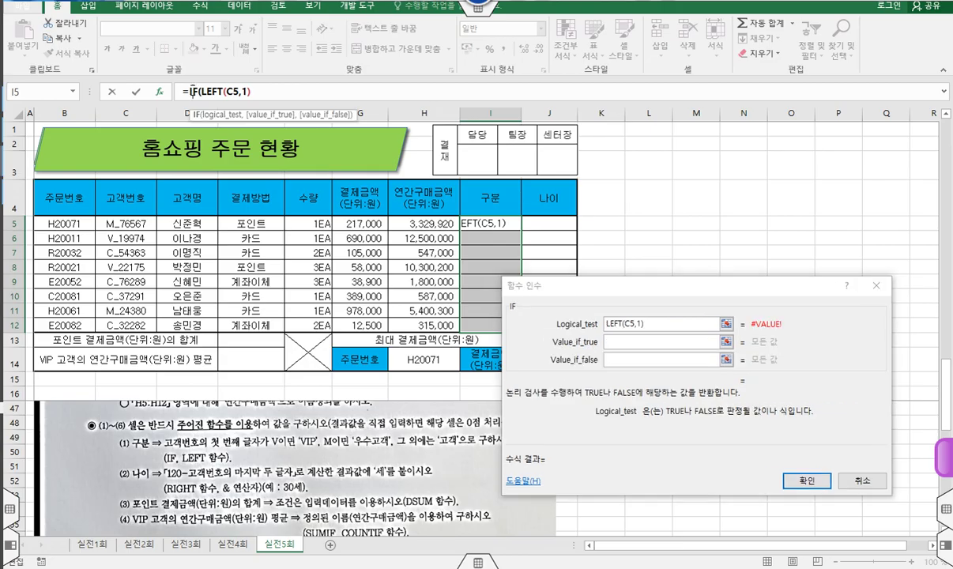
{"action": "left_click", "coordinate": [658, 324]}
{"action": "type", "text": "= \""}
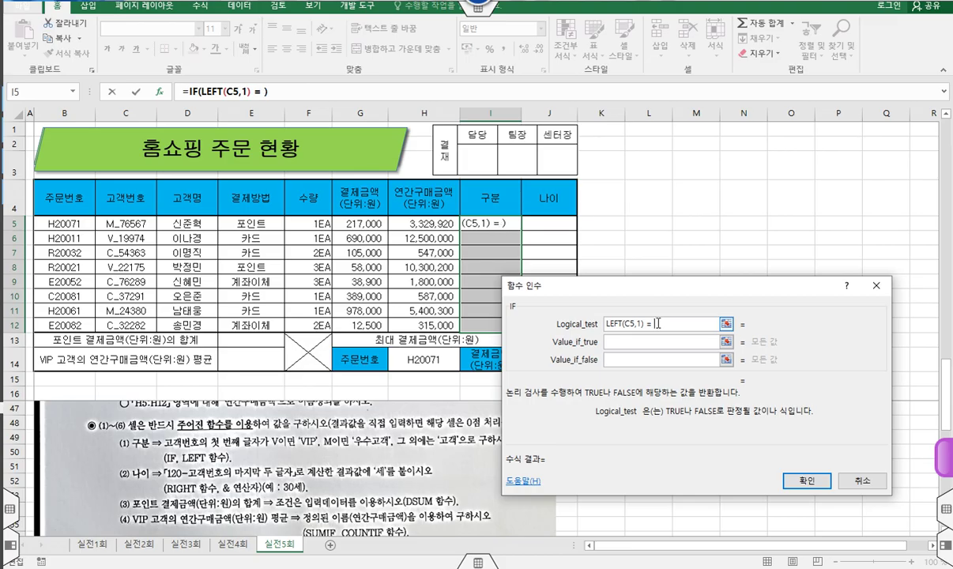
{"action": "type", "text": "V\""}
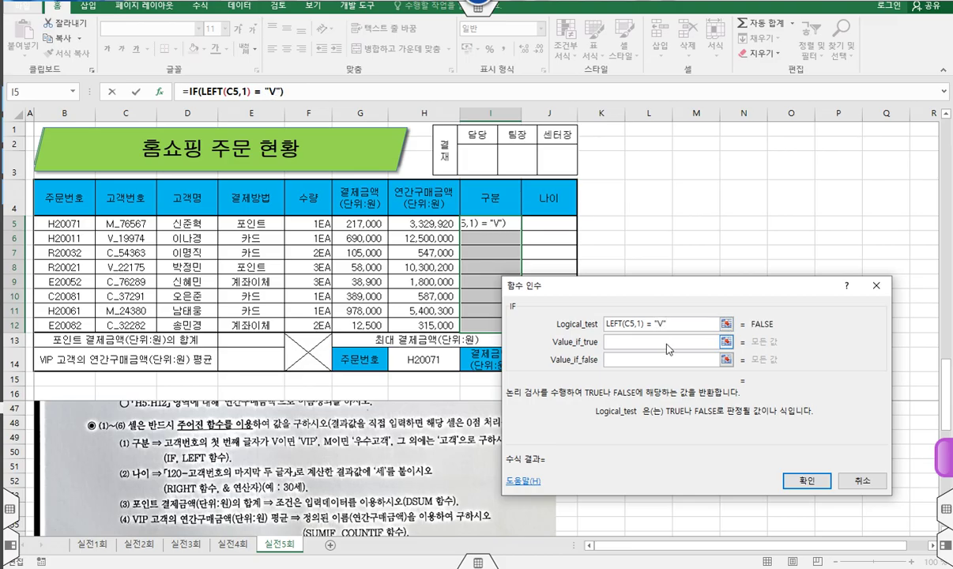
{"action": "left_click", "coordinate": [667, 343]}
{"action": "type", "text": "VIP"}
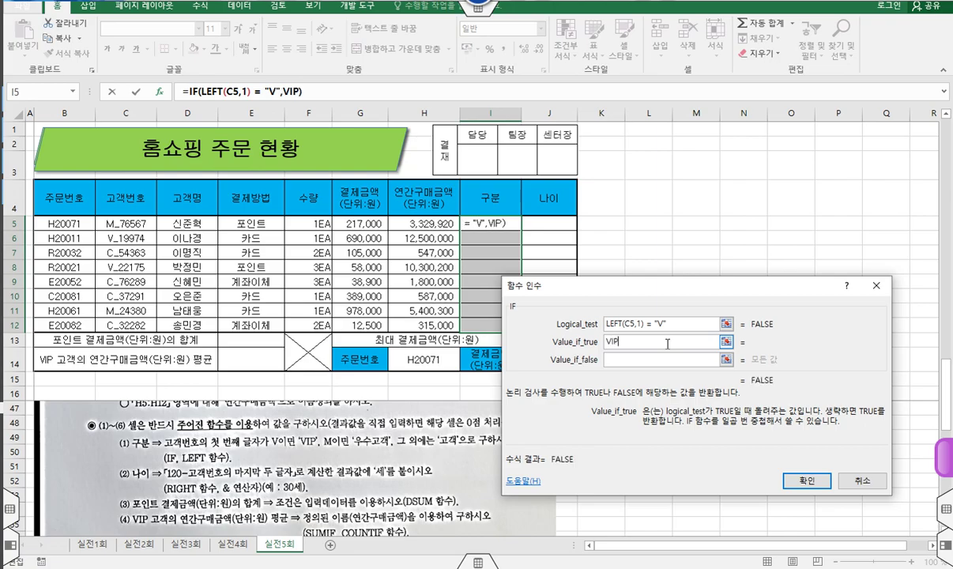
{"action": "key", "text": "Tab"}
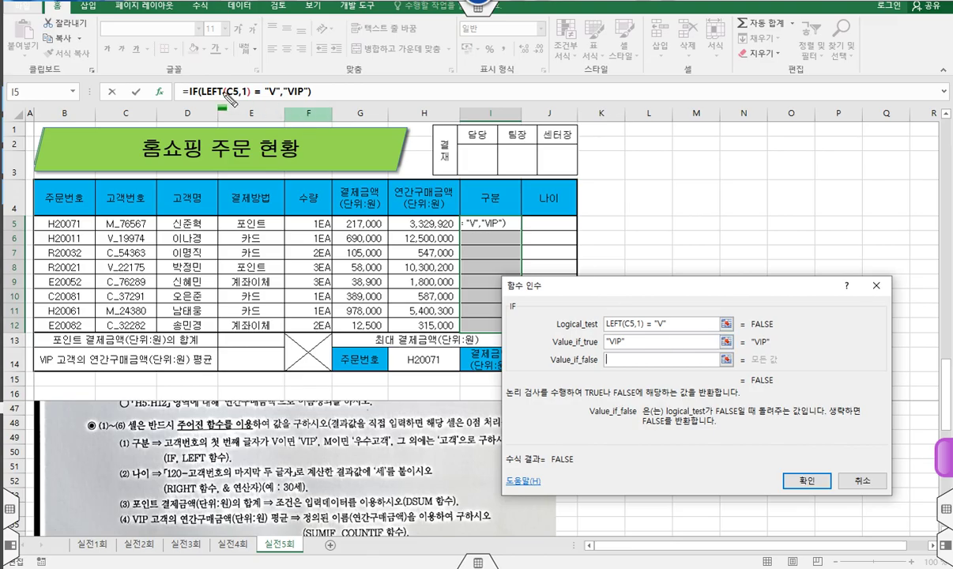
Copy IF(LEFT(C5,1) = "V","VIP") from the formula and paste it as the outer IF's Value_if_false argument
{"action": "left_click_drag", "start_coordinate": [190, 91], "coordinate": [326, 105]}
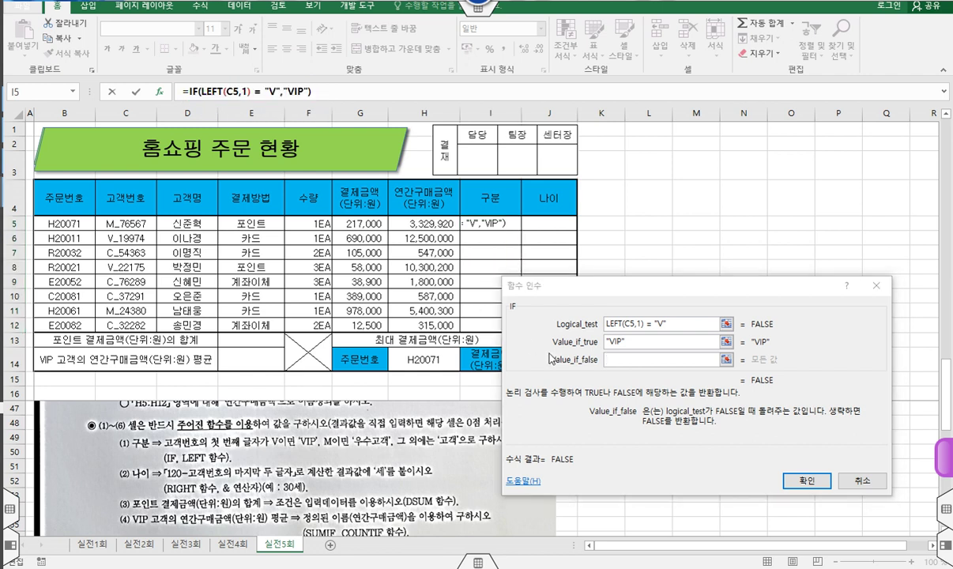
{"action": "left_click", "coordinate": [614, 358]}
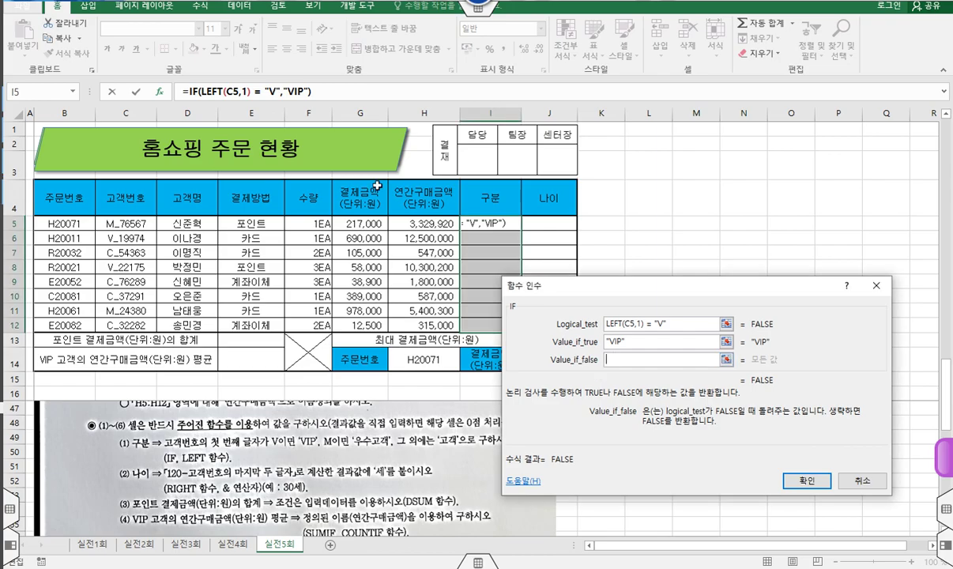
{"action": "left_click_drag", "start_coordinate": [191, 91], "coordinate": [335, 95]}
{"action": "right_click", "coordinate": [295, 93]}
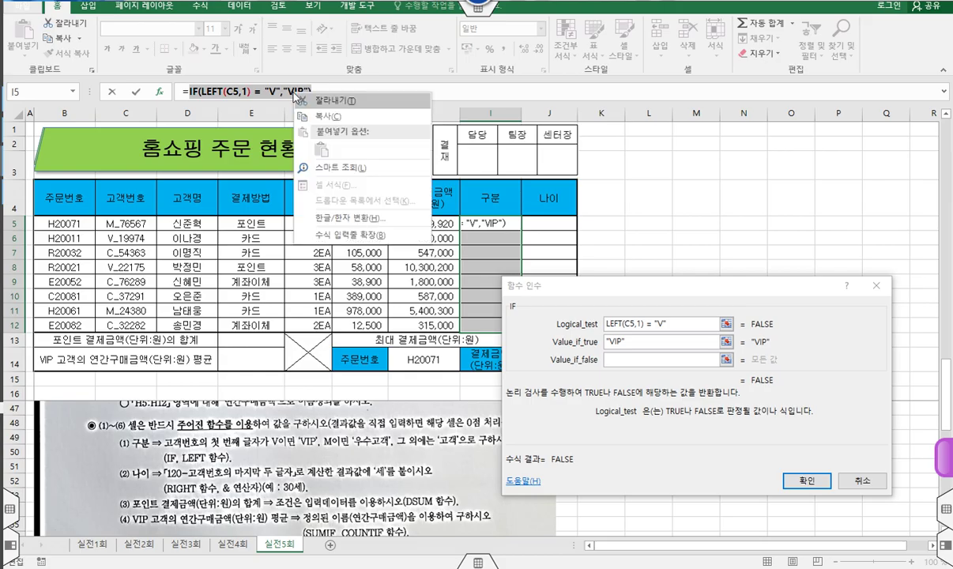
{"action": "left_click", "coordinate": [316, 116]}
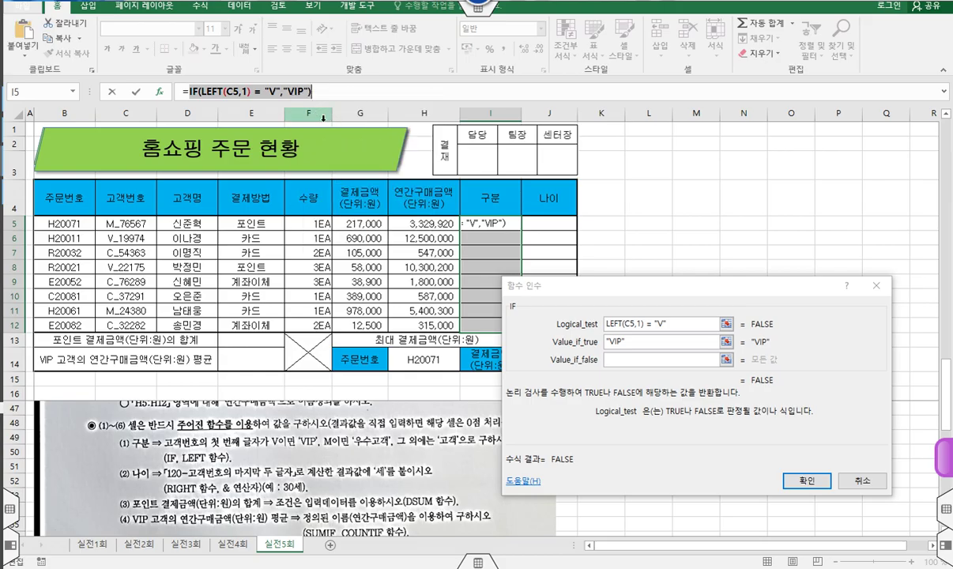
{"action": "left_click", "coordinate": [620, 358]}
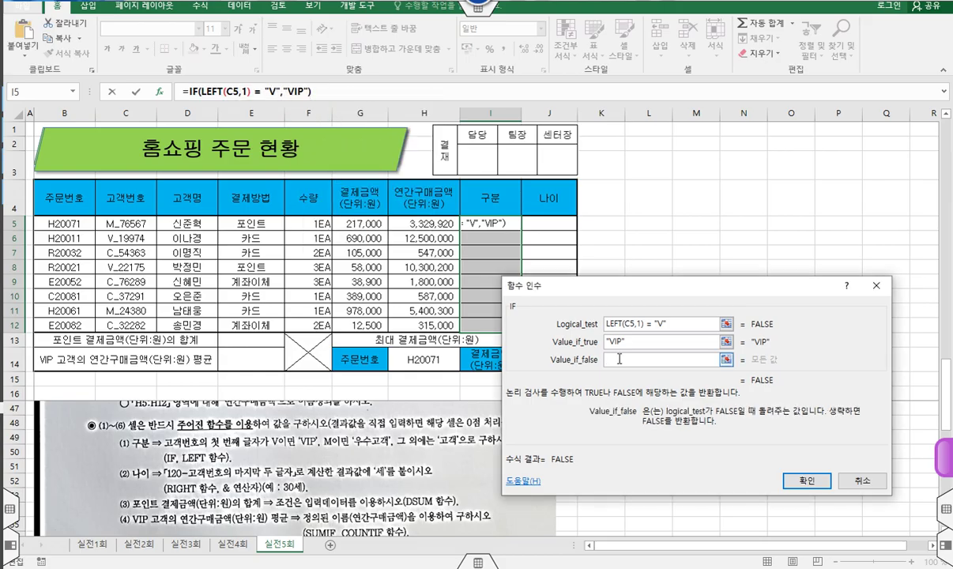
{"action": "right_click", "coordinate": [620, 358]}
{"action": "left_click", "coordinate": [648, 401]}
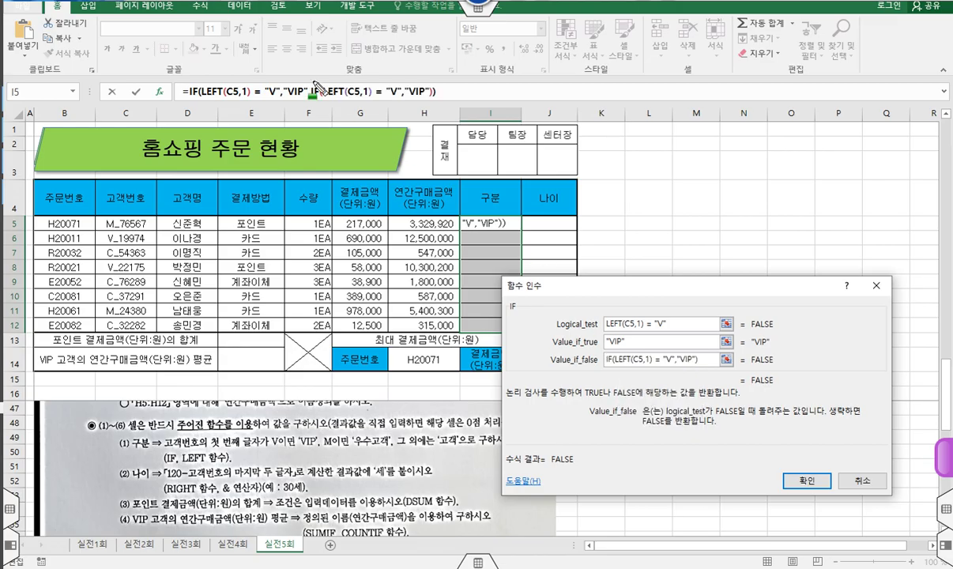
{"action": "left_click_drag", "start_coordinate": [312, 92], "coordinate": [434, 96]}
{"action": "left_click_drag", "start_coordinate": [385, 13], "coordinate": [319, 81]}
{"action": "key", "text": "r"}
{"action": "left_click_drag", "start_coordinate": [353, 36], "coordinate": [318, 89]}
{"action": "key", "text": "Escape"}
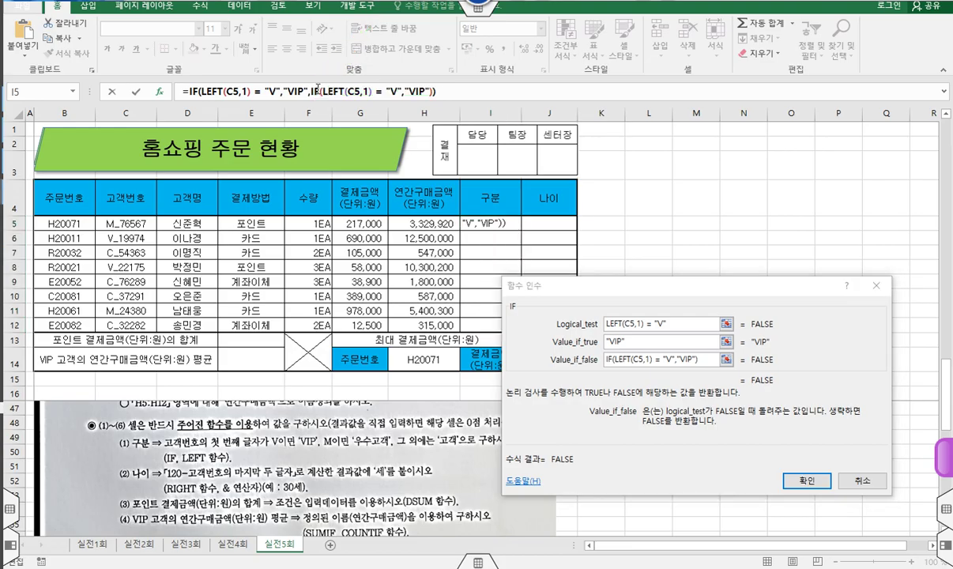
Change the nested IF to test for "M", returning "우수고객" when true and "고객" when false
{"action": "left_click", "coordinate": [310, 92]}
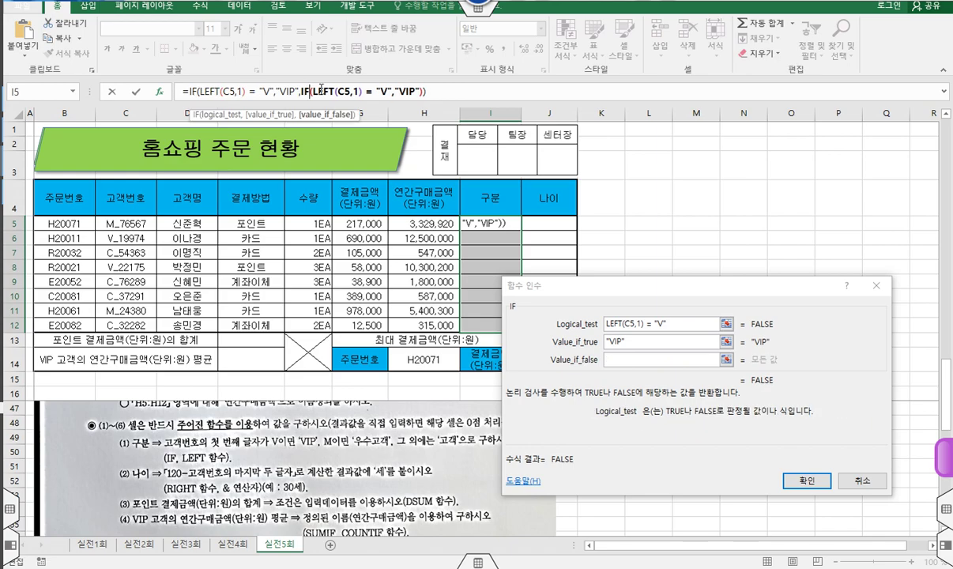
{"action": "left_click", "coordinate": [660, 323]}
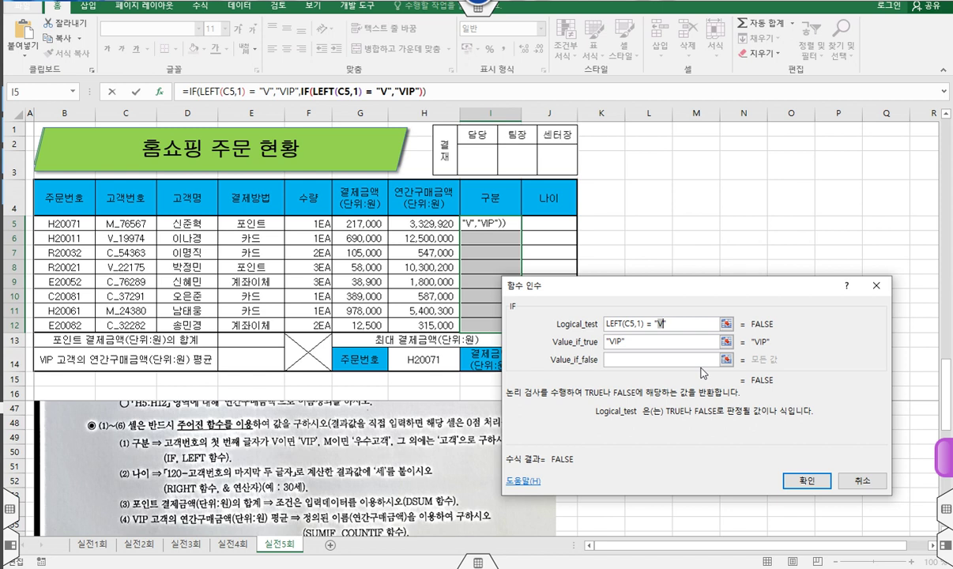
{"action": "type", "text": "M"}
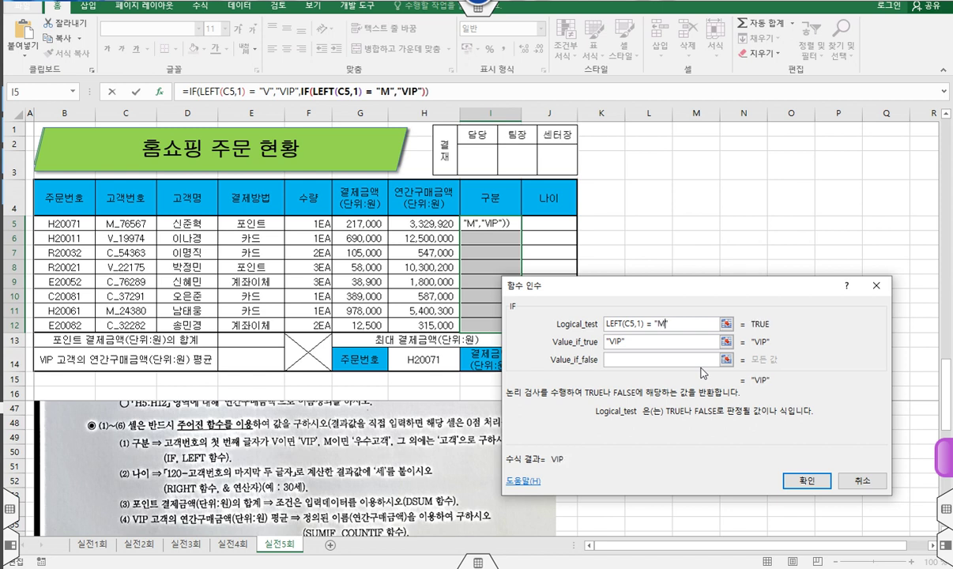
{"action": "left_click", "coordinate": [609, 342]}
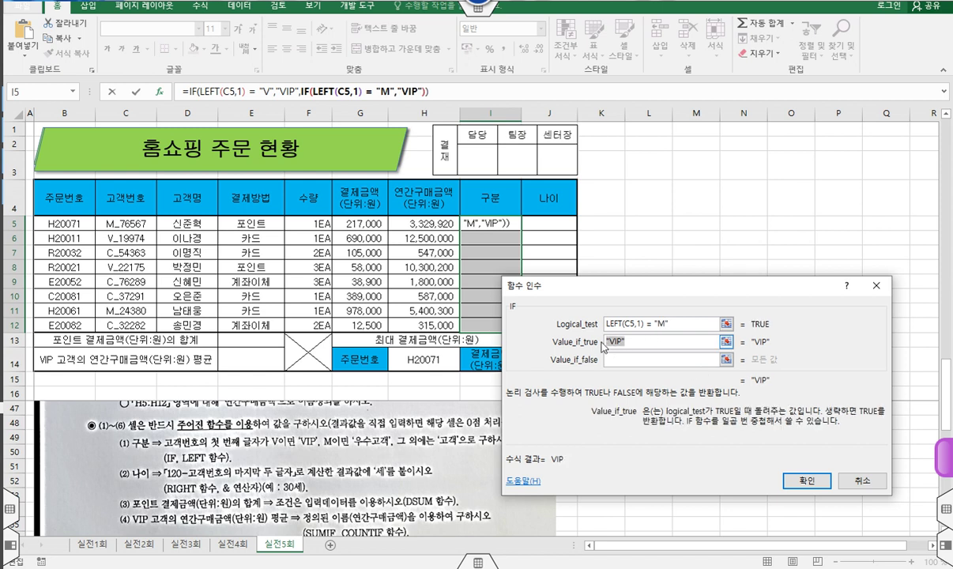
{"action": "type", "text": "우수고"}
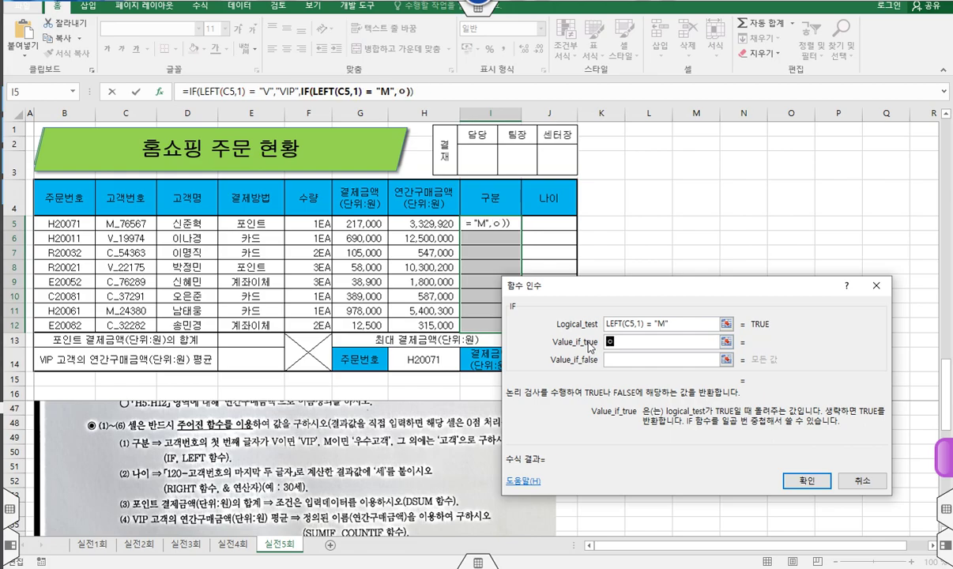
{"action": "type", "text": "객"}
{"action": "key", "text": "Tab"}
{"action": "type", "text": "고개"}
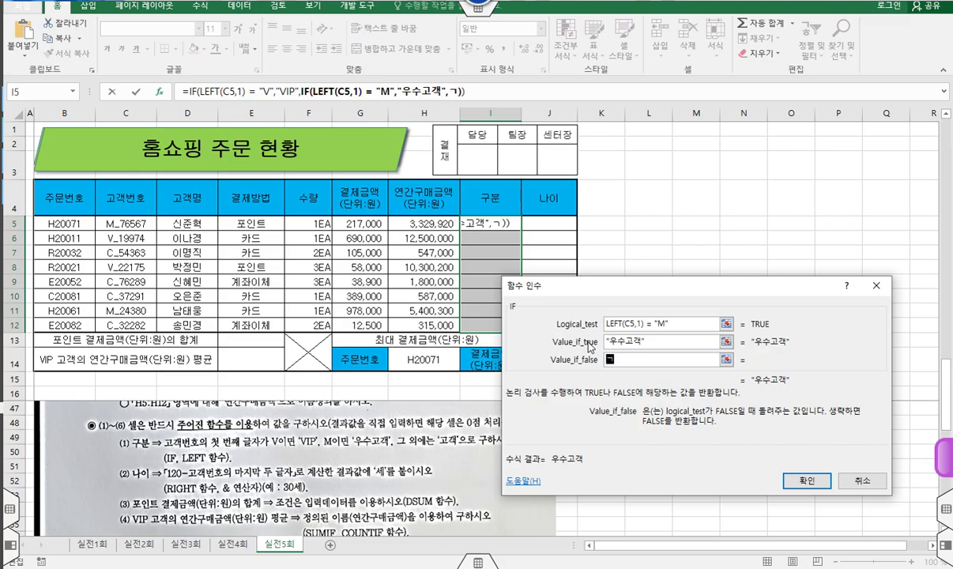
{"action": "key", "text": "Tab"}
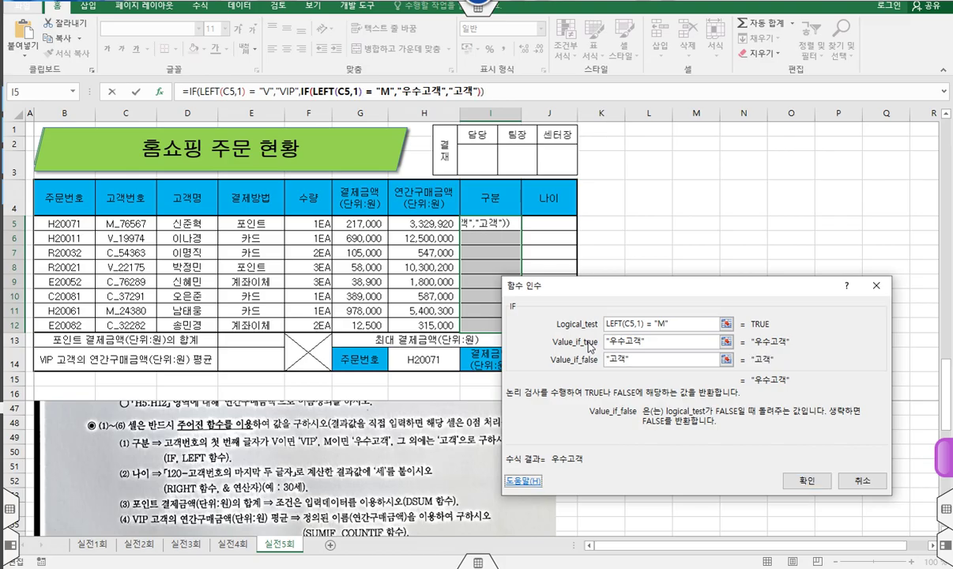
Accept the nested IF formula and fill it into all the selected 구분 cells I5:I12
{"action": "left_click", "coordinate": [798, 480]}
{"action": "left_click", "coordinate": [581, 90]}
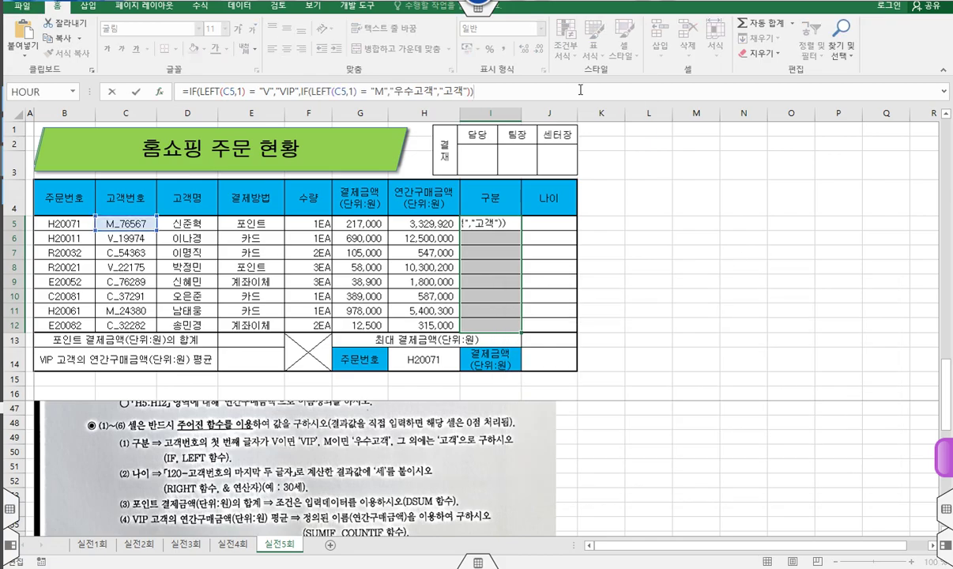
{"action": "key", "text": "ctrl+Return"}
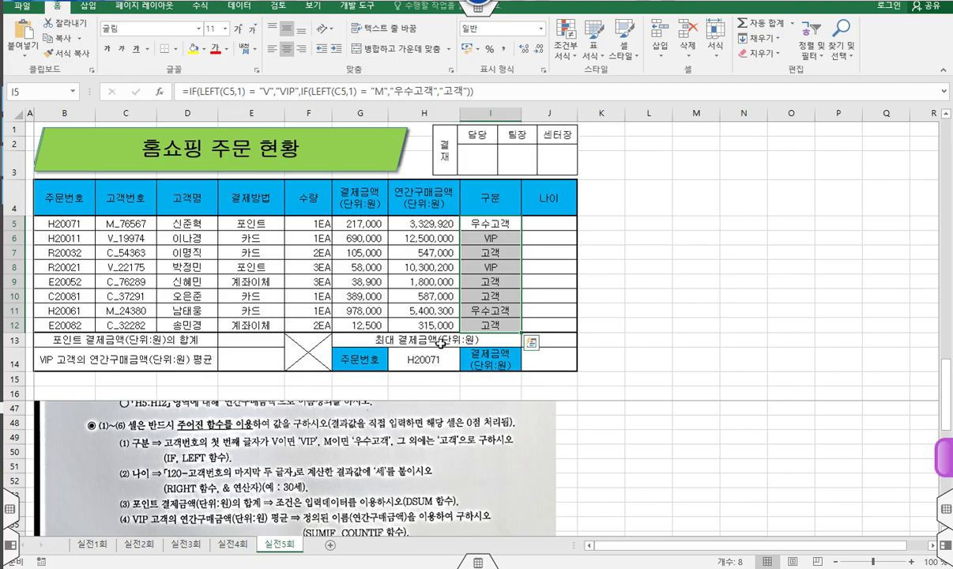
Read condition (2) for the 나이 column, checking the calculation, the required RIGHT function and & operator, and the example result
{"action": "left_click_drag", "start_coordinate": [122, 464], "coordinate": [443, 497]}
{"action": "key", "text": "h"}
{"action": "key", "text": "g"}
{"action": "left_click_drag", "start_coordinate": [161, 473], "coordinate": [287, 480]}
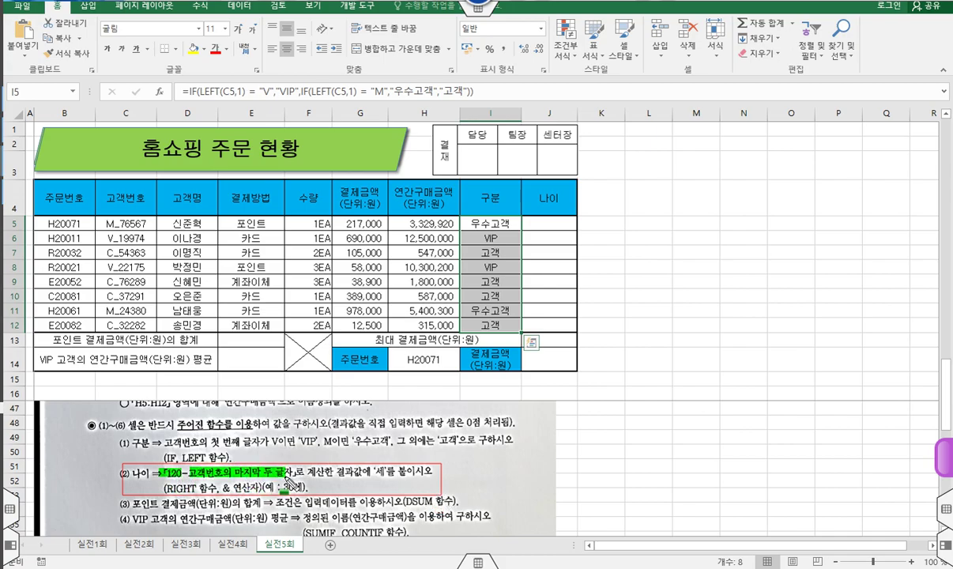
{"action": "left_click_drag", "start_coordinate": [166, 491], "coordinate": [192, 494]}
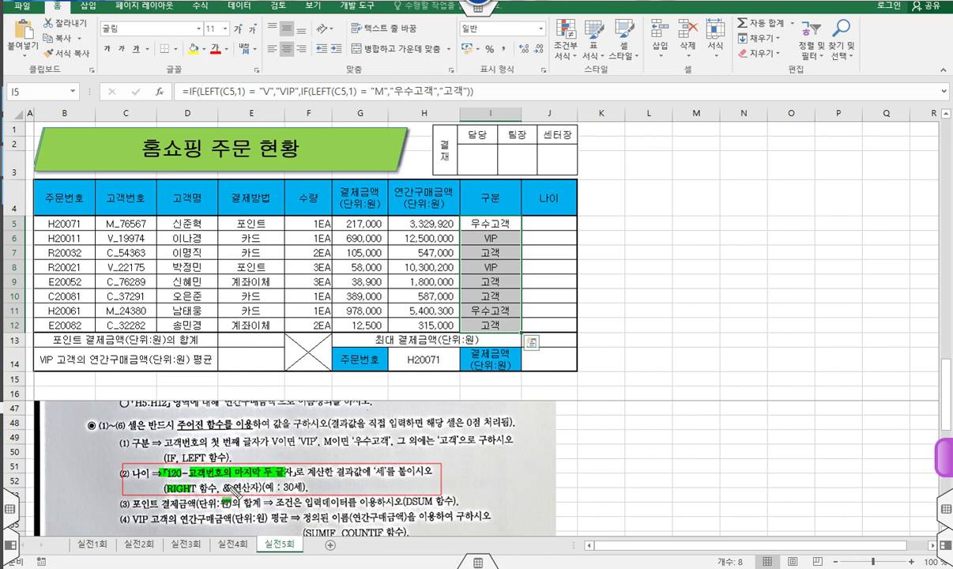
{"action": "left_click_drag", "start_coordinate": [298, 491], "coordinate": [302, 491]}
{"action": "key", "text": "Escape"}
Select the 나이 cells J5:J12 and enter 120 - RIGHT(C5,2) in J5, taking the last two characters of the 고객번호
{"action": "left_click_drag", "start_coordinate": [545, 222], "coordinate": [542, 324]}
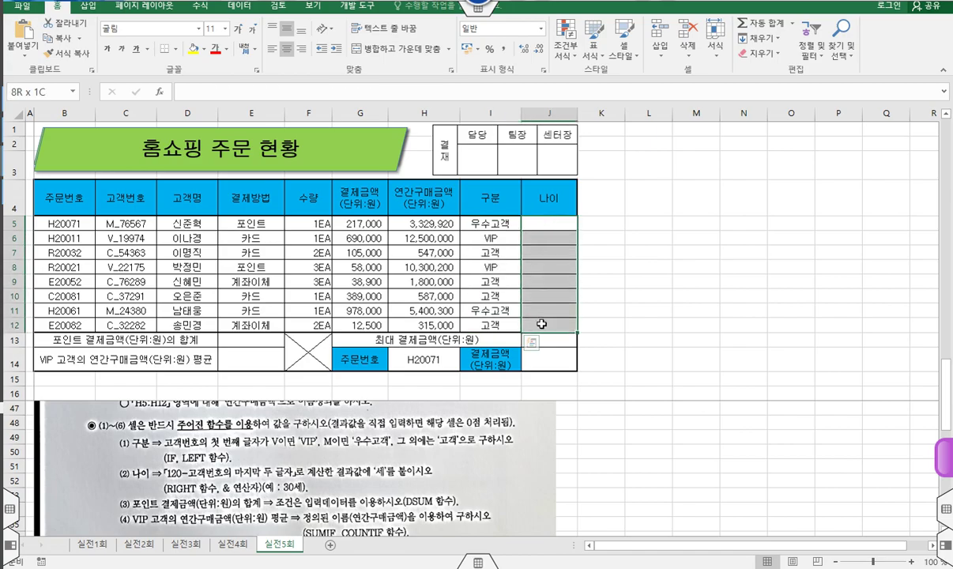
{"action": "left_click", "coordinate": [272, 94]}
{"action": "type", "text": "=12"}
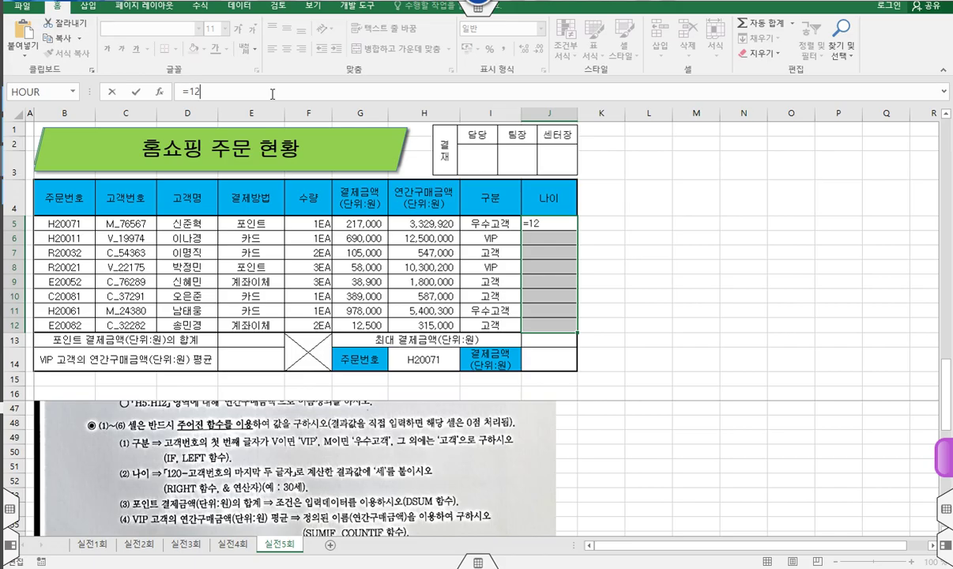
{"action": "type", "text": "0 - ri"}
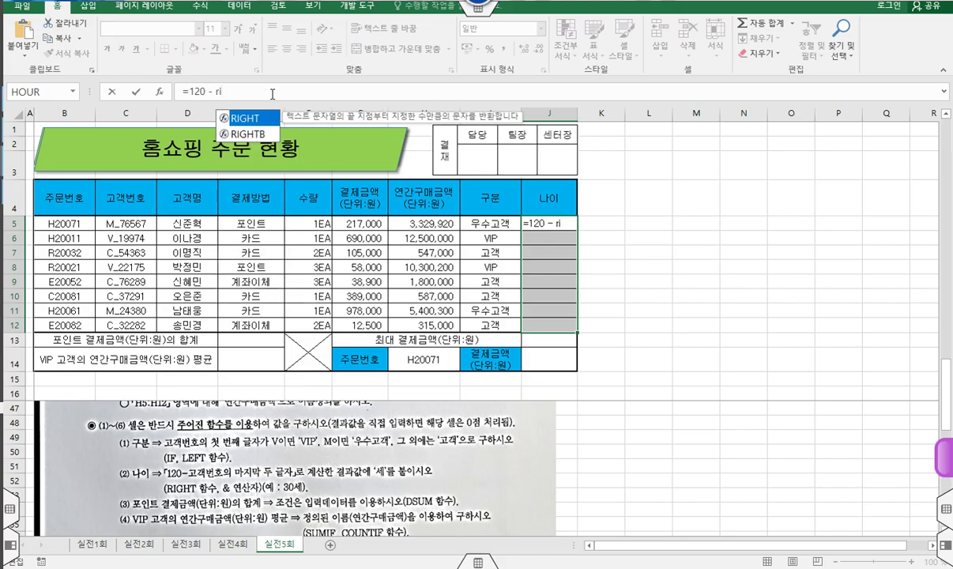
{"action": "key", "text": "Tab"}
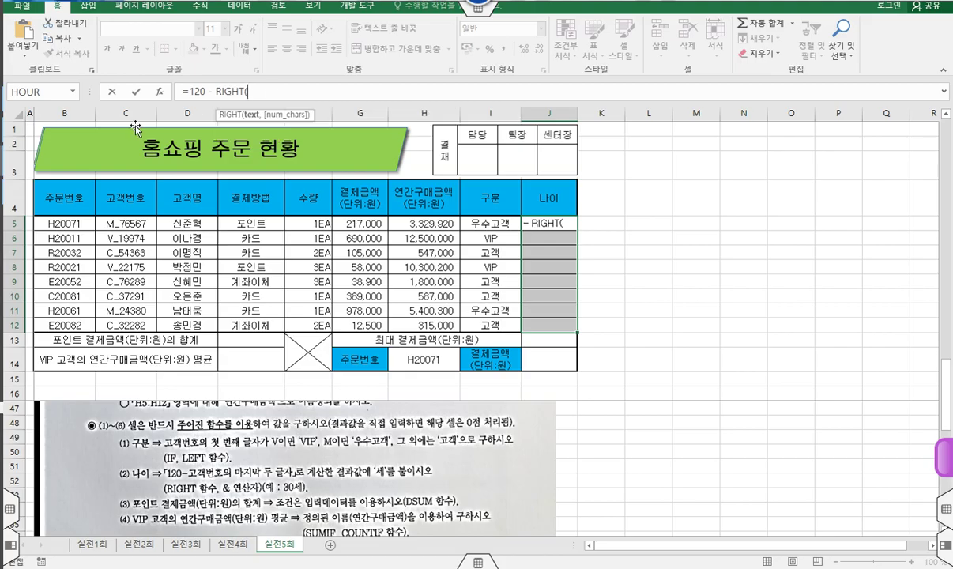
{"action": "left_click", "coordinate": [162, 92]}
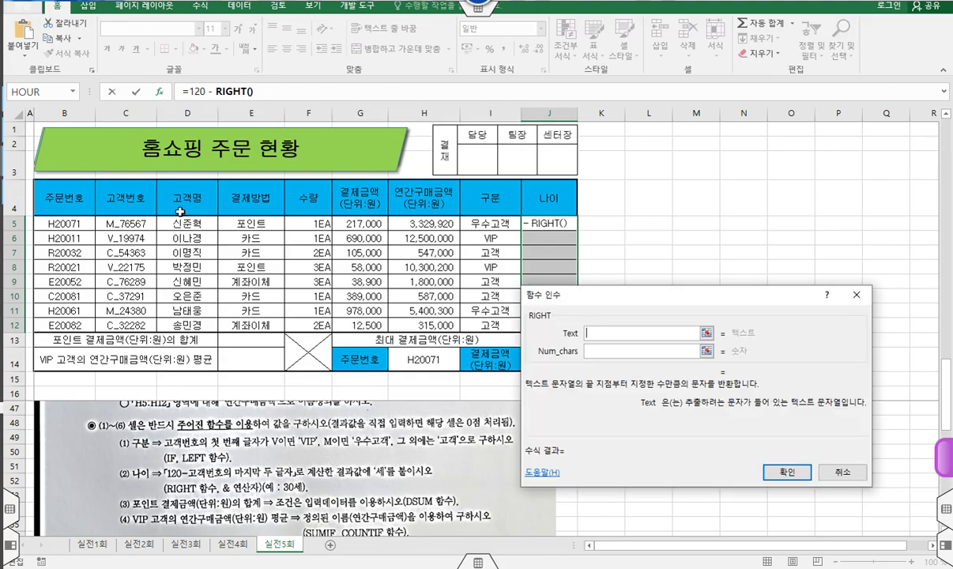
{"action": "left_click", "coordinate": [132, 224]}
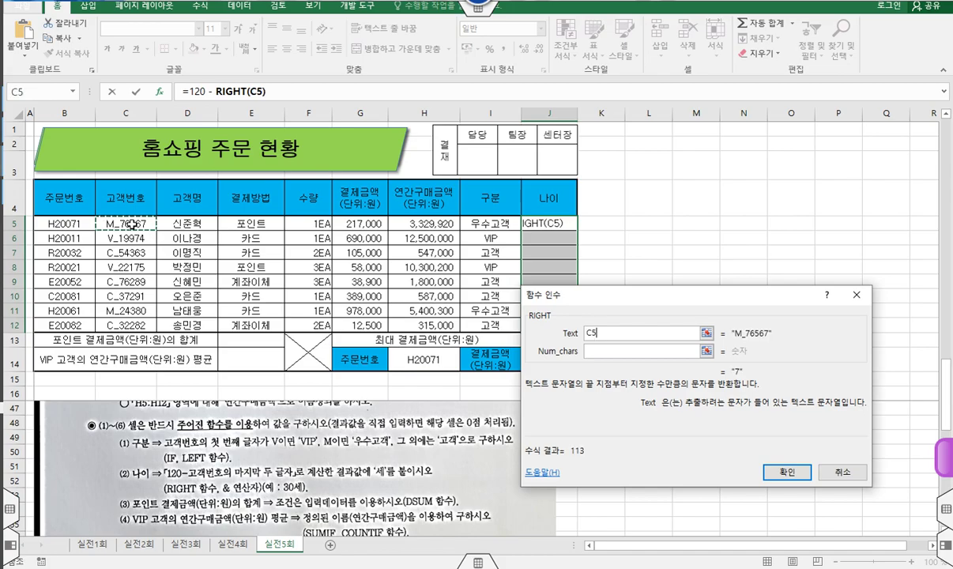
{"action": "left_click", "coordinate": [611, 353]}
{"action": "type", "text": "2"}
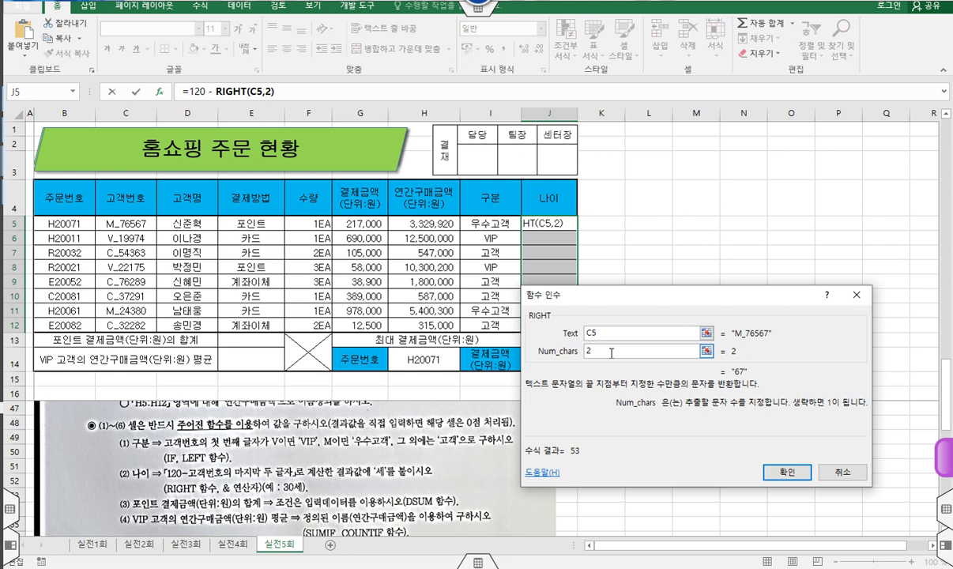
{"action": "left_click", "coordinate": [772, 472]}
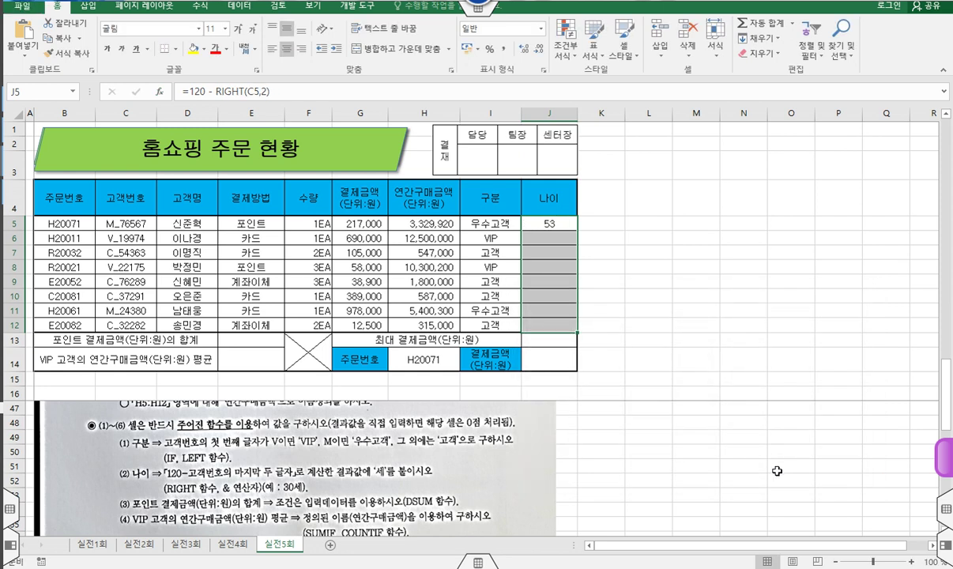
Append & "세" to the end of the 나이 formula in J5
{"action": "left_click", "coordinate": [341, 90]}
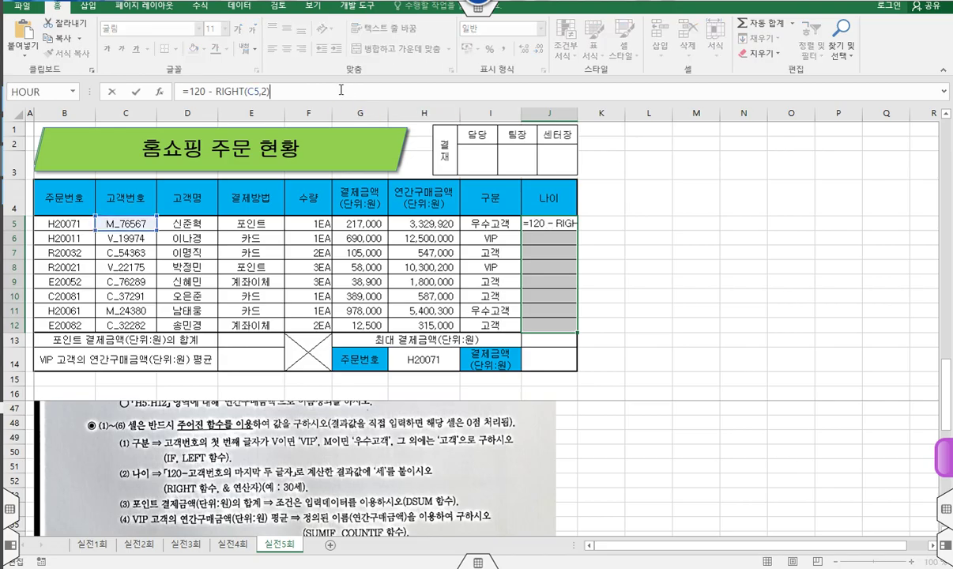
{"action": "type", "text": "&"}
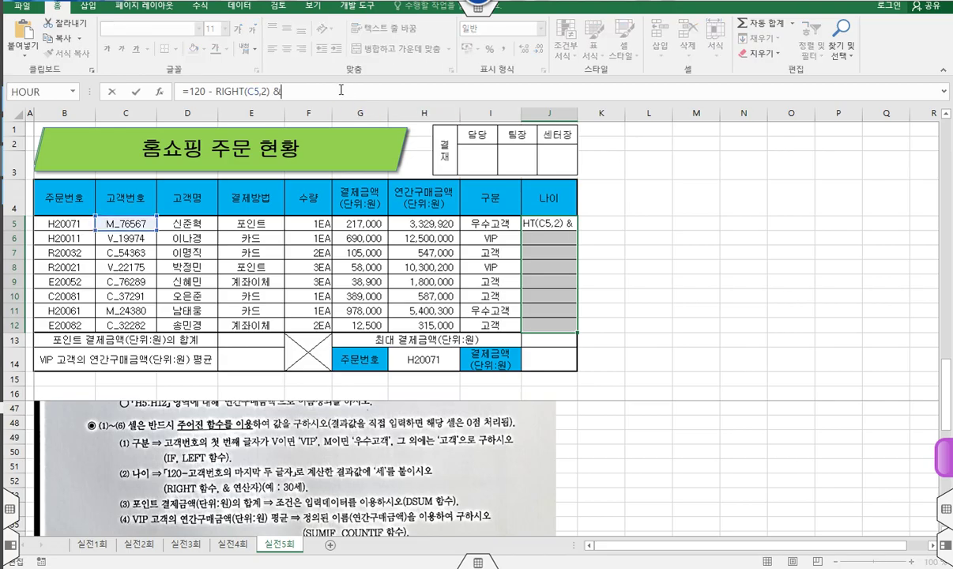
{"action": "type", "text": " \"세\""}
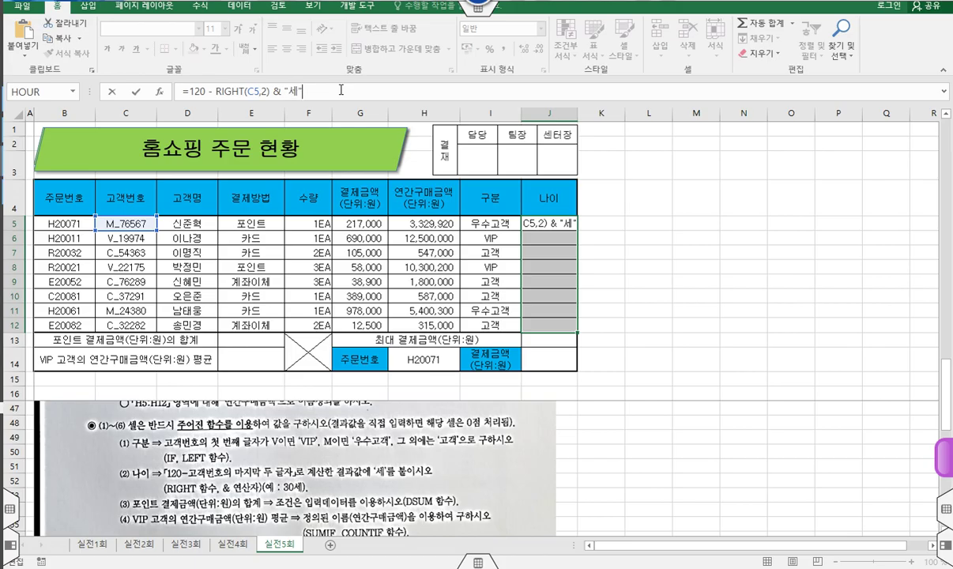
{"action": "key", "text": "Return"}
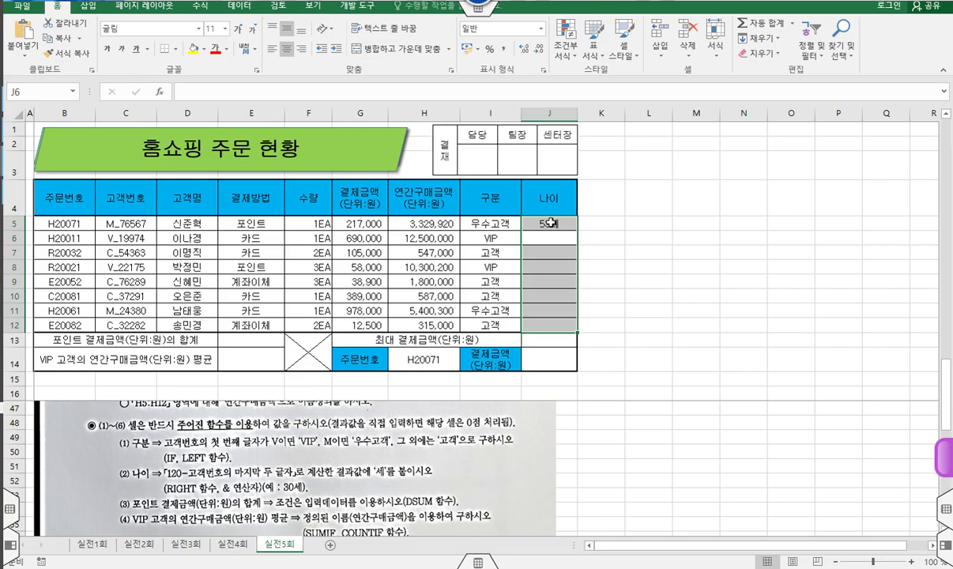
Fill the 나이 formula from J5 into all cells of the range J5:J12
{"action": "left_click_drag", "start_coordinate": [553, 223], "coordinate": [555, 328]}
{"action": "left_click_drag", "start_coordinate": [544, 225], "coordinate": [555, 325]}
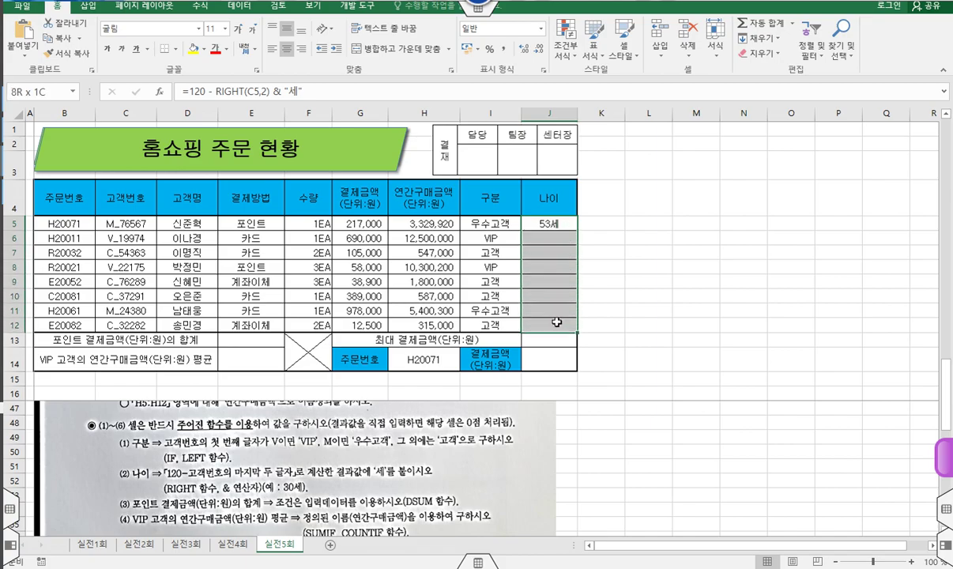
{"action": "left_click", "coordinate": [418, 93]}
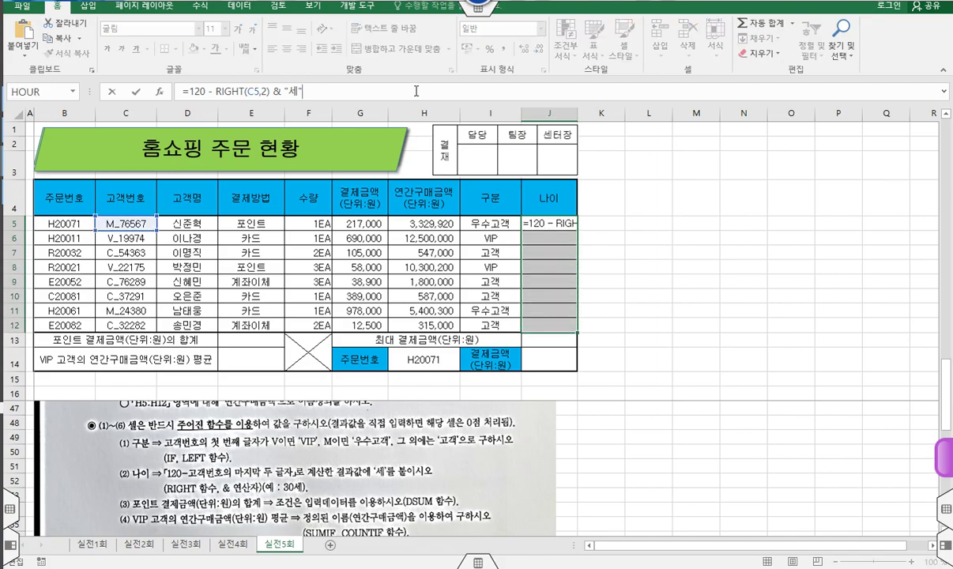
{"action": "key", "text": "ctrl+Return"}
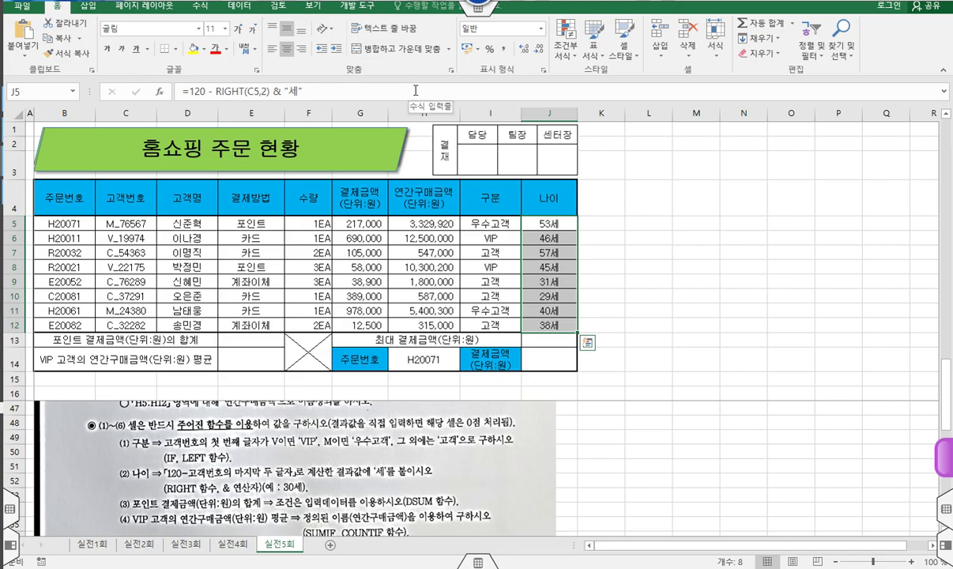
Start a DSUM function in E13 for the 포인트 결제금액 sum, with B4:J12 as its Database argument
{"action": "scroll", "coordinate": [275, 420], "scroll_direction": "down", "scroll_amount": 1}
{"action": "scroll", "coordinate": [274, 420], "scroll_direction": "down", "scroll_amount": 1}
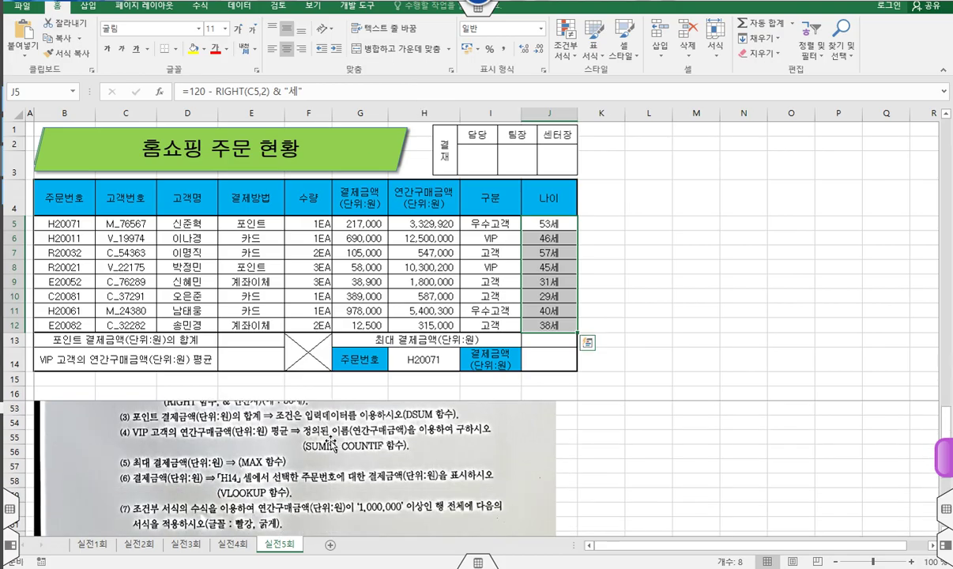
{"action": "left_click", "coordinate": [246, 338]}
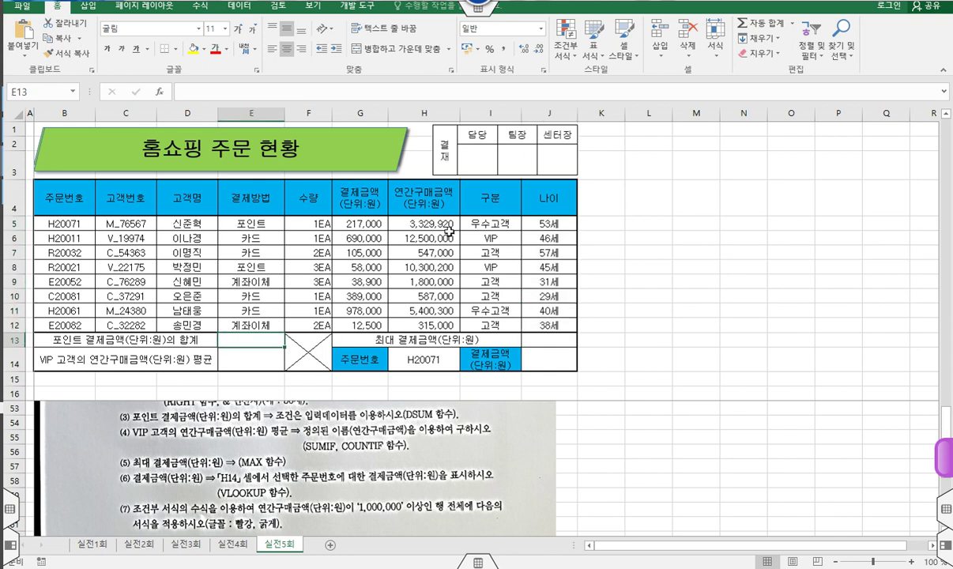
{"action": "left_click", "coordinate": [328, 92]}
{"action": "type", "text": "=ds"}
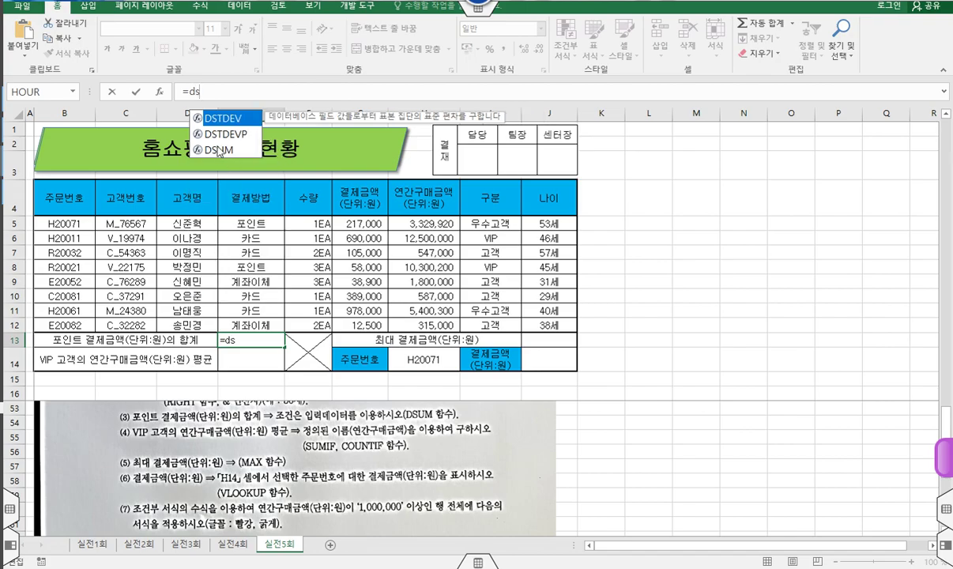
{"action": "double_click", "coordinate": [218, 151]}
{"action": "left_click", "coordinate": [158, 92]}
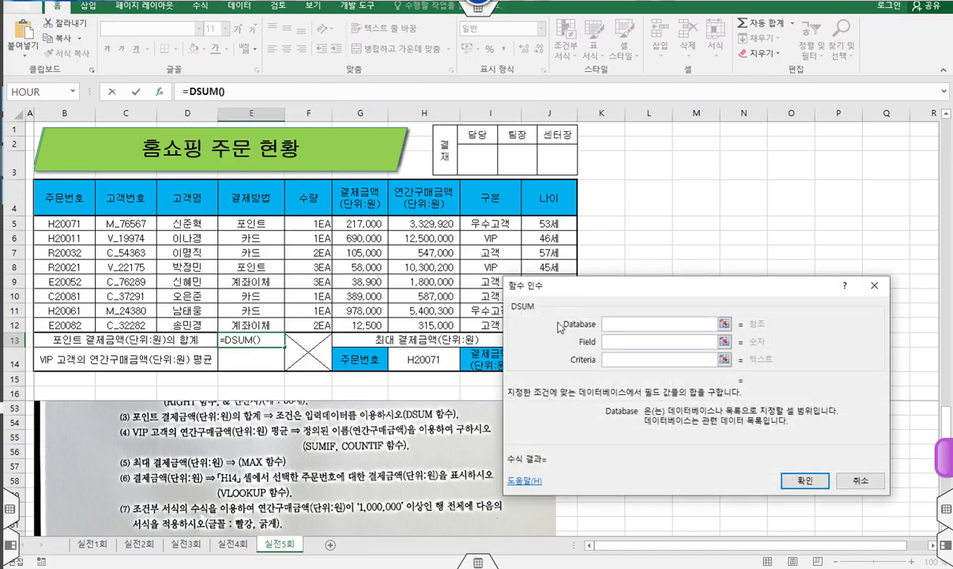
{"action": "left_click_drag", "start_coordinate": [64, 185], "coordinate": [554, 320]}
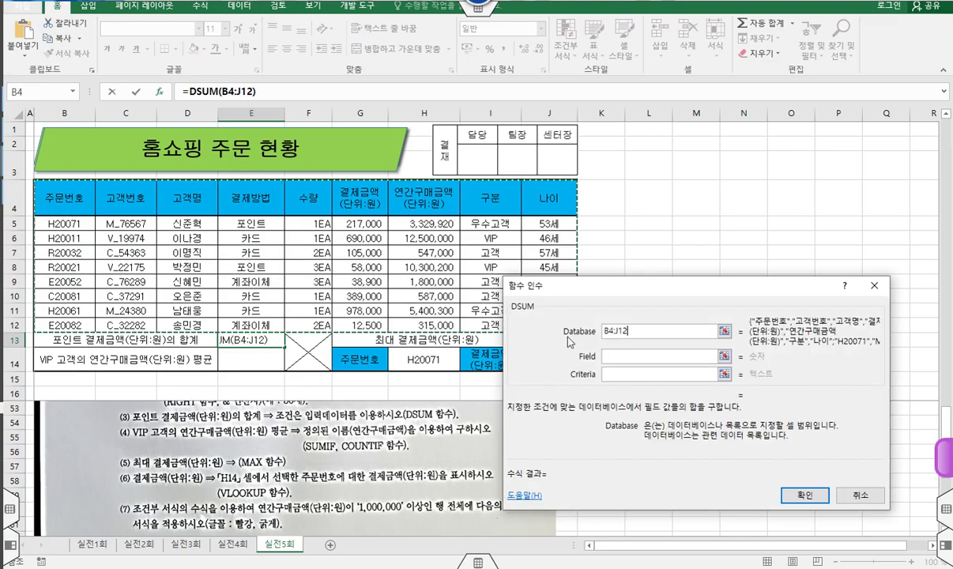
Complete the DSUM with Field G4 and Criteria E4:E5, and apply the comma style to E13
{"action": "left_click", "coordinate": [624, 358]}
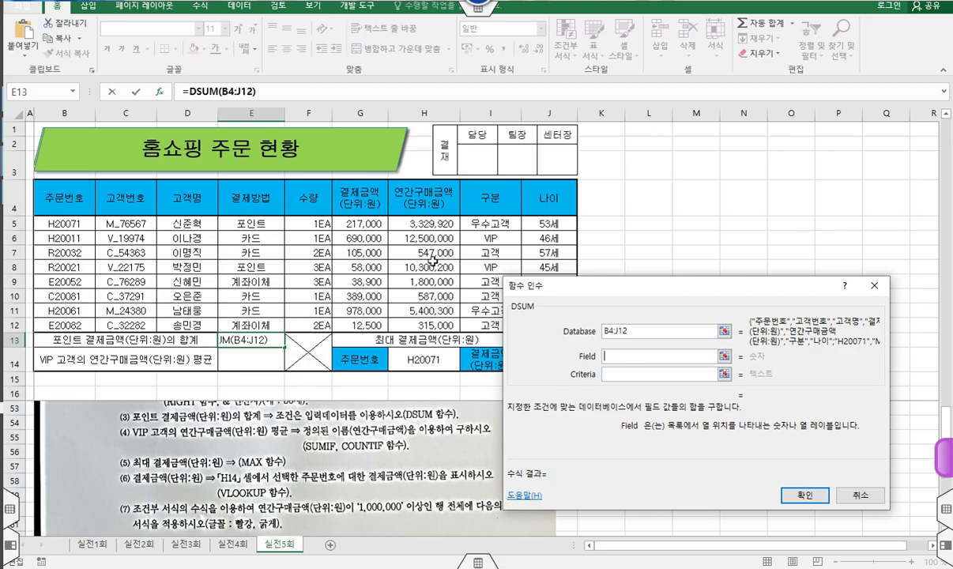
{"action": "left_click", "coordinate": [370, 200]}
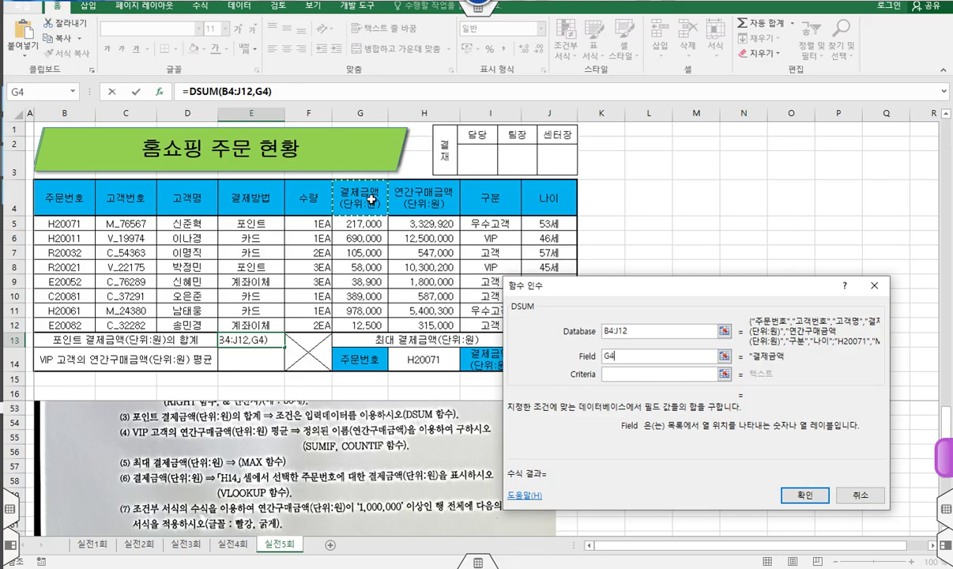
{"action": "left_click", "coordinate": [615, 376]}
{"action": "left_click_drag", "start_coordinate": [262, 199], "coordinate": [262, 224]}
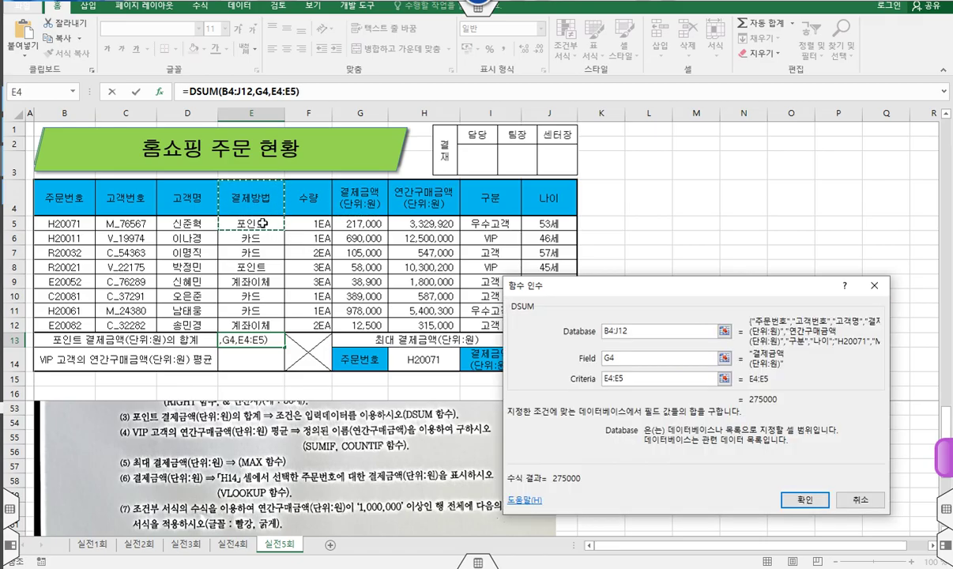
{"action": "left_click", "coordinate": [805, 500]}
{"action": "left_click", "coordinate": [504, 48]}
Check condition (4) and the existing defined names, and define the name 연간구매금액 for the range H5:H12
{"action": "left_click", "coordinate": [263, 361]}
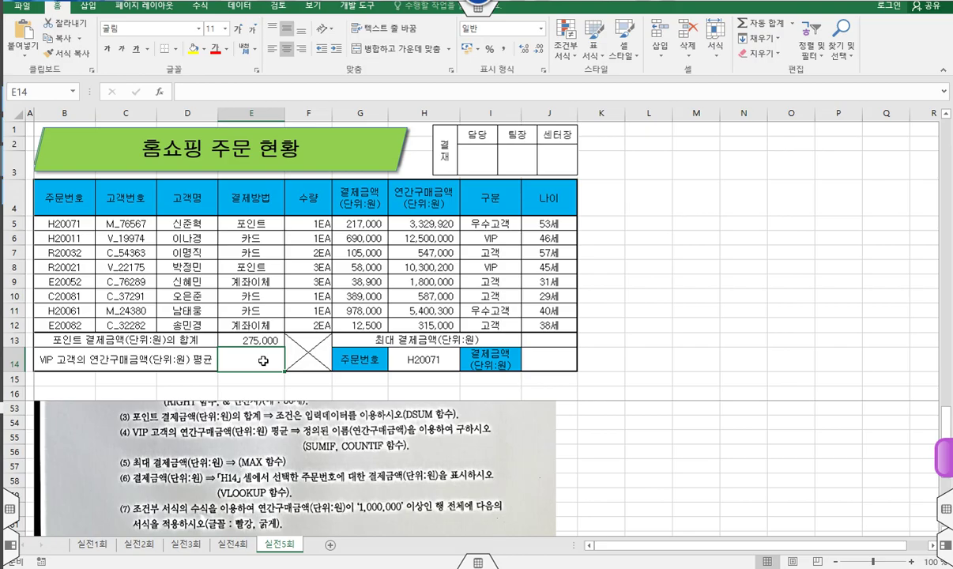
{"action": "mouse_move", "coordinate": [124, 428]}
{"action": "left_mouse_down"}
{"action": "mouse_move", "coordinate": [449, 429]}
{"action": "mouse_move", "coordinate": [497, 458]}
{"action": "left_mouse_up"}
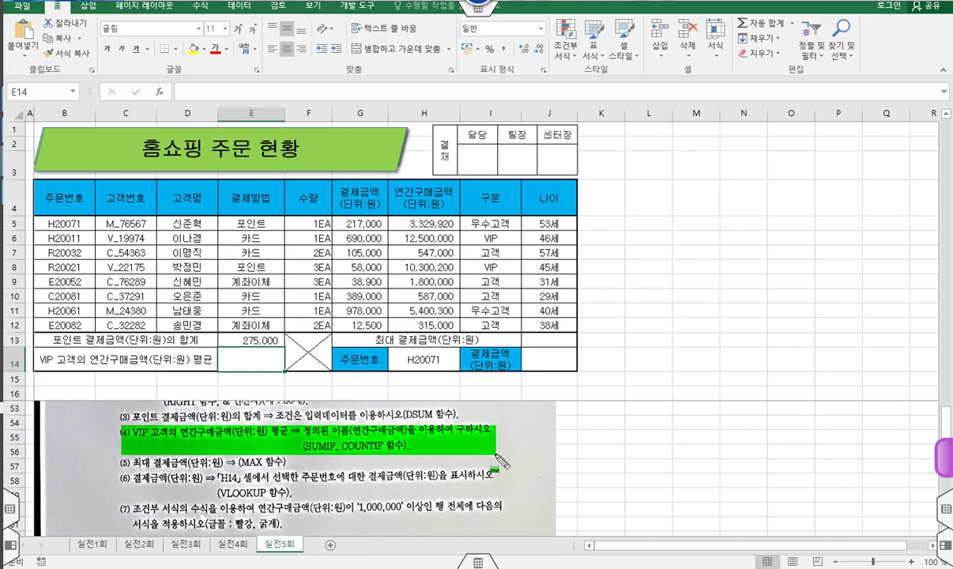
{"action": "key", "text": "Escape"}
{"action": "left_click", "coordinate": [74, 92]}
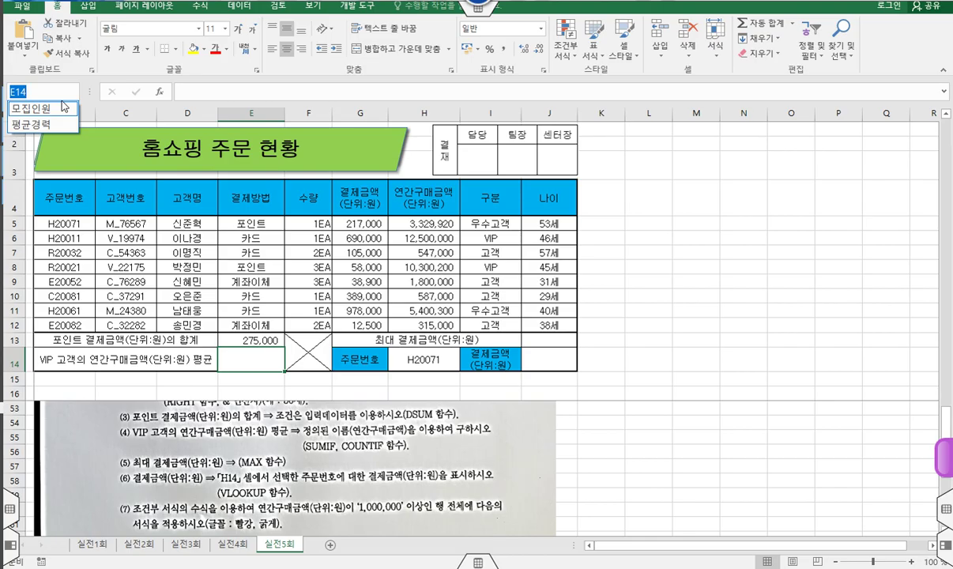
{"action": "key", "text": "Escape"}
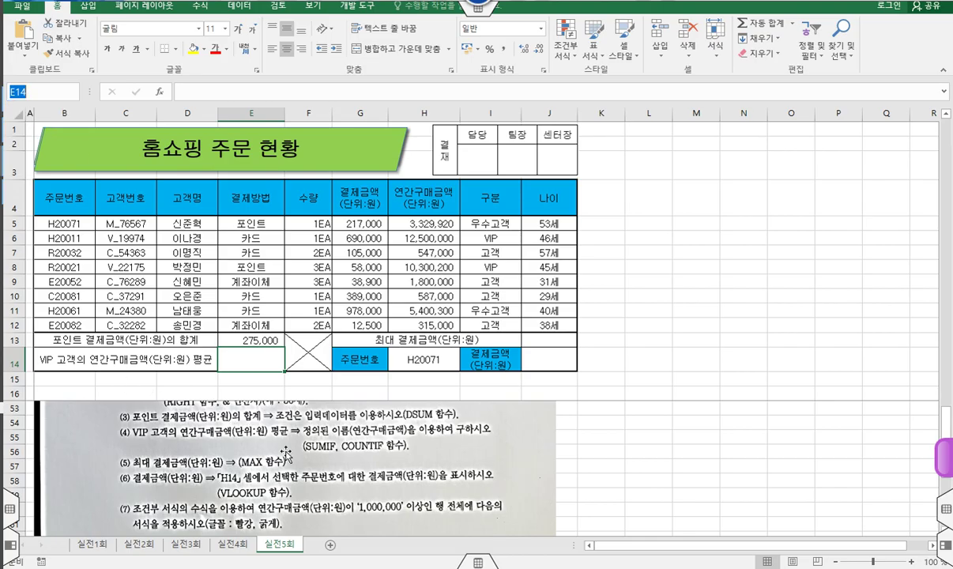
{"action": "left_click", "coordinate": [423, 253]}
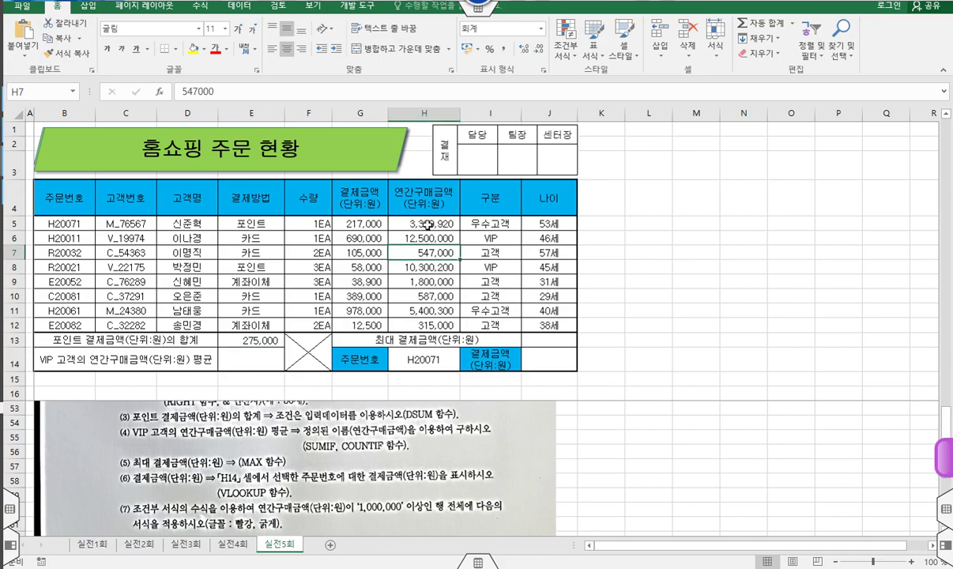
{"action": "left_click_drag", "start_coordinate": [426, 224], "coordinate": [402, 320]}
{"action": "left_click", "coordinate": [42, 92]}
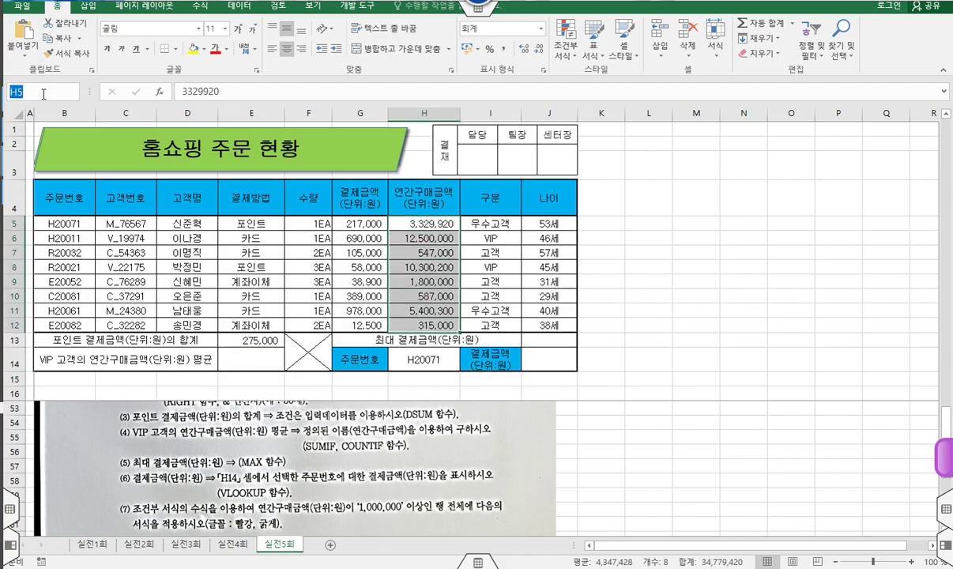
{"action": "type", "text": "연가"}
{"action": "type", "text": "구매고객"}
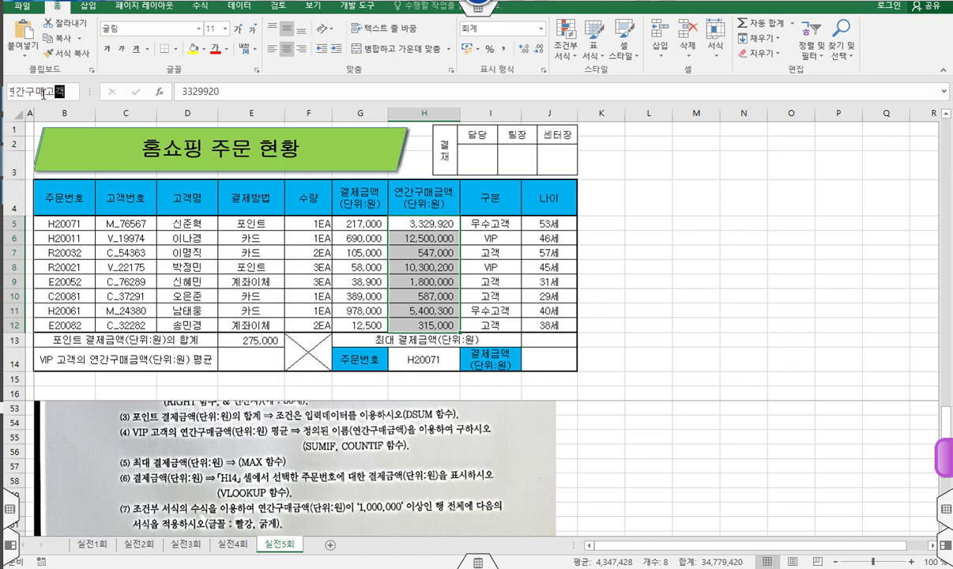
{"action": "key", "text": "BackSpace"}
{"action": "key", "text": "BackSpace"}
{"action": "key", "text": "BackSpace"}
{"action": "key", "text": "BackSpace"}
{"action": "key", "text": "BackSpace"}
{"action": "type", "text": "ㅁ금ㅇ"}
{"action": "key", "text": "Return"}
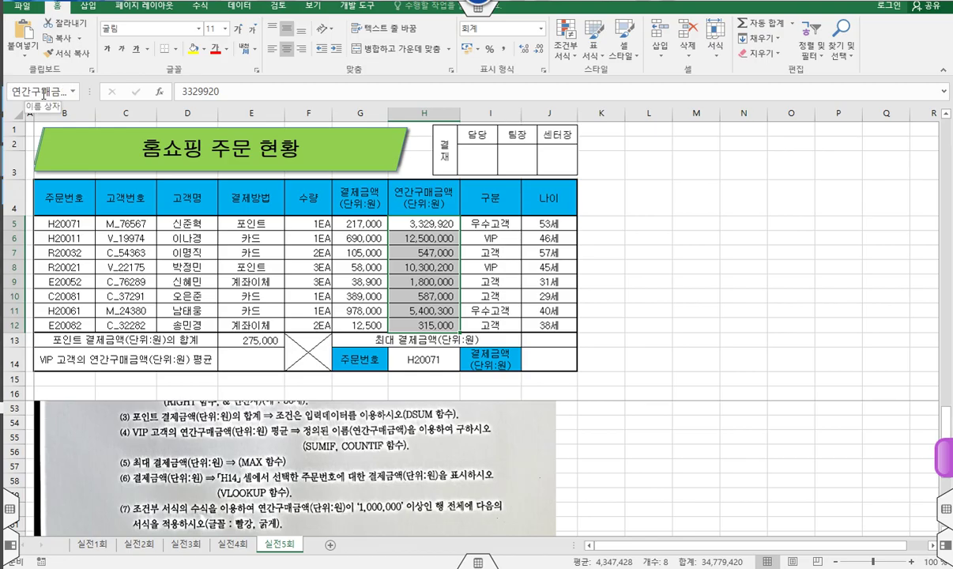
Start a SUMIF function in E14 for the VIP 연간구매금액 average and open its function arguments
{"action": "left_click", "coordinate": [263, 360]}
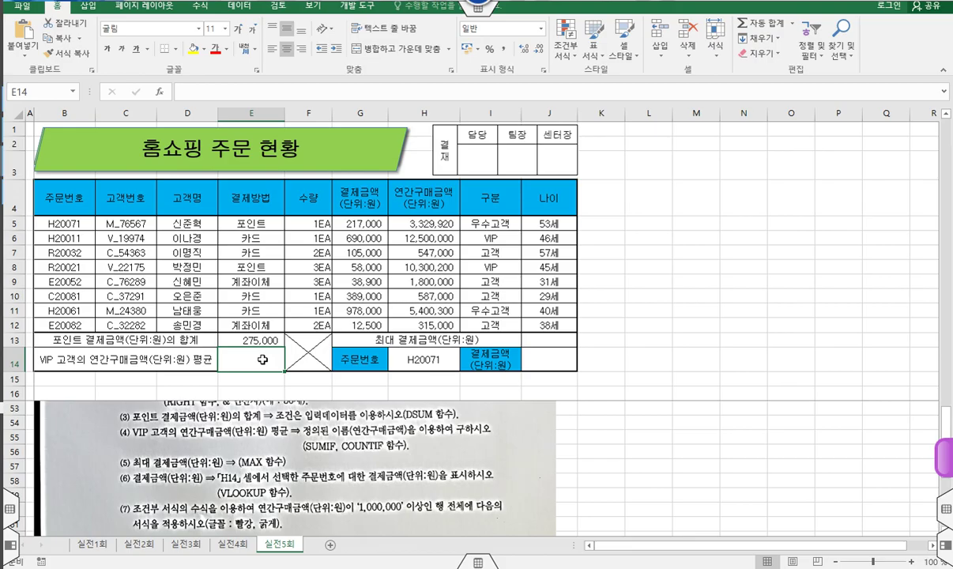
{"action": "left_click", "coordinate": [303, 95]}
{"action": "type", "text": "="}
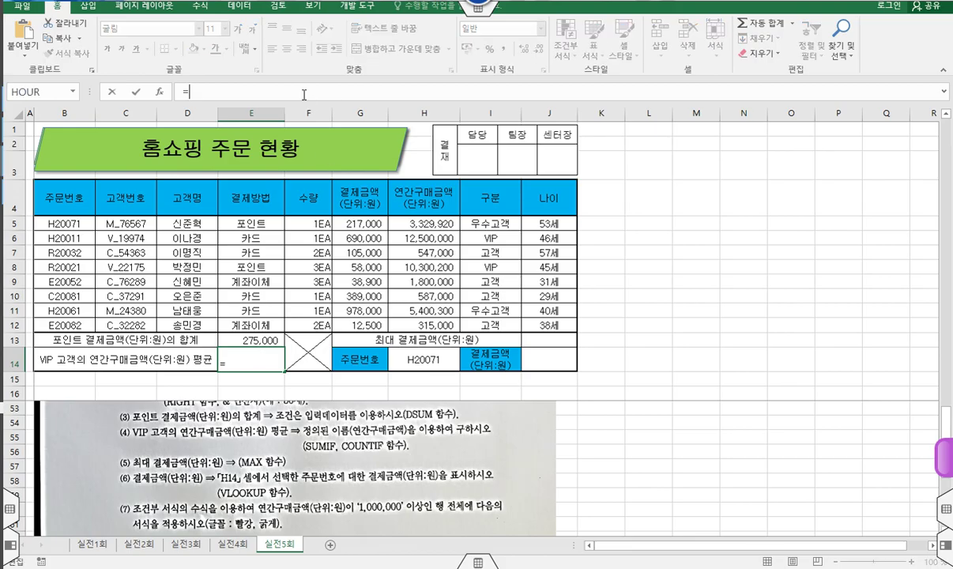
{"action": "type", "text": "sum"}
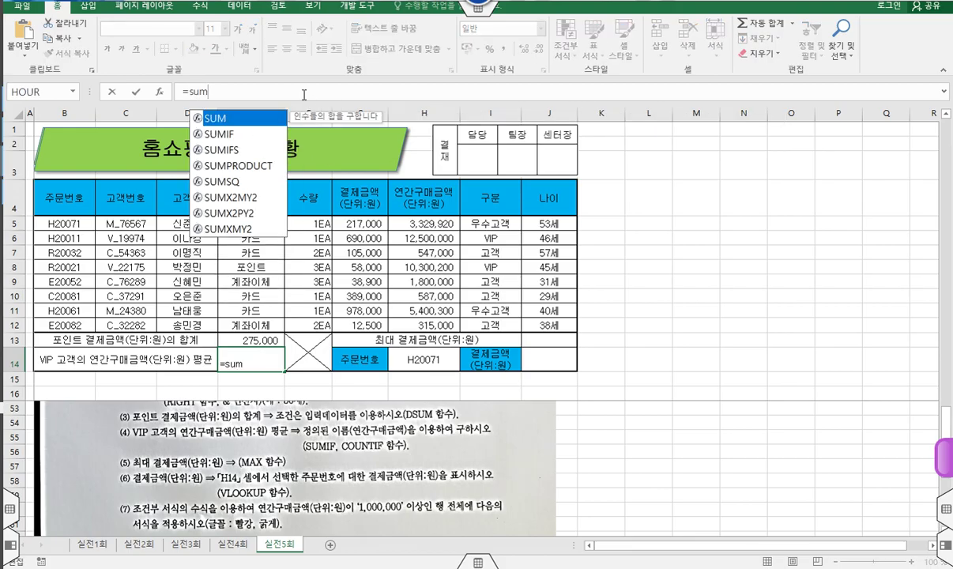
{"action": "key", "text": "Down"}
{"action": "key", "text": "Tab"}
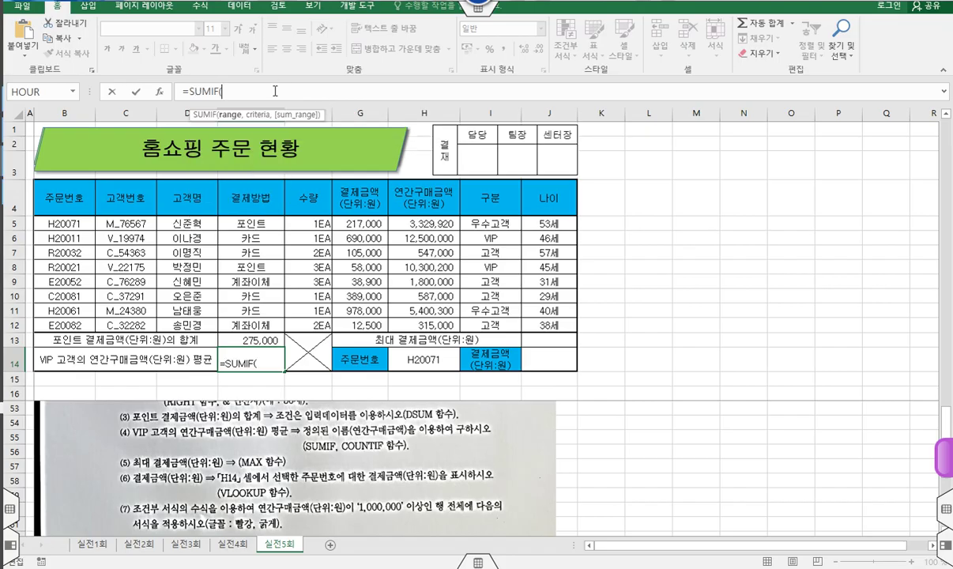
{"action": "left_click", "coordinate": [159, 94]}
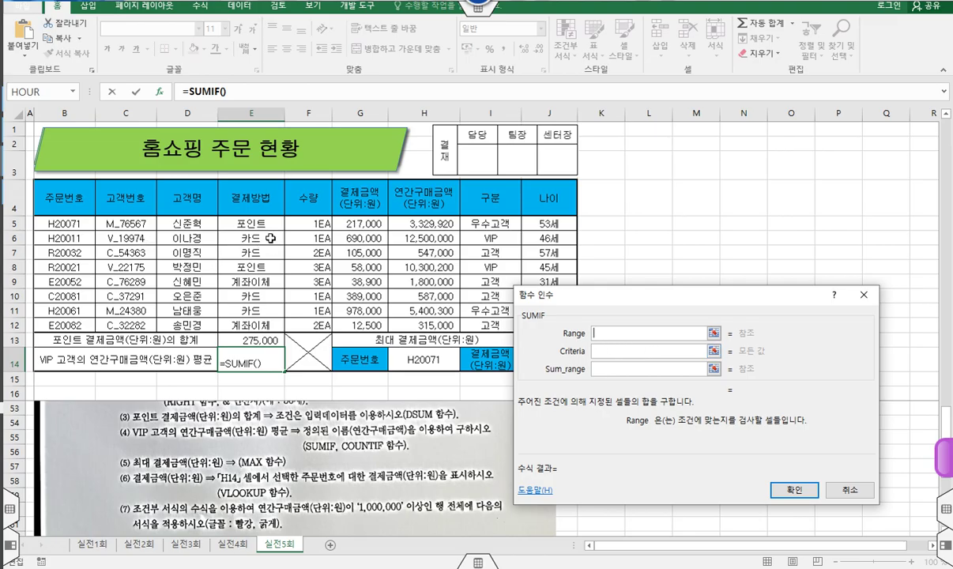
Complete the SUMIF with Range I5:I12, Criteria "VIP" and the defined name 연간구매금액 (H5:H12) as Sum_range
{"action": "left_click_drag", "start_coordinate": [490, 223], "coordinate": [490, 325]}
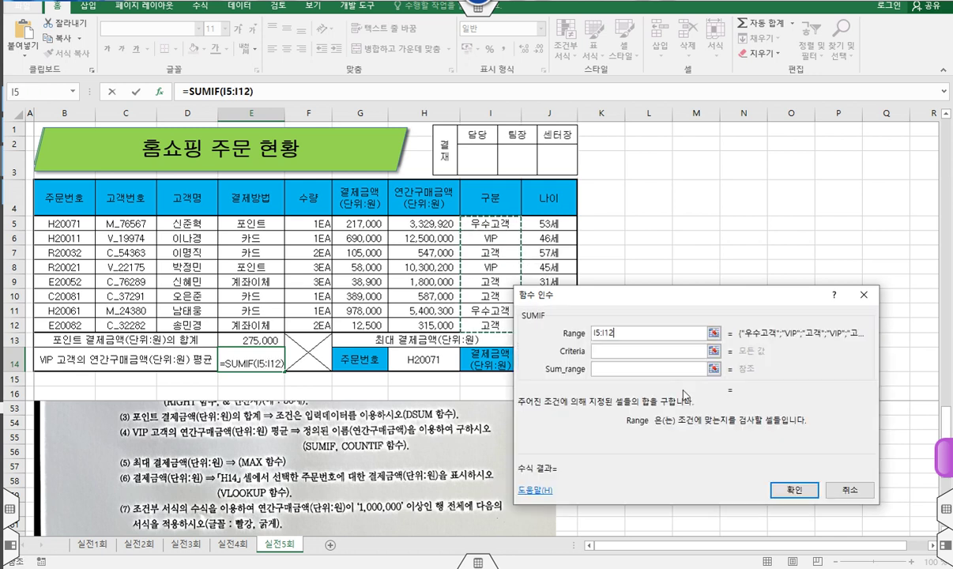
{"action": "left_click", "coordinate": [634, 351]}
{"action": "type", "text": "VIP"}
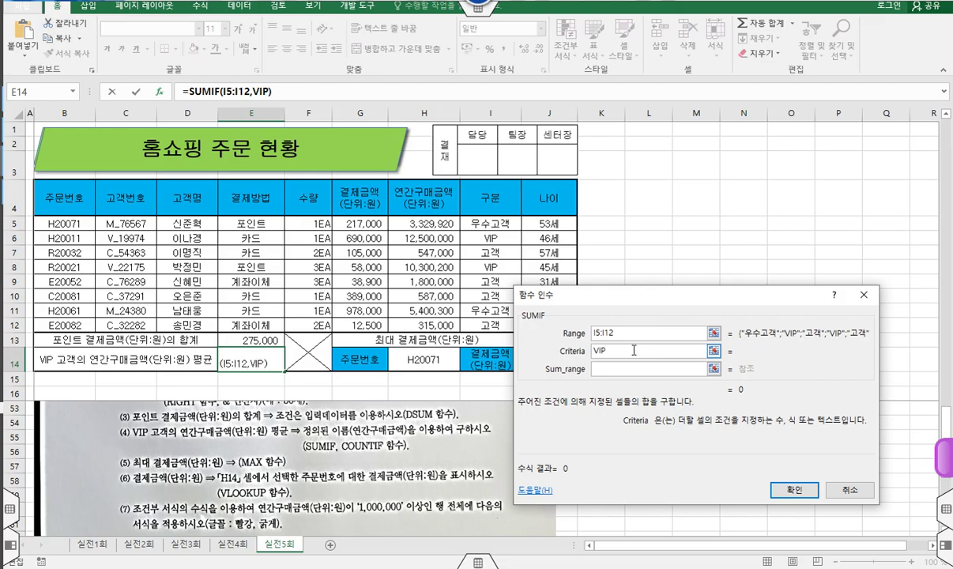
{"action": "key", "text": "Tab"}
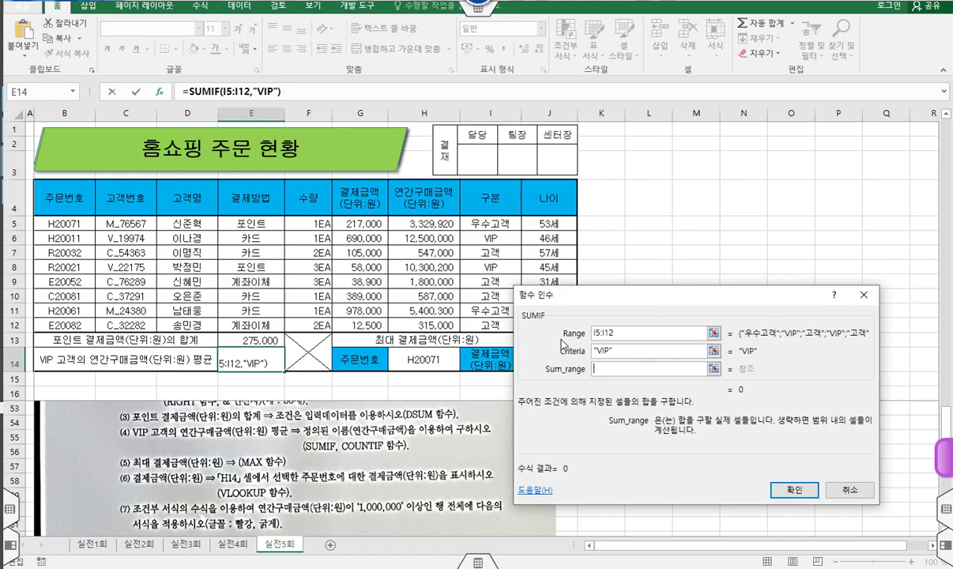
{"action": "left_click_drag", "start_coordinate": [423, 225], "coordinate": [432, 320]}
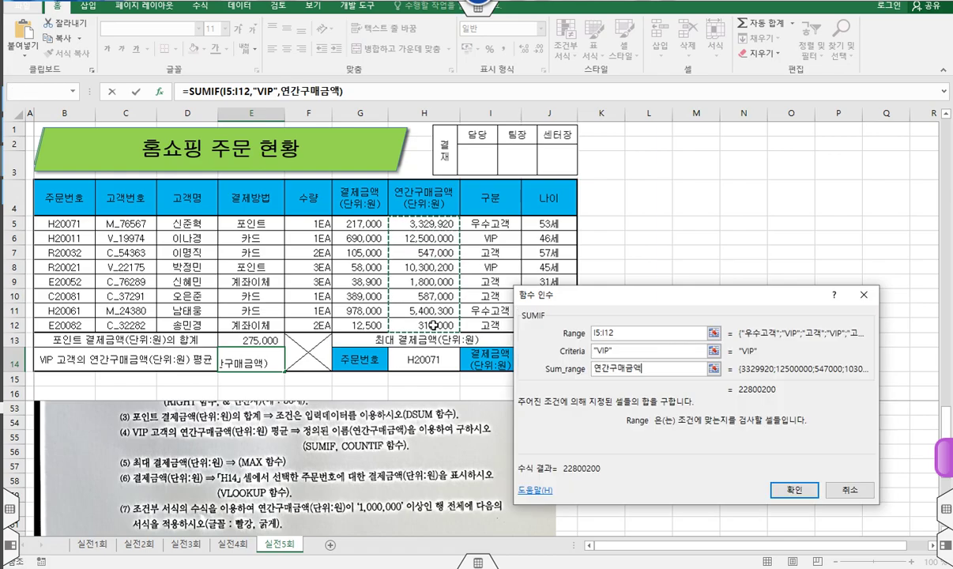
{"action": "left_click", "coordinate": [793, 490]}
Extend the E14 formula after the SUMIF with a division by a COUNTIF function
{"action": "left_click", "coordinate": [380, 89]}
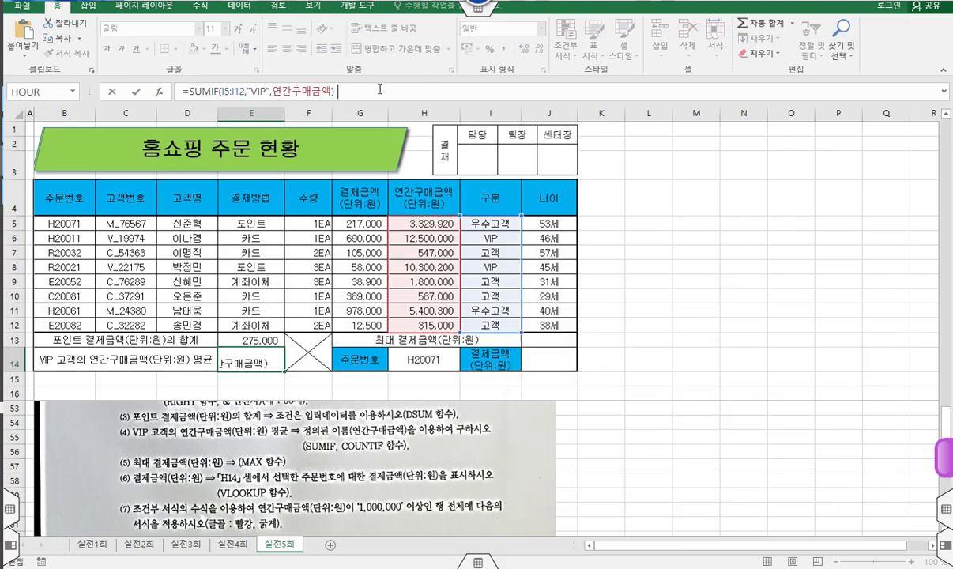
{"action": "type", "text": "/ cou"}
{"action": "key", "text": "Down"}
{"action": "key", "text": "Down"}
{"action": "key", "text": "Down"}
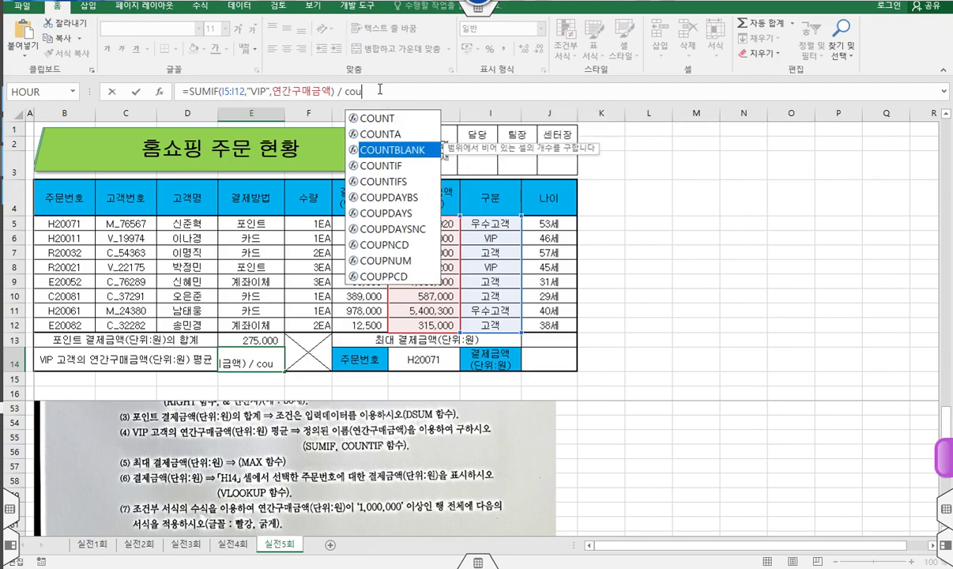
{"action": "key", "text": "Tab"}
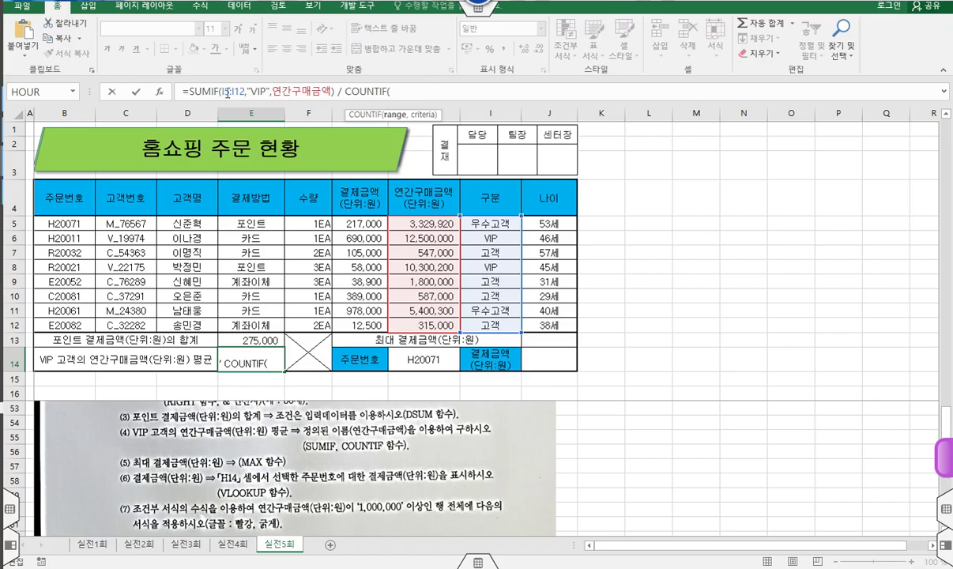
Copy the SUMIF arguments I5:I12,"VIP" into the COUNTIF, finish the formula, and apply the comma style to E14
{"action": "left_click_drag", "start_coordinate": [238, 93], "coordinate": [252, 95]}
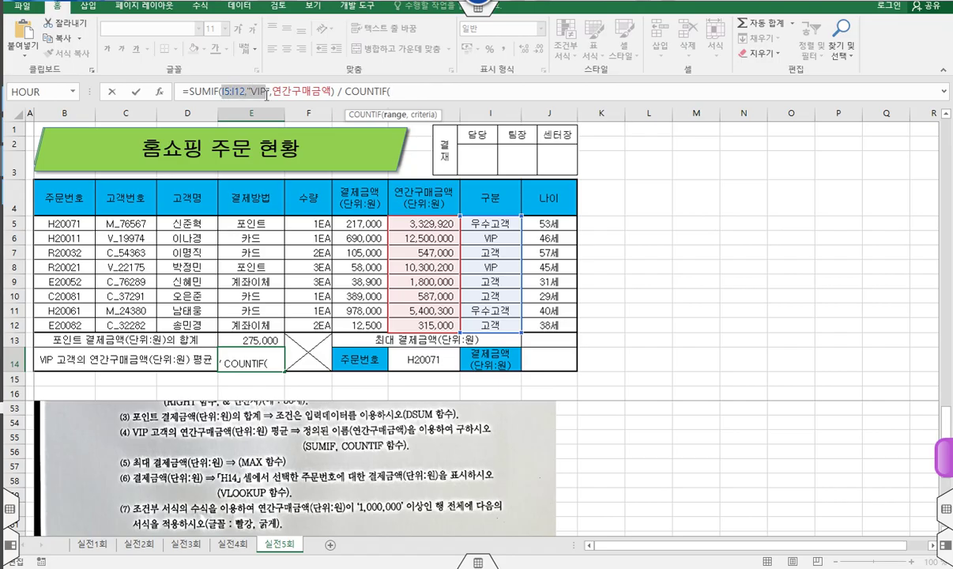
{"action": "left_click_drag", "start_coordinate": [263, 95], "coordinate": [230, 92]}
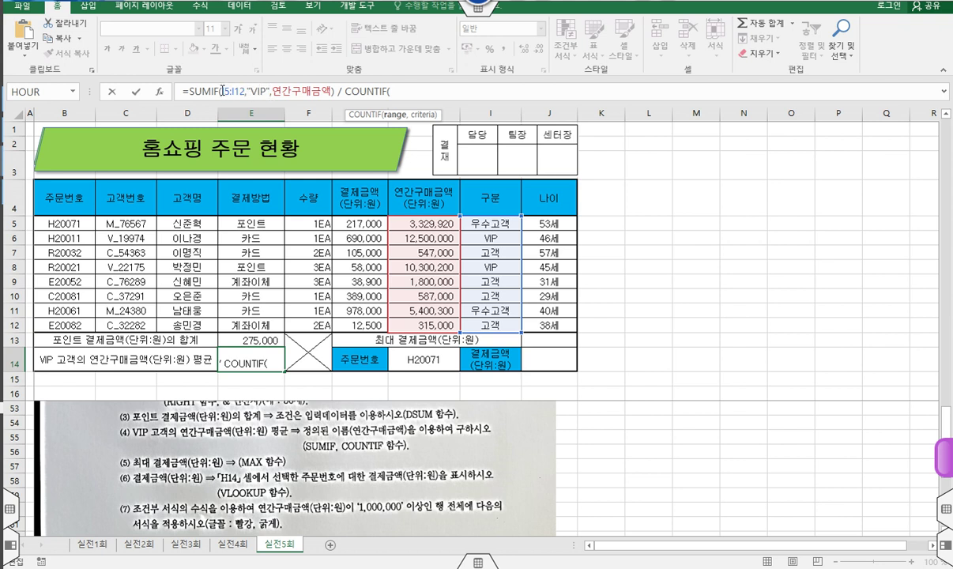
{"action": "left_click_drag", "start_coordinate": [223, 92], "coordinate": [271, 92]}
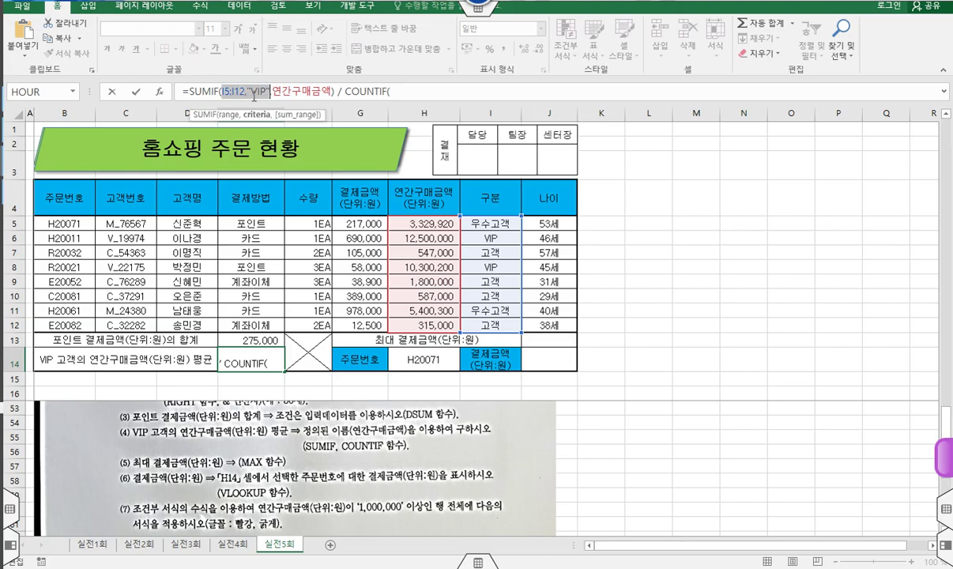
{"action": "right_click", "coordinate": [315, 87]}
{"action": "left_click", "coordinate": [356, 113]}
{"action": "left_click", "coordinate": [409, 93]}
{"action": "right_click", "coordinate": [410, 93]}
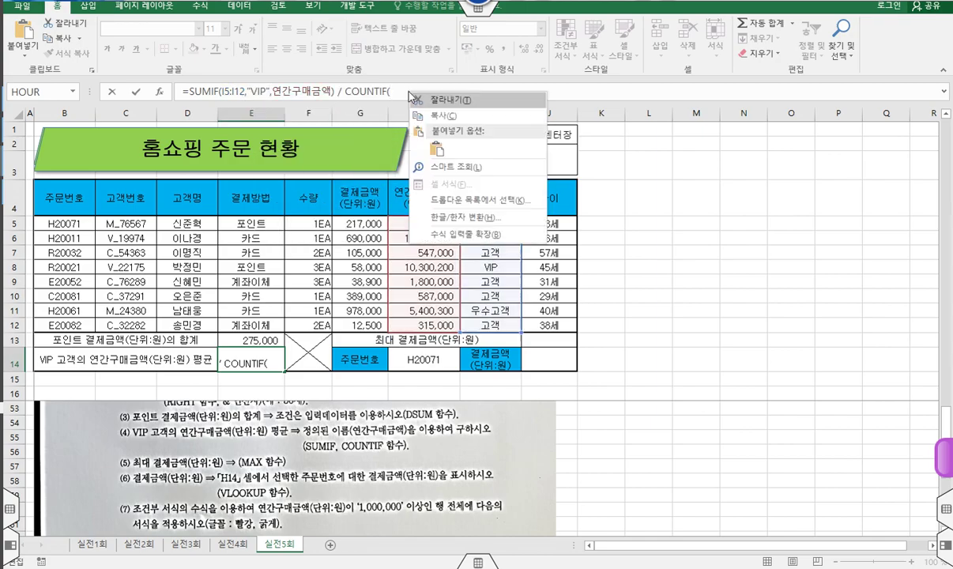
{"action": "left_click", "coordinate": [438, 150]}
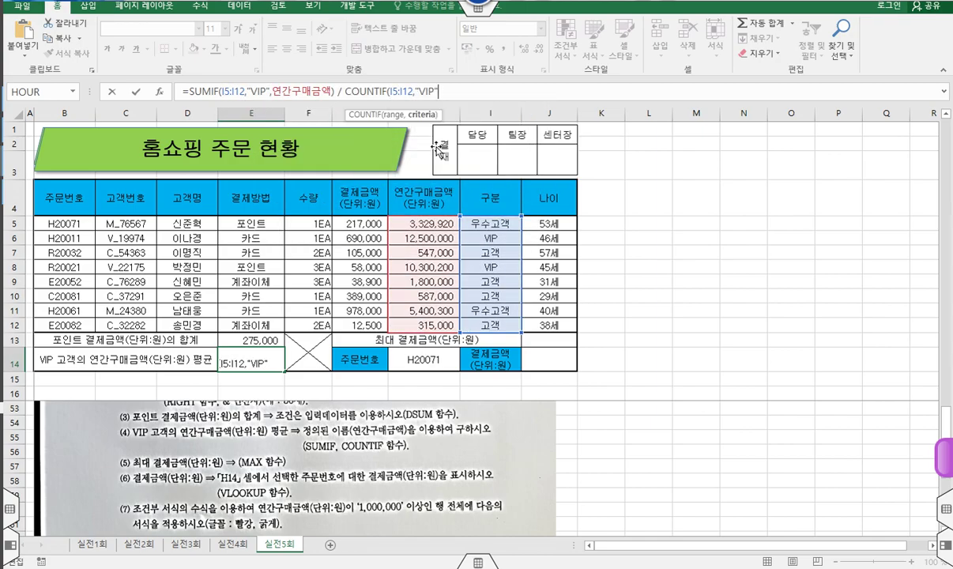
{"action": "key", "text": "Return"}
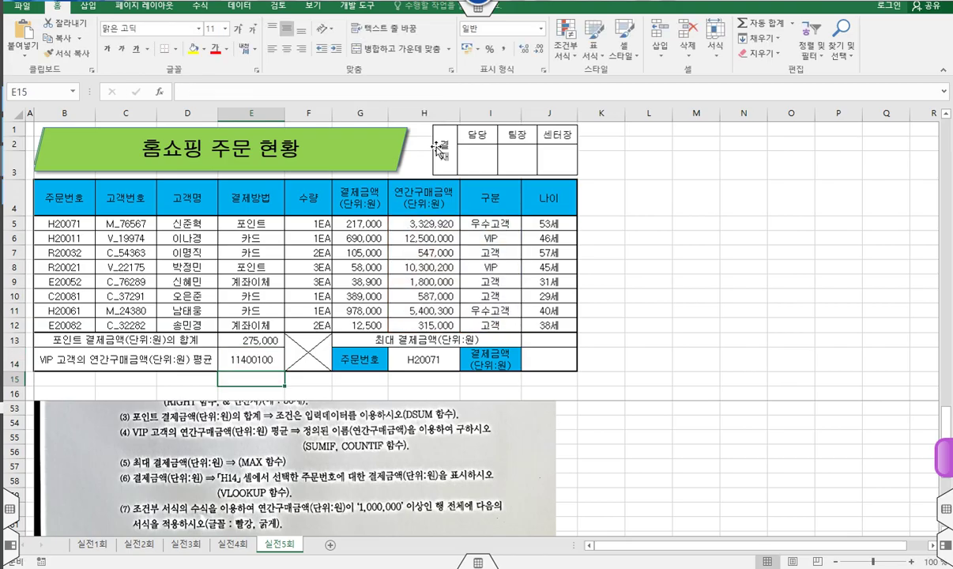
{"action": "left_click", "coordinate": [246, 357]}
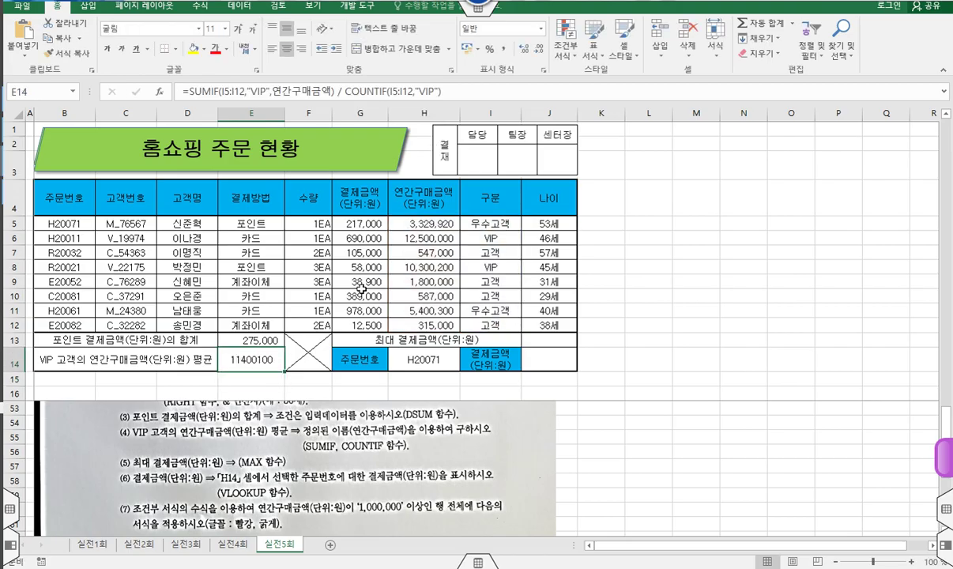
{"action": "left_click", "coordinate": [505, 50]}
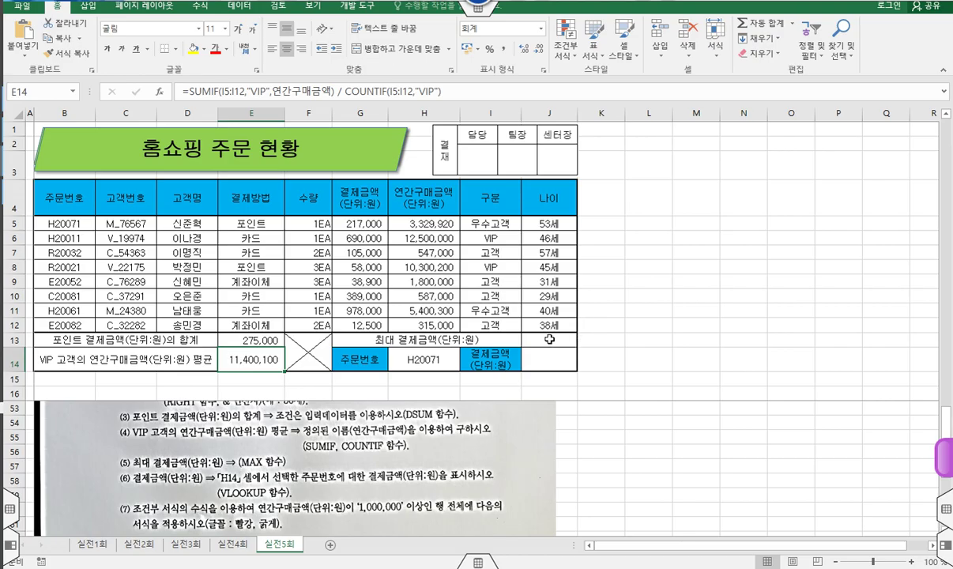
Calculate the 최대 결제금액 in J13 with a MAX function over G5:G12
{"action": "left_click", "coordinate": [549, 339]}
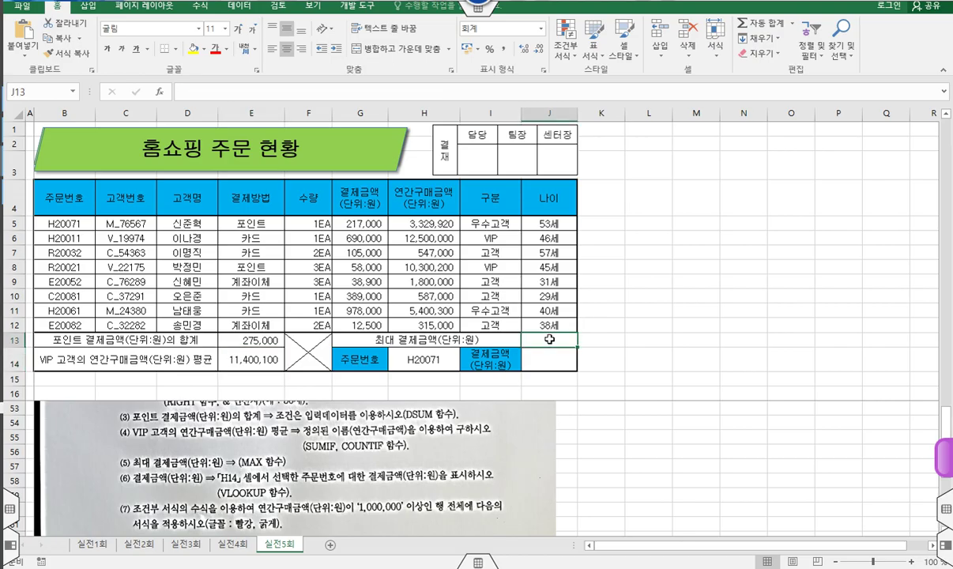
{"action": "left_click", "coordinate": [310, 91]}
{"action": "type", "text": "=m"}
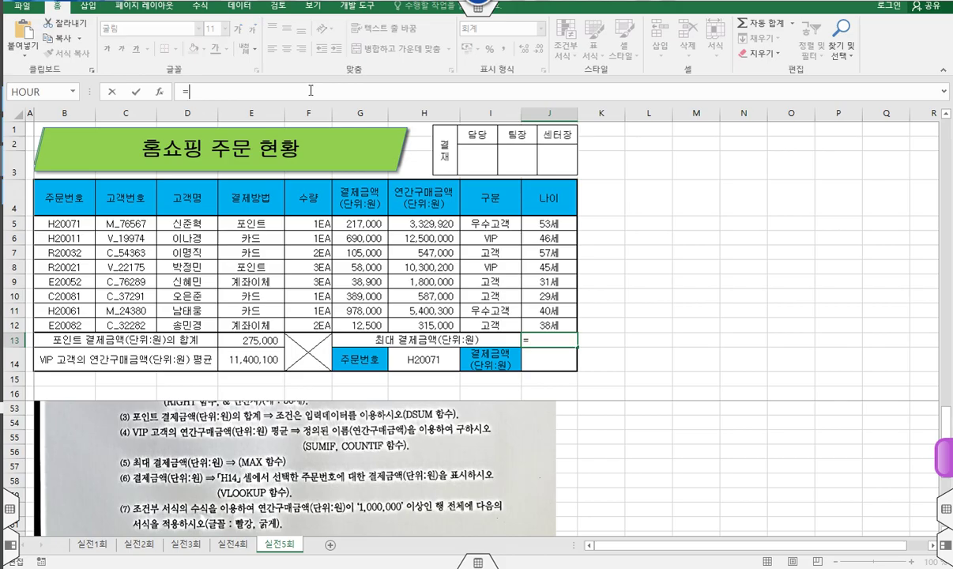
{"action": "key", "text": "Down"}
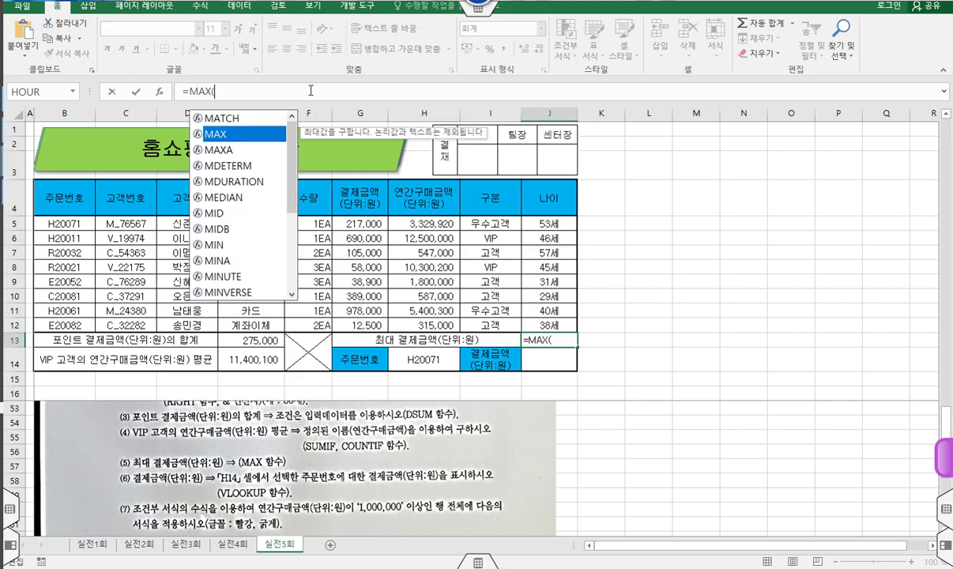
{"action": "key", "text": "Tab"}
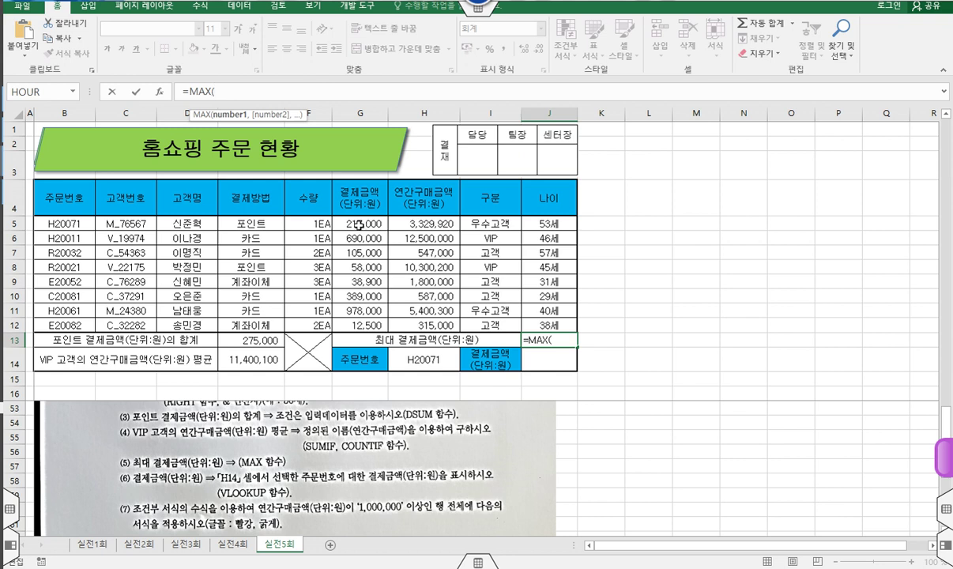
{"action": "left_click_drag", "start_coordinate": [360, 225], "coordinate": [360, 321]}
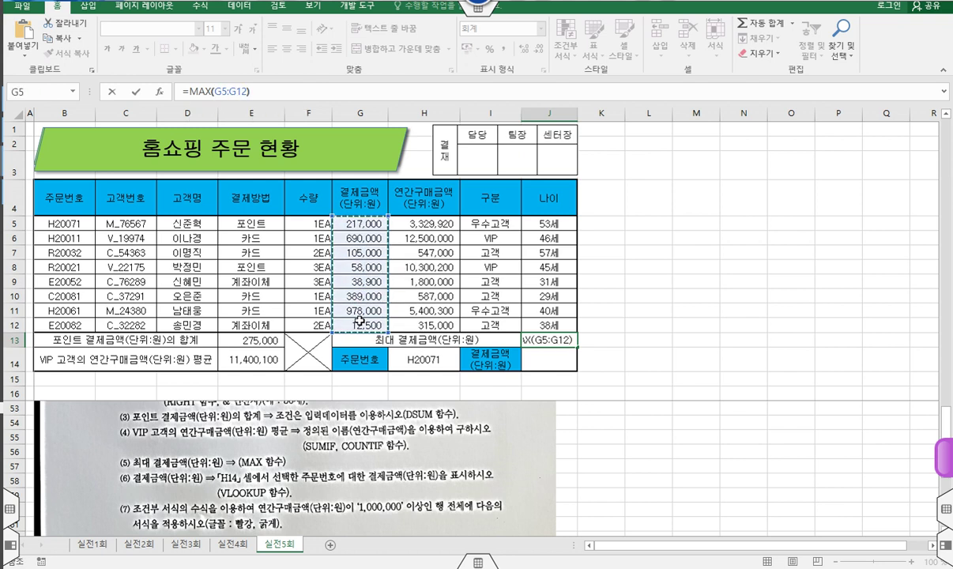
{"action": "key", "text": "Return"}
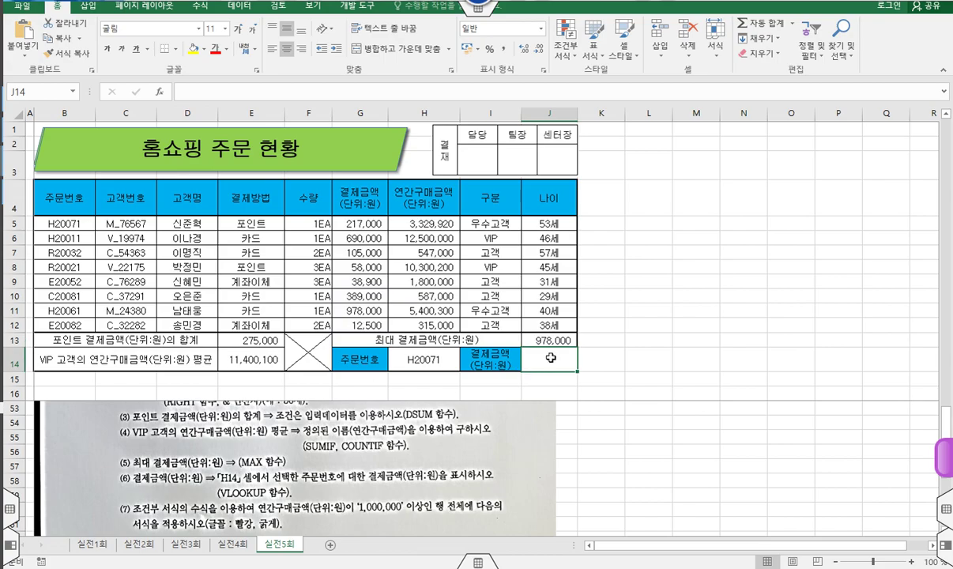
Start a VLOOKUP function in J14 for the 결제금액, with H14 as Lookup_value and B5:G12 as Table_array
{"action": "scroll", "coordinate": [510, 399], "scroll_direction": "down", "scroll_amount": 1}
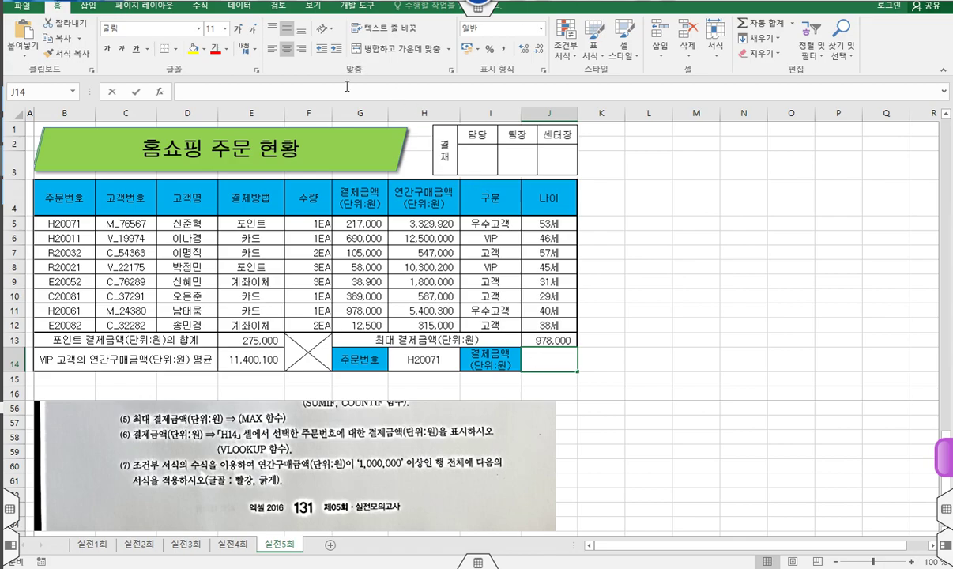
{"action": "type", "text": "=vl"}
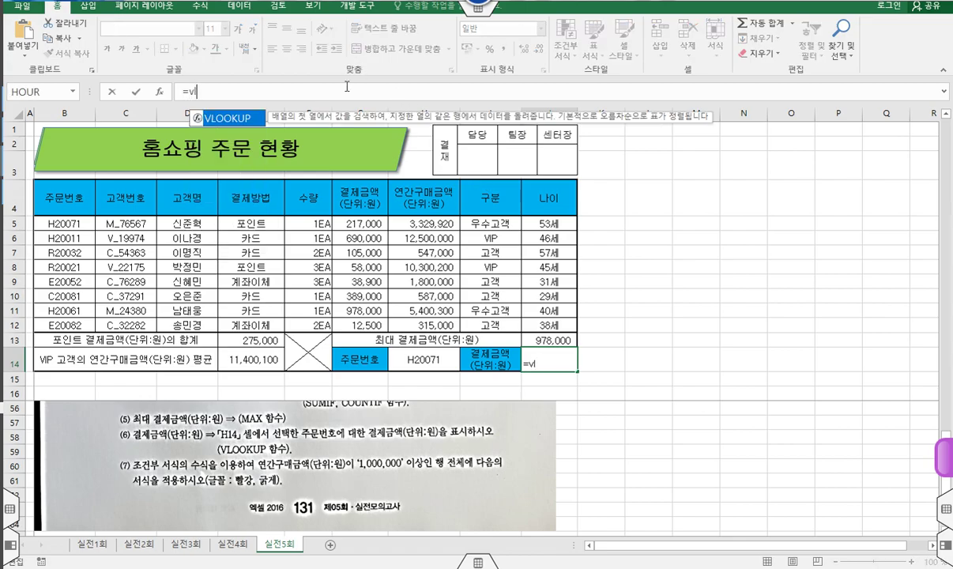
{"action": "key", "text": "Tab"}
{"action": "left_click", "coordinate": [165, 92]}
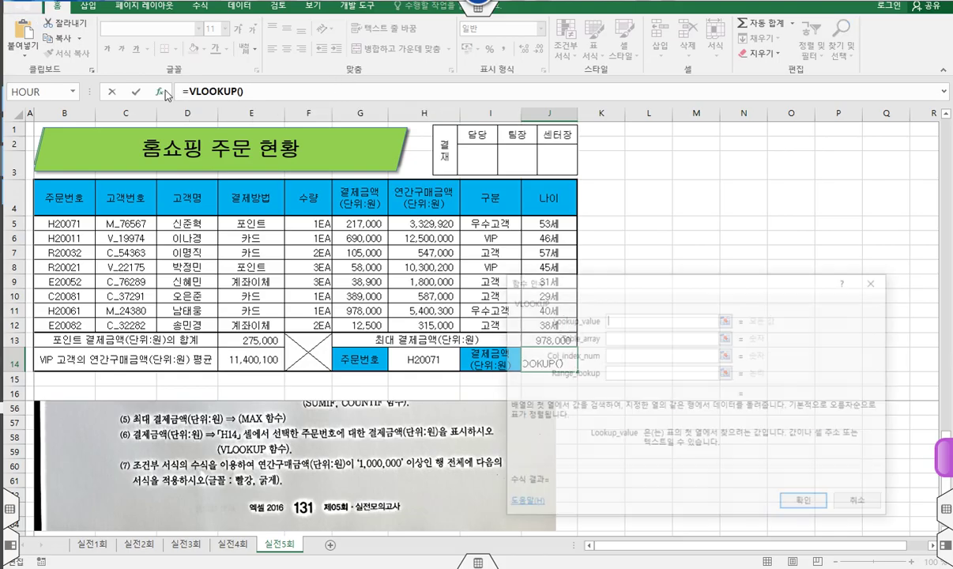
{"action": "left_click", "coordinate": [415, 360]}
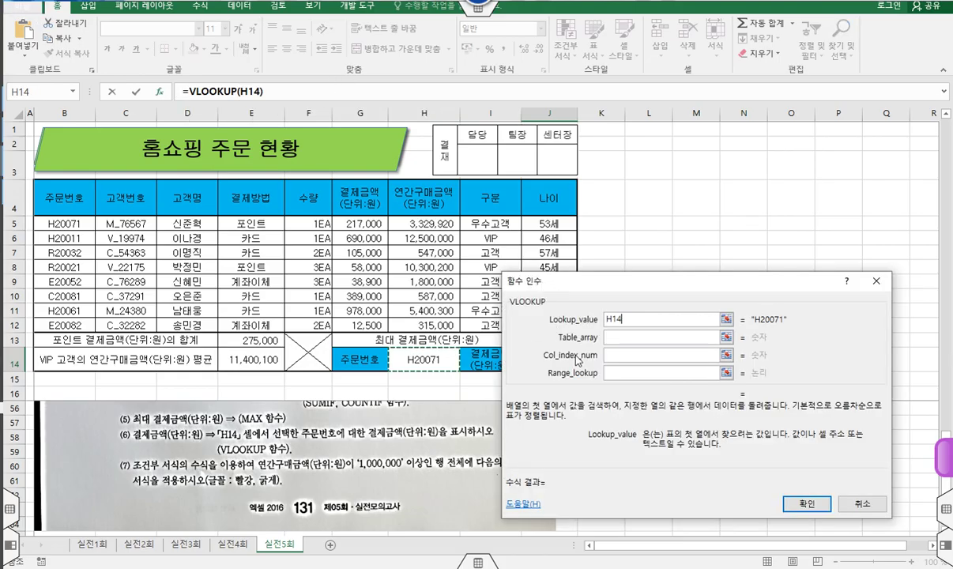
{"action": "left_click", "coordinate": [615, 336]}
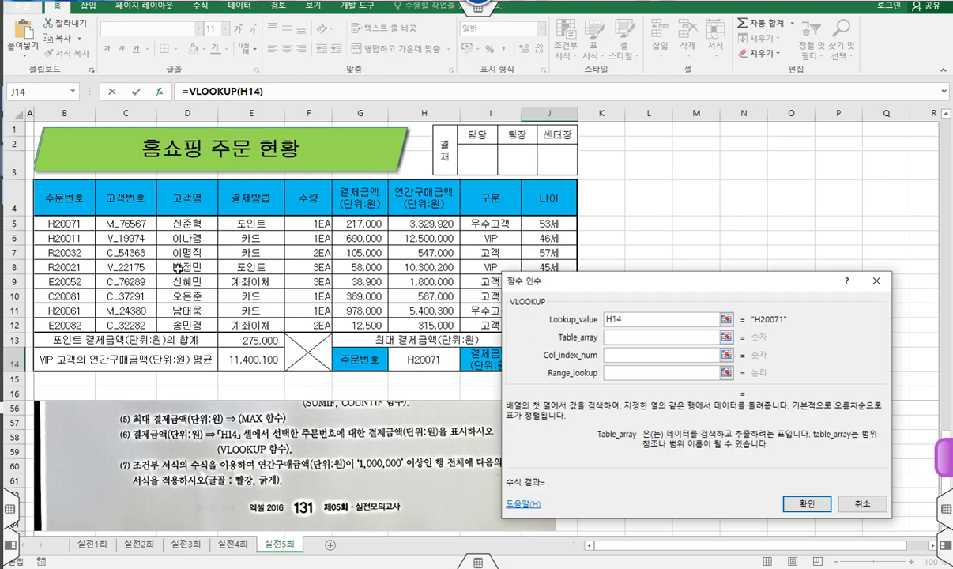
{"action": "left_click", "coordinate": [71, 220]}
{"action": "left_click_drag", "start_coordinate": [71, 220], "coordinate": [368, 321]}
Complete the VLOOKUP with Col_index_num 6 and Range_lookup 0, and apply the comma style to J14
{"action": "left_click", "coordinate": [631, 355]}
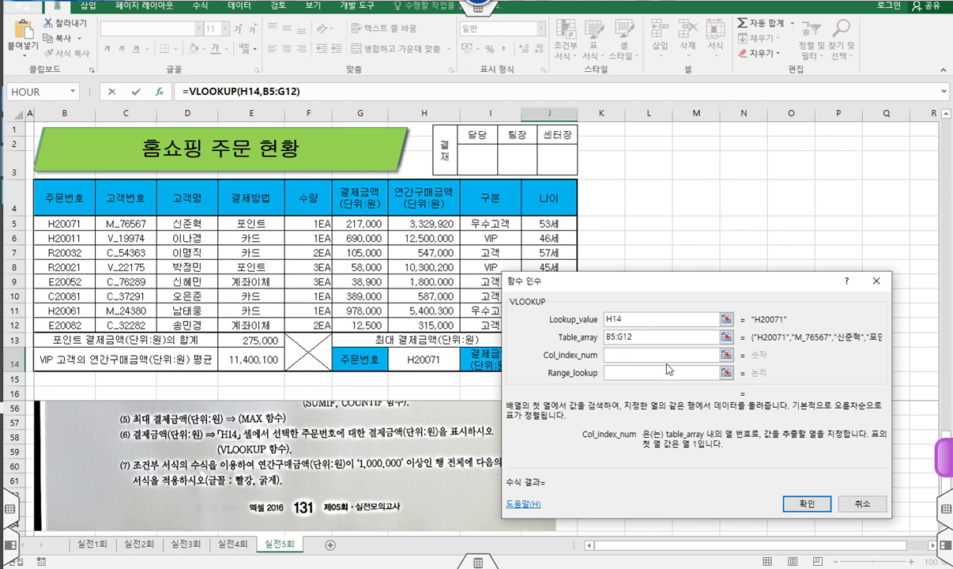
{"action": "type", "text": "6"}
{"action": "left_click", "coordinate": [630, 373]}
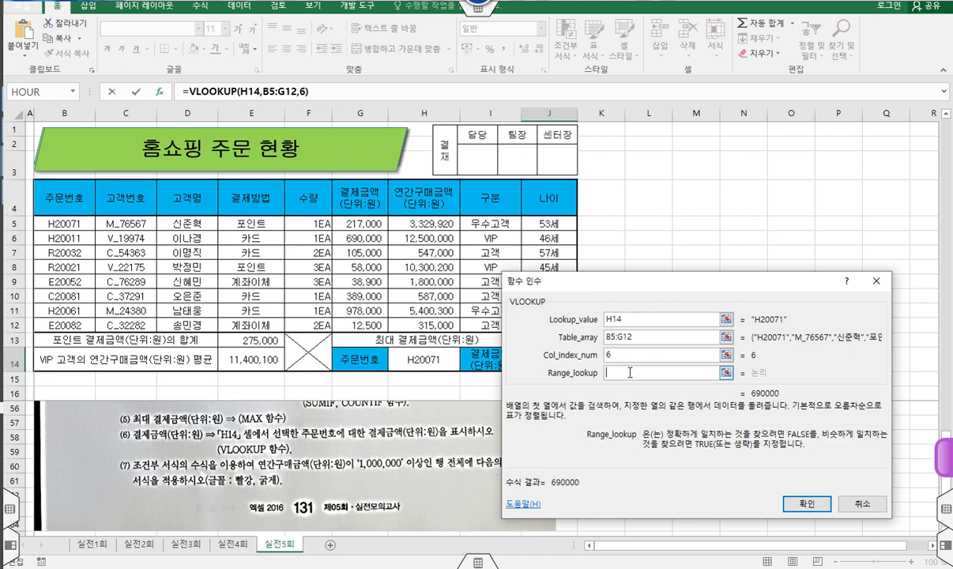
{"action": "type", "text": "0"}
{"action": "left_click", "coordinate": [804, 503]}
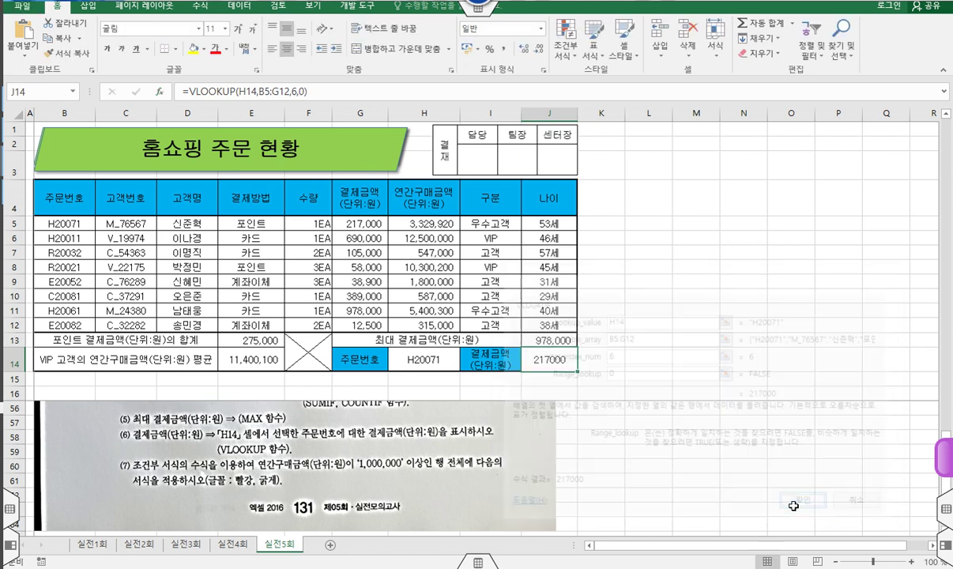
{"action": "left_click", "coordinate": [504, 49]}
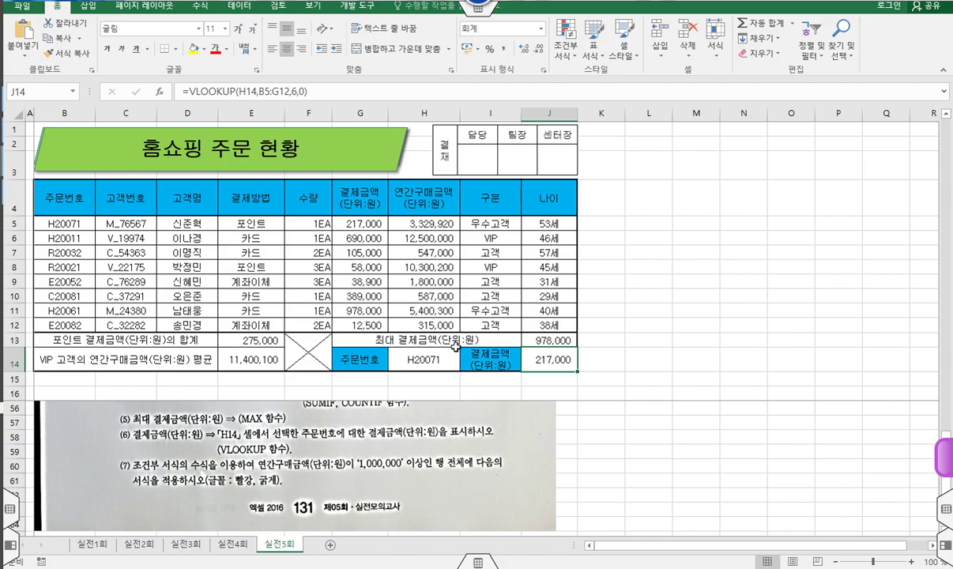
{"action": "left_click_drag", "start_coordinate": [435, 463], "coordinate": [460, 464]}
{"action": "mouse_move", "coordinate": [35, 216]}
{"action": "left_mouse_down"}
{"action": "mouse_move", "coordinate": [365, 309]}
{"action": "mouse_move", "coordinate": [583, 339]}
{"action": "left_mouse_up"}
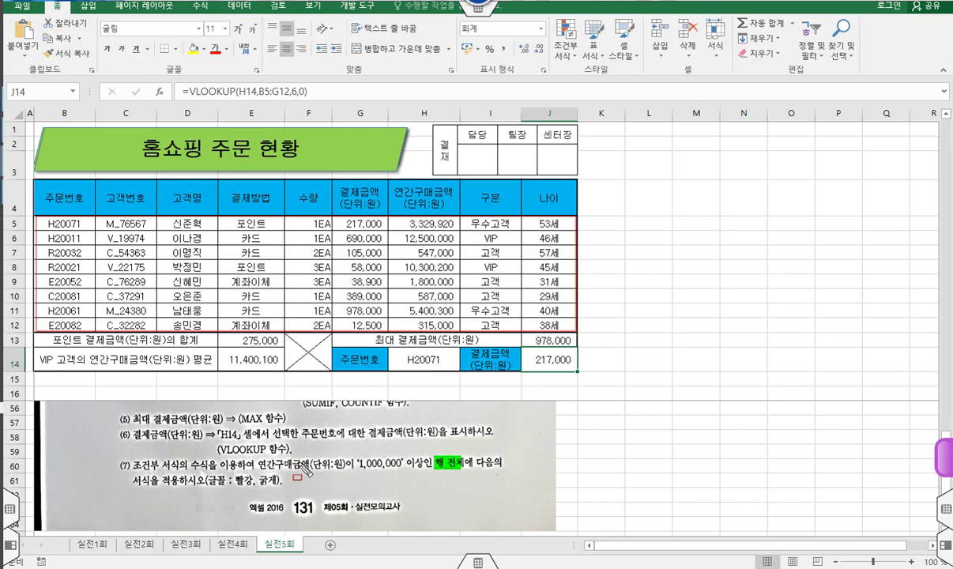
{"action": "left_click_drag", "start_coordinate": [256, 456], "coordinate": [432, 472]}
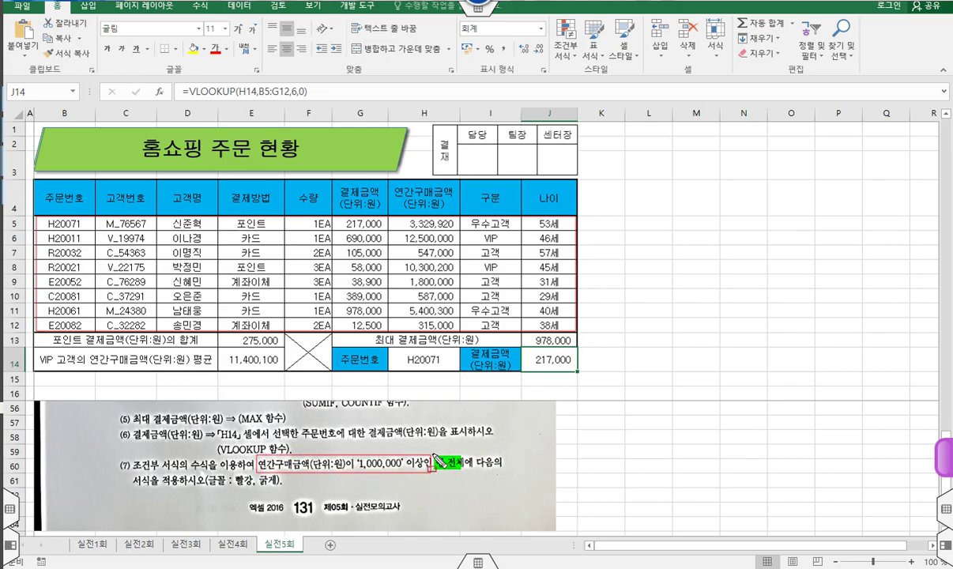
{"action": "left_click_drag", "start_coordinate": [407, 220], "coordinate": [457, 229]}
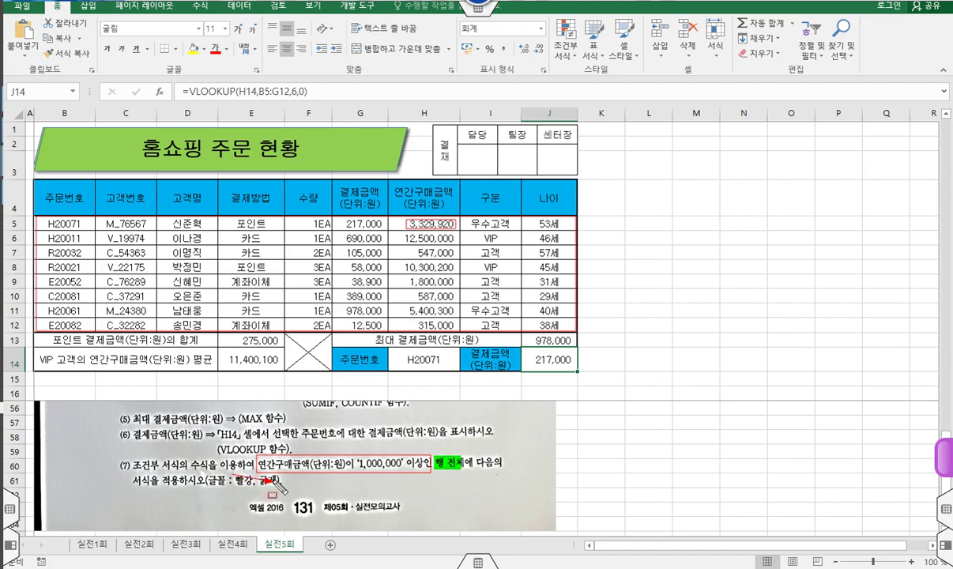
{"action": "key", "text": "Escape"}
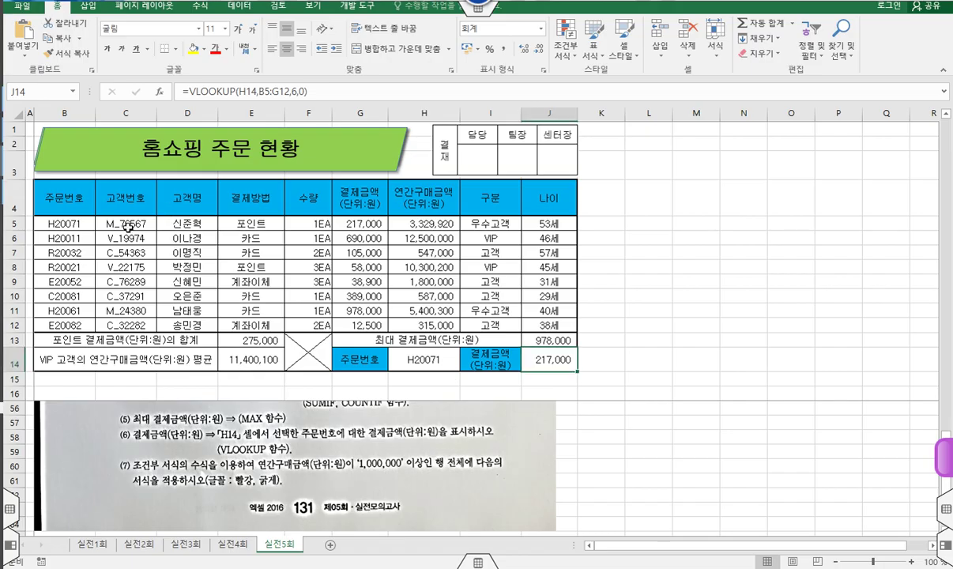
Start a new formula-based conditional formatting rule for B5:J12 with the condition =$H5 >= 1000000
{"action": "left_click_drag", "start_coordinate": [69, 221], "coordinate": [557, 326]}
{"action": "left_click", "coordinate": [565, 40]}
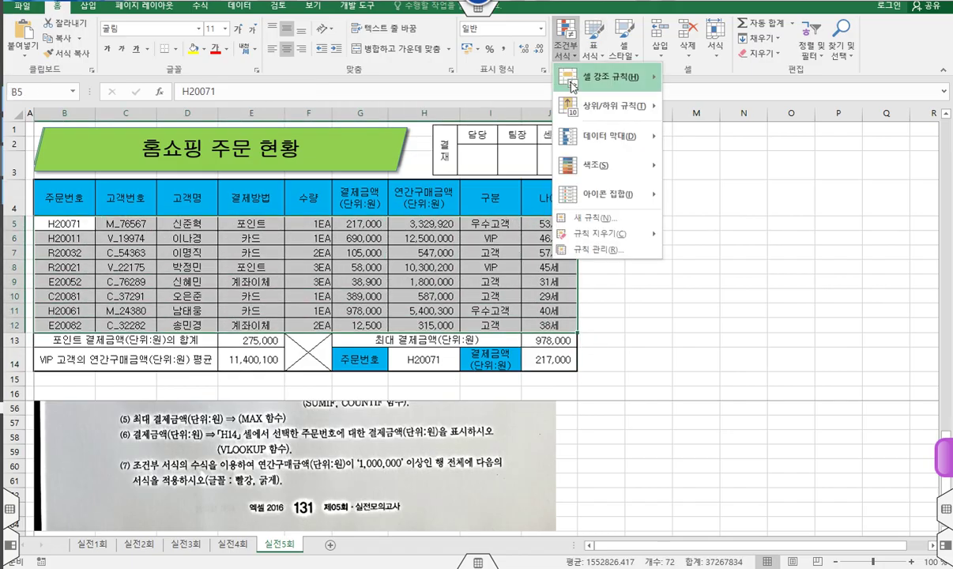
{"action": "left_click", "coordinate": [586, 219]}
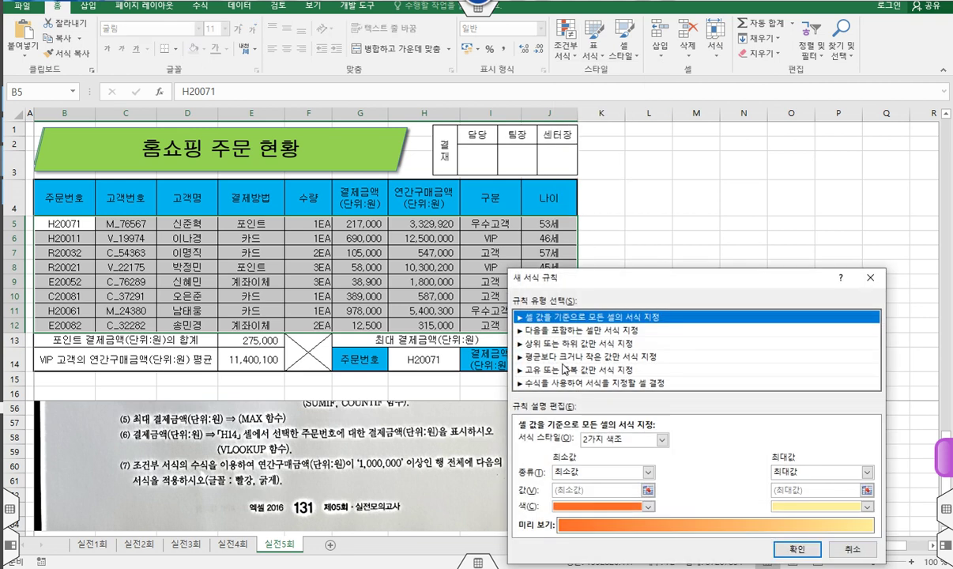
{"action": "left_click", "coordinate": [562, 383]}
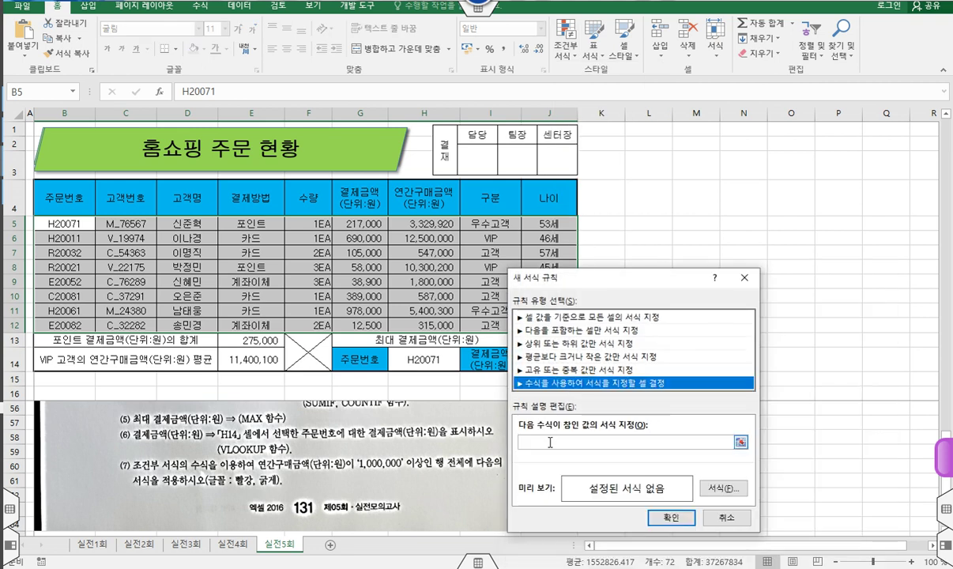
{"action": "left_click_drag", "start_coordinate": [588, 269], "coordinate": [676, 251]}
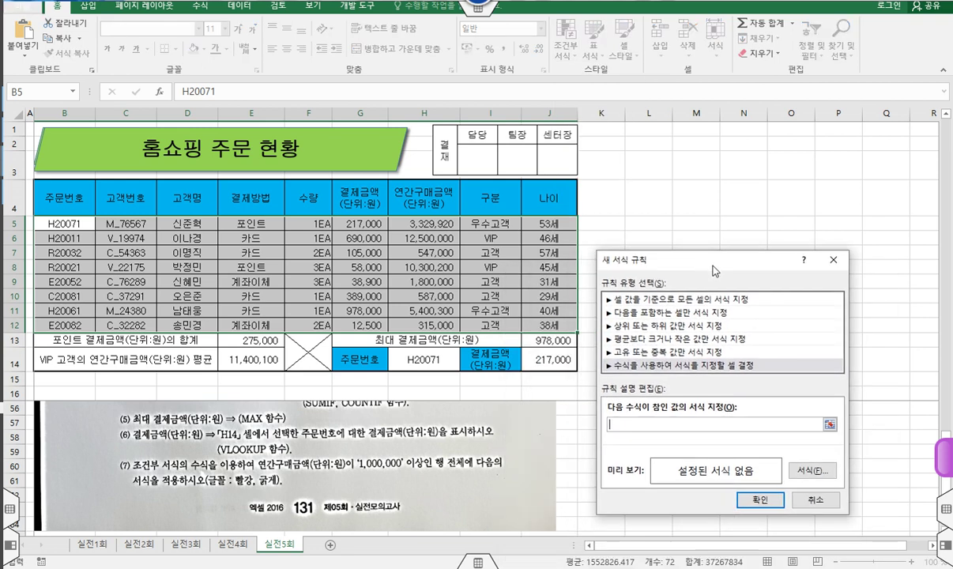
{"action": "left_click", "coordinate": [446, 223]}
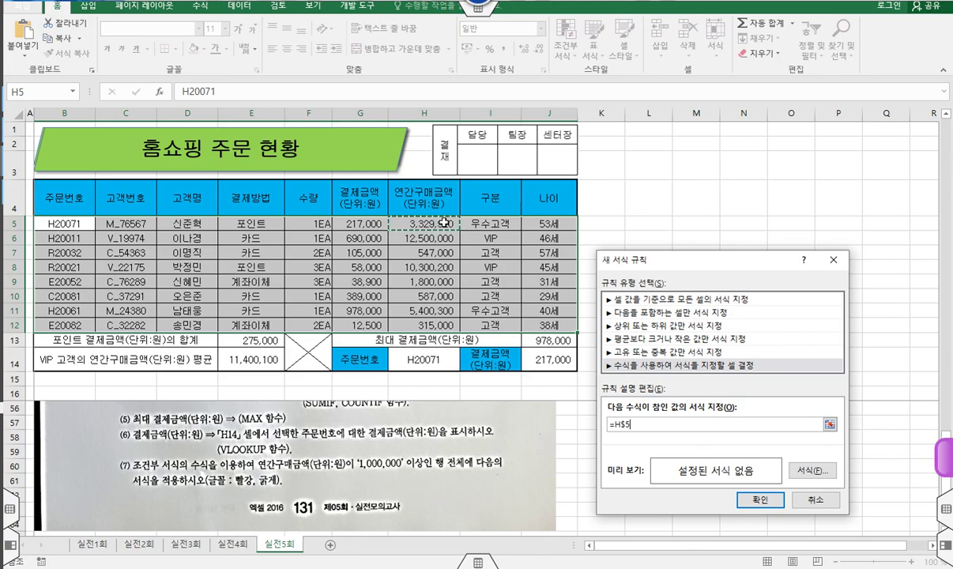
{"action": "key", "text": "F4"}
{"action": "key", "text": "F4"}
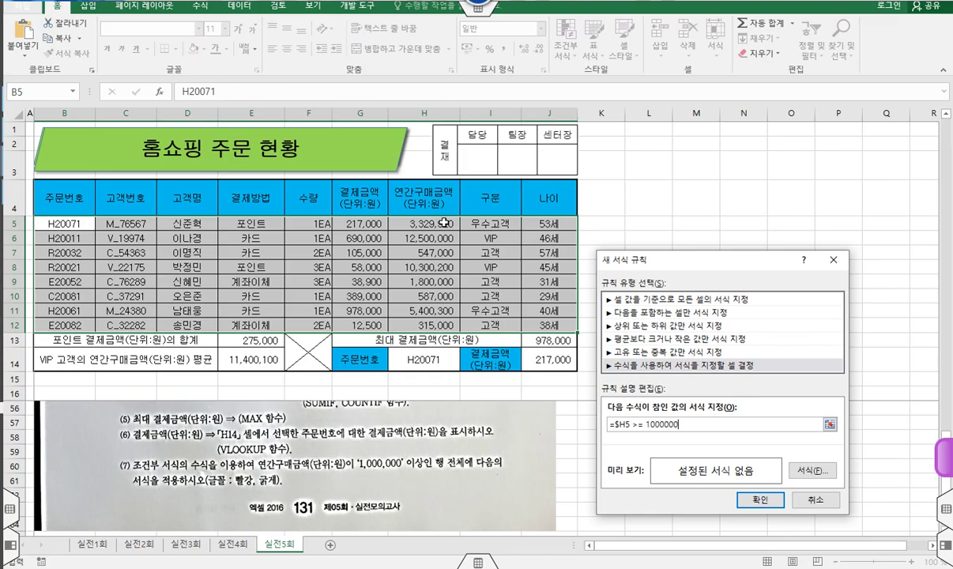
Set the rule's font format to 굵게 with the standard red color, and apply the rule to the table rows
{"action": "left_click", "coordinate": [800, 470]}
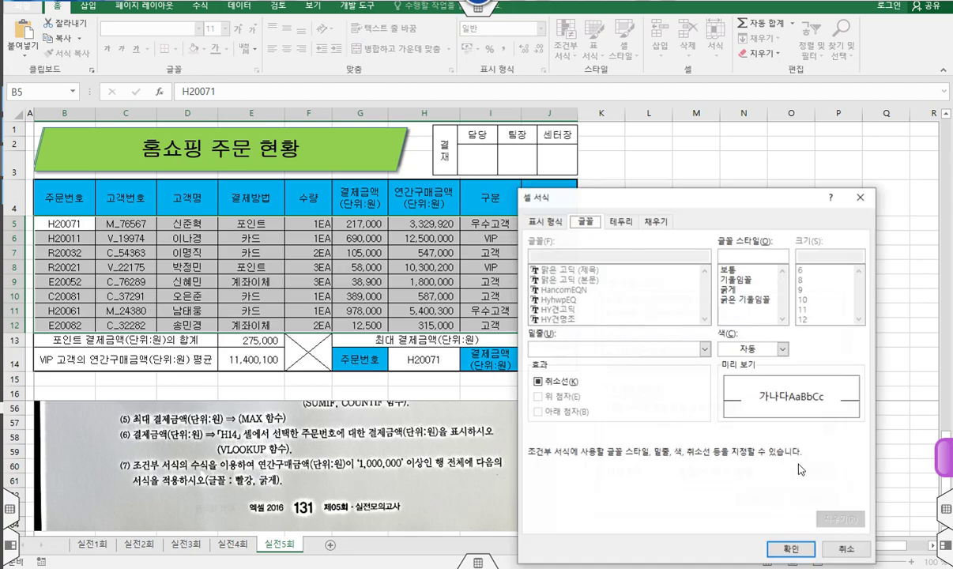
{"action": "left_click", "coordinate": [731, 290]}
{"action": "left_click", "coordinate": [782, 348]}
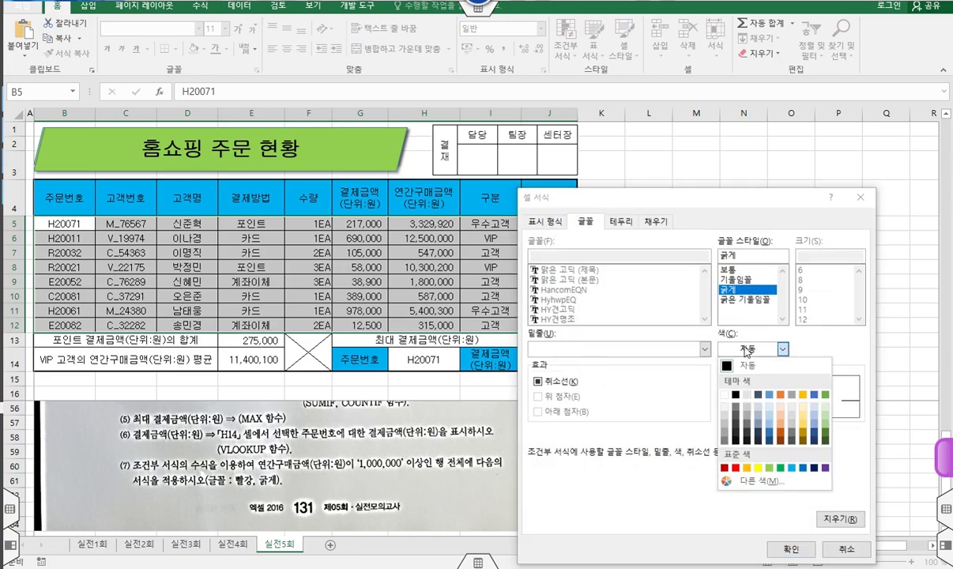
{"action": "left_click", "coordinate": [736, 468]}
{"action": "left_click", "coordinate": [789, 548]}
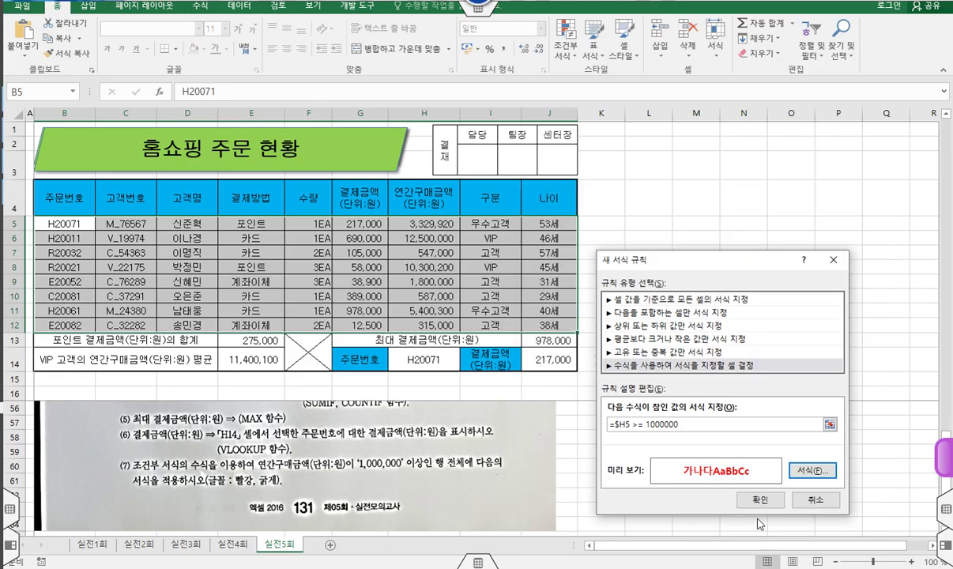
{"action": "left_click", "coordinate": [759, 501]}
{"action": "left_click", "coordinate": [726, 473]}
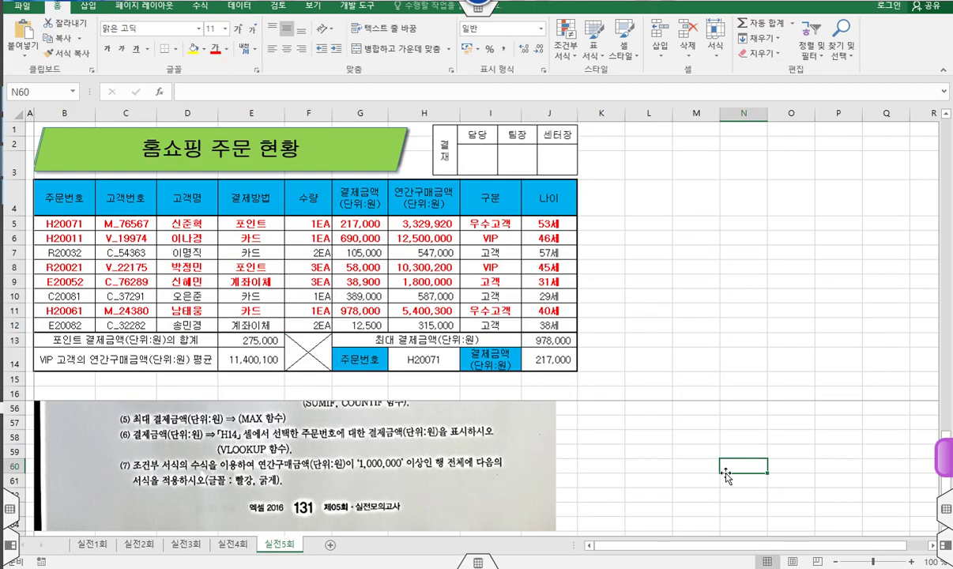